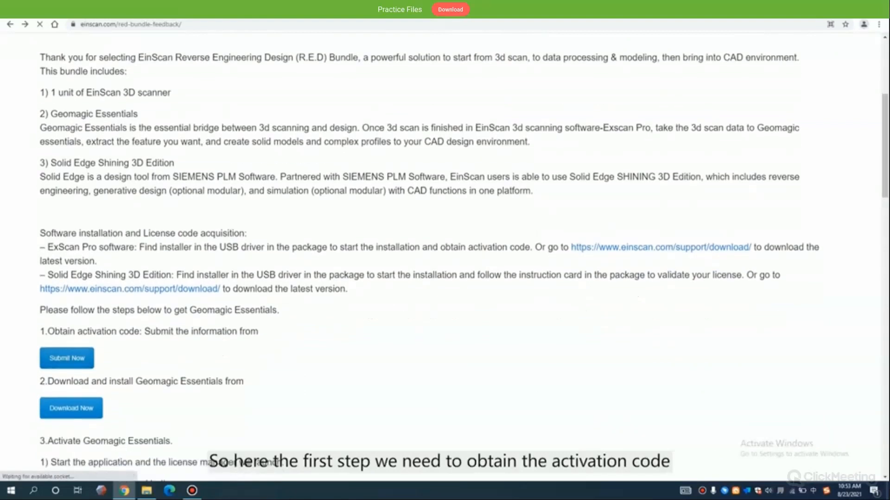
# - Open the information form for obtaining the Geomagic Essentials activation code from the RED bundle page
pyautogui.moveTo(48, 331); pyautogui.dragTo(243, 332)
pyautogui.click(243, 331)
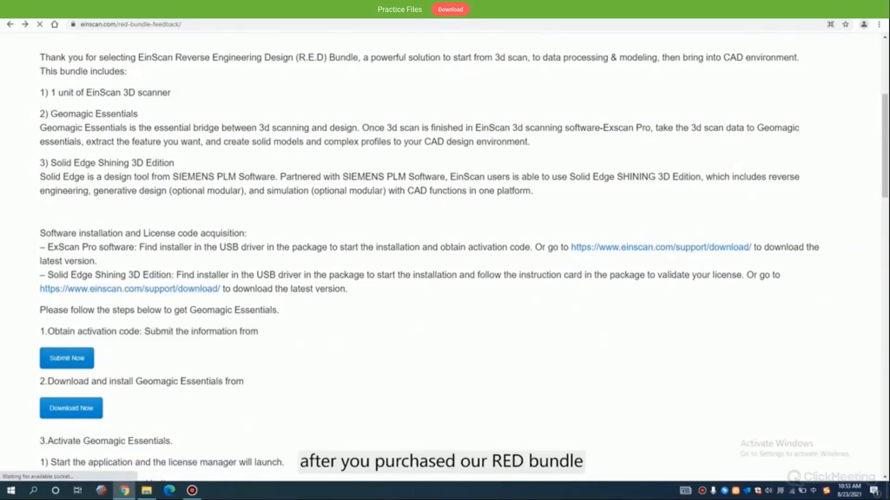
pyautogui.rightClick(80, 361)
pyautogui.click(116, 367)
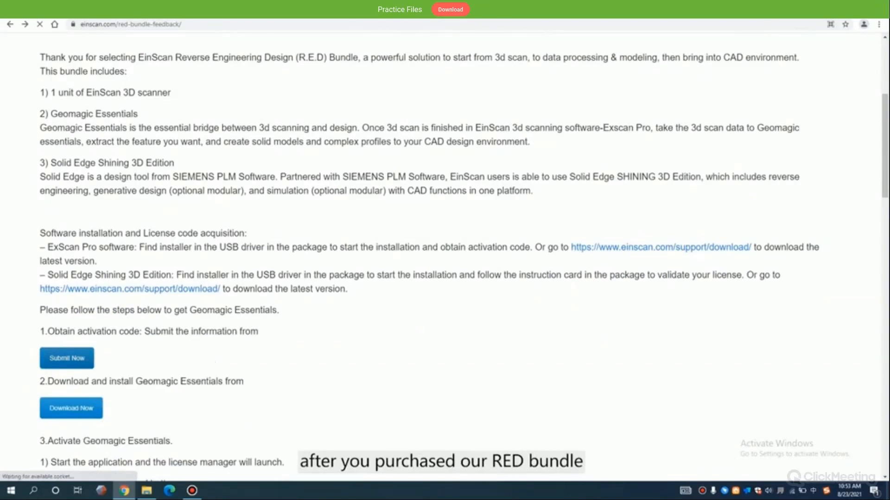
pyautogui.hotkey('ctrl', 'Tab')
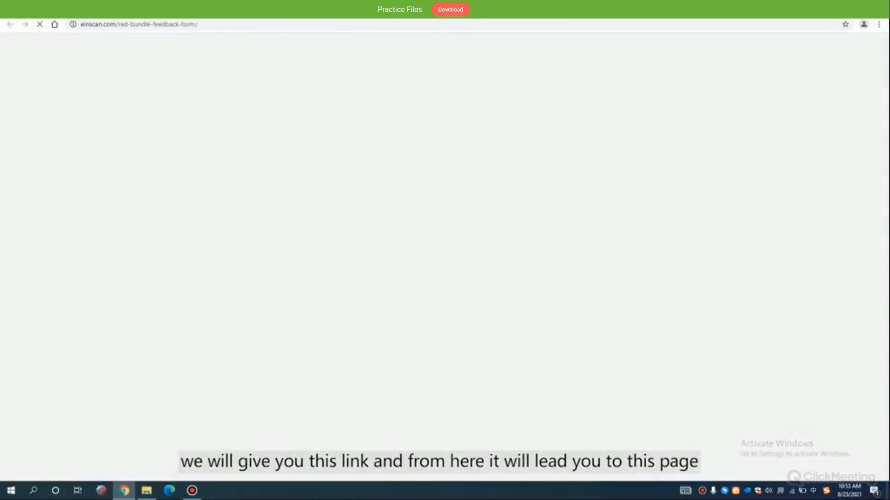
pyautogui.hotkey('ctrl', 'Tab')
pyautogui.hotkey('ctrl', 'Tab')
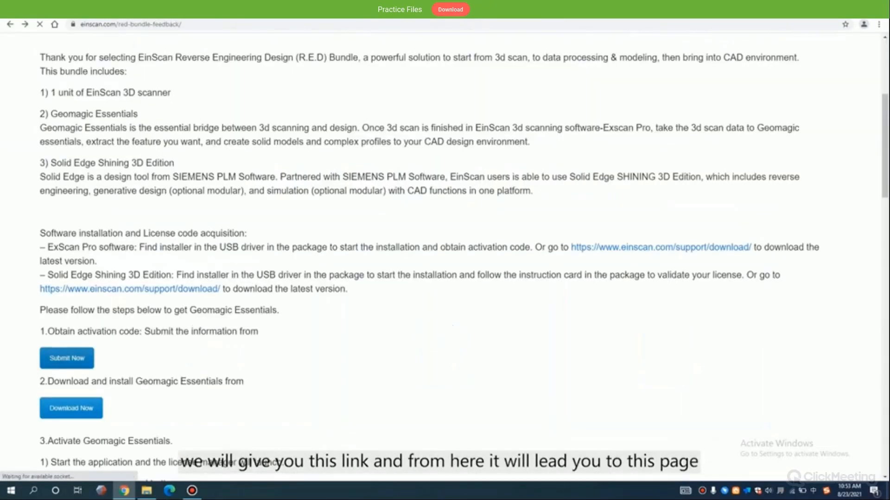
pyautogui.hotkey('ctrl', 'Tab')
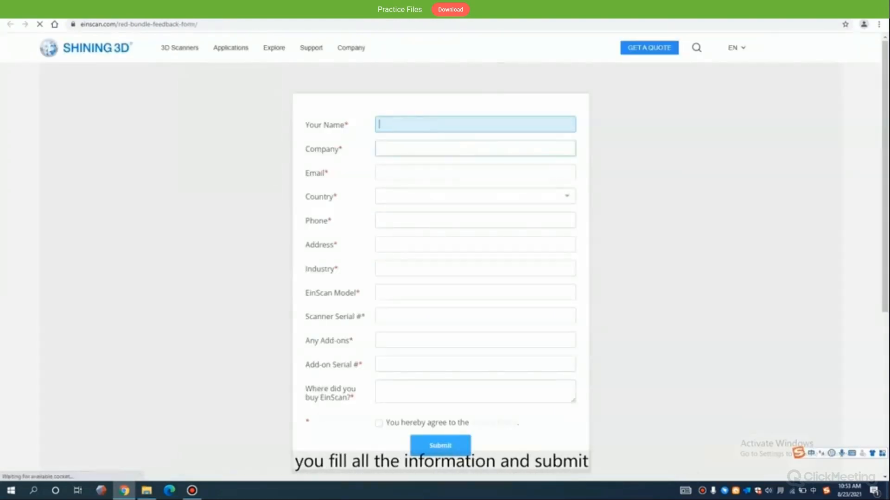
# - Look through the activation code form's fields, including the available countries
pyautogui.click(475, 148)
pyautogui.click(475, 172)
pyautogui.click(475, 196)
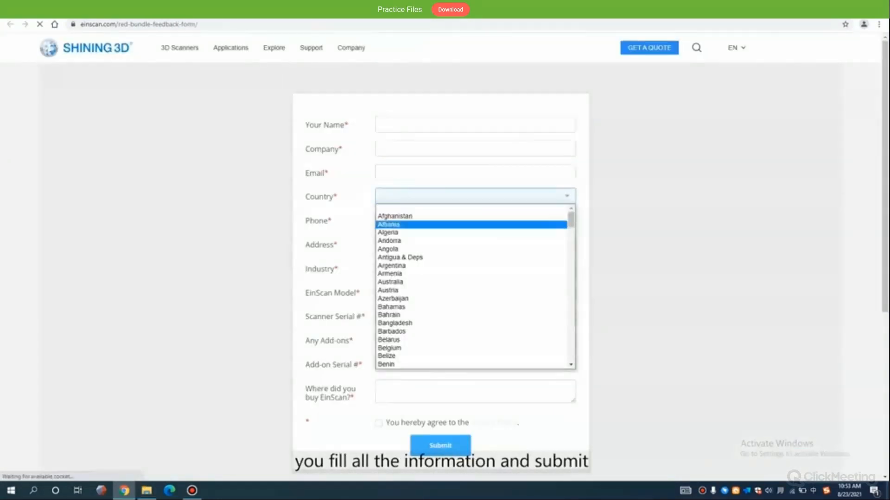
pyautogui.click(611, 276)
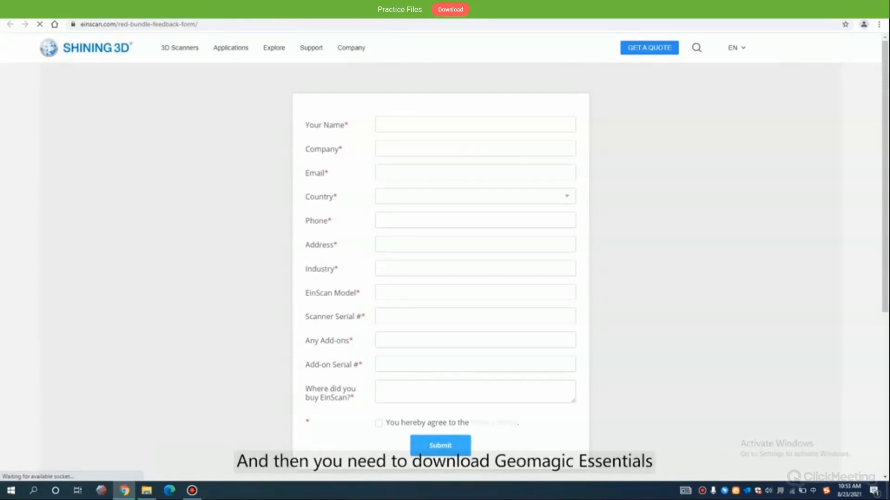
# - Return to the RED bundle page and open the download page for Geomagic Essentials
pyautogui.click(83, 8)
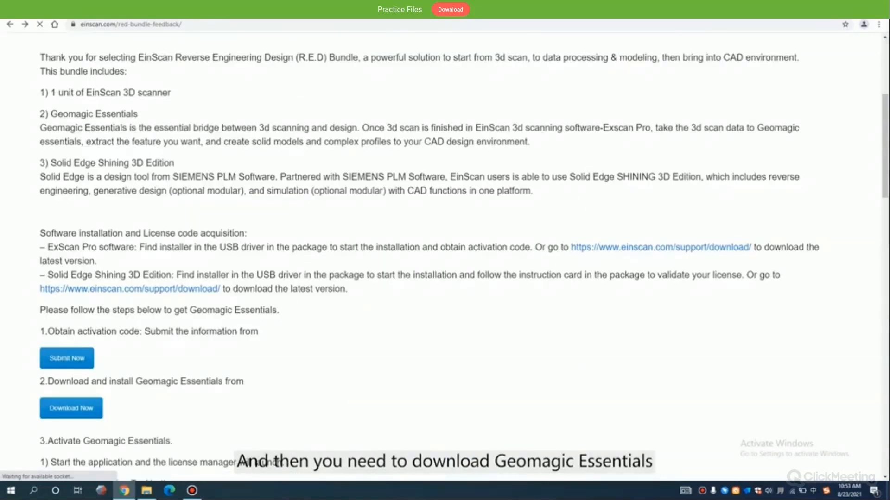
pyautogui.moveTo(245, 382); pyautogui.dragTo(88, 382)
pyautogui.click(99, 376)
pyautogui.scroll(-1, 95, 370)
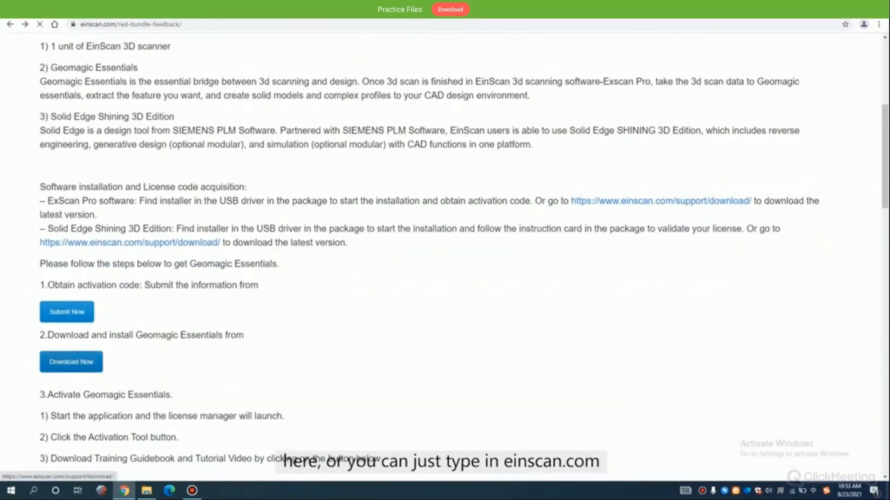
pyautogui.click(95, 369)
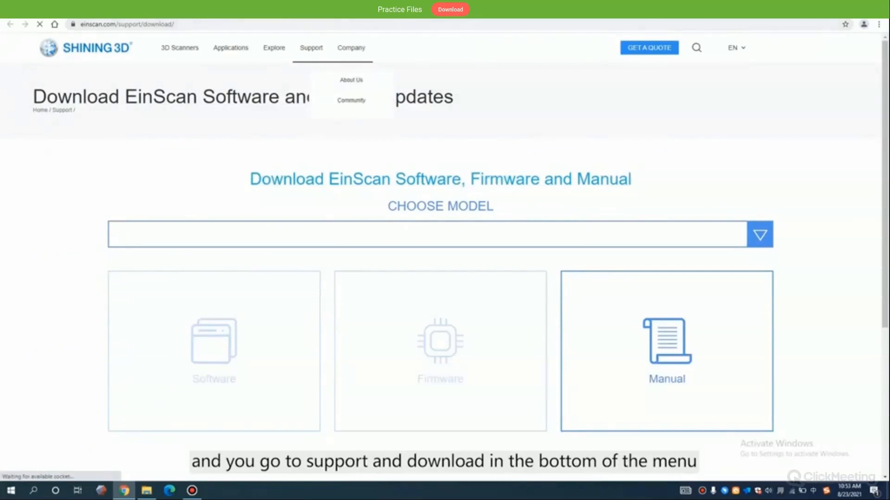
# - Choose Geomagic Essentials as the model and open its software download form
pyautogui.click(760, 234)
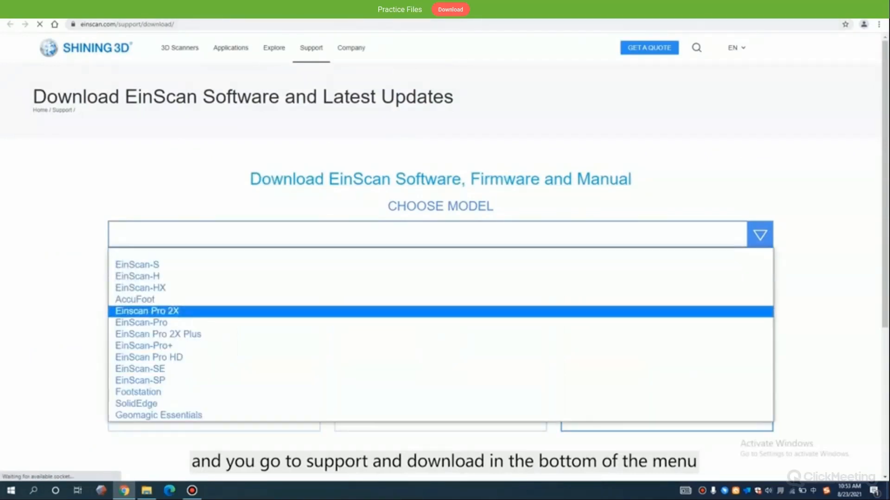
pyautogui.click(158, 415)
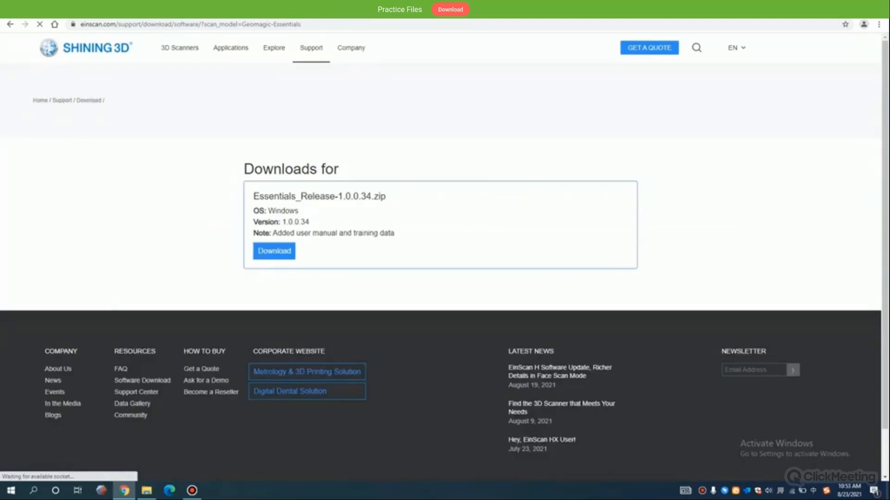
pyautogui.click(274, 251)
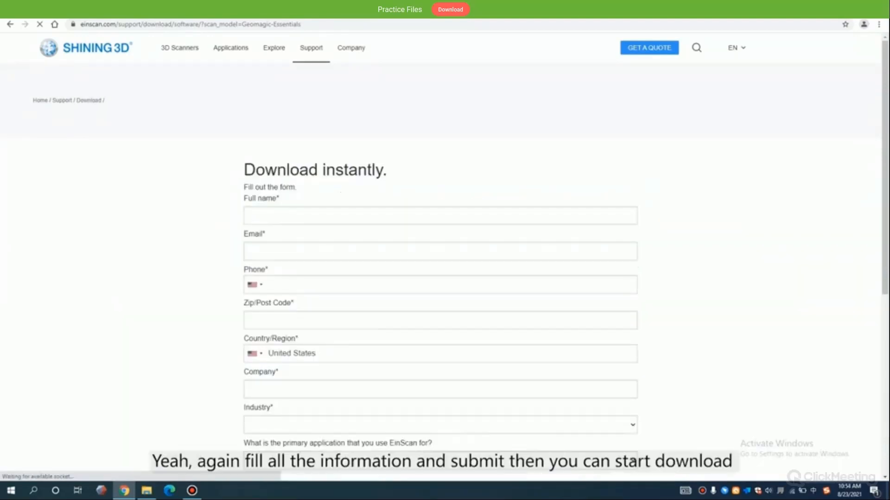
pyautogui.scroll(-2, 441, 278)
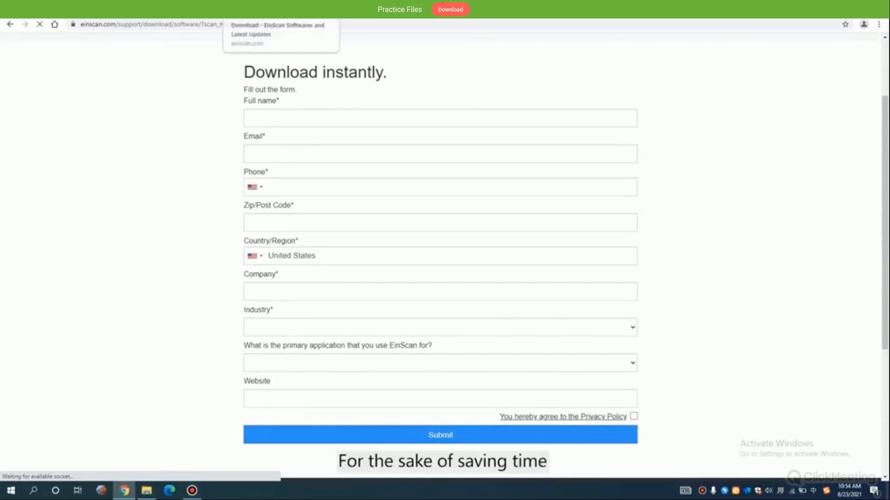
# - Clear the desktop of open windows, then run the Geomagic Essentials installer and allow it to make changes to the device
pyautogui.click(836, 7)
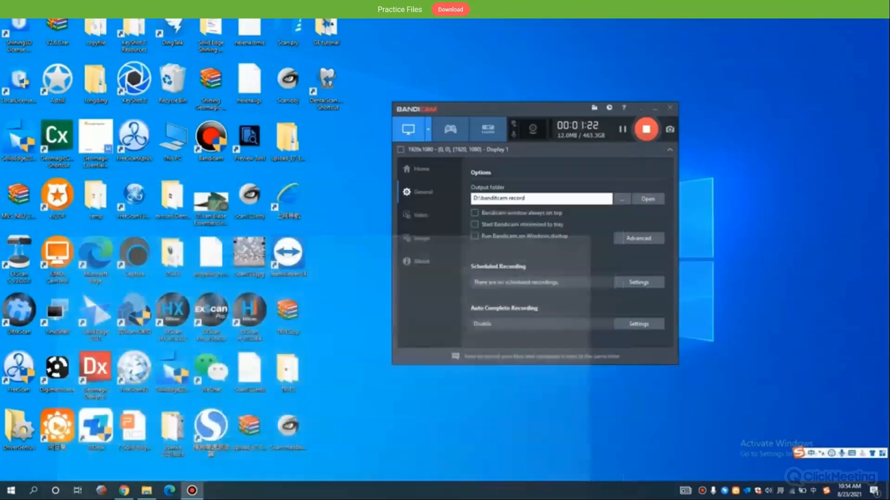
pyautogui.click(641, 107)
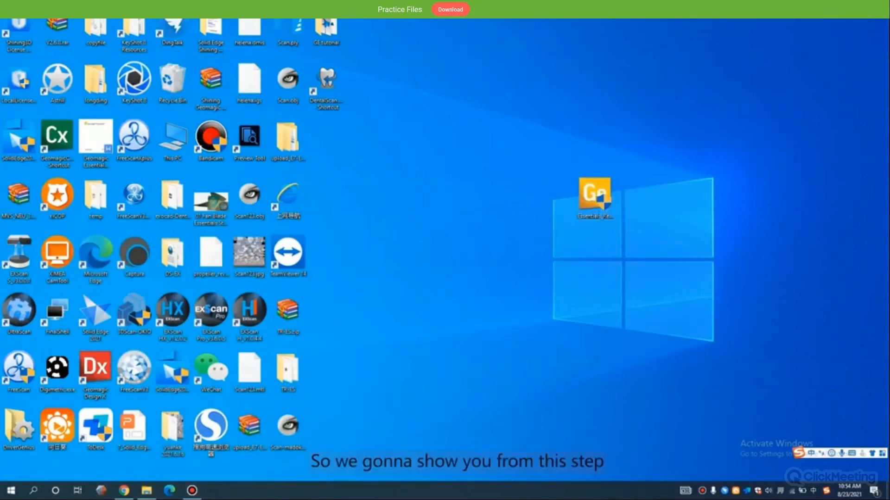
pyautogui.click(595, 195)
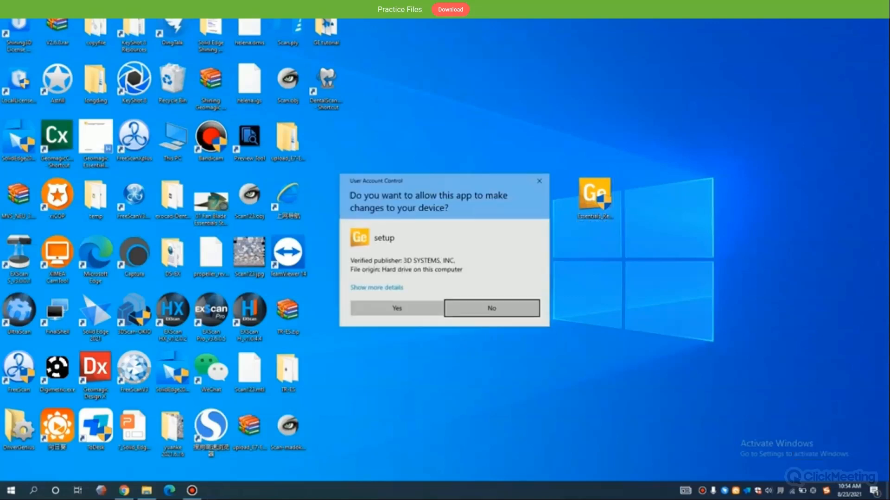
pyautogui.click(397, 309)
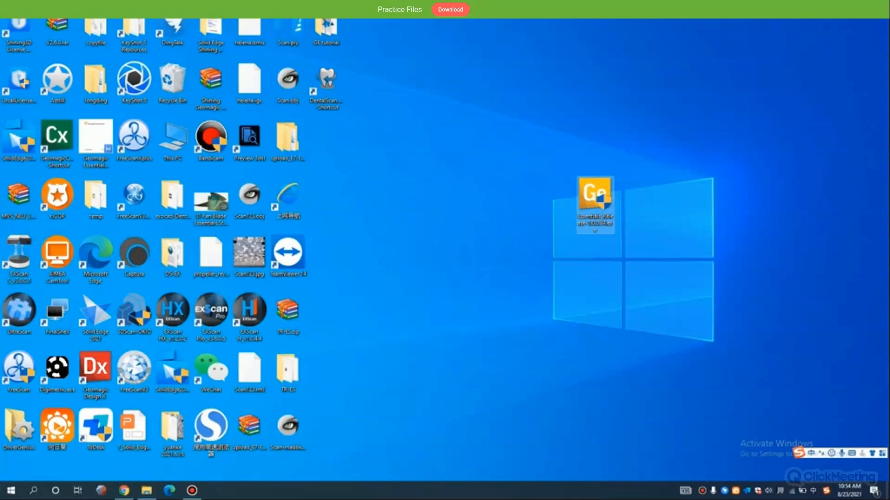
# - Set the installation language to English (United States), accept the license agreement and start installing Geomagic Essentials
pyautogui.click(454, 251)
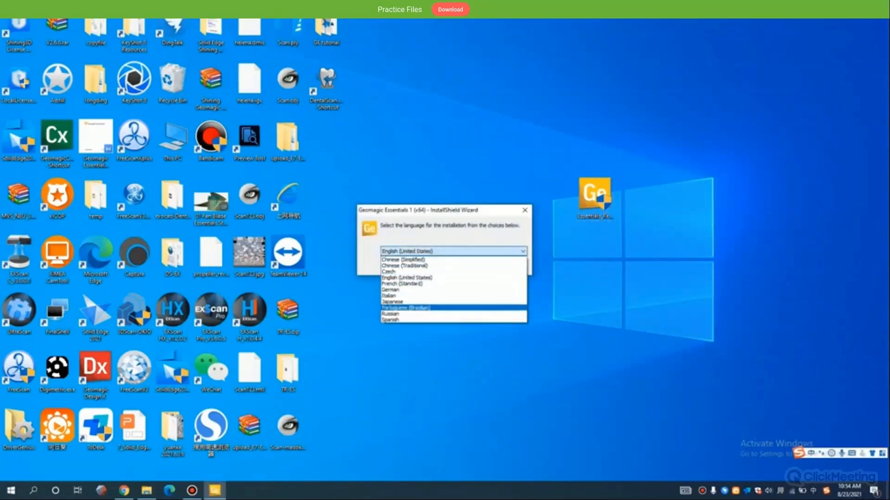
pyautogui.click(453, 278)
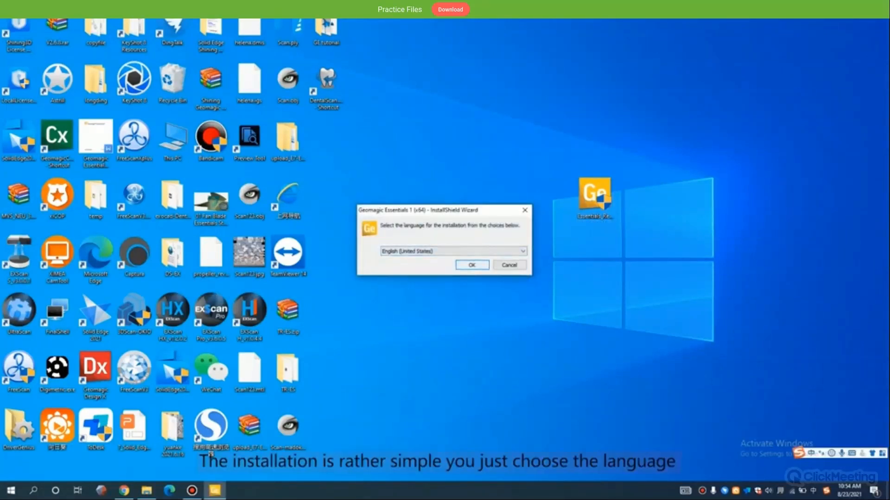
pyautogui.press('Return')
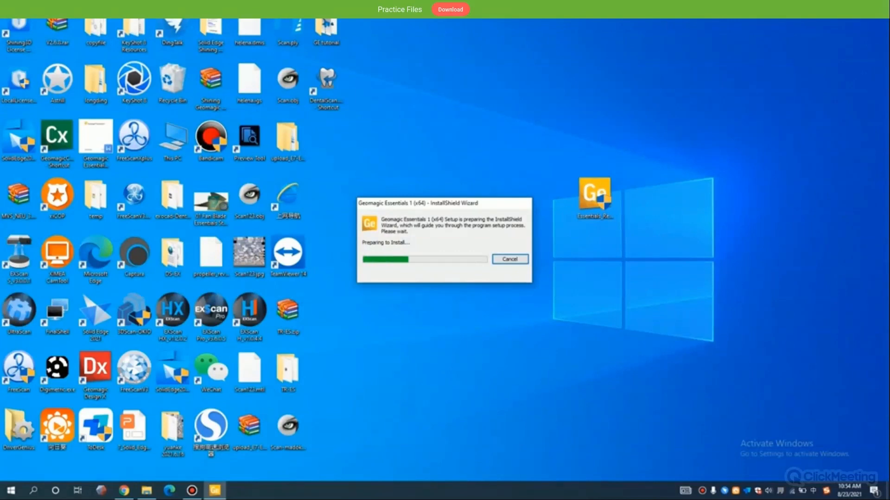
pyautogui.press('Return')
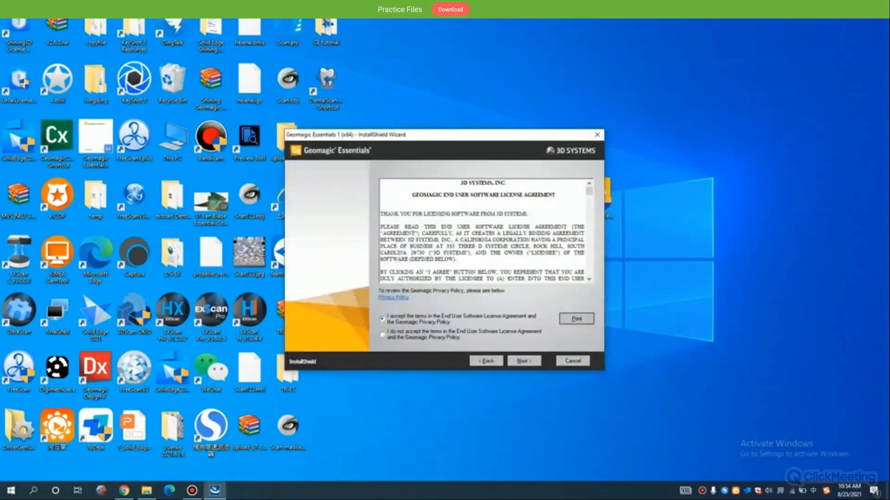
pyautogui.press('Return')
pyautogui.press('Return')
pyautogui.press('Return')
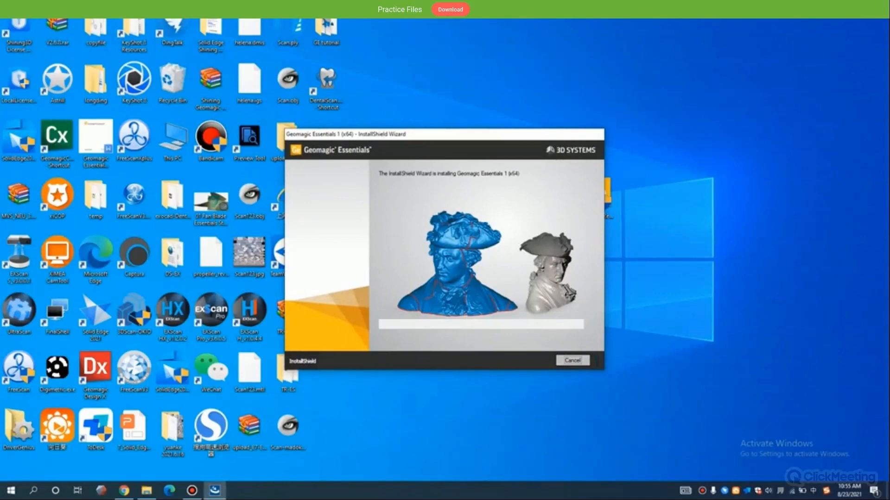
pyautogui.click(192, 490)
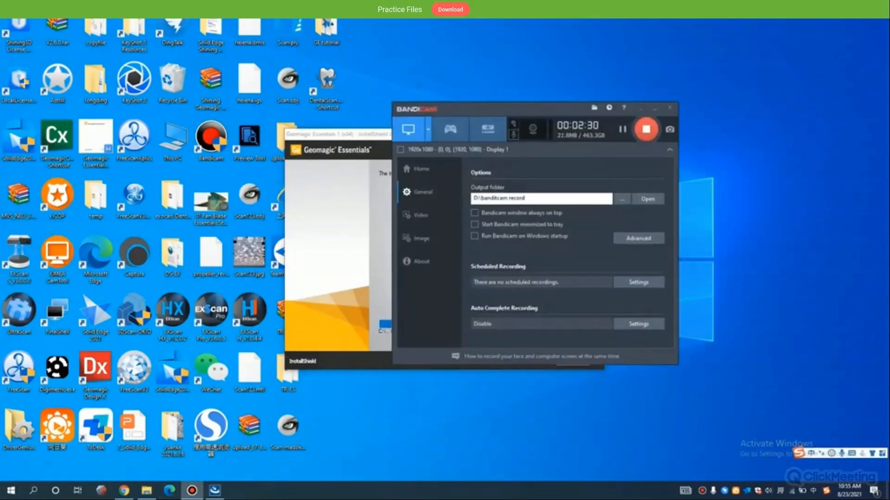
pyautogui.click(514, 134)
pyautogui.click(645, 116)
pyautogui.click(654, 108)
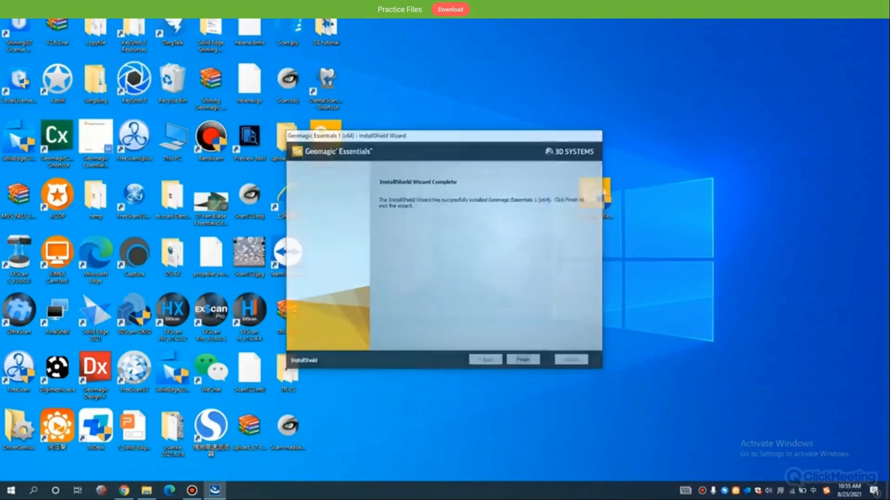
# - Finish the installation wizard and launch Geomagic Essentials from the desktop, allowing it to make changes to the device
pyautogui.click(523, 360)
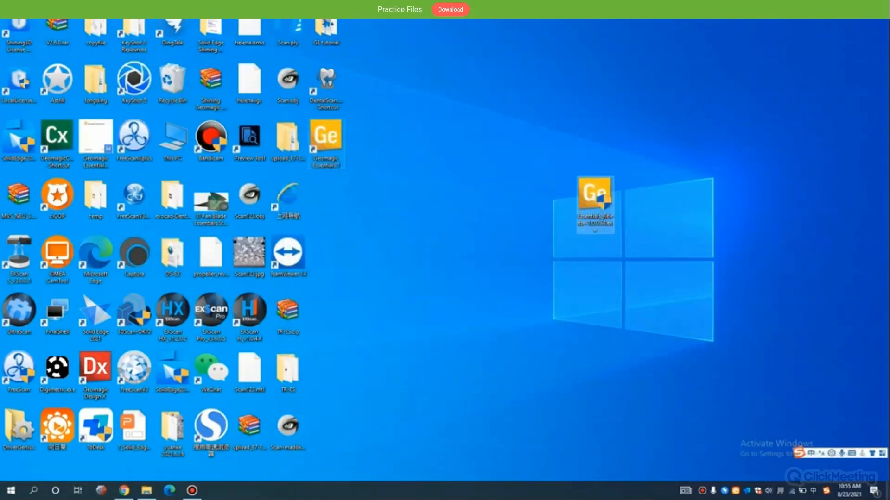
pyautogui.click(325, 142)
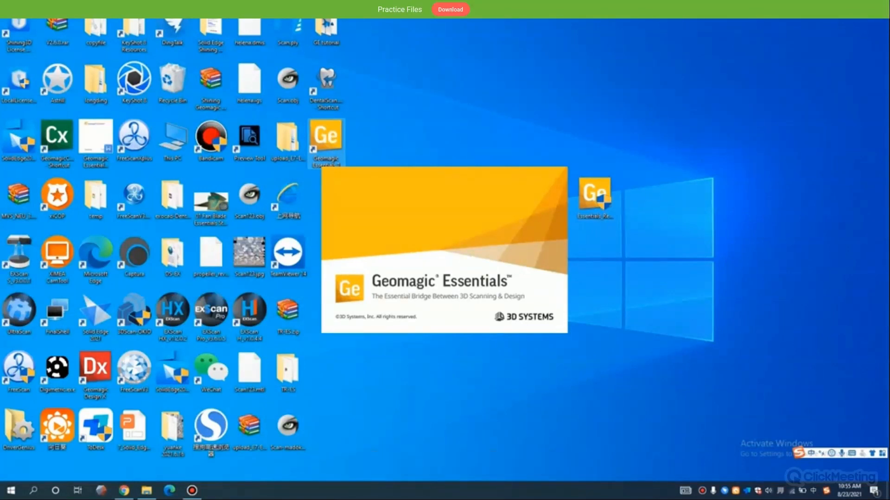
pyautogui.click(397, 308)
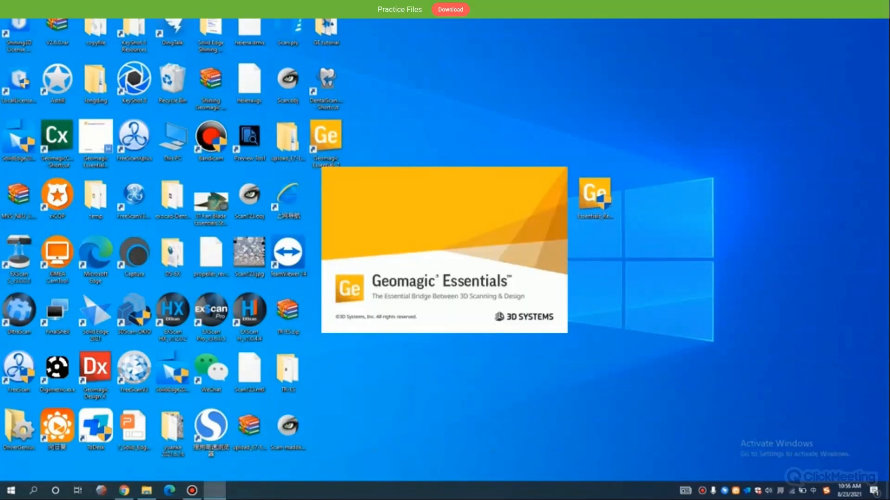
# - Fill in the product activation code in the License Manager and submit it for activation
pyautogui.moveTo(445, 109); pyautogui.dragTo(470, 105)
pyautogui.click(309, 222)
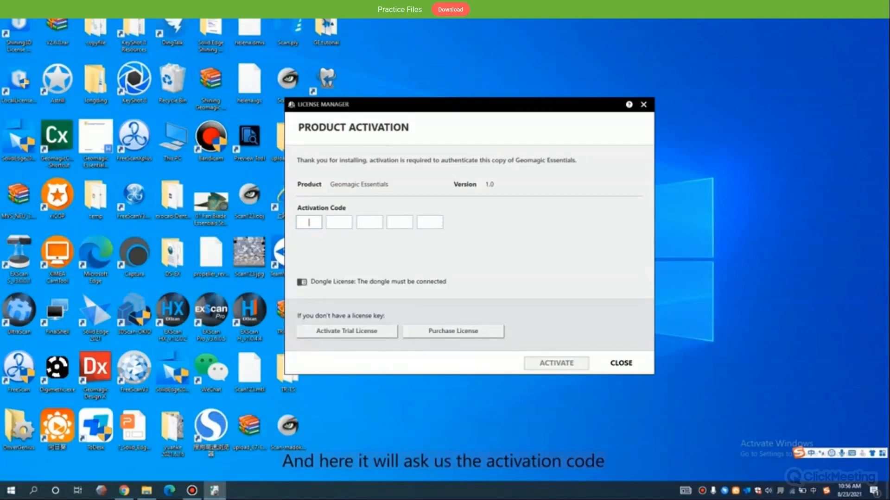
pyautogui.write('?')
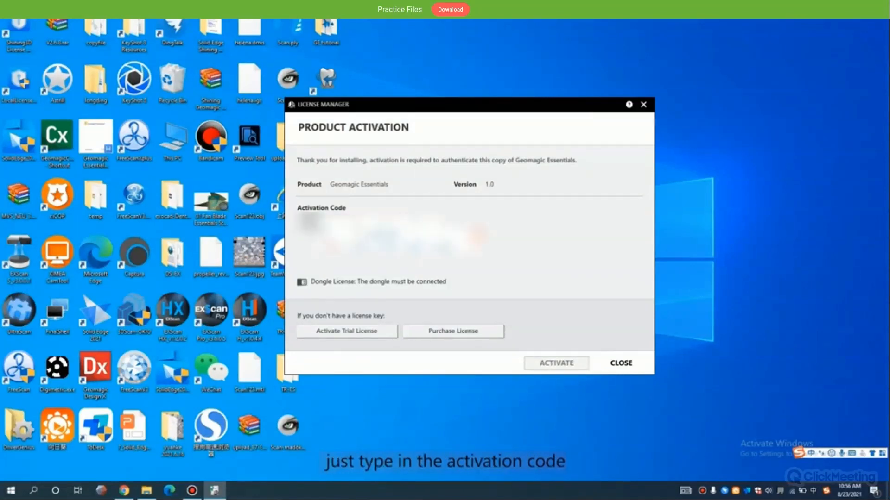
pyautogui.press('shift')
pyautogui.write('?')
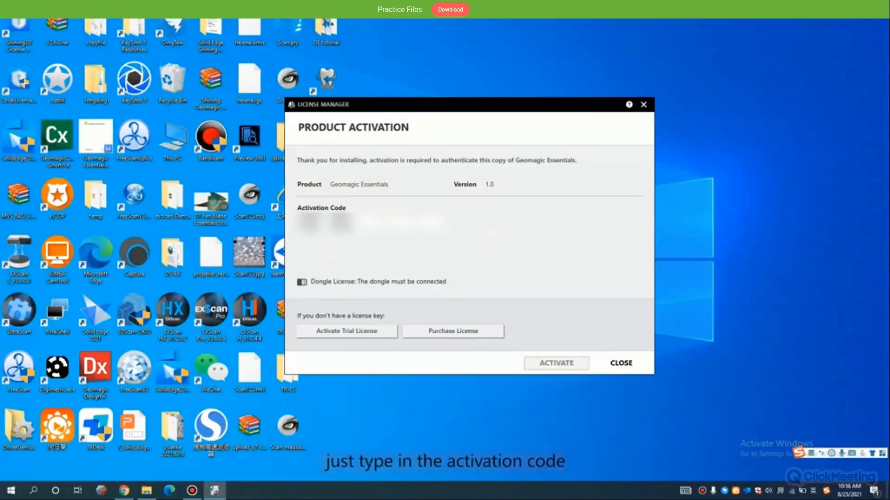
pyautogui.write('?')
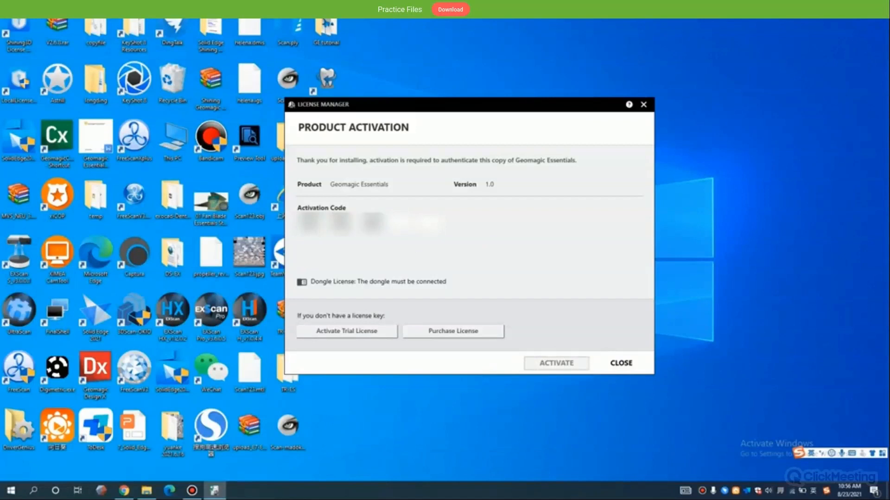
pyautogui.write('??')
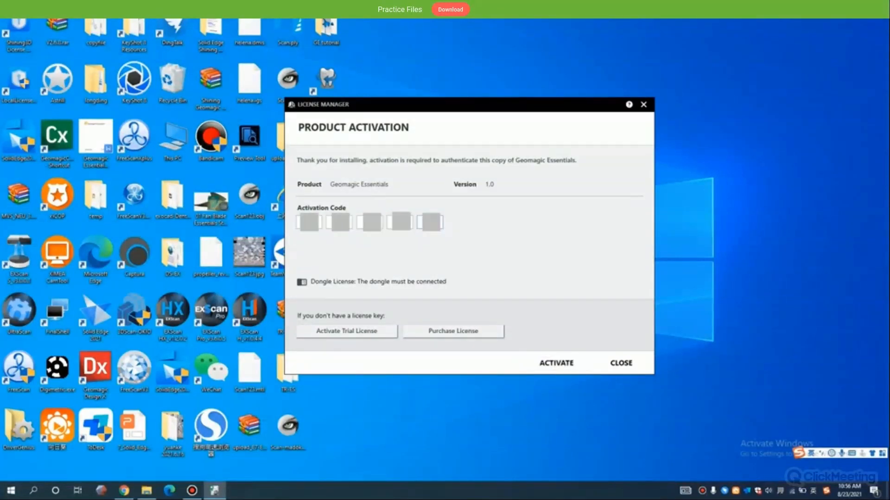
pyautogui.click(556, 364)
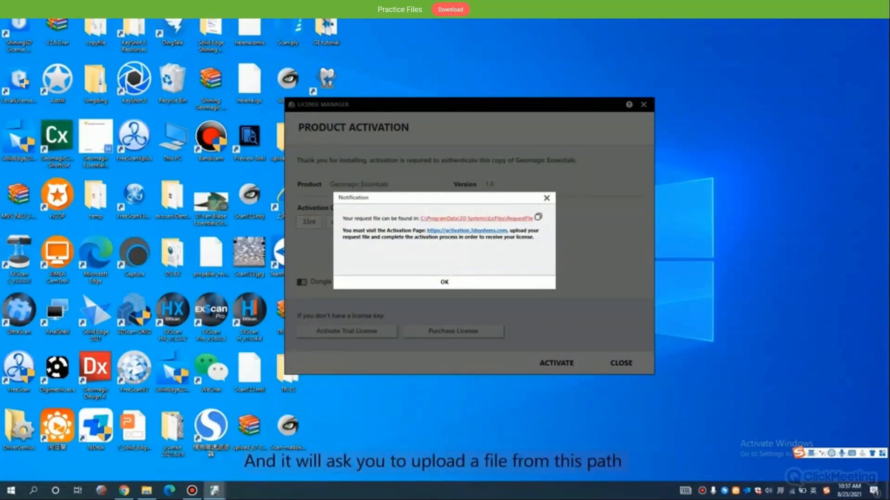
# - Open the RequestFile folder from the path given in the activation notification
pyautogui.click(476, 219)
pyautogui.click(385, 255)
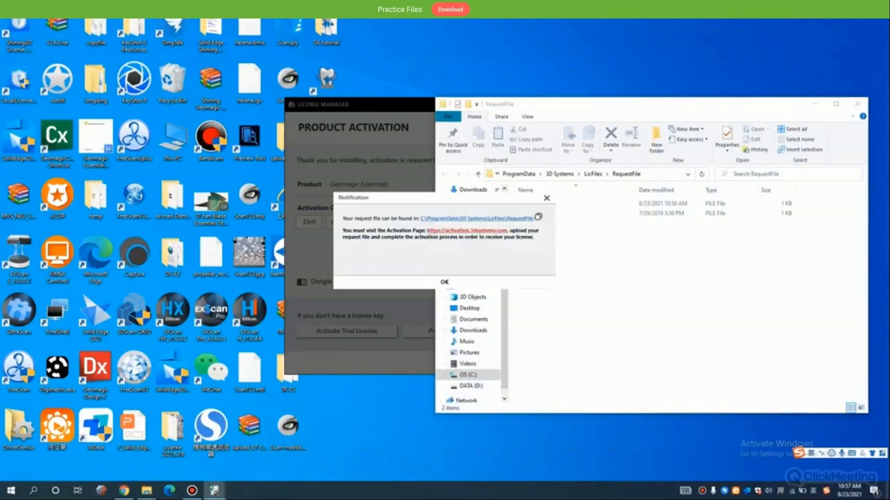
# - Open the 3D Systems activation page linked in the notification and return to the RequestFile folder window
pyautogui.click(467, 231)
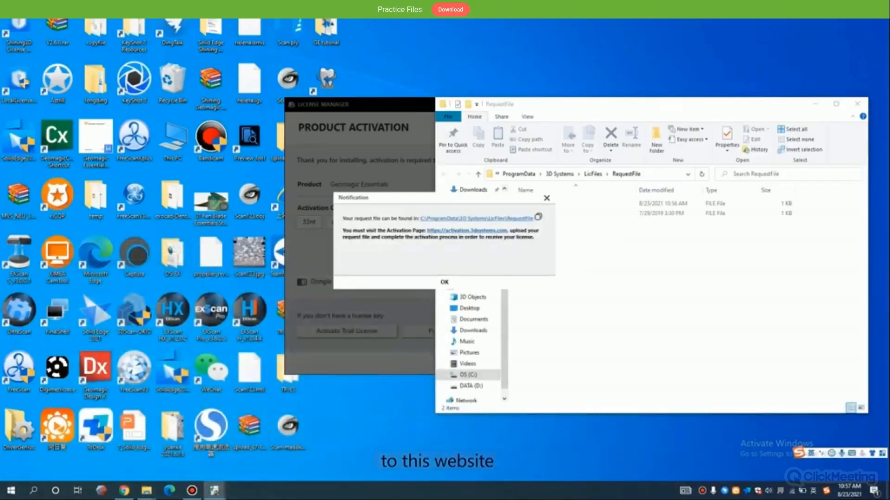
pyautogui.hotkey('alt', 'Tab')
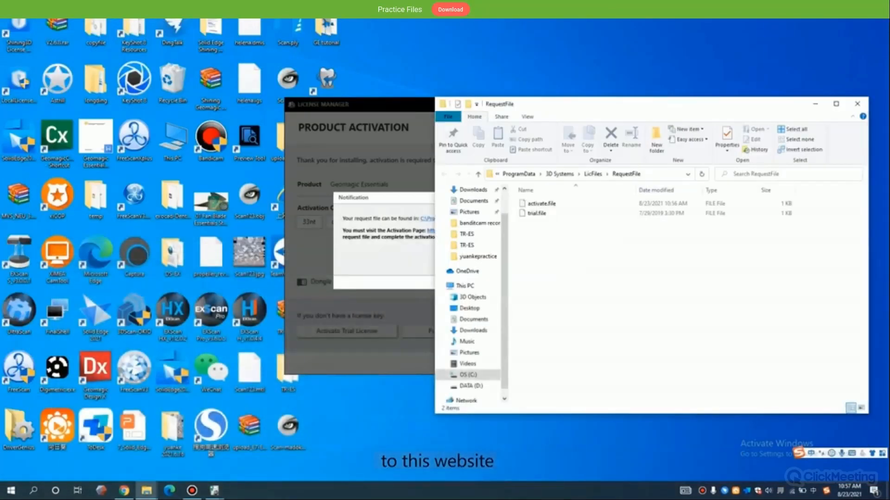
# - Go up from RequestFile through ProgramData to the root of drive C and look through its folder list for ProgramData
pyautogui.moveTo(562, 104); pyautogui.dragTo(445, 114)
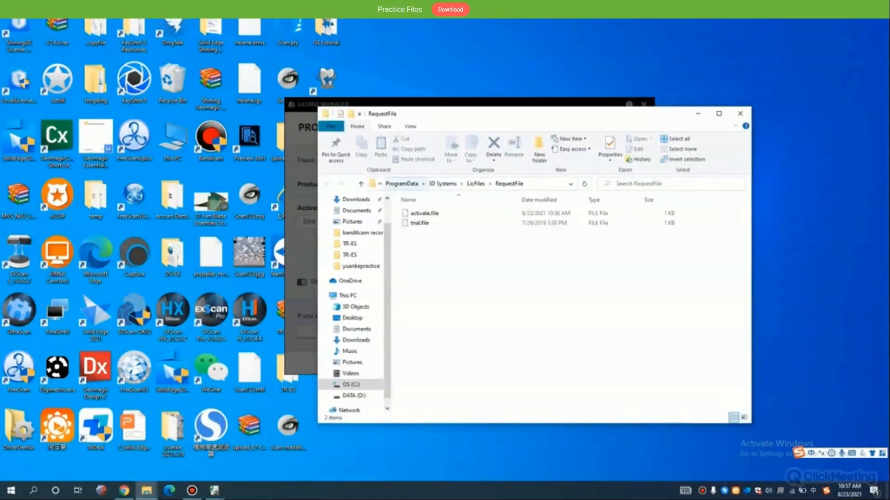
pyautogui.click(402, 184)
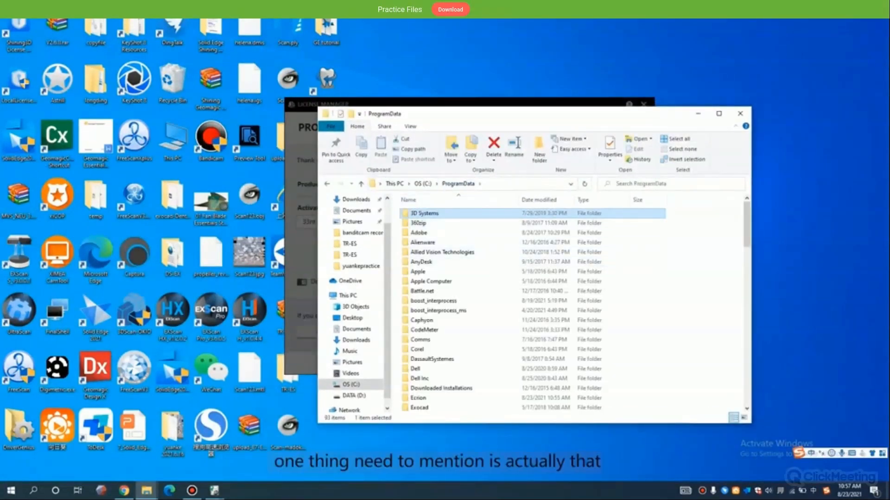
pyautogui.click(423, 184)
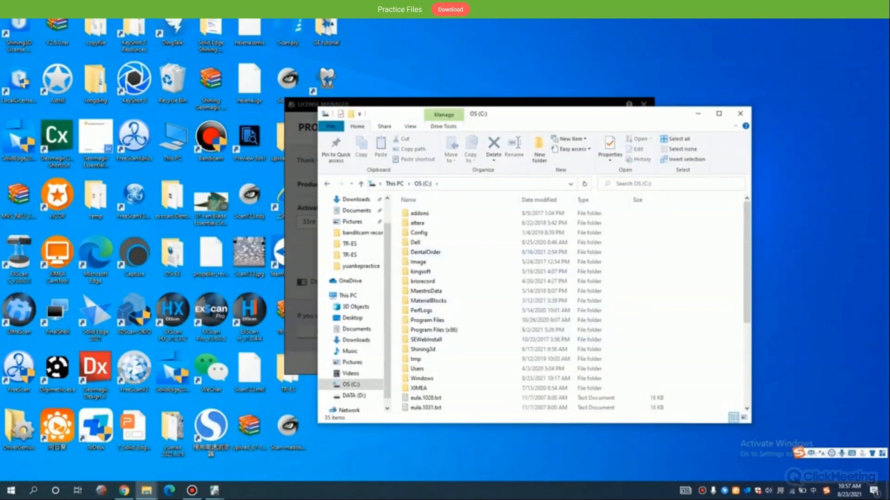
pyautogui.moveTo(533, 114); pyautogui.dragTo(733, 97)
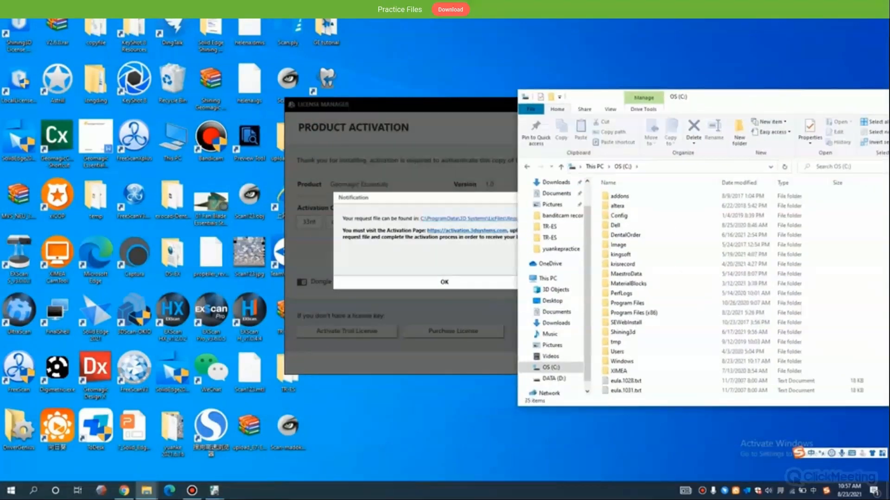
pyautogui.moveTo(733, 97); pyautogui.dragTo(582, 73)
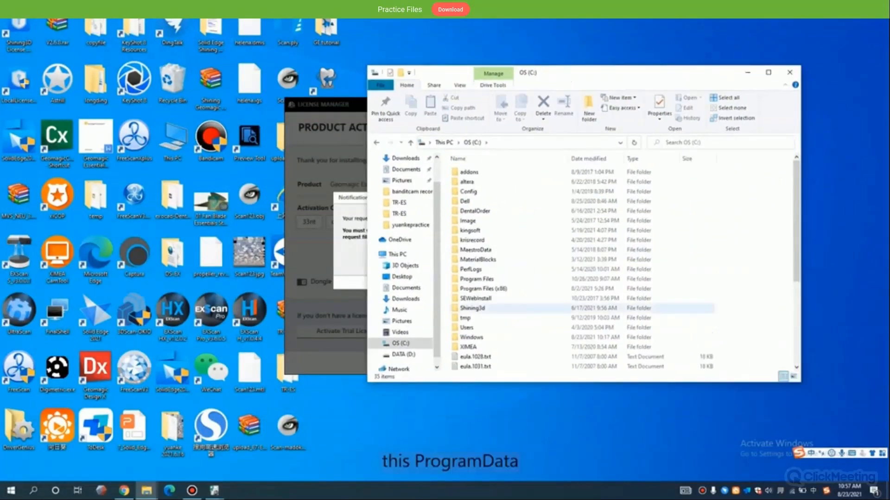
pyautogui.scroll(-4, 583, 308)
pyautogui.scroll(4, 583, 308)
pyautogui.scroll(-5, 556, 319)
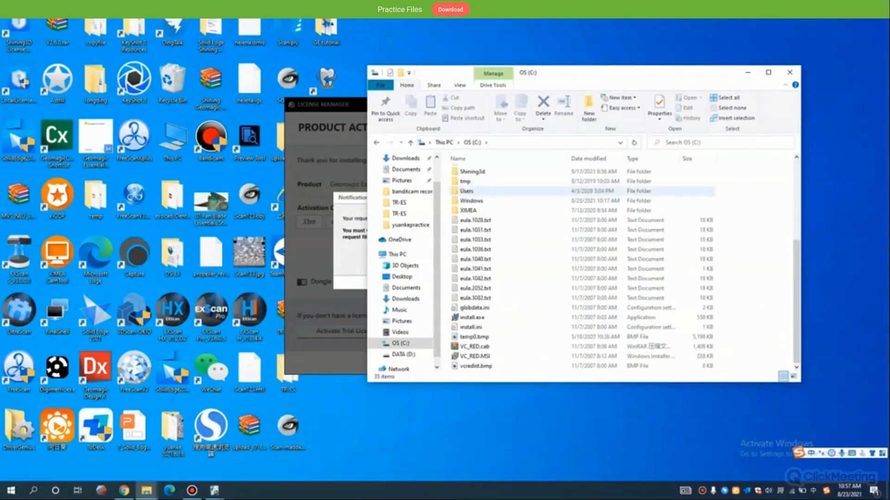
pyautogui.scroll(5, 556, 288)
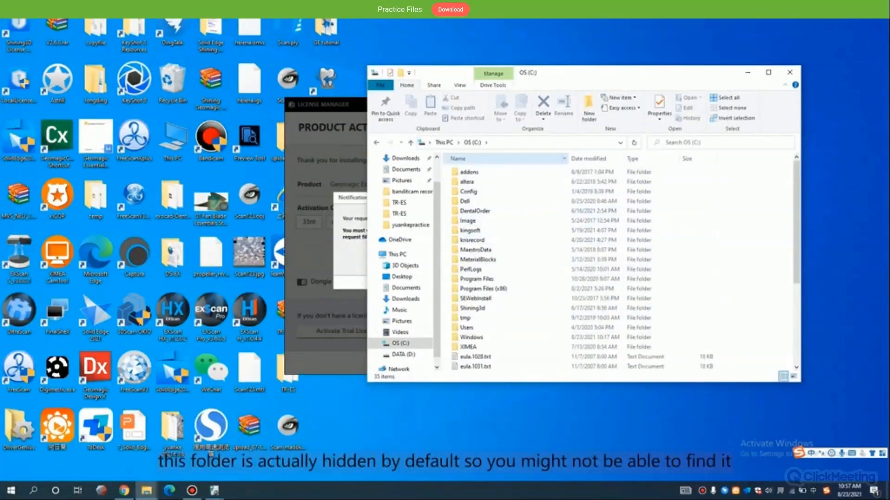
pyautogui.moveTo(572, 73); pyautogui.dragTo(593, 79)
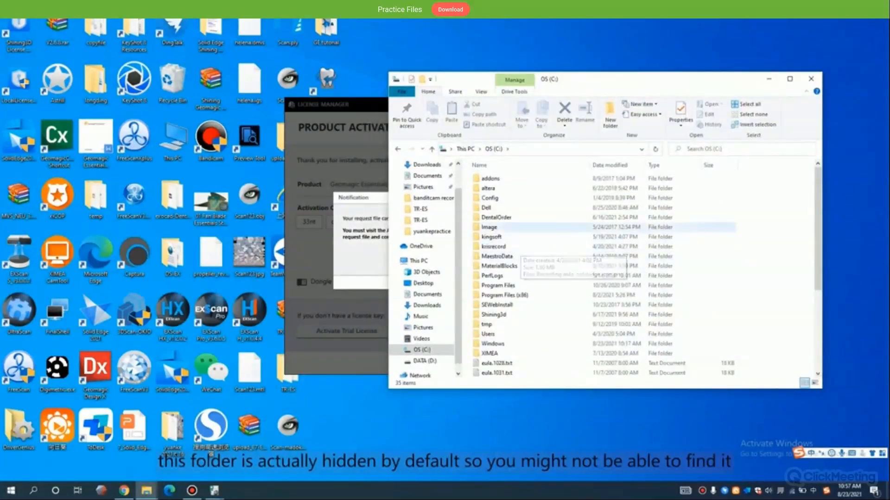
pyautogui.scroll(-5, 519, 250)
pyautogui.scroll(4, 549, 260)
pyautogui.click(547, 264)
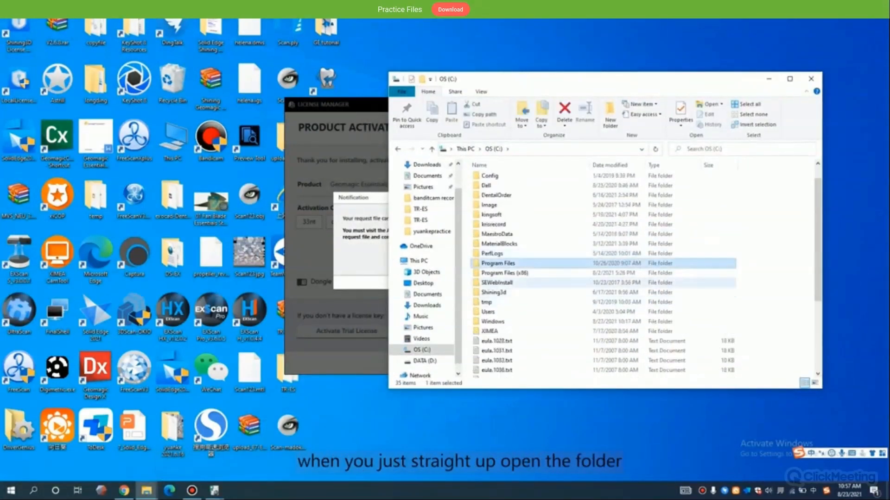
pyautogui.click(524, 293)
pyautogui.click(364, 264)
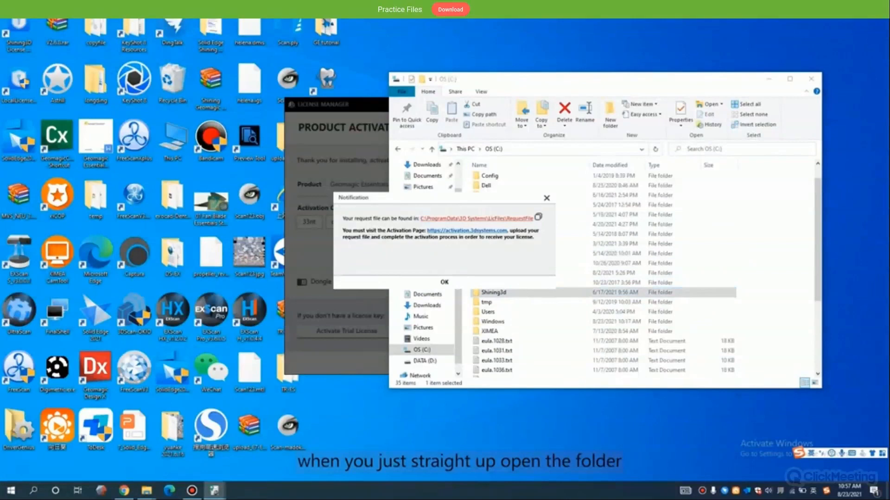
# - Reopen the RequestFile folder from the path in the activation notification and copy activate.file
pyautogui.click(500, 219)
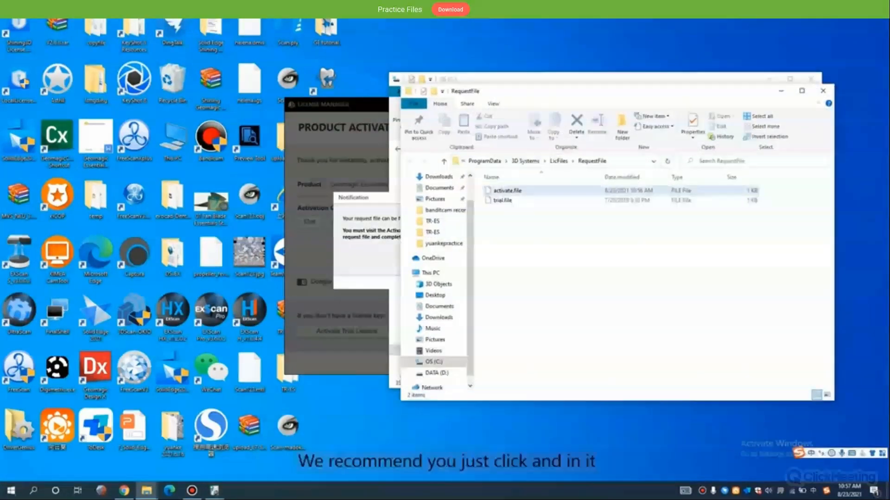
pyautogui.click(508, 191)
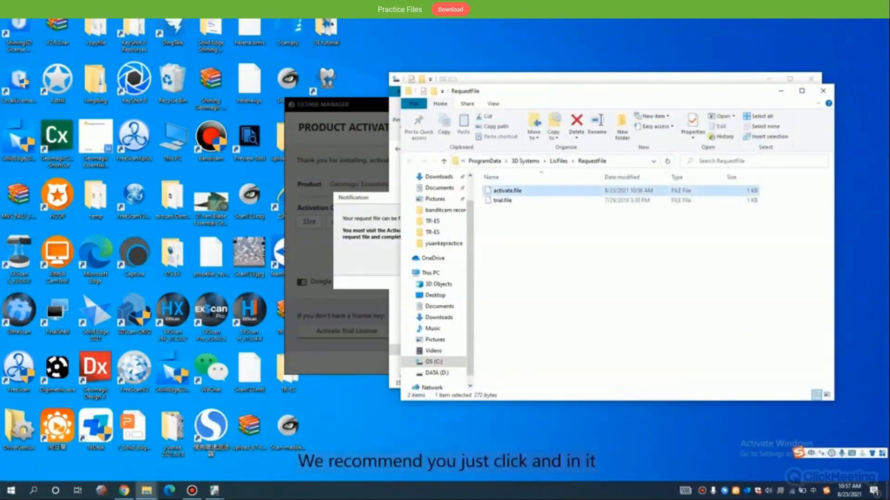
pyautogui.rightClick(537, 193)
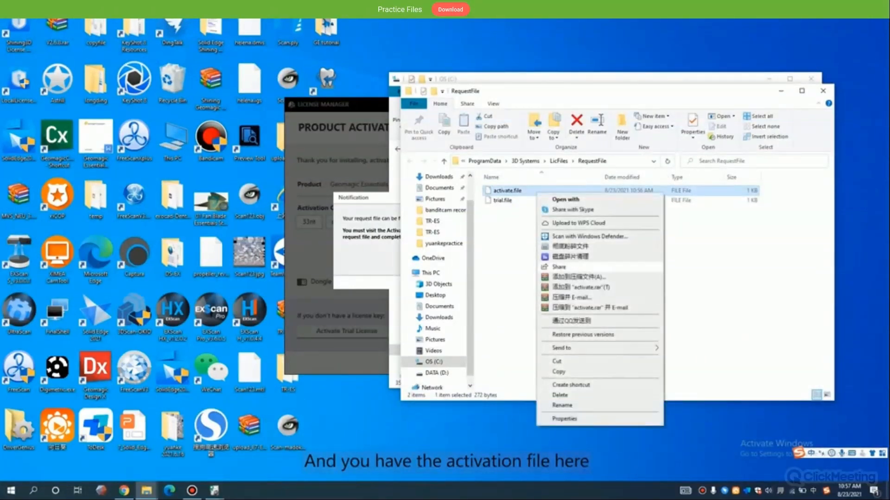
pyautogui.click(558, 371)
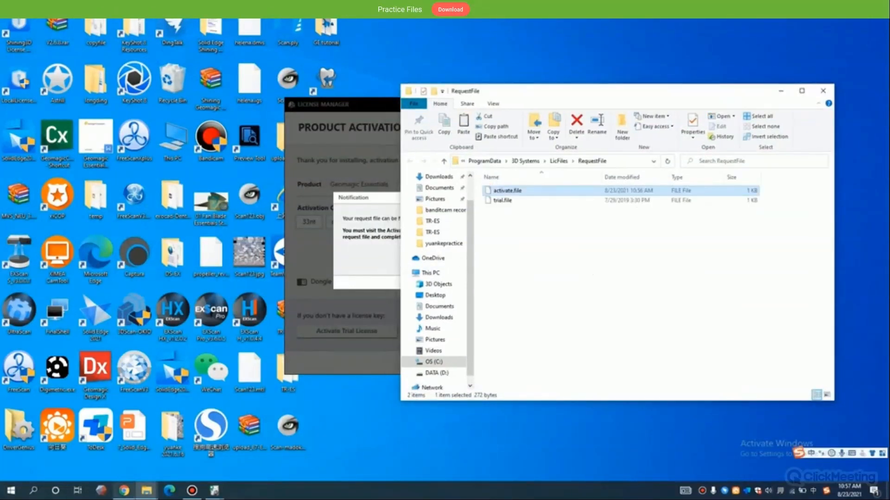
# - Upload activate.file from the RequestFile folder to the 3D Systems license activation page in the browser
pyautogui.click(124, 491)
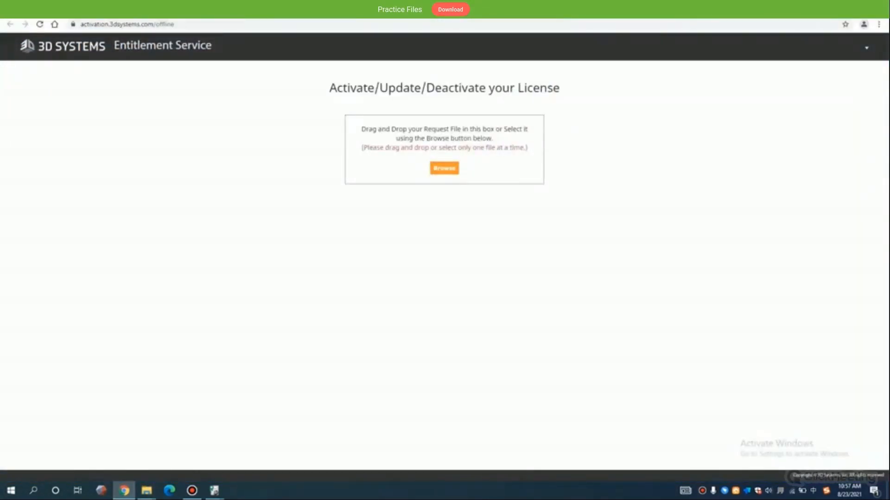
pyautogui.click(444, 168)
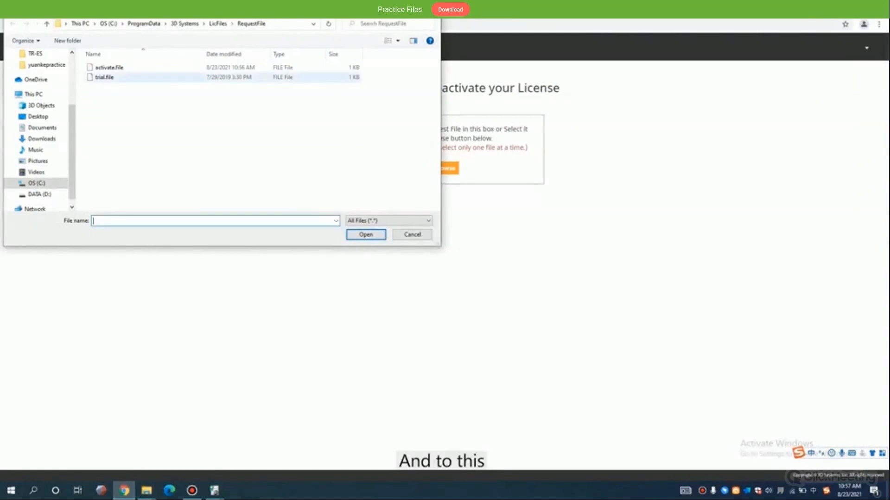
pyautogui.click(110, 68)
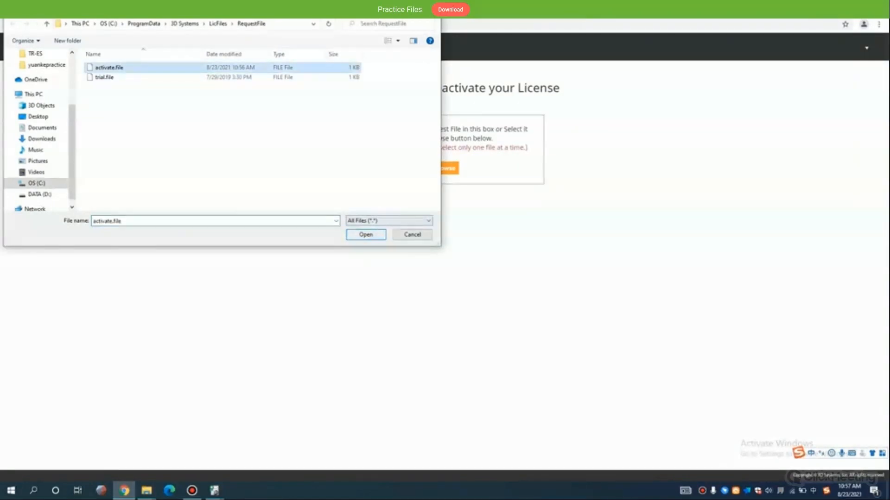
pyautogui.click(365, 235)
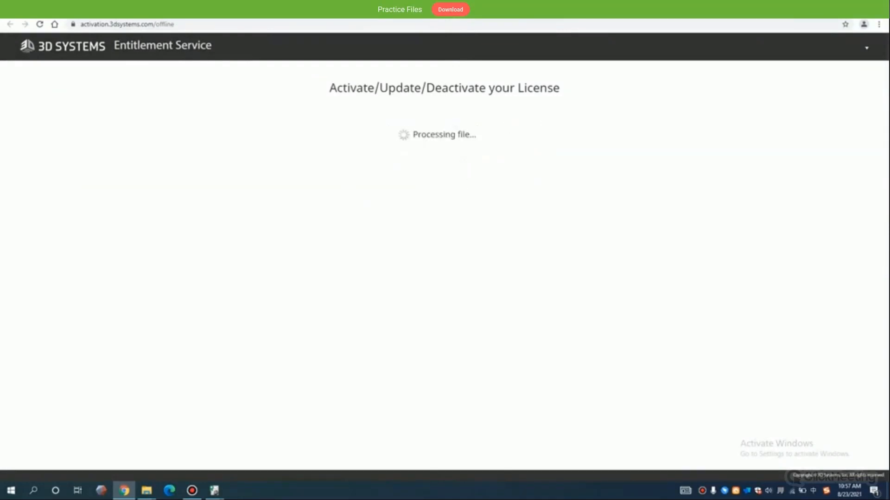
# - Fill in the license request form with shining3d as company name and the customer's first name, last name and e-mail address
pyautogui.click(394, 150)
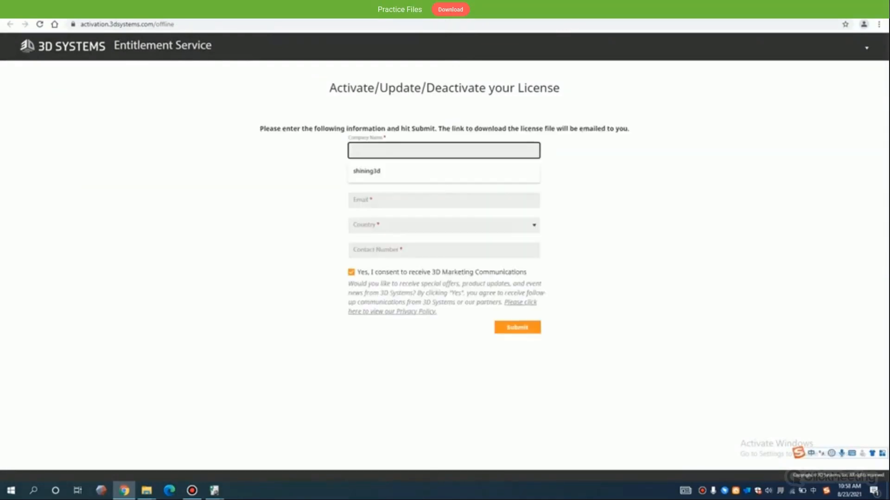
pyautogui.click(370, 171)
pyautogui.click(393, 175)
pyautogui.click(371, 197)
pyautogui.click(493, 175)
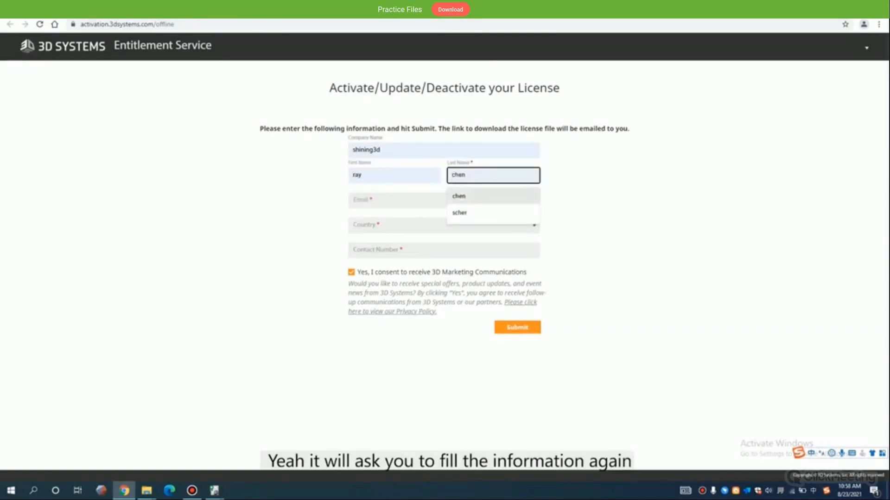
pyautogui.click(468, 213)
pyautogui.click(444, 201)
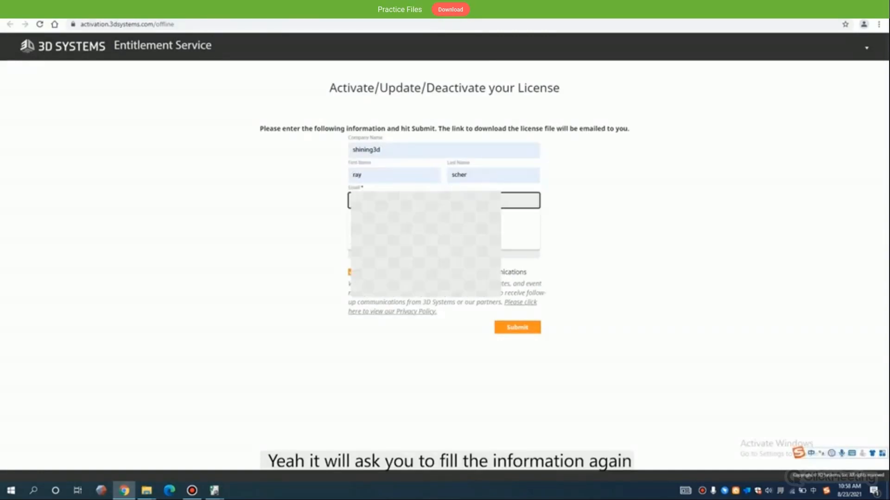
pyautogui.click(407, 238)
# - Choose China as the country, enter the contact number and submit the license request
pyautogui.click(417, 226)
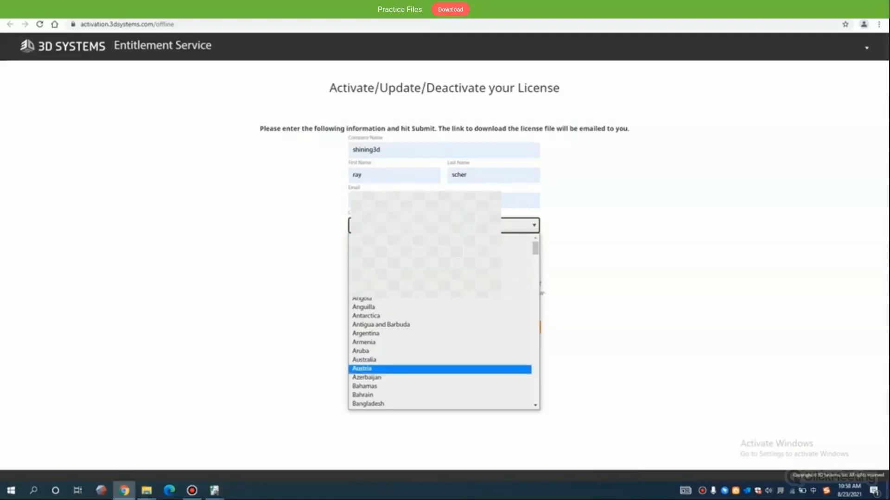
pyautogui.scroll(-6, 439, 370)
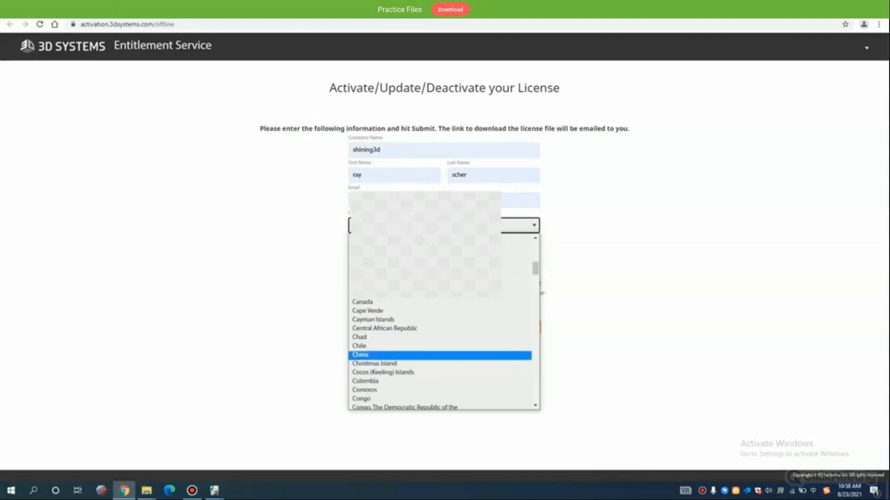
pyautogui.click(371, 355)
pyautogui.click(408, 251)
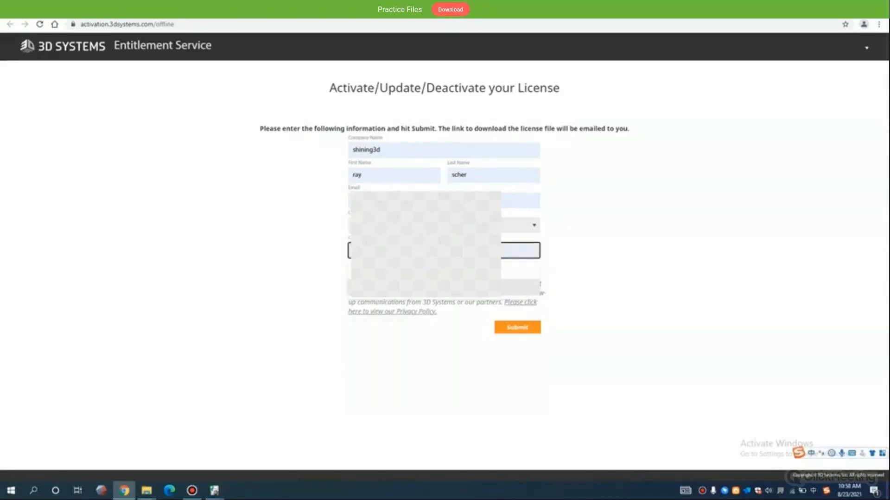
pyautogui.click(408, 288)
pyautogui.click(517, 328)
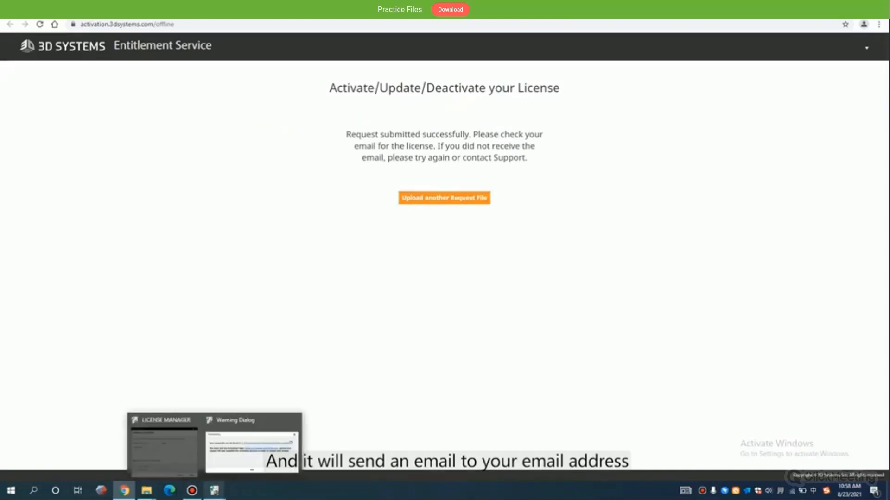
# - Open the "3D Licensing Management - Geomagic Essentials" e-mail in the inbox and download the license file linked in it
pyautogui.moveTo(146, 490)
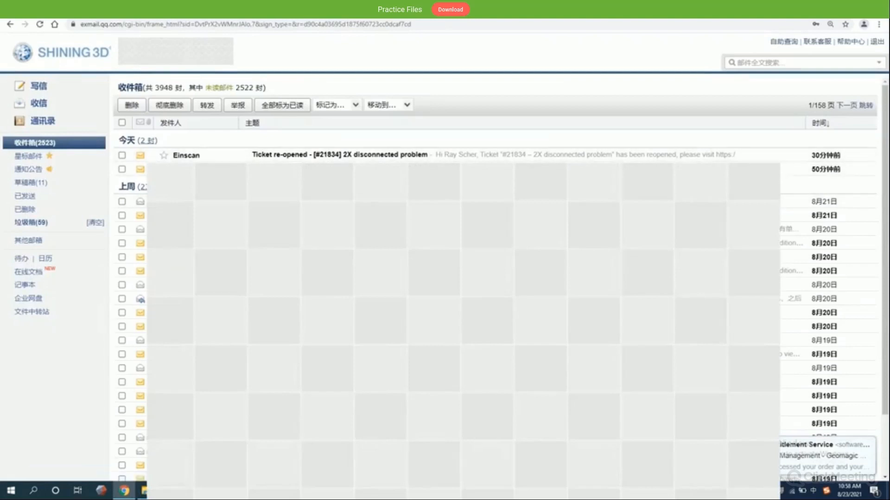
pyautogui.click(334, 155)
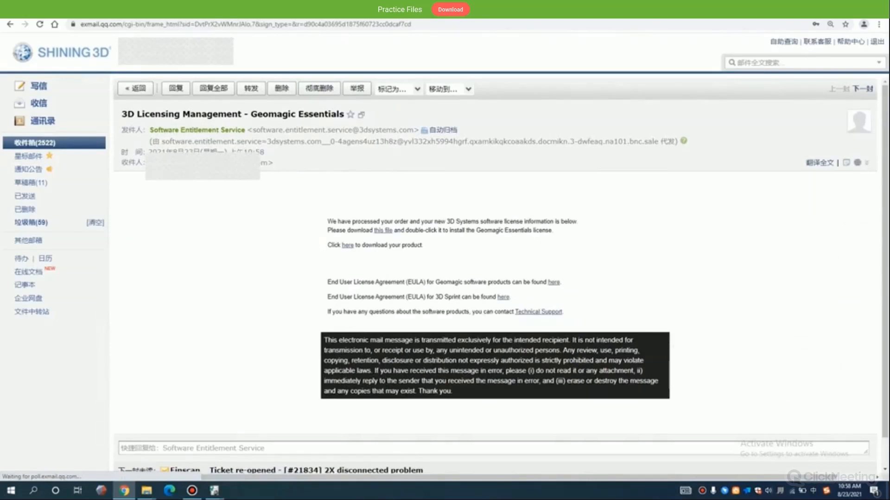
pyautogui.scroll(-2, 495, 232)
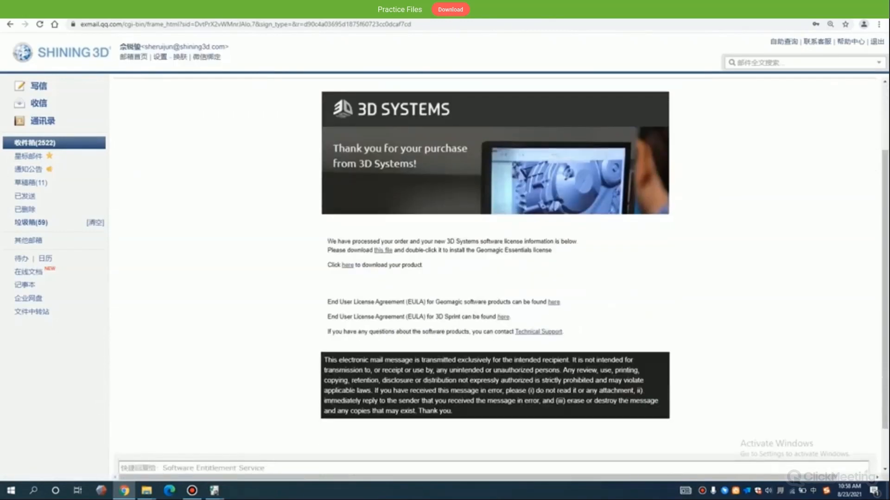
pyautogui.click(383, 250)
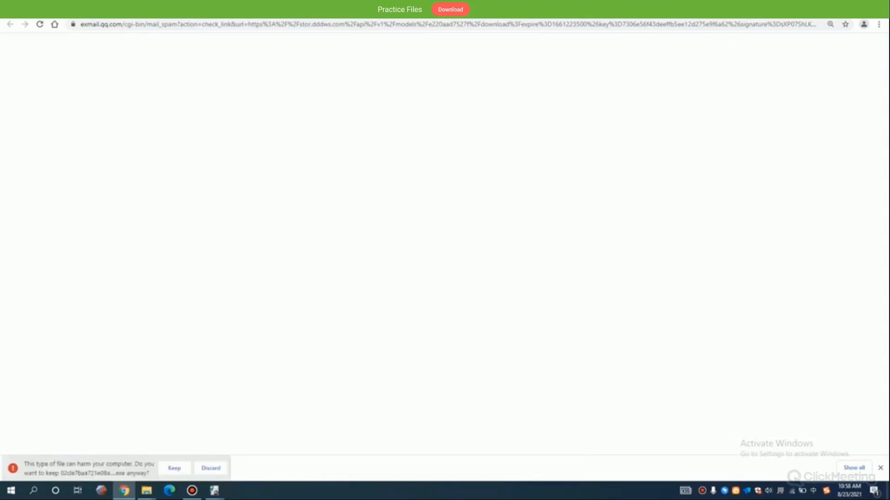
# - Keep the downloaded license executable, install the Geomagic Essentials 1.0 license with it and return to the desktop
pyautogui.click(174, 468)
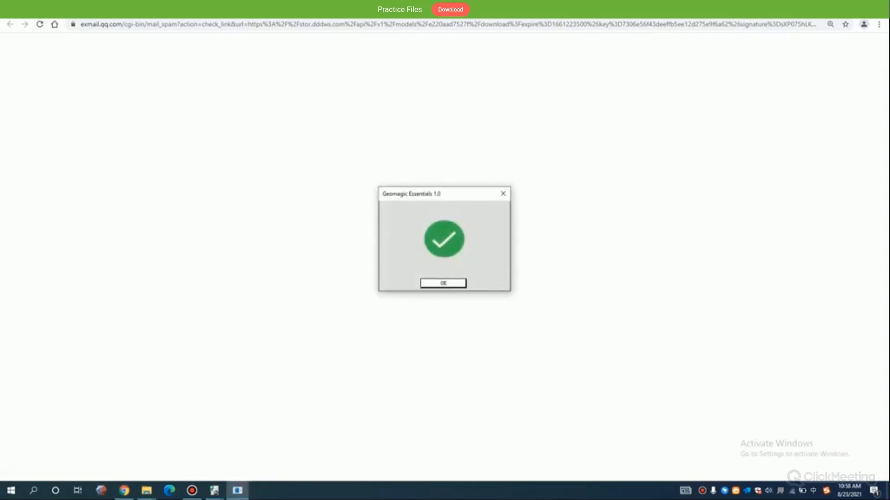
pyautogui.click(444, 284)
pyautogui.click(888, 491)
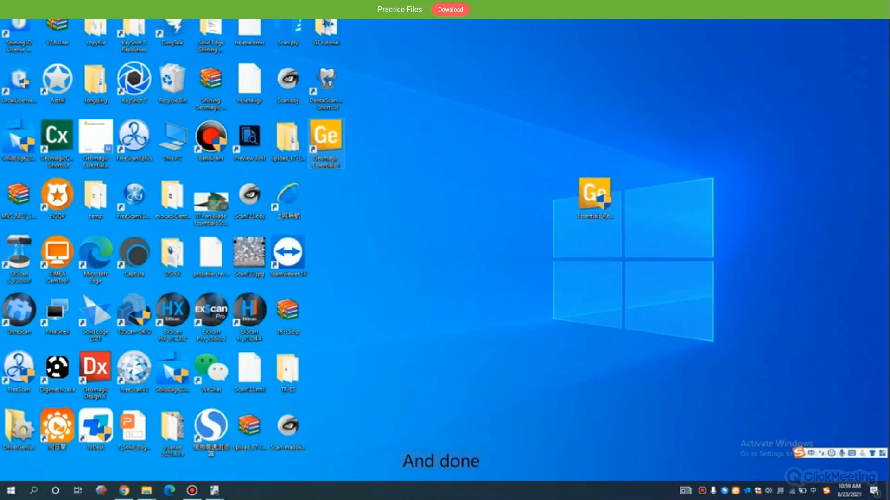
# - Launch Geomagic Essentials from the desktop and dismiss the leftover activation notification
pyautogui.doubleClick(325, 139)
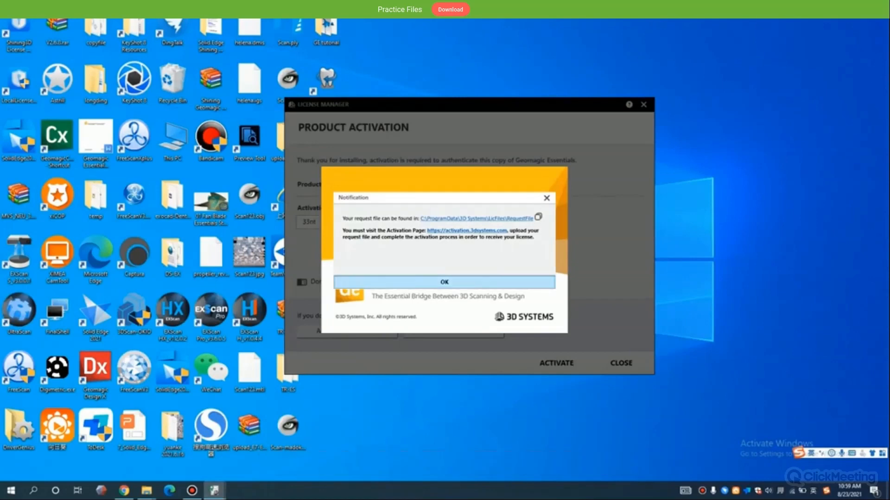
pyautogui.click(445, 282)
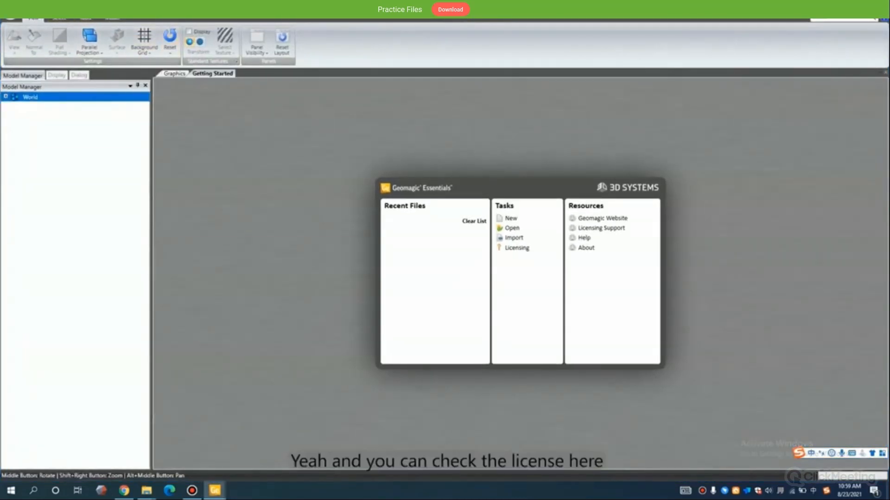
# - Open the License Manager in Geomagic Essentials and examine the listed license's modules, expiry dates and remaining columns
pyautogui.click(174, 74)
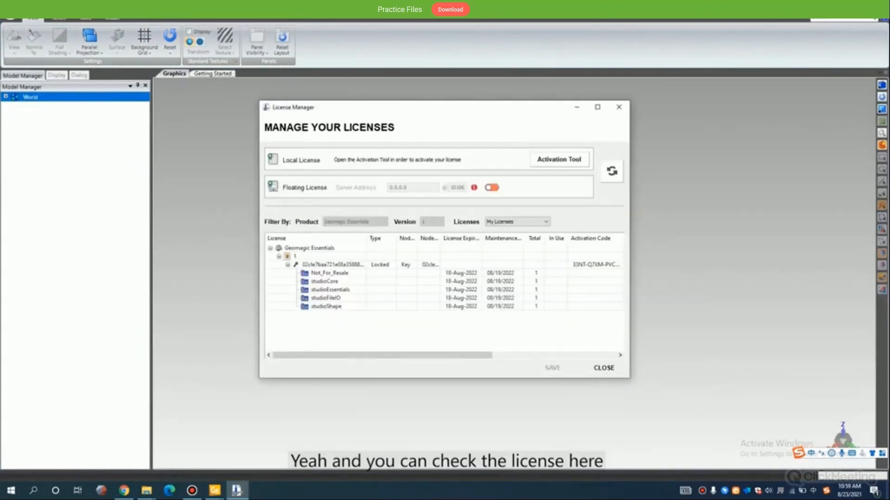
pyautogui.moveTo(394, 355); pyautogui.dragTo(461, 355)
pyautogui.click(486, 256)
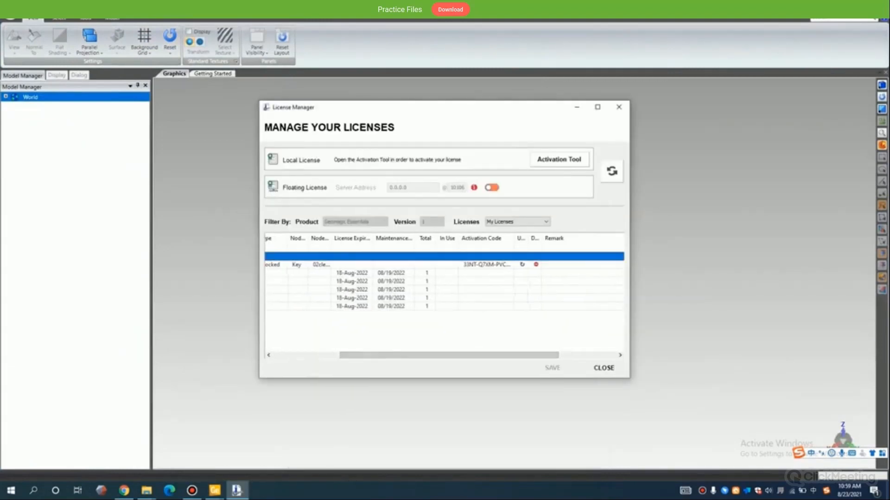
pyautogui.click(487, 265)
pyautogui.moveTo(461, 355); pyautogui.dragTo(394, 356)
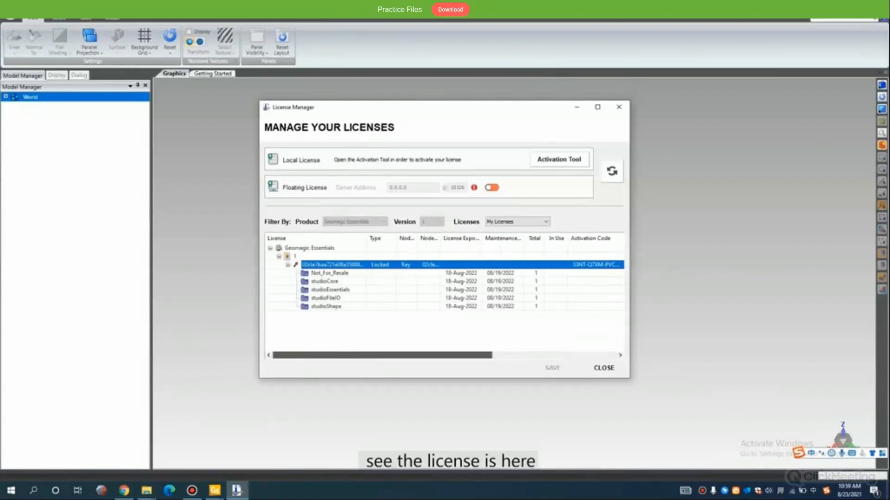
# - Close the License Manager and restart Geomagic Essentials to apply the current configuration
pyautogui.click(619, 107)
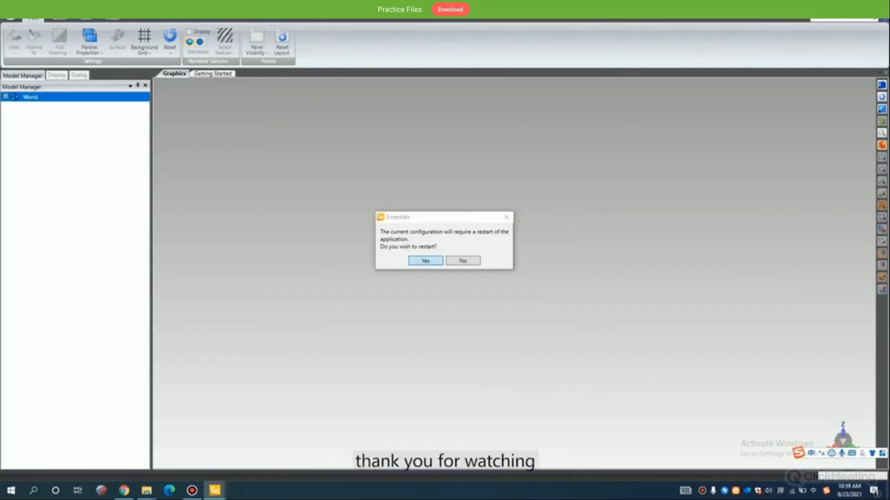
pyautogui.click(425, 261)
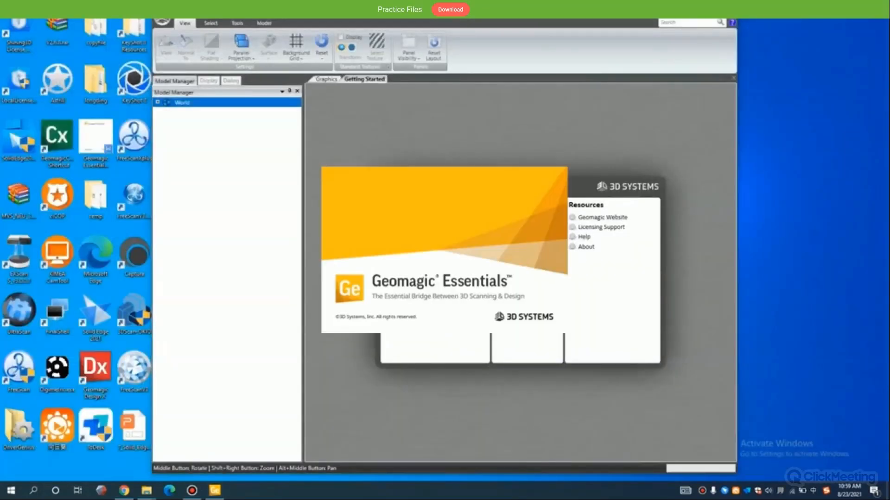
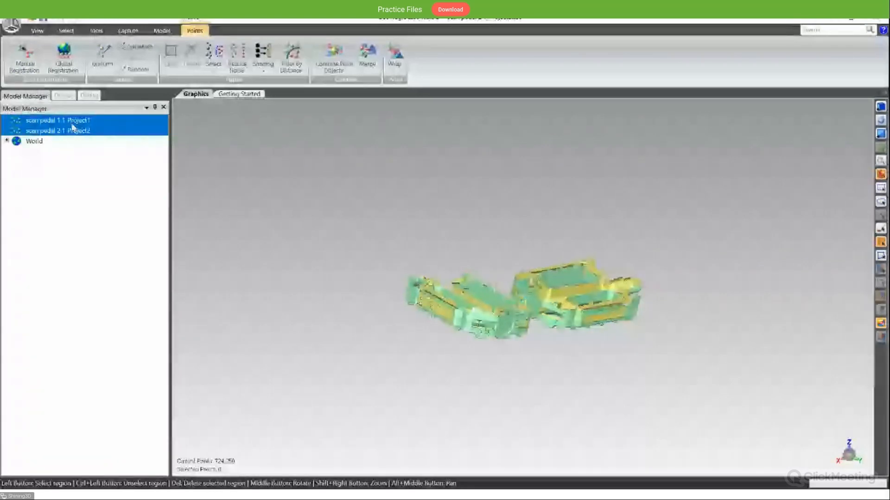
# - Start an n-point Manual Registration with scan pedal 1.1_Project1 as the fixed set and scan pedal 2.1_Project2 as the floating set
pyautogui.click(25, 59)
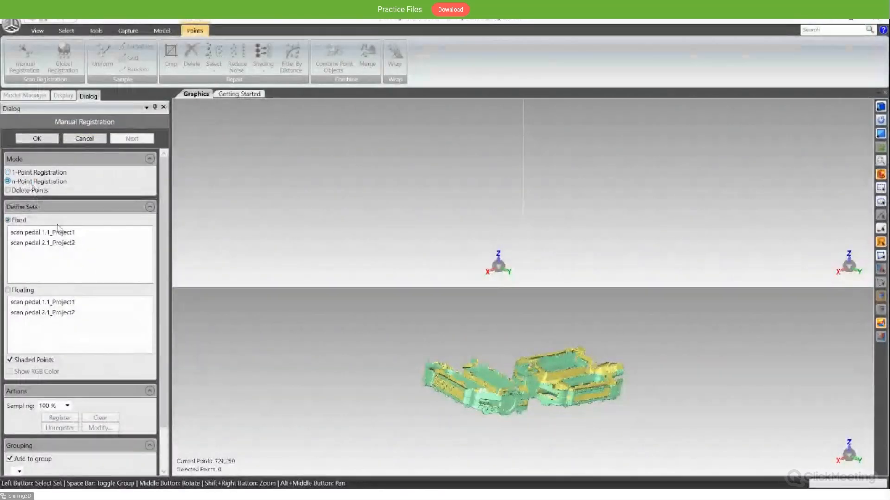
pyautogui.click(71, 233)
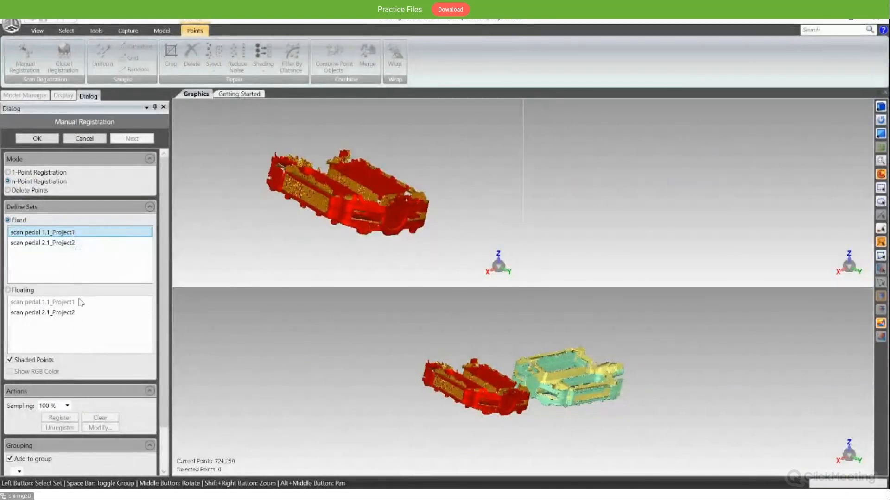
pyautogui.click(81, 313)
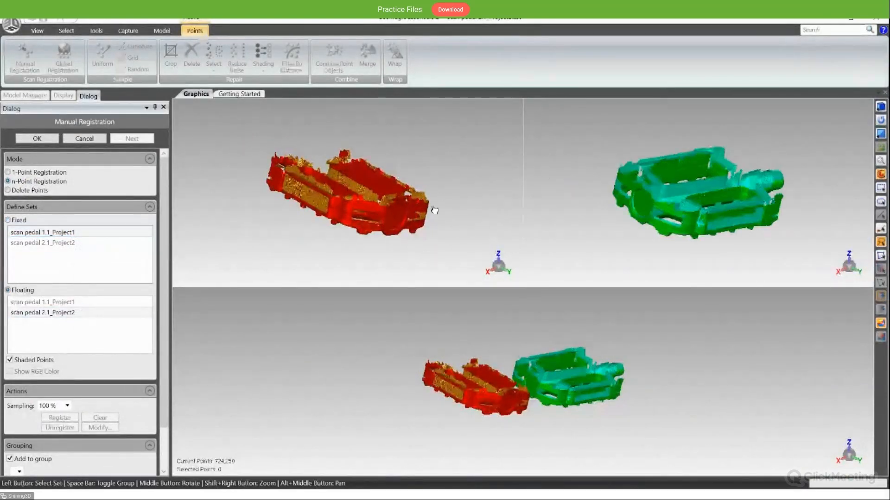
# - Try to pair two matching reference points on the rounded end of the fixed and floating pedal scans
pyautogui.moveTo(387, 190); pyautogui.dragTo(382, 254, button='middle')
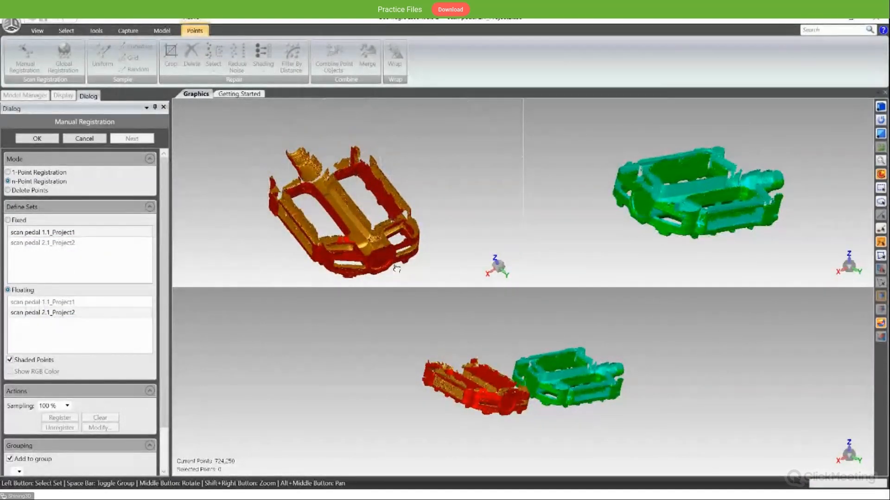
pyautogui.click(380, 243)
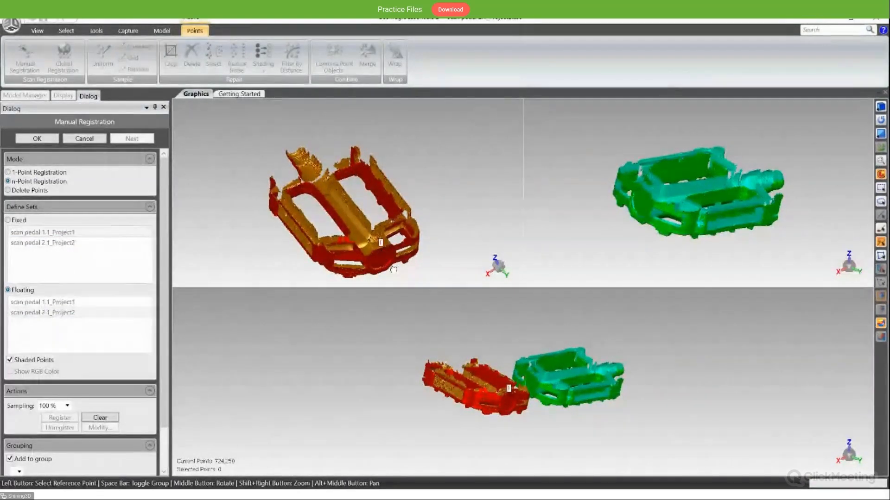
pyautogui.moveTo(624, 203); pyautogui.dragTo(652, 166, button='middle')
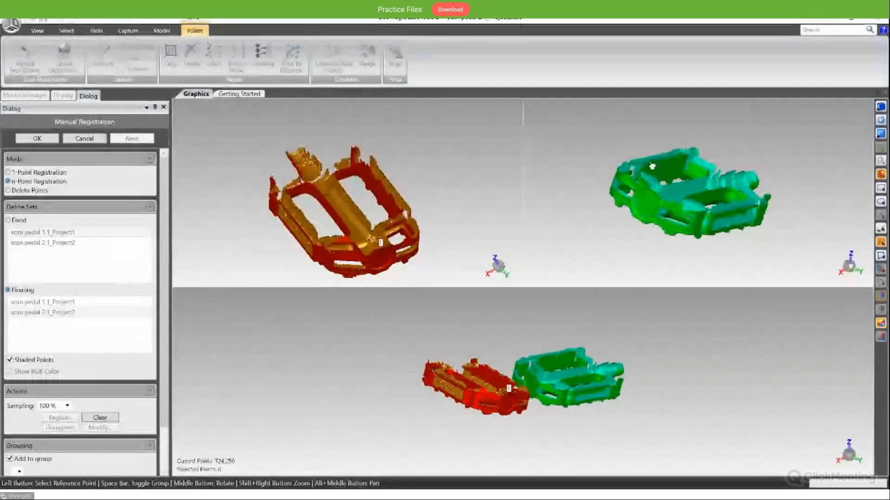
pyautogui.click(640, 207)
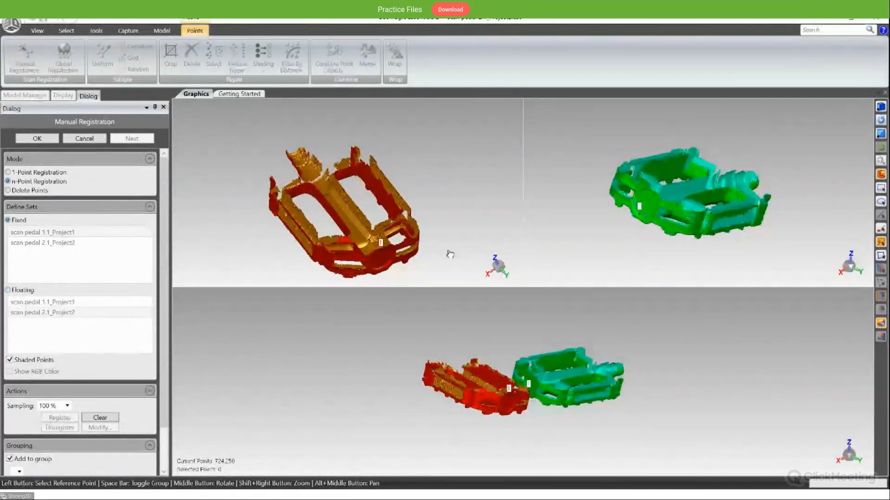
pyautogui.click(384, 259)
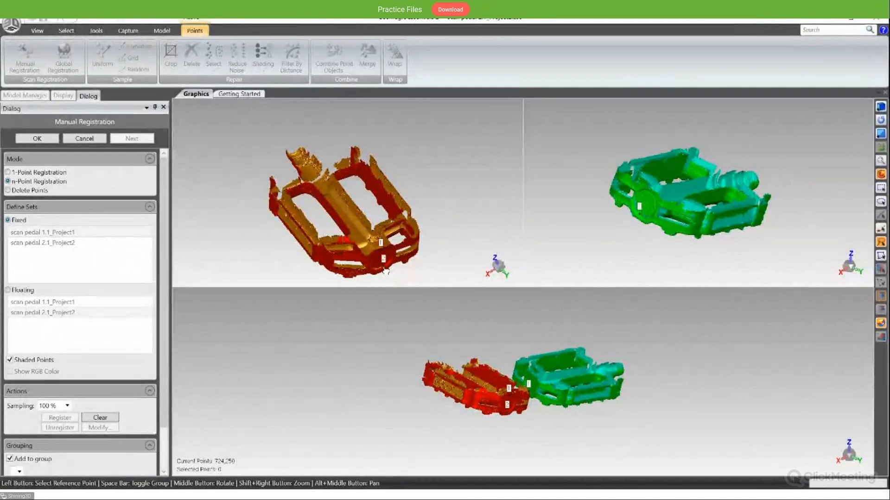
pyautogui.click(654, 187)
# - Try a third reference point pair near the axle end of both pedal scans and clear all picked points
pyautogui.moveTo(630, 178); pyautogui.dragTo(721, 215, button='middle')
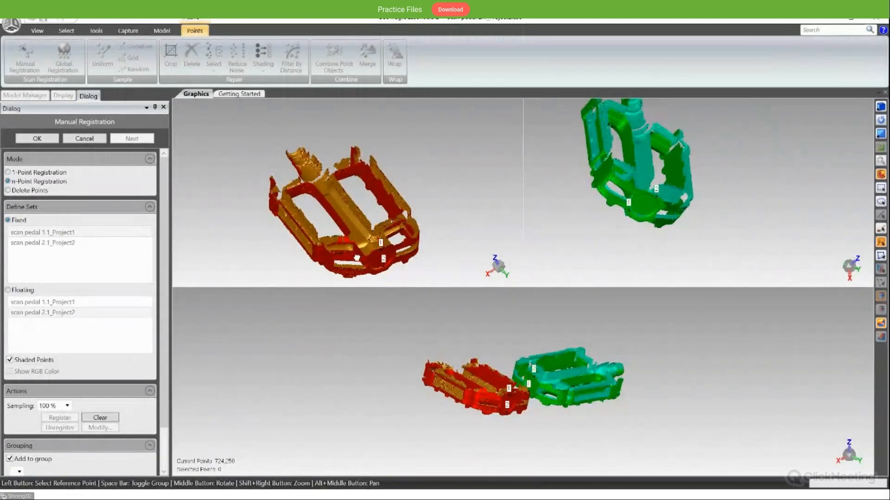
pyautogui.moveTo(356, 257); pyautogui.dragTo(316, 209, button='middle')
pyautogui.scroll(4, 316, 209)
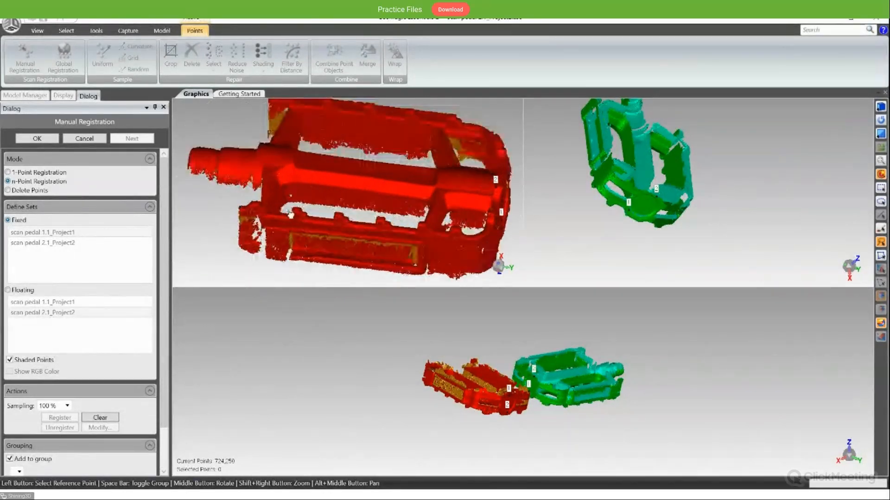
pyautogui.click(287, 191)
pyautogui.press('space')
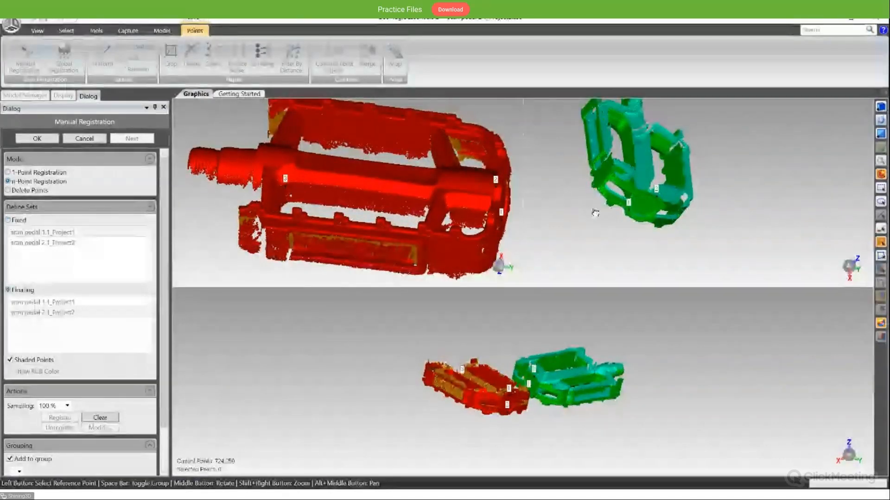
pyautogui.moveTo(591, 209)
pyautogui.mouseDown(button='middle')
pyautogui.moveTo(609, 133)
pyautogui.moveTo(580, 207)
pyautogui.mouseUp(button='middle')
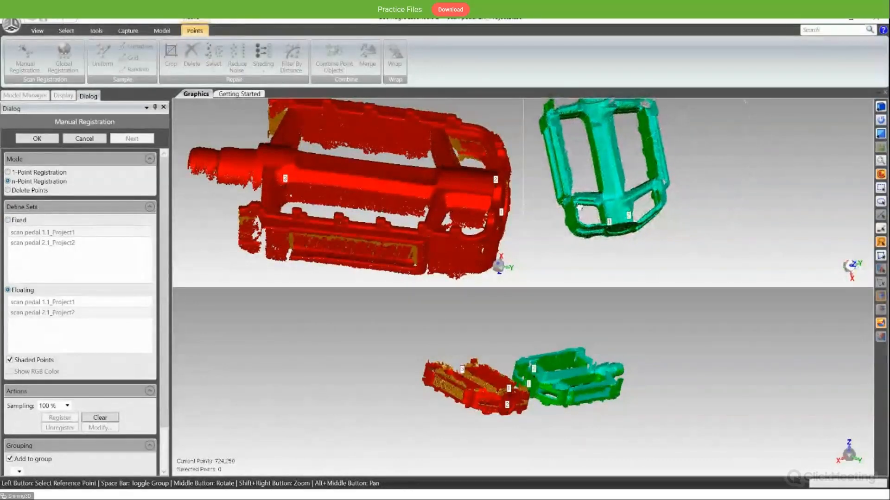
pyautogui.click(585, 124)
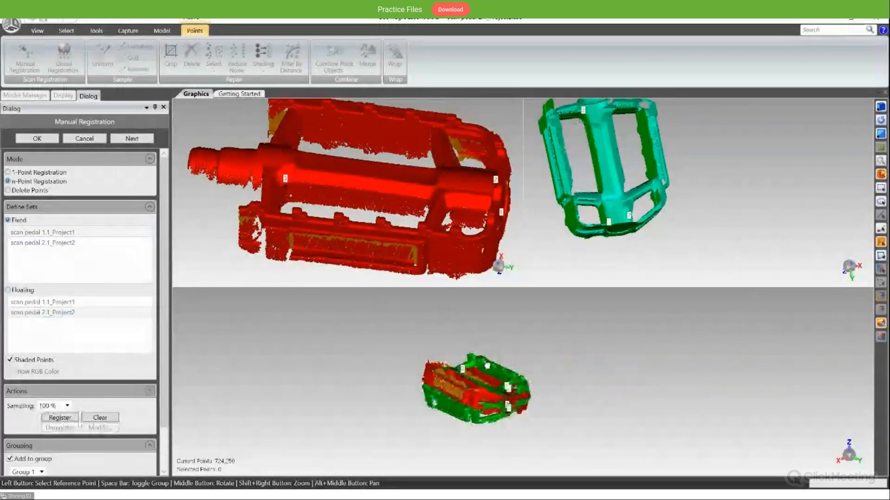
pyautogui.moveTo(575, 178); pyautogui.dragTo(627, 240, button='middle')
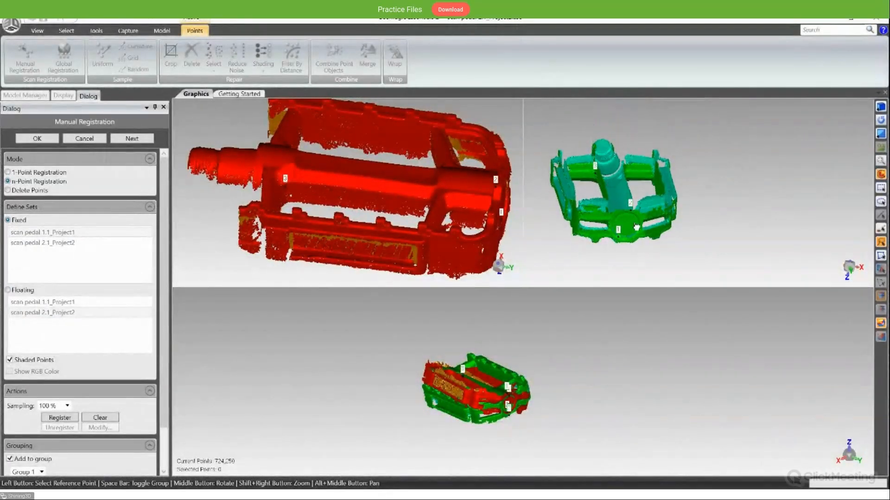
pyautogui.click(103, 419)
# - Pick three matching reference point pairs on both pedal scans, two on the rounded end and one near the axle
pyautogui.moveTo(472, 245); pyautogui.dragTo(405, 226, button='middle')
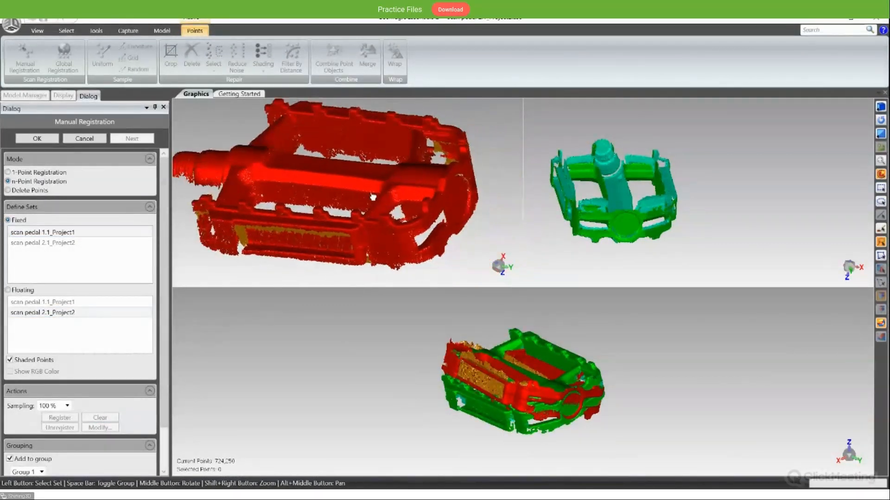
pyautogui.click(454, 171)
pyautogui.click(466, 209)
pyautogui.press('space')
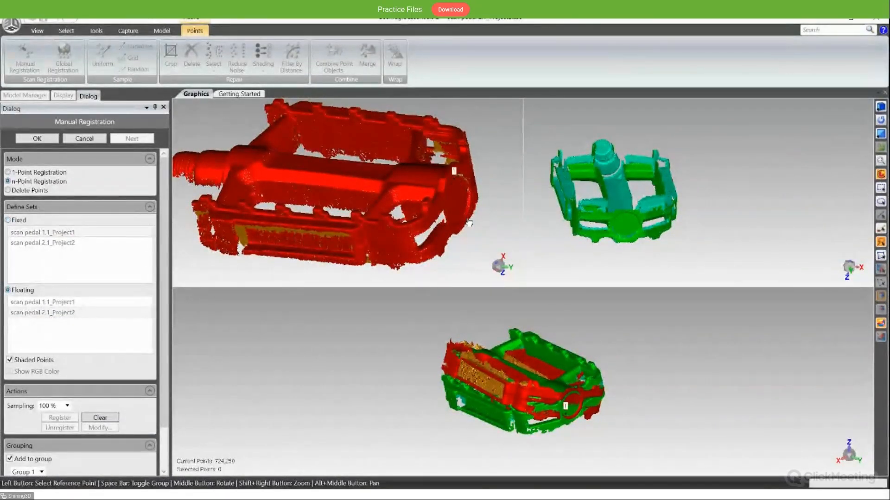
pyautogui.moveTo(619, 229); pyautogui.dragTo(626, 217, button='middle')
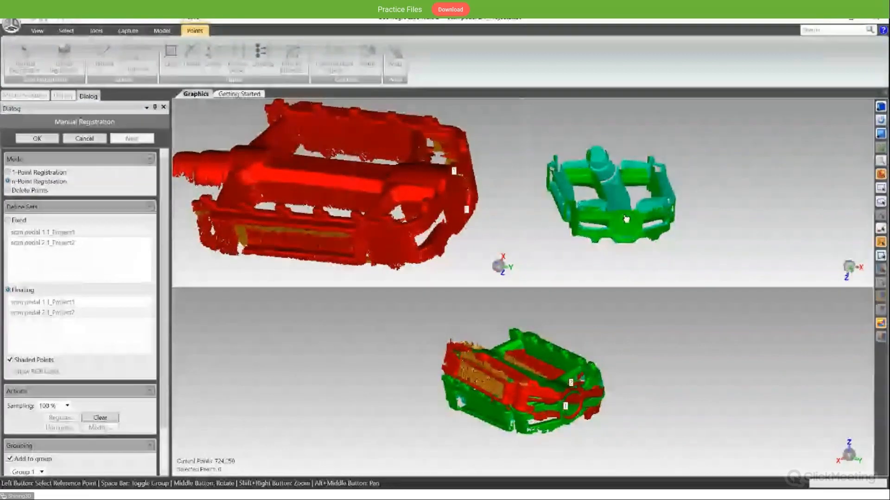
pyautogui.click(627, 207)
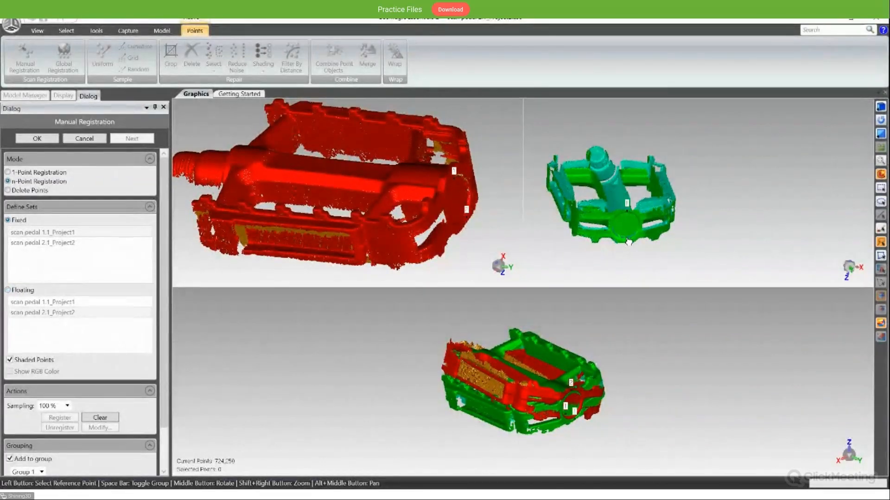
pyautogui.click(626, 232)
pyautogui.click(588, 169)
pyautogui.click(256, 188)
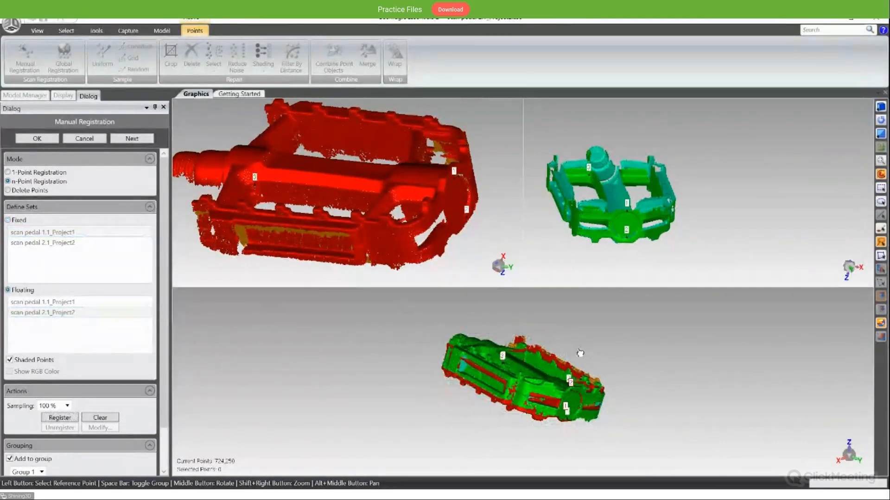
# - Register the floating pedal scan to the fixed one, check the alignment and accept the manual registration
pyautogui.moveTo(580, 353)
pyautogui.mouseDown(button='middle')
pyautogui.moveTo(578, 399)
pyautogui.moveTo(590, 354)
pyautogui.moveTo(585, 365)
pyautogui.mouseUp(button='middle')
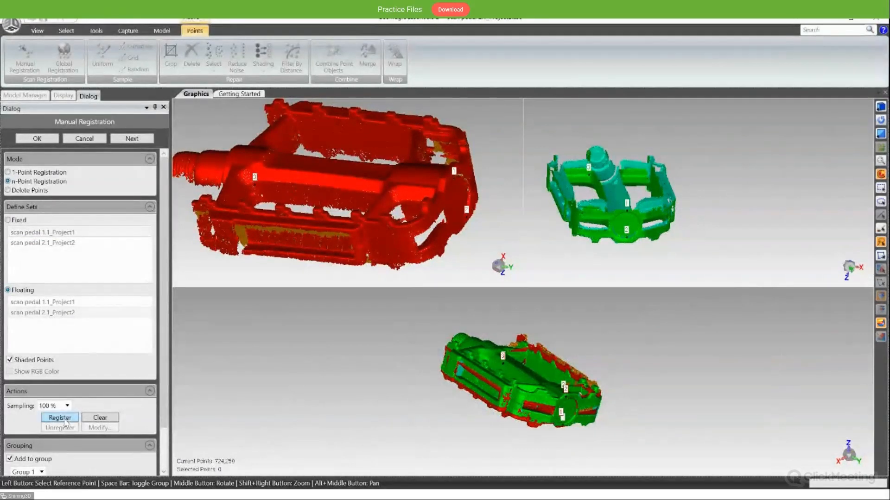
pyautogui.click(60, 418)
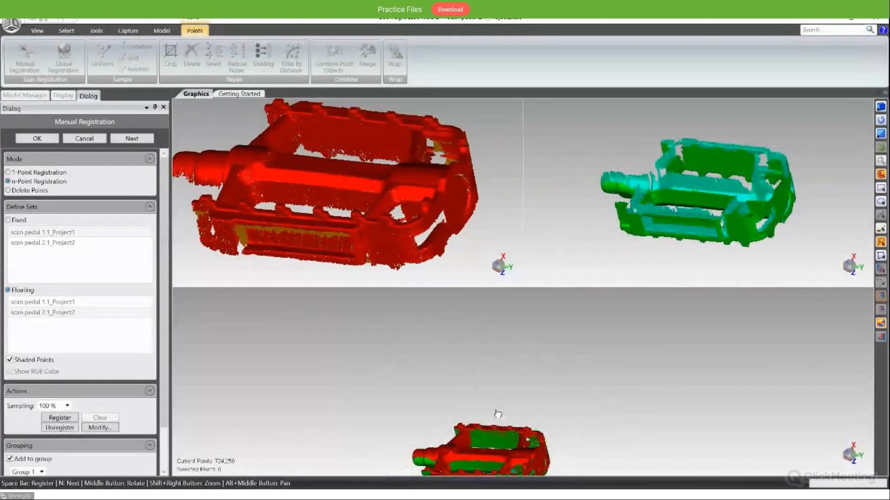
pyautogui.scroll(4, 497, 413)
pyautogui.scroll(-4, 494, 406)
pyautogui.keyDown('alt'); pyautogui.moveTo(479, 425); pyautogui.dragTo(484, 351, button='middle'); pyautogui.keyUp('alt')
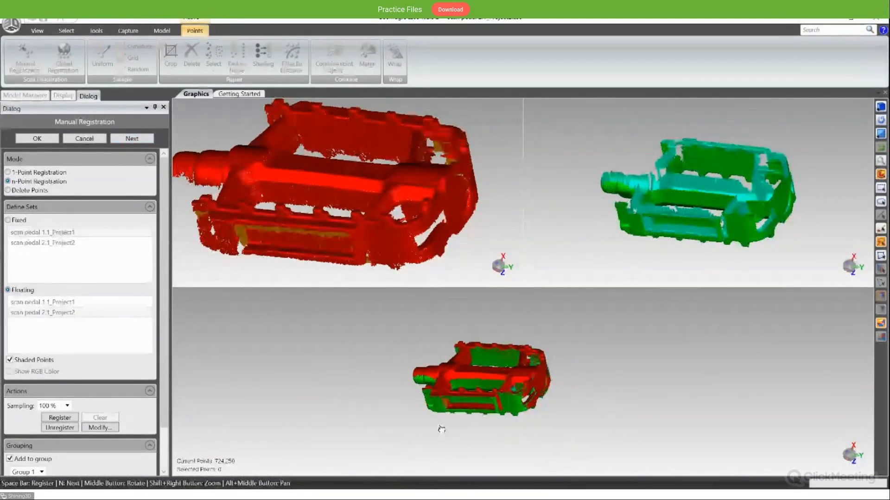
pyautogui.moveTo(441, 429); pyautogui.dragTo(426, 398, button='middle')
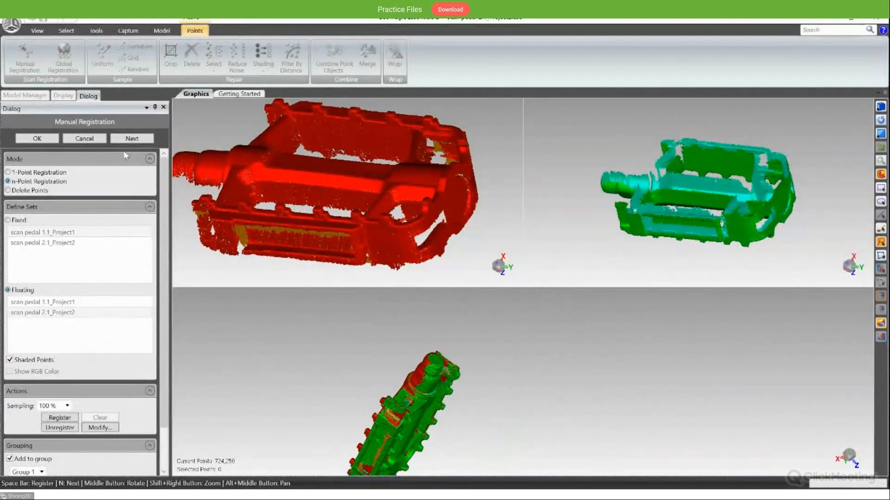
pyautogui.click(54, 140)
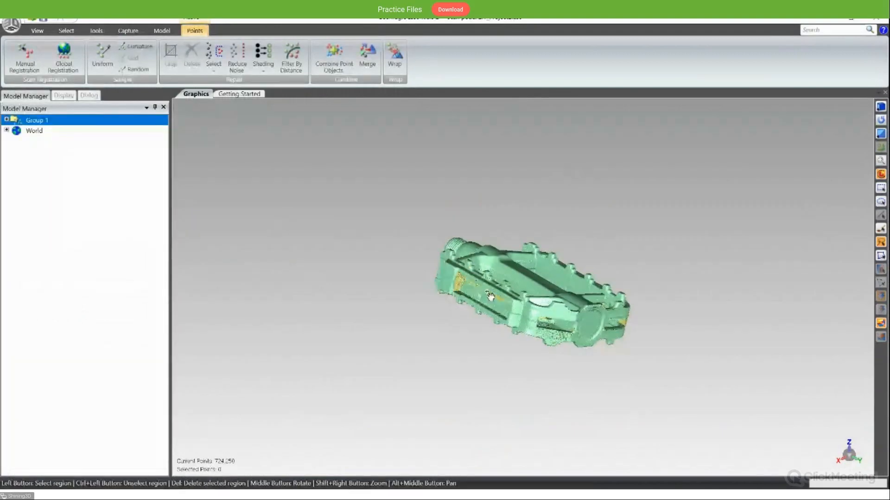
# - Examine the aligned point clouds of the registered pedal group from several angles
pyautogui.scroll(-3, 556, 292)
pyautogui.scroll(7, 546, 286)
pyautogui.moveTo(547, 275); pyautogui.dragTo(598, 302, button='middle')
pyautogui.scroll(-3, 486, 345)
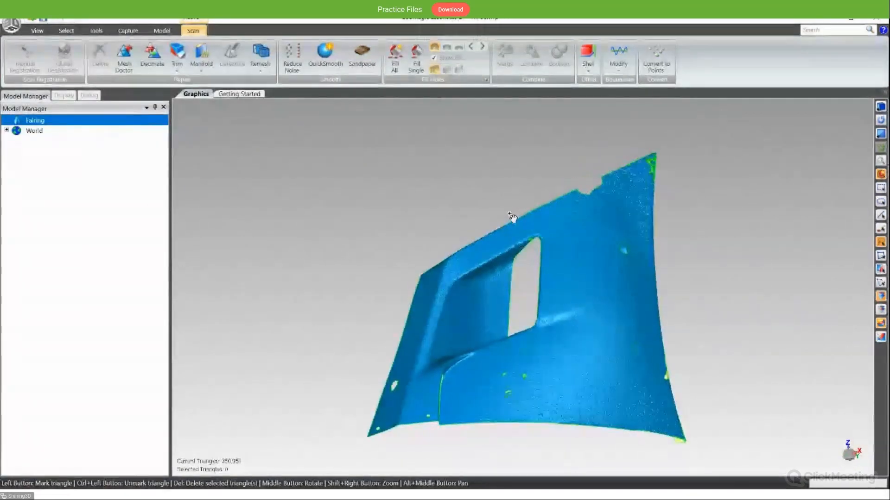
pyautogui.moveTo(512, 218); pyautogui.dragTo(562, 281, button='middle')
pyautogui.moveTo(670, 314); pyautogui.dragTo(725, 347, button='middle')
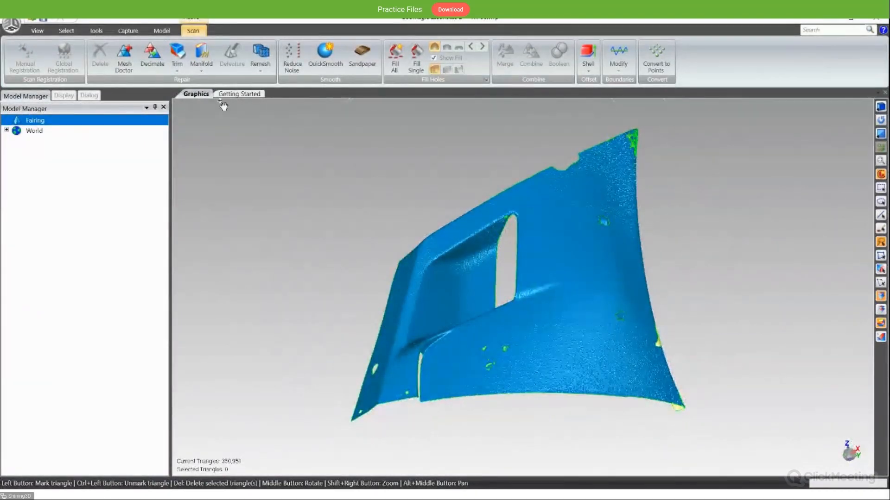
# - Select the high-curvature regions of the GeoShape mesh with Select by Curvature at a sensitivity of 0.57
pyautogui.click(66, 30)
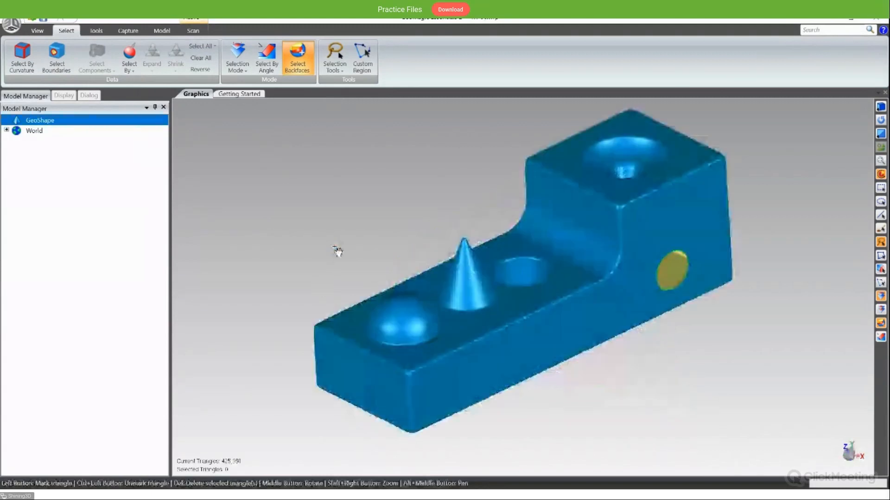
pyautogui.click(22, 64)
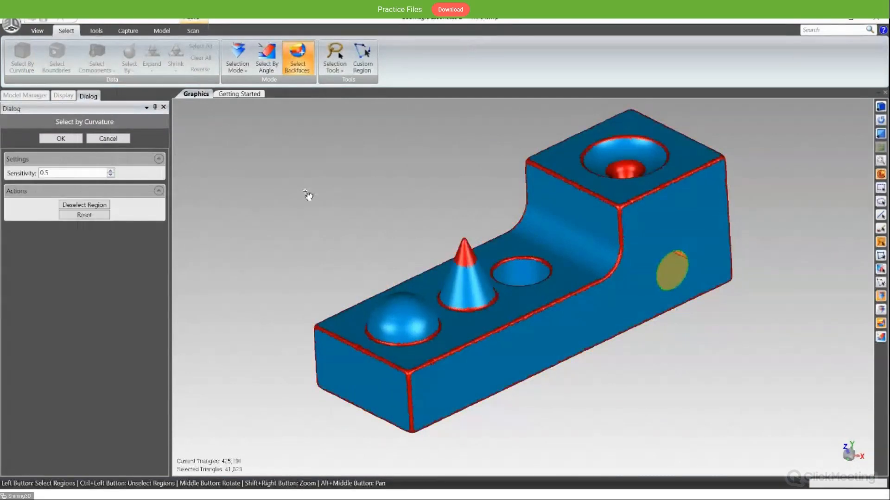
pyautogui.click(110, 171)
pyautogui.click(110, 171)
pyautogui.click(110, 171)
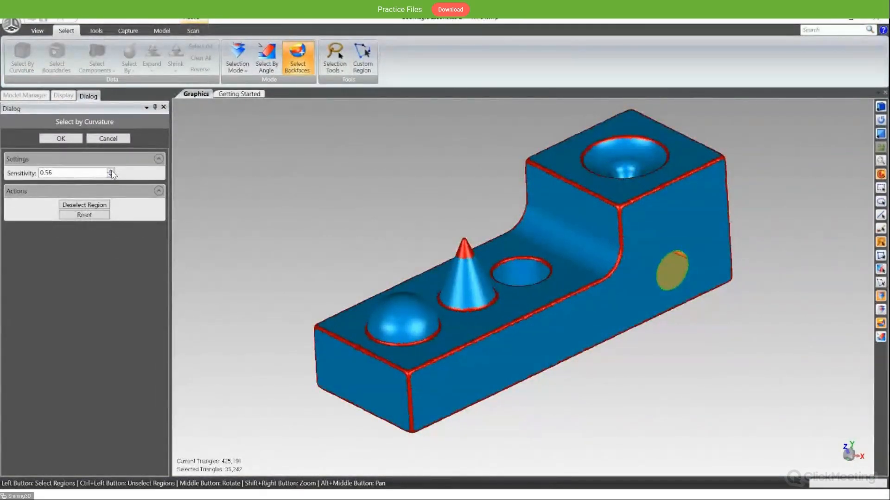
pyautogui.click(111, 171)
# - Inspect the curvature-based selection on the GeoShape mesh from different angles and cancel it
pyautogui.moveTo(369, 298); pyautogui.dragTo(332, 269, button='middle')
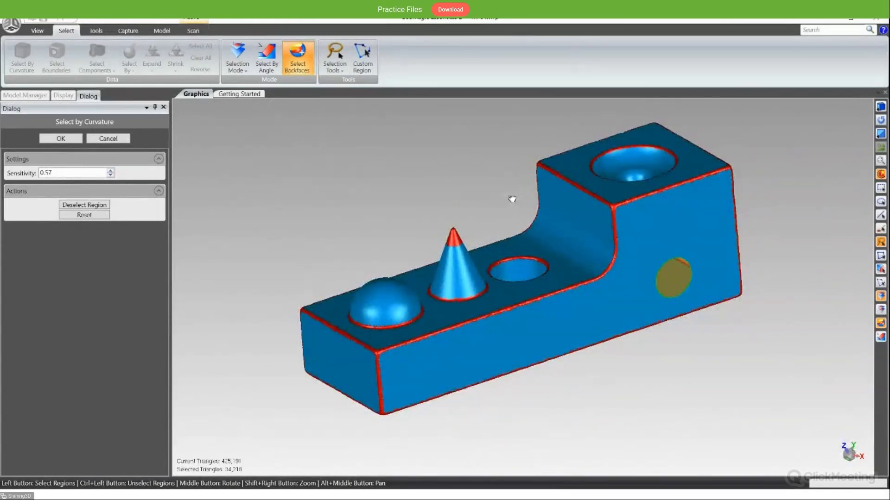
pyautogui.moveTo(512, 199); pyautogui.dragTo(591, 213, button='middle')
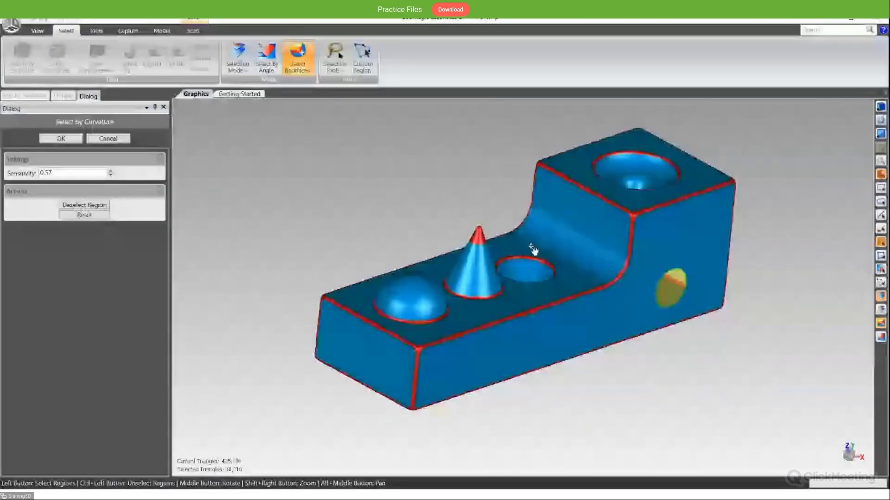
pyautogui.moveTo(533, 250); pyautogui.dragTo(377, 367, button='middle')
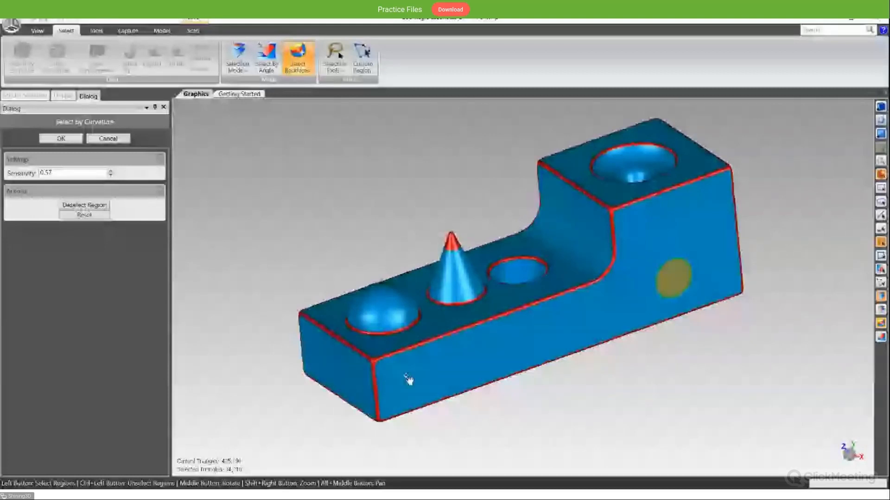
pyautogui.moveTo(416, 380); pyautogui.dragTo(436, 286, button='middle')
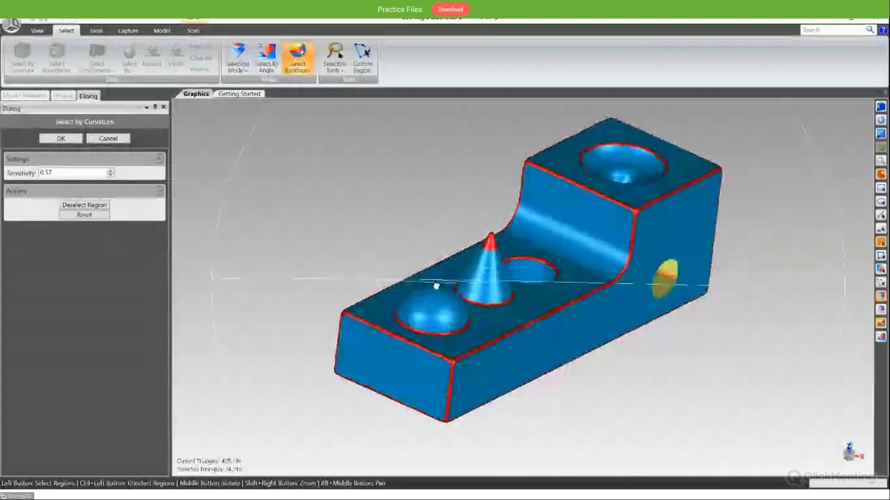
pyautogui.click(118, 139)
# - Start Select Boundaries on the GeoShape mesh and select the edge of the circular hole in its side face
pyautogui.moveTo(218, 191); pyautogui.dragTo(314, 201, button='middle')
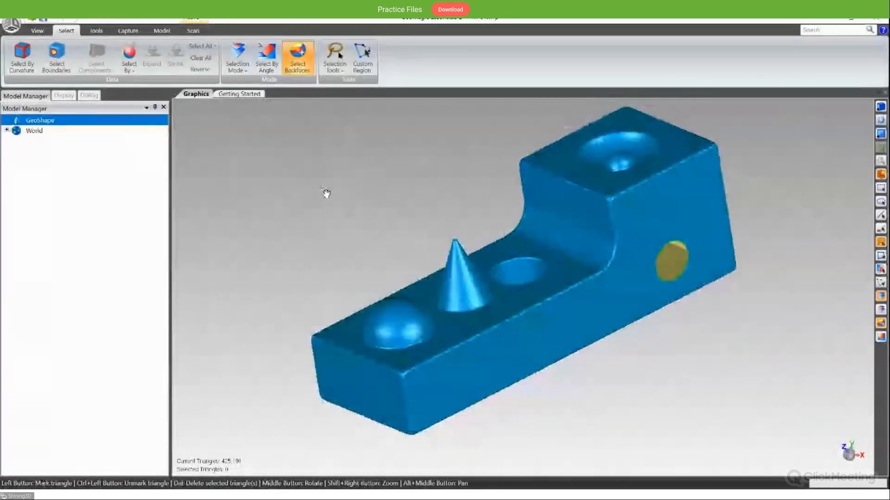
pyautogui.click(63, 70)
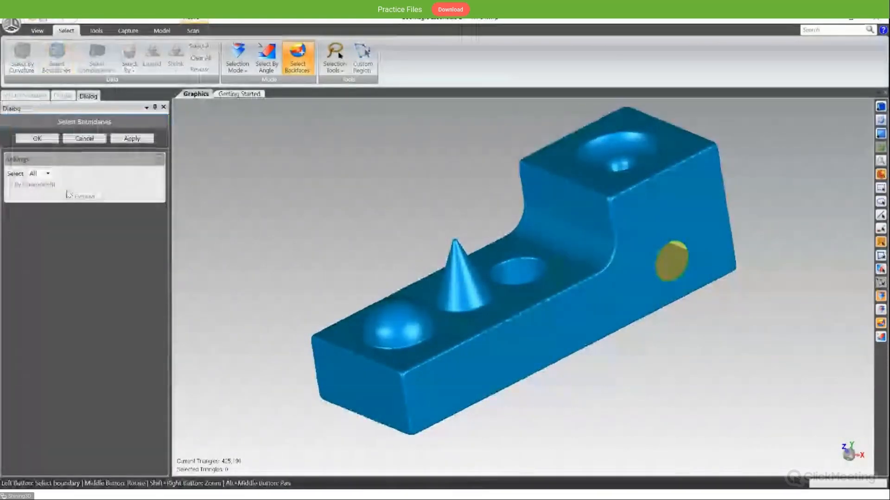
pyautogui.scroll(3, 685, 295)
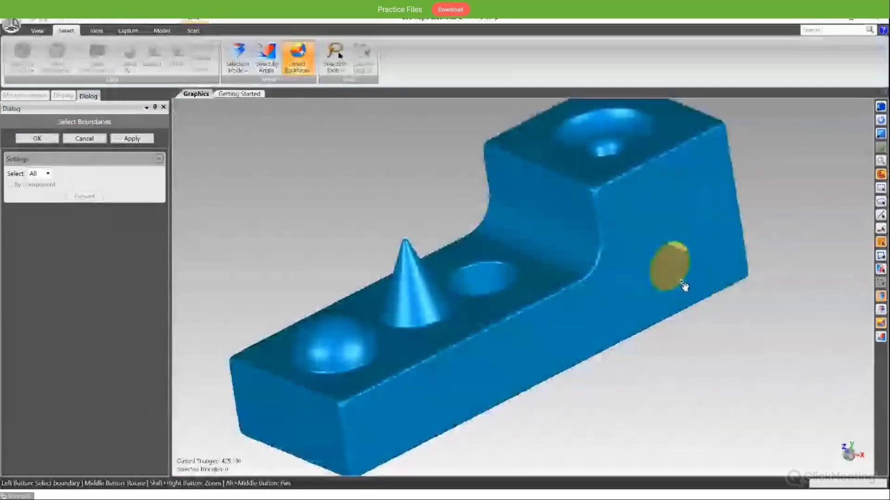
pyautogui.moveTo(705, 312); pyautogui.dragTo(652, 301, button='middle')
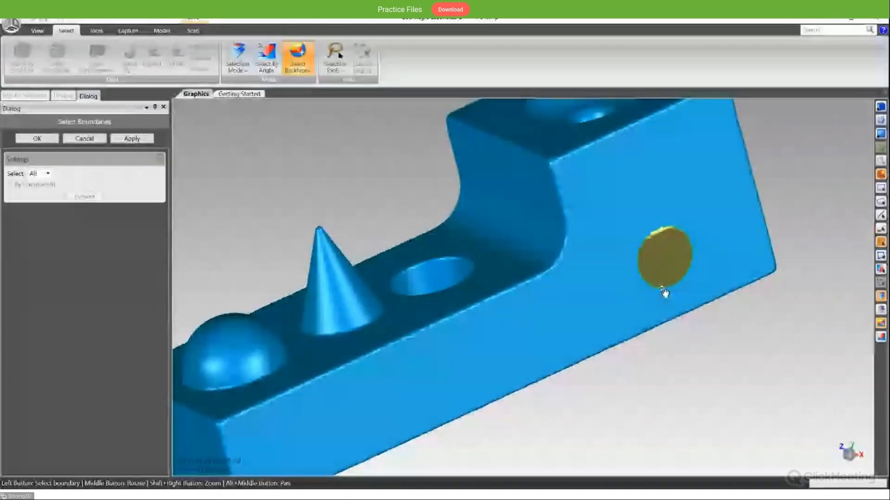
pyautogui.click(664, 291)
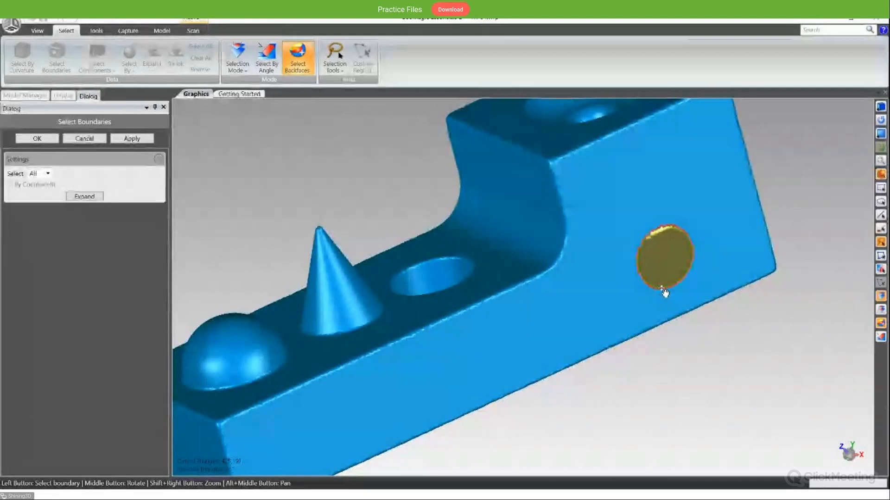
# - Expand the hole's boundary selection outward five times to form a wide ring around the hole
pyautogui.click(91, 200)
pyautogui.click(91, 200)
pyautogui.click(91, 200)
pyautogui.click(90, 201)
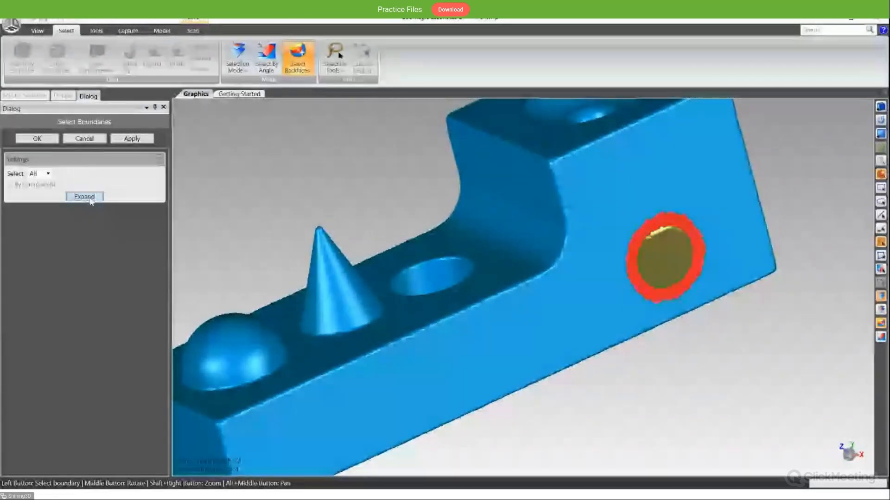
pyautogui.click(91, 200)
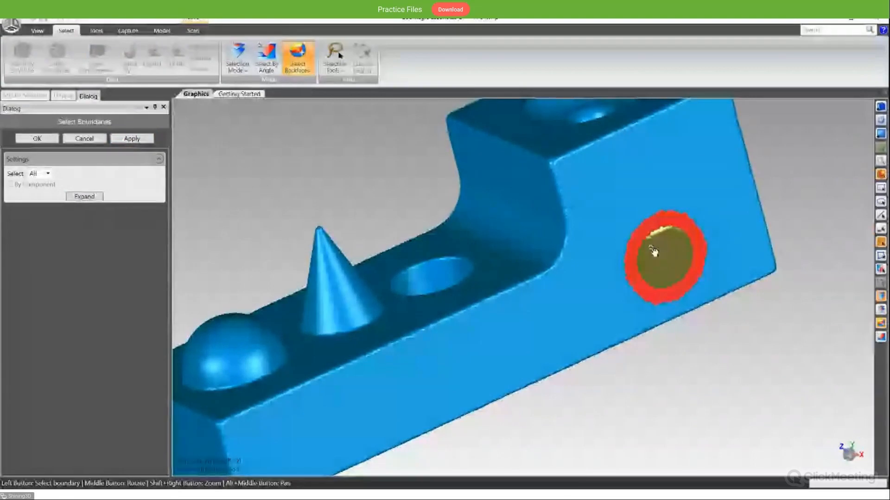
# - Apply and accept the hole's boundary selection, and trace a lasso around the hole on the GeoShape mesh
pyautogui.click(133, 139)
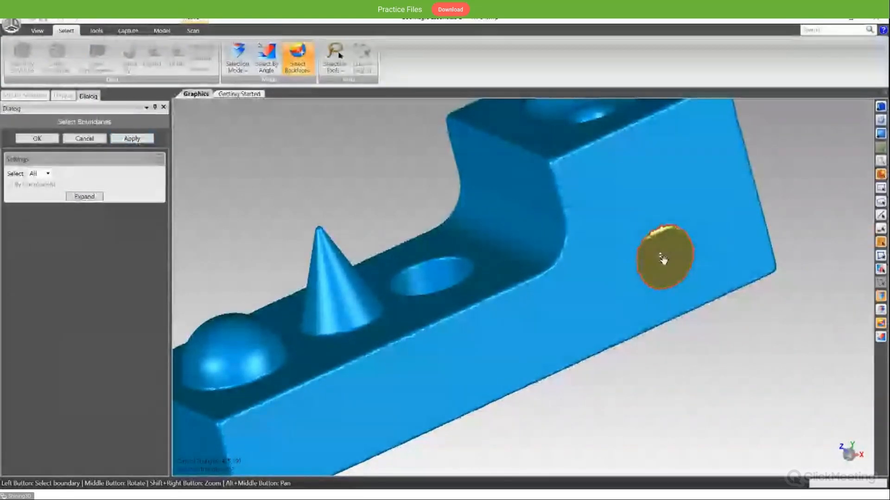
pyautogui.scroll(-3, 680, 258)
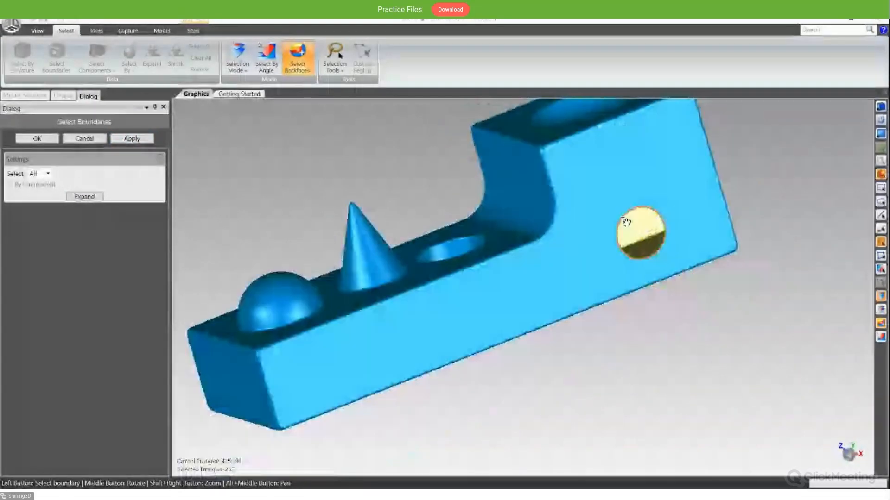
pyautogui.click(38, 138)
pyautogui.moveTo(371, 171); pyautogui.dragTo(536, 241, button='middle')
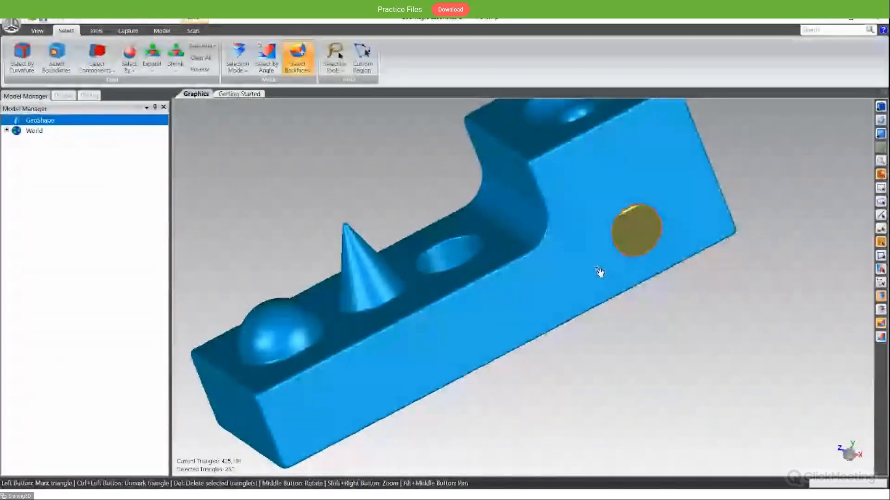
pyautogui.moveTo(598, 269)
pyautogui.mouseDown()
pyautogui.moveTo(649, 194)
pyautogui.moveTo(679, 229)
pyautogui.moveTo(640, 281)
pyautogui.mouseUp()
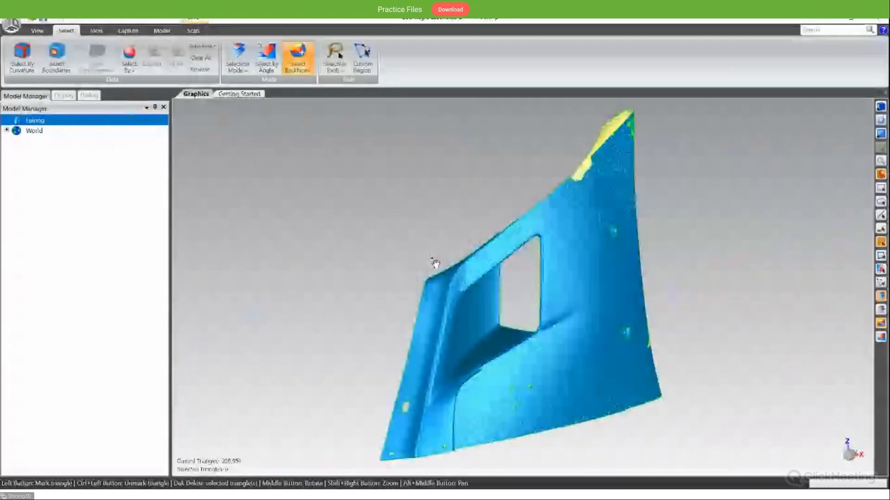
# - Mark a small patch of triangles beside the small holes in the lower panel of the Fairing mesh
pyautogui.moveTo(433, 263); pyautogui.dragTo(460, 417, button='middle')
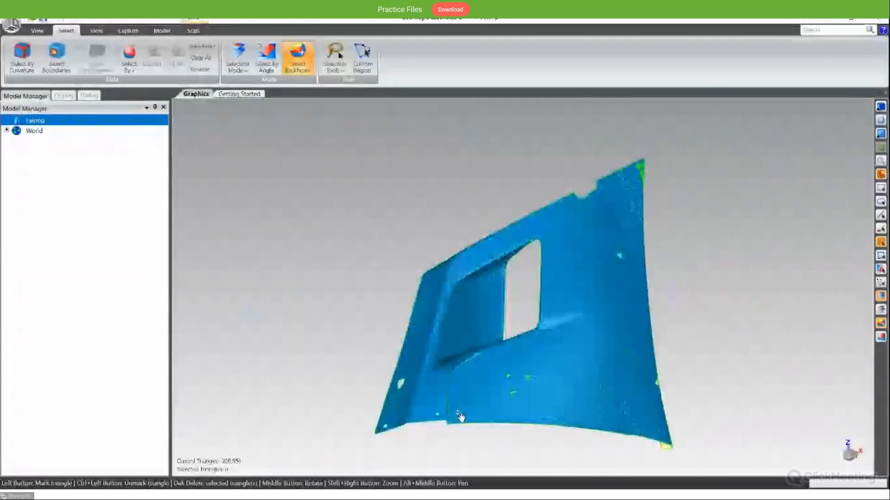
pyautogui.scroll(3, 460, 417)
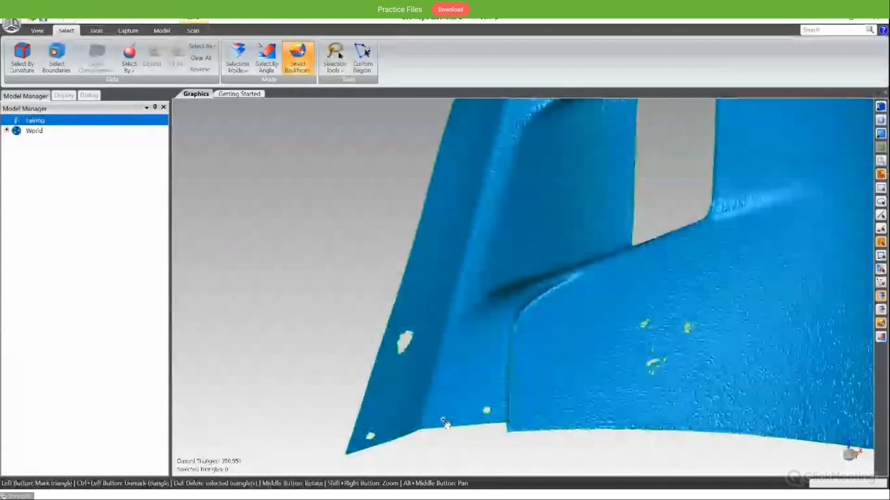
pyautogui.scroll(-3, 499, 337)
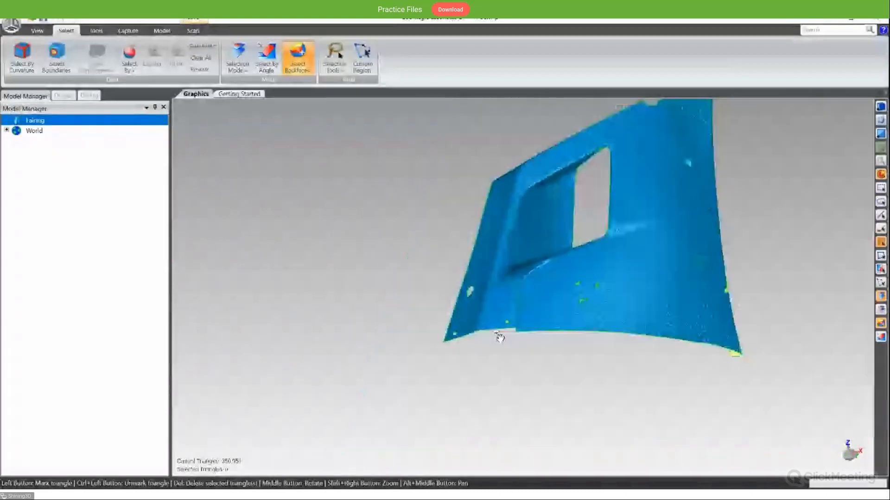
pyautogui.scroll(-1, 500, 337)
pyautogui.moveTo(597, 277); pyautogui.dragTo(598, 291, button='middle')
pyautogui.moveTo(588, 288); pyautogui.dragTo(590, 295)
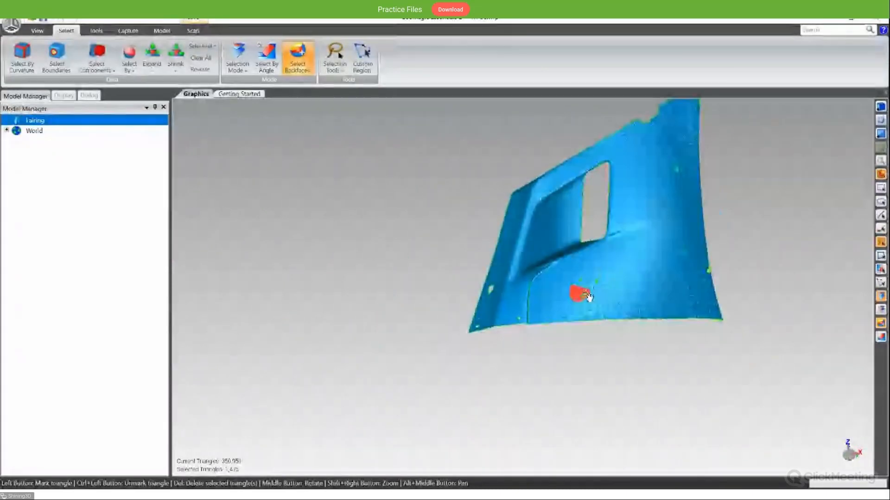
# - Select the Fairing mesh's open boundaries, including the small holes in its lower panel, with Select Boundaries and clear the selection
pyautogui.scroll(1, 589, 297)
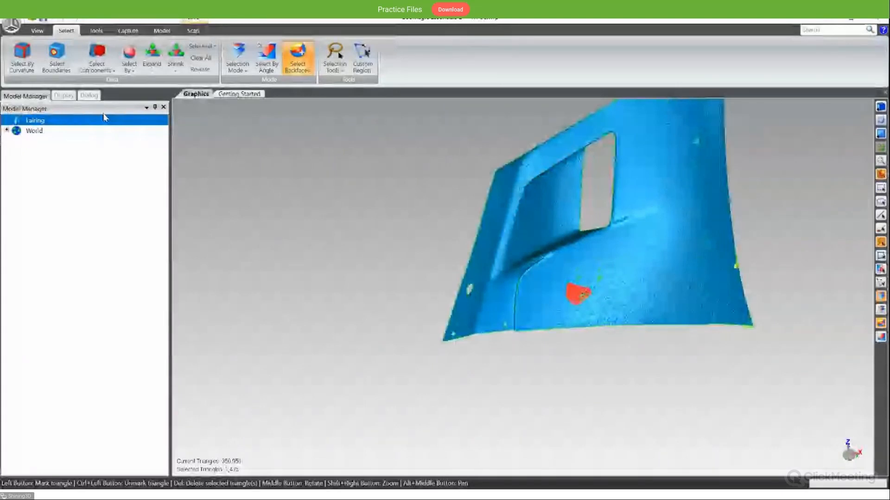
pyautogui.click(56, 55)
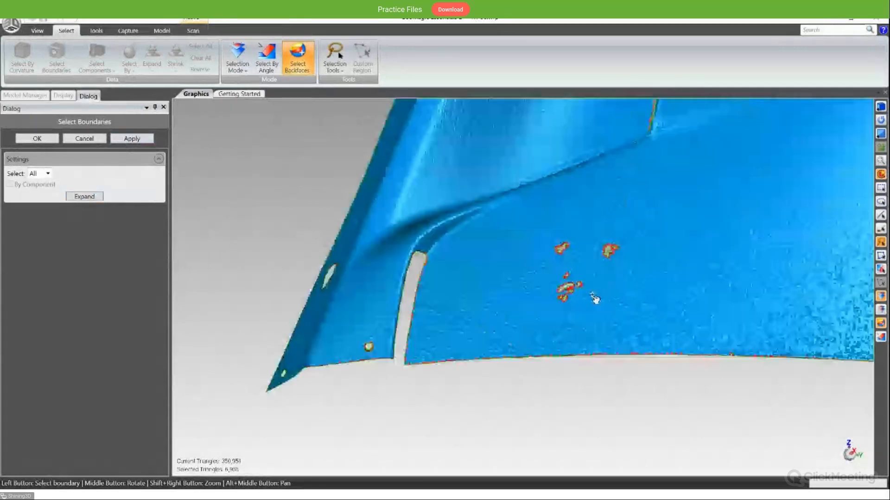
pyautogui.scroll(3, 589, 239)
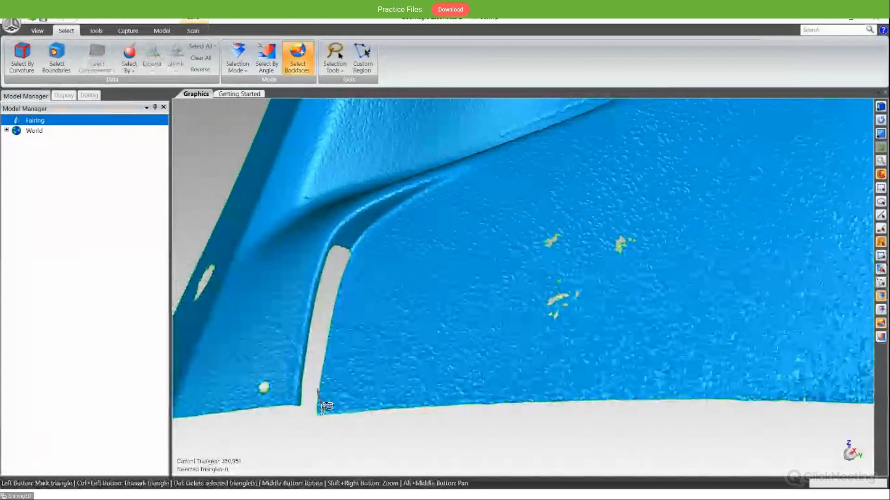
# - Mark a small patch beside the foot of the Fairing's narrow slot and extend it to the connected component with Select Components
pyautogui.click(332, 400)
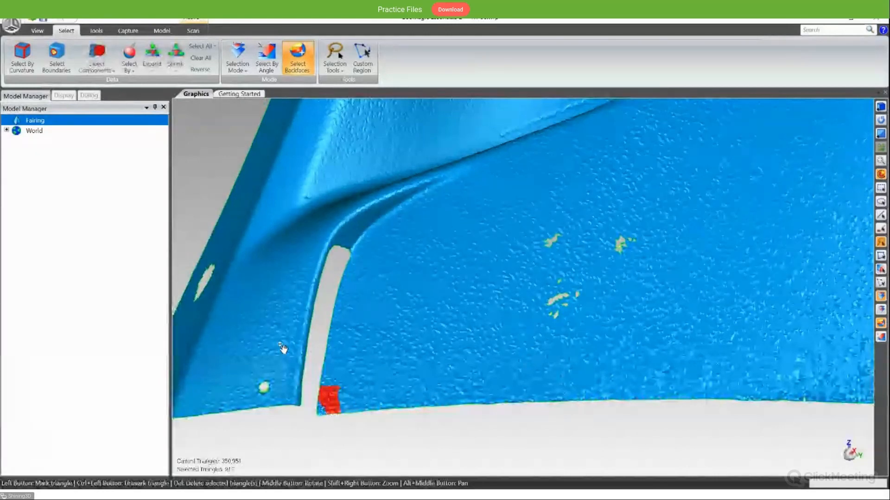
pyautogui.moveTo(312, 357); pyautogui.dragTo(336, 388, button='middle')
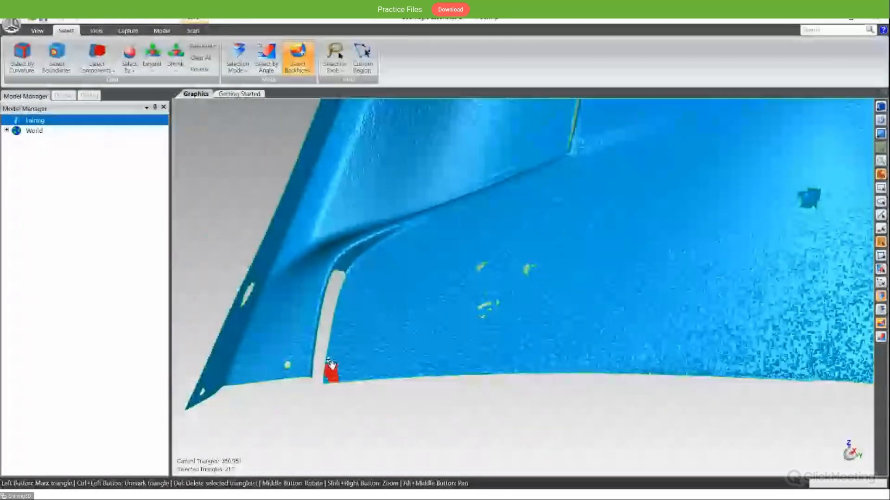
pyautogui.scroll(-3, 335, 387)
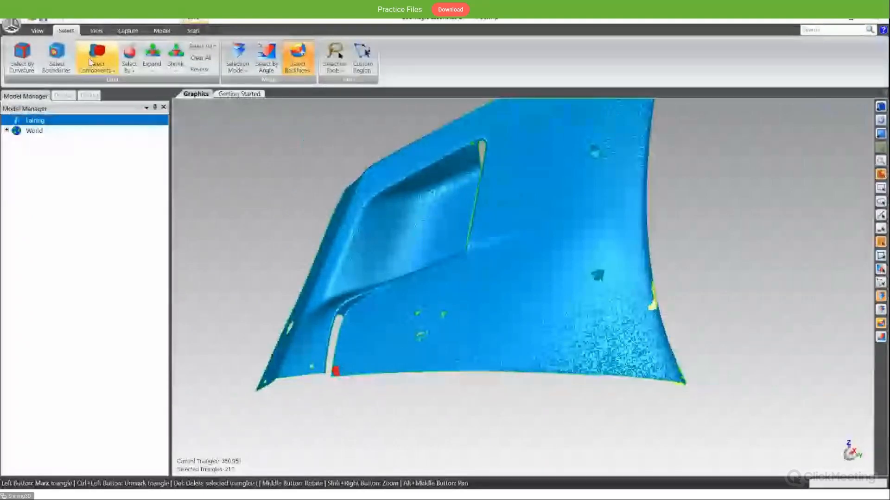
pyautogui.click(97, 55)
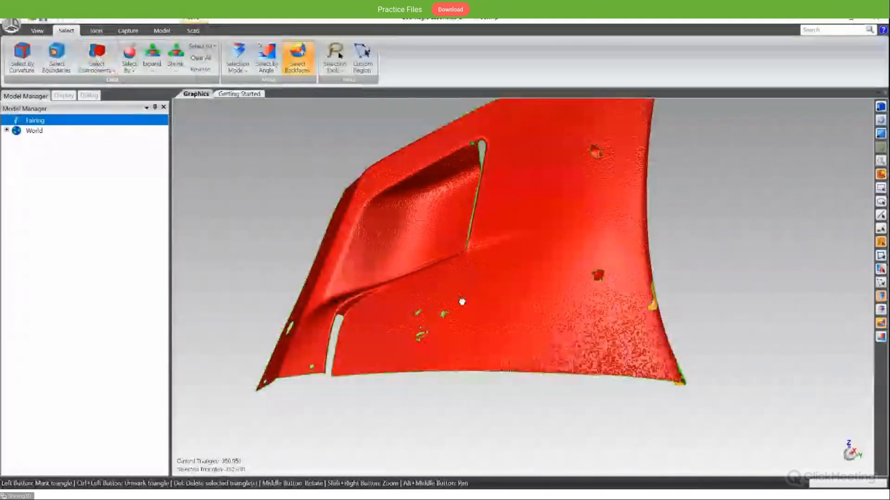
# - Mark a thin diagonal strip across the lower corner beside the Fairing's slot and delete the selected triangles
pyautogui.moveTo(462, 302); pyautogui.dragTo(363, 394, button='middle')
pyautogui.moveTo(312, 413)
pyautogui.mouseDown()
pyautogui.moveTo(585, 121)
pyautogui.moveTo(626, 391)
pyautogui.mouseUp()
pyautogui.scroll(-2, 449, 391)
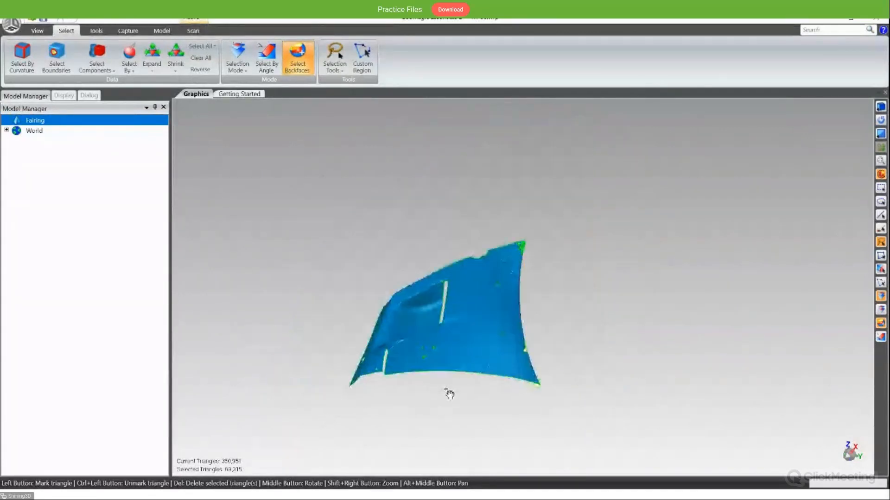
pyautogui.scroll(5, 448, 393)
pyautogui.scroll(2, 448, 394)
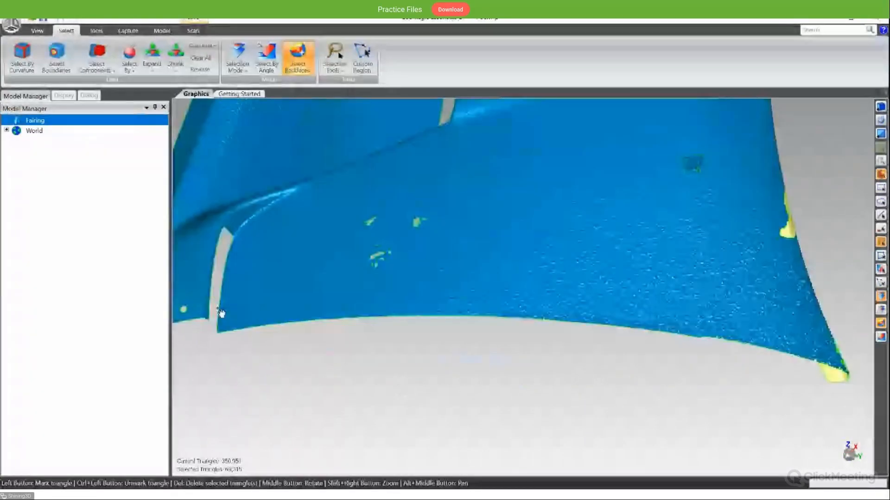
pyautogui.moveTo(218, 309); pyautogui.dragTo(248, 336)
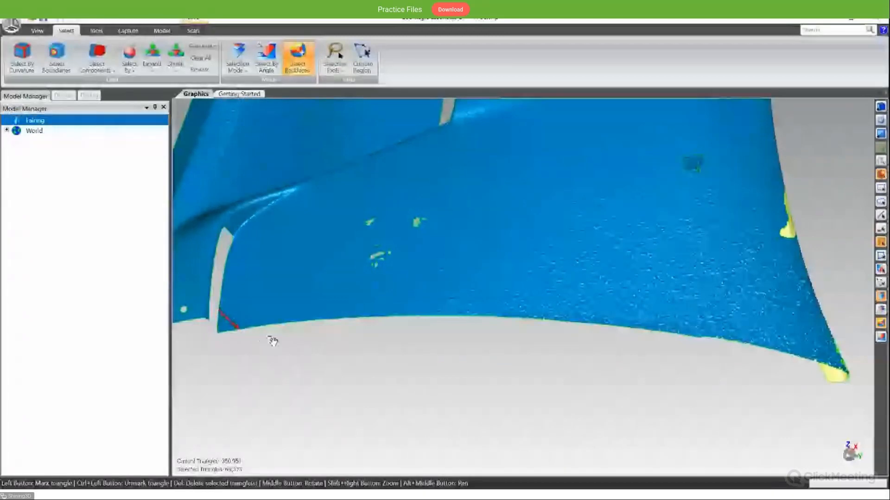
pyautogui.press('Delete')
# - Mark a few triangles on the detached corner piece and extend the selection to the whole piece with Select Components
pyautogui.scroll(3, 240, 339)
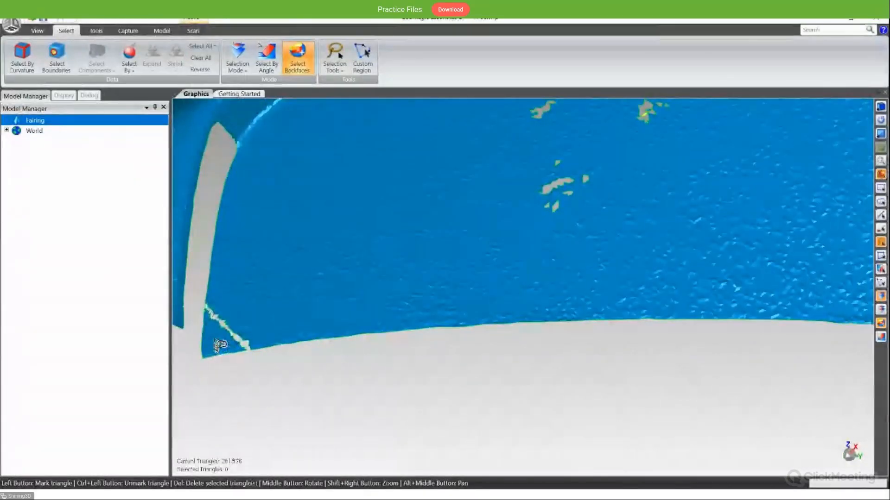
pyautogui.moveTo(217, 352); pyautogui.dragTo(215, 339)
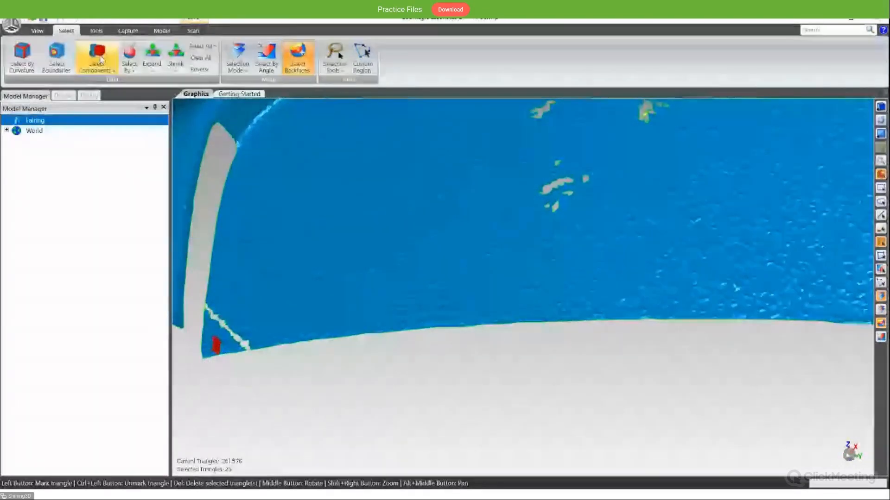
pyautogui.click(117, 82)
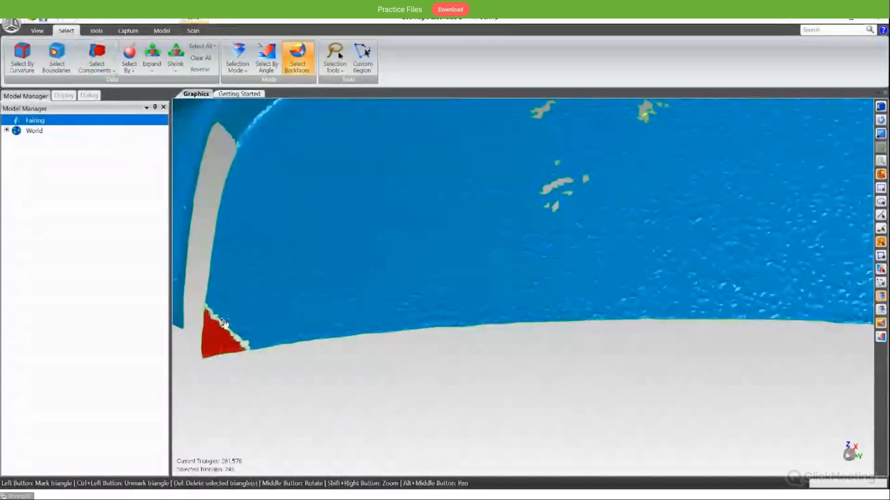
# - Examine the selected corner piece against the rest of the Fairing mesh, both close up and from a distance
pyautogui.scroll(-3, 223, 331)
pyautogui.scroll(4, 223, 337)
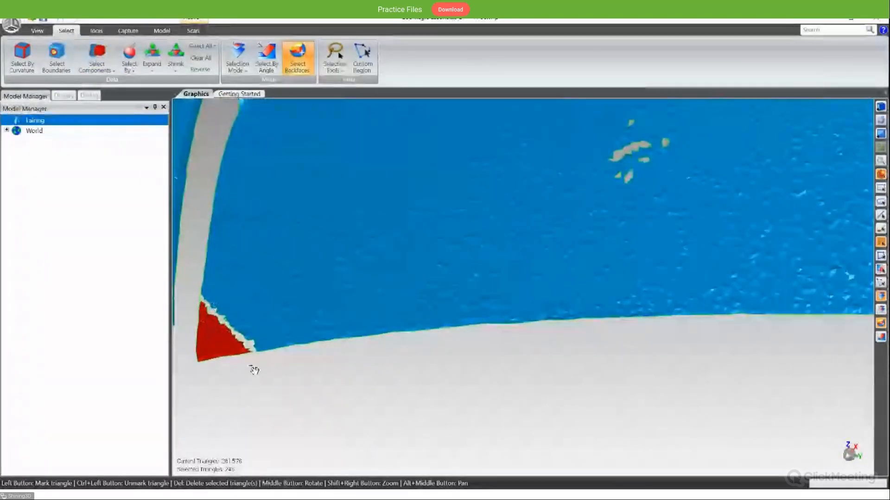
pyautogui.scroll(-2, 235, 354)
pyautogui.scroll(-1, 236, 353)
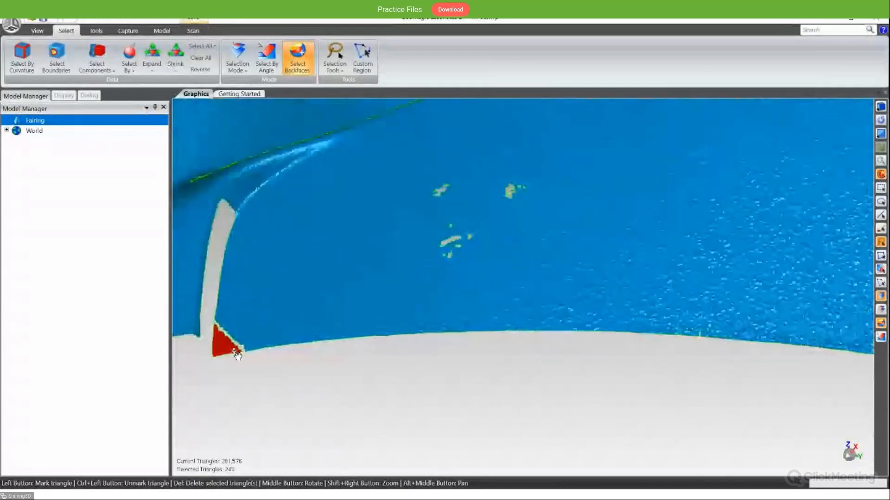
pyautogui.scroll(3, 246, 351)
pyautogui.scroll(-2, 247, 351)
pyautogui.scroll(-3, 251, 351)
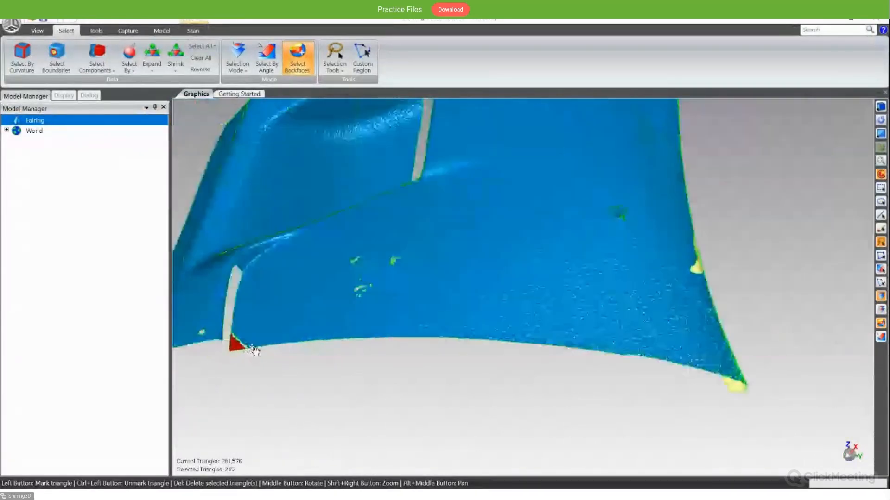
pyautogui.scroll(1, 311, 332)
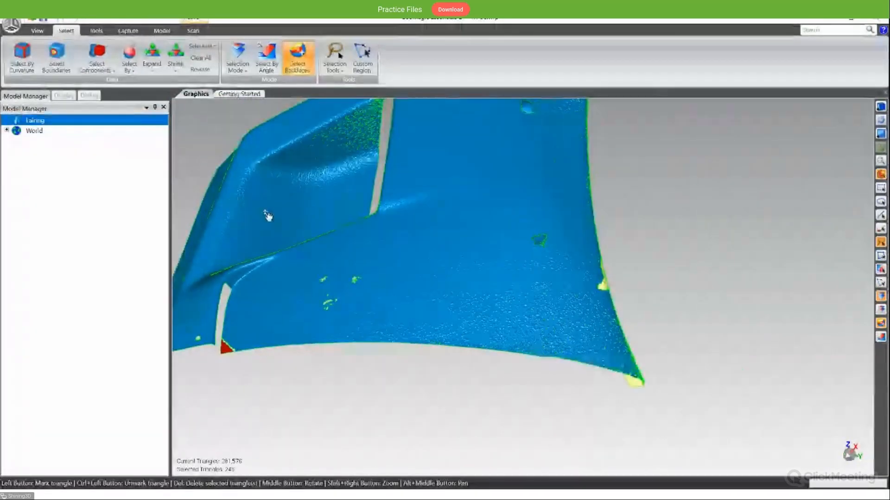
pyautogui.keyDown('alt'); pyautogui.moveTo(360, 275); pyautogui.dragTo(432, 309, button='middle'); pyautogui.keyUp('alt')
pyautogui.scroll(-2, 433, 307)
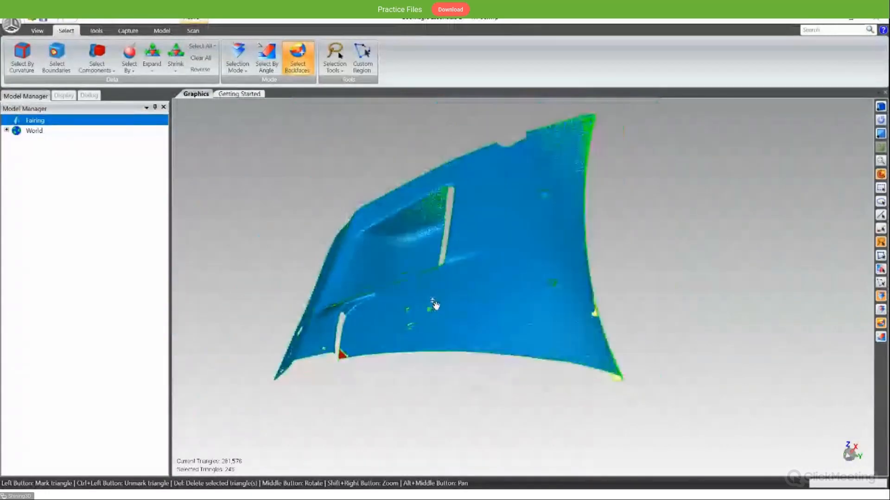
pyautogui.scroll(2, 433, 306)
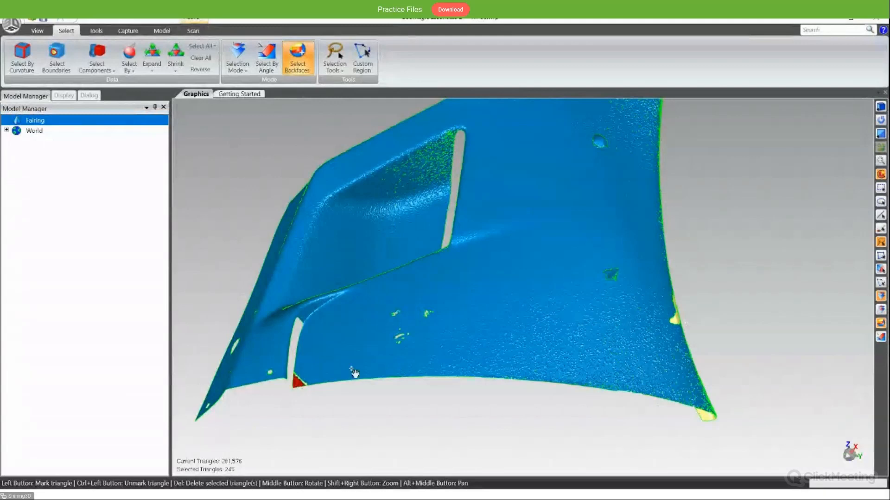
pyautogui.keyDown('alt'); pyautogui.moveTo(293, 399); pyautogui.dragTo(249, 225, button='middle'); pyautogui.keyUp('alt')
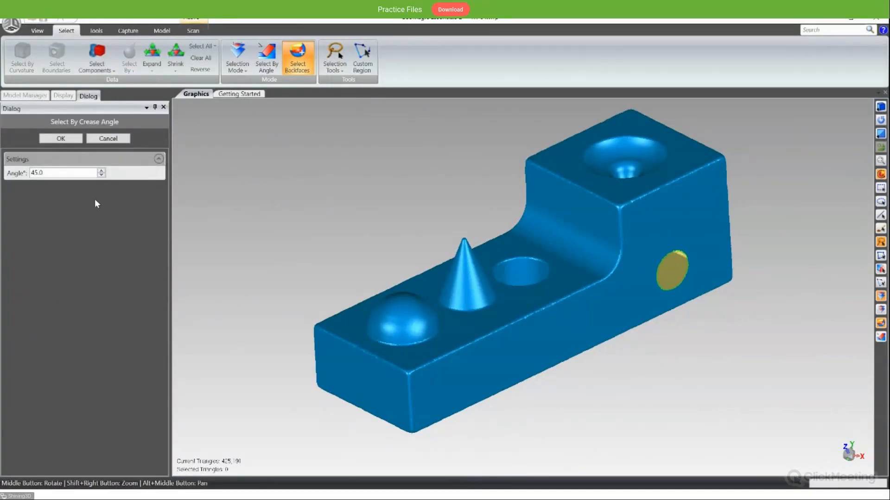
# - Try selecting the block's lower stepped surface by crease angle at 5 degrees, leaving out the dome, cone and hole
pyautogui.moveTo(362, 194); pyautogui.dragTo(349, 236, button='middle')
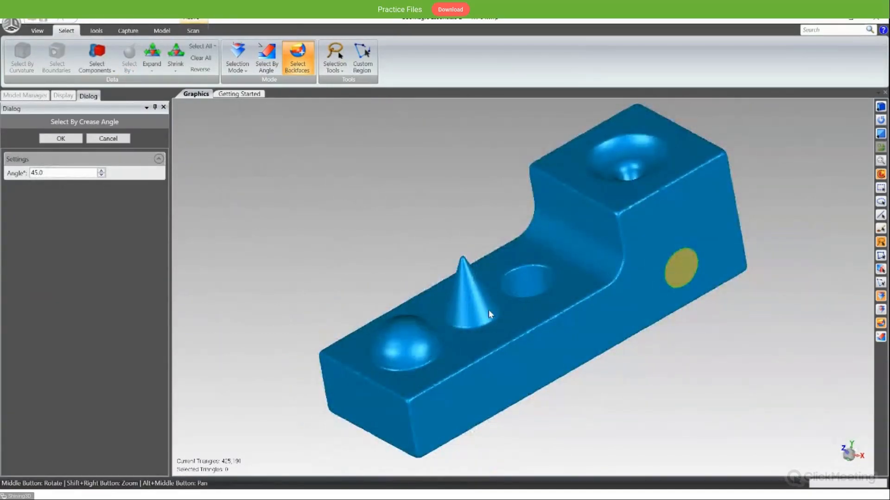
pyautogui.click(472, 347)
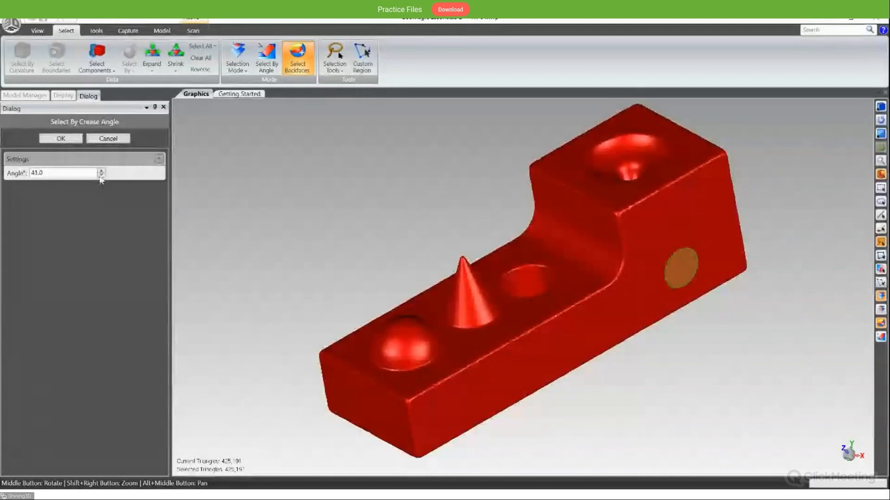
pyautogui.moveTo(60, 173); pyautogui.dragTo(6, 174)
pyautogui.write('5')
pyautogui.press('Return')
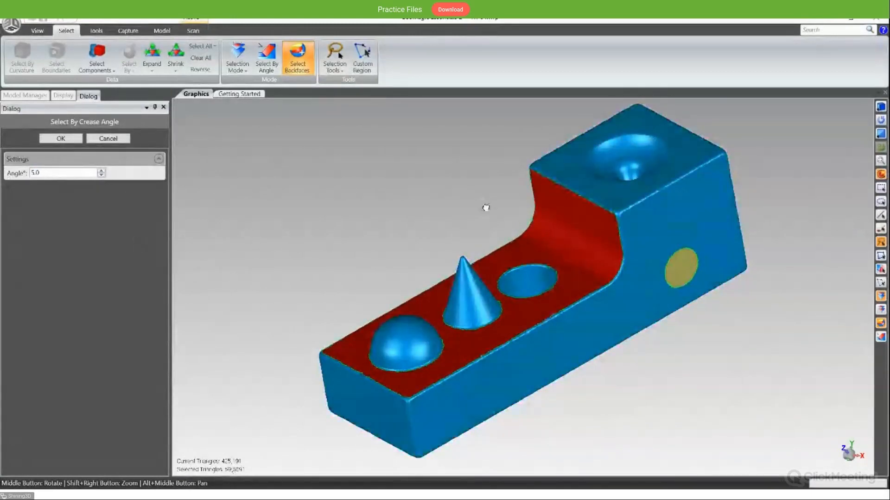
pyautogui.moveTo(486, 208); pyautogui.dragTo(471, 220, button='middle')
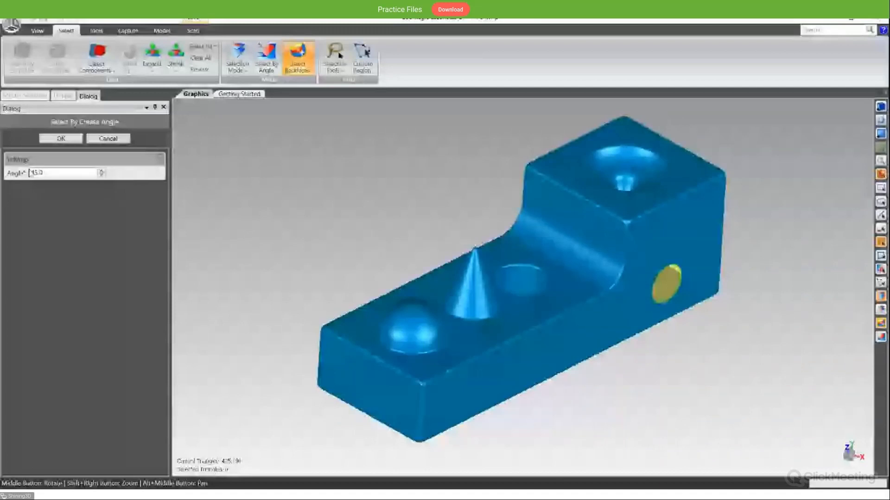
pyautogui.click(108, 139)
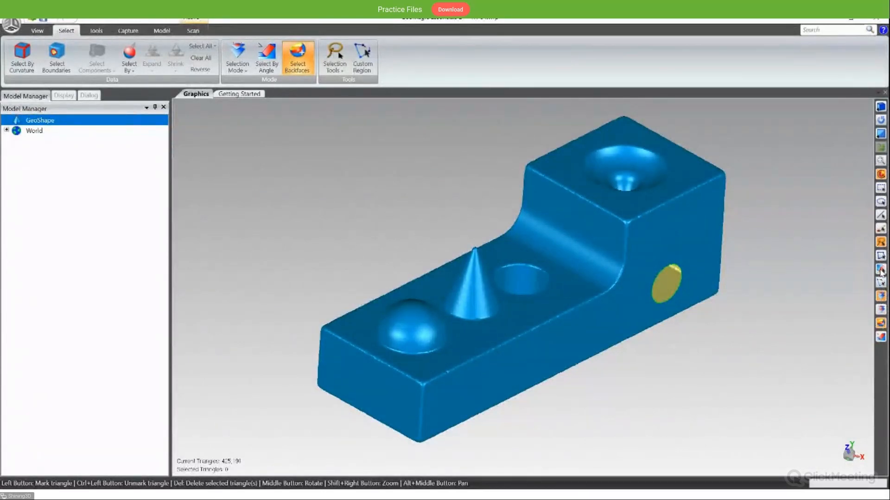
# - Switch from the lasso to the region-growing selection tool and try it on the side of the cone
pyautogui.click(880, 270)
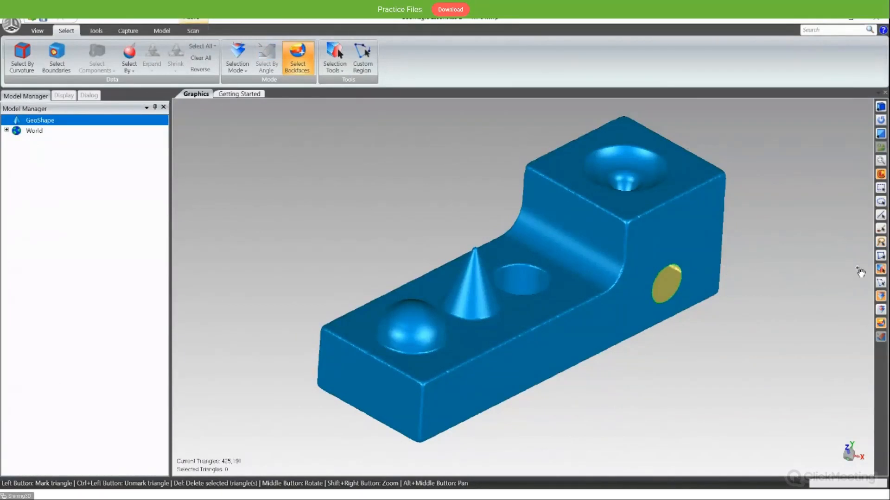
pyautogui.scroll(3, 598, 282)
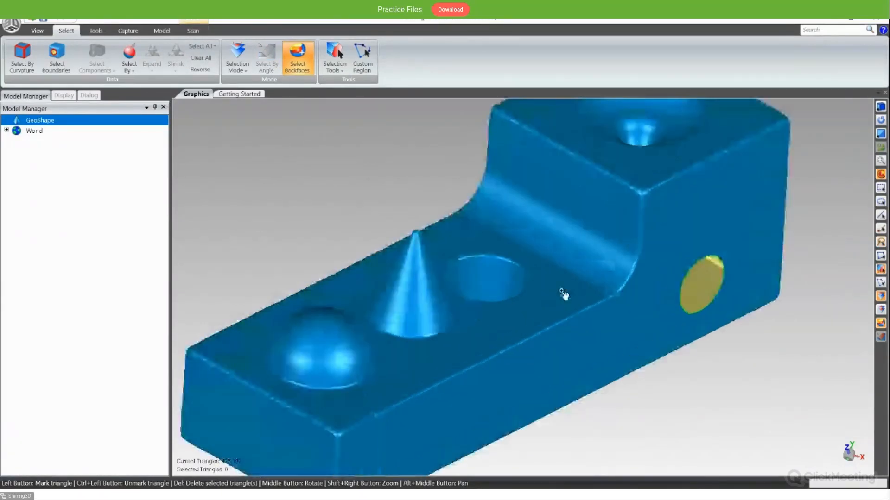
pyautogui.click(419, 301)
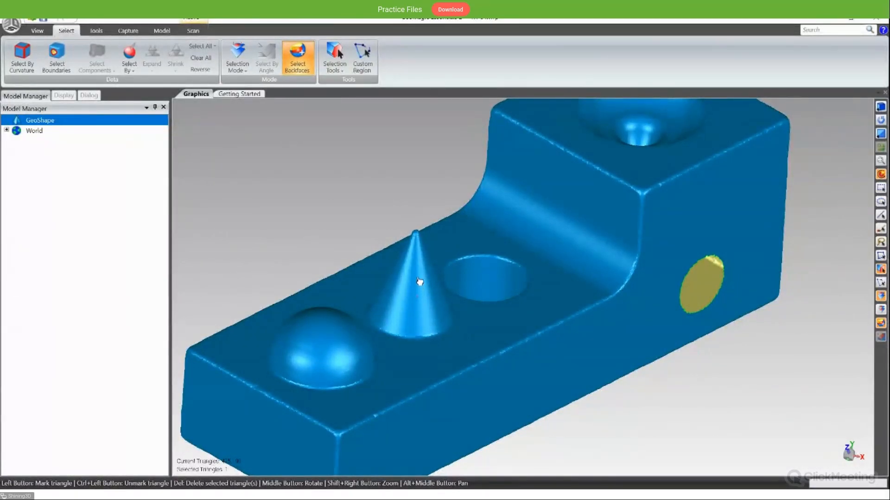
pyautogui.click(419, 258)
pyautogui.moveTo(419, 255); pyautogui.dragTo(420, 275)
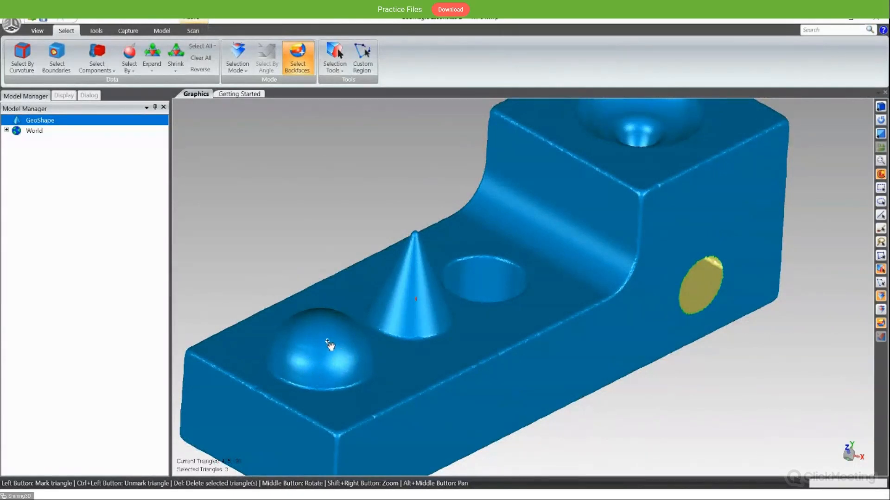
# - Grow a selection from a point on the dome until it covers the whole dome surface
pyautogui.moveTo(328, 345); pyautogui.dragTo(326, 366, button='middle')
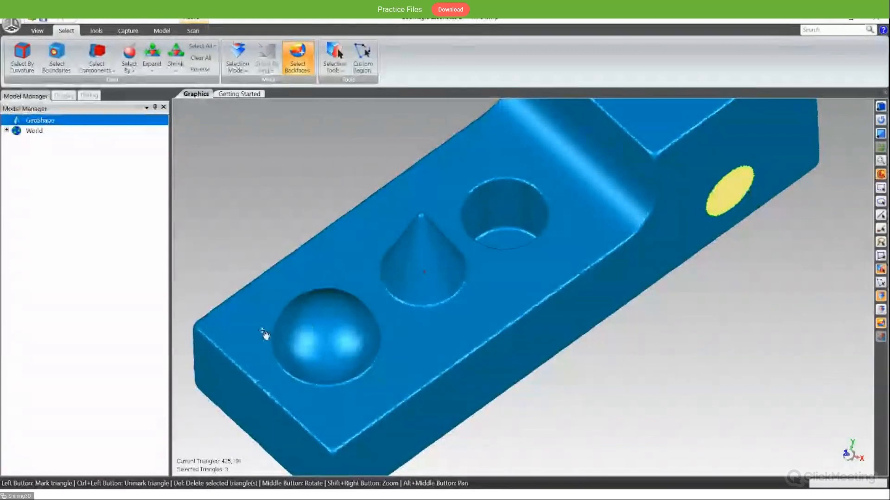
pyautogui.moveTo(308, 359)
pyautogui.mouseDown(button='middle')
pyautogui.moveTo(333, 322)
pyautogui.moveTo(338, 354)
pyautogui.moveTo(318, 358)
pyautogui.mouseUp(button='middle')
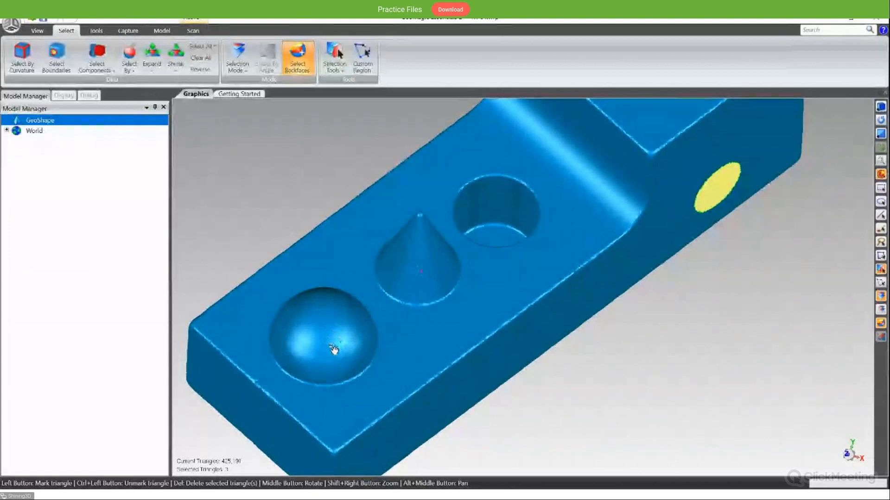
pyautogui.click(334, 310)
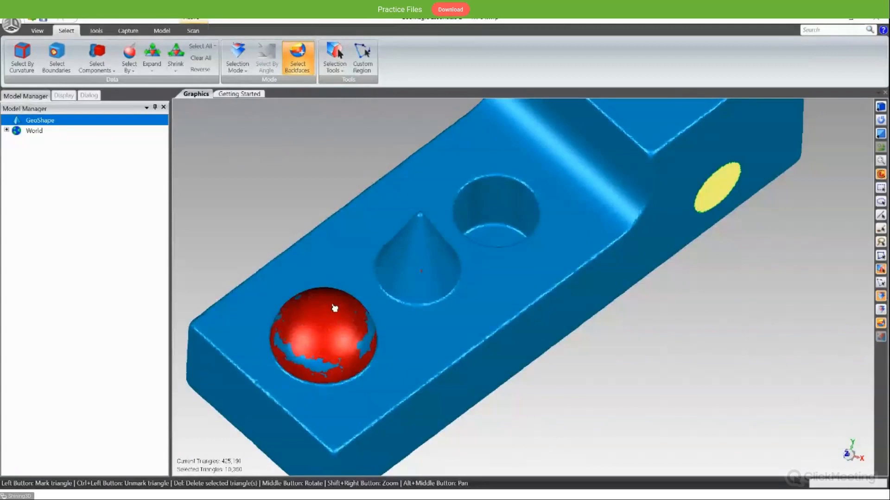
pyautogui.moveTo(334, 309); pyautogui.dragTo(306, 296, button='middle')
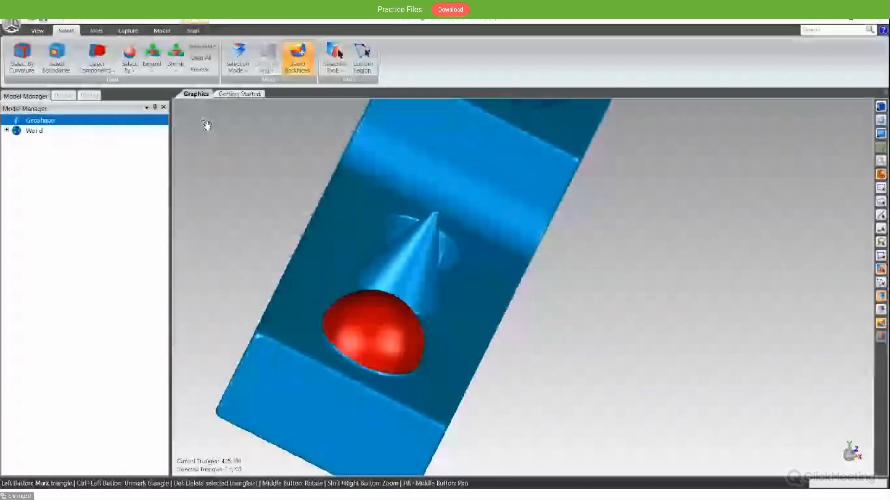
# - Expand the dome selection beyond its base, shrink it back and clear all selected triangles
pyautogui.click(154, 69)
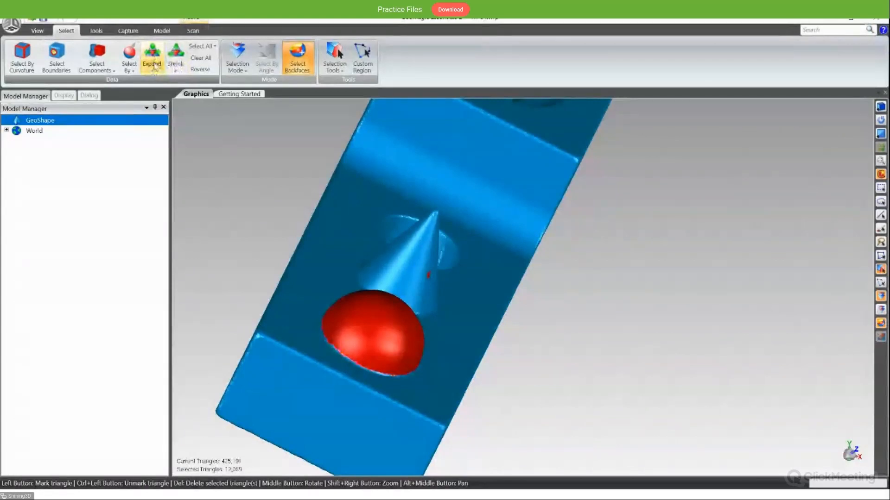
pyautogui.click(149, 73)
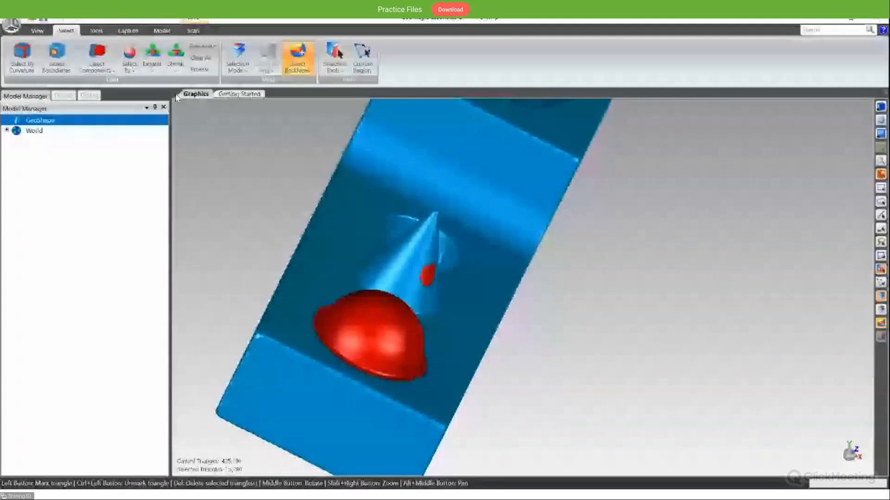
pyautogui.click(170, 69)
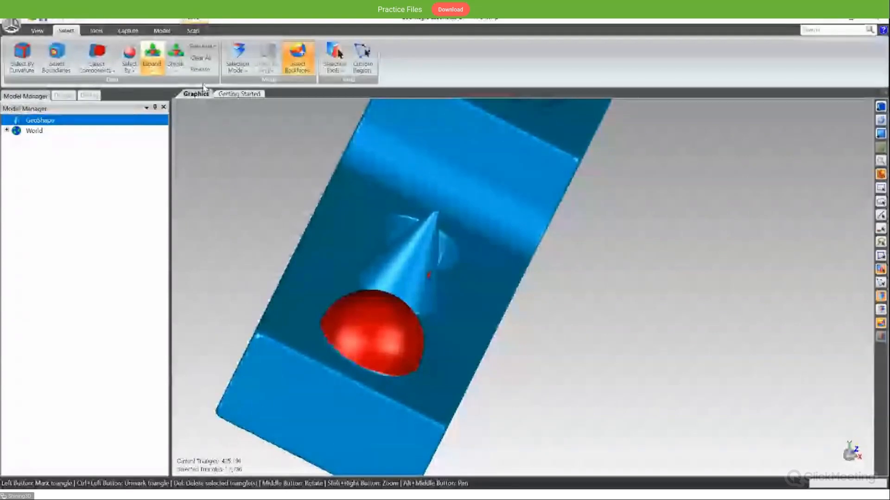
pyautogui.click(200, 58)
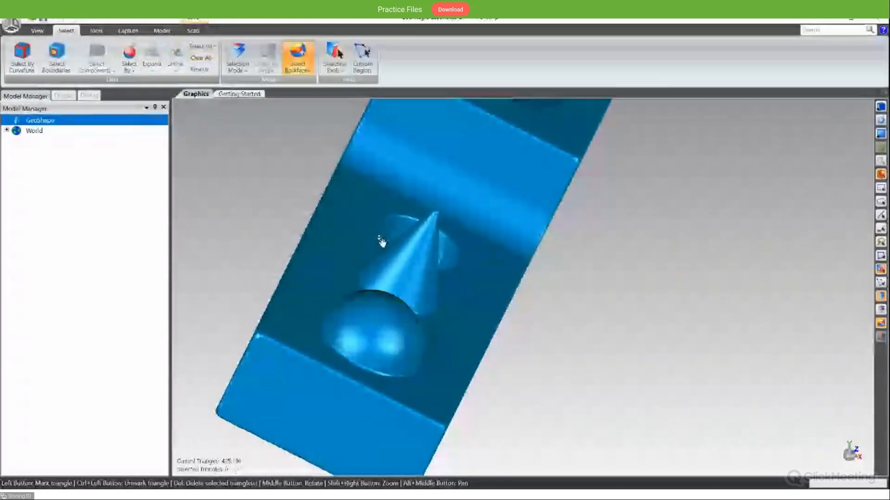
# - Switch back to the lasso tool and mark a small patch across the curved face of the step
pyautogui.moveTo(378, 240); pyautogui.dragTo(325, 178, button='middle')
pyautogui.scroll(-3, 415, 234)
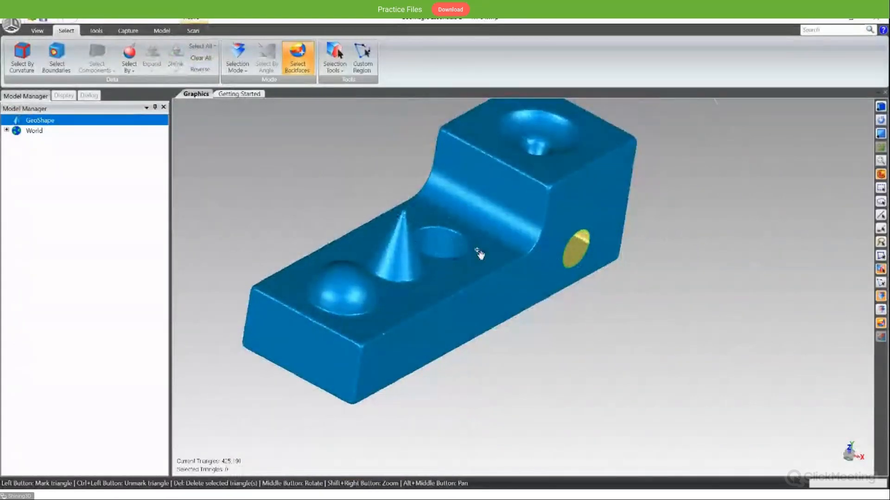
pyautogui.scroll(2, 486, 250)
pyautogui.keyDown('alt'); pyautogui.moveTo(485, 249); pyautogui.dragTo(502, 277, button='middle'); pyautogui.keyUp('alt')
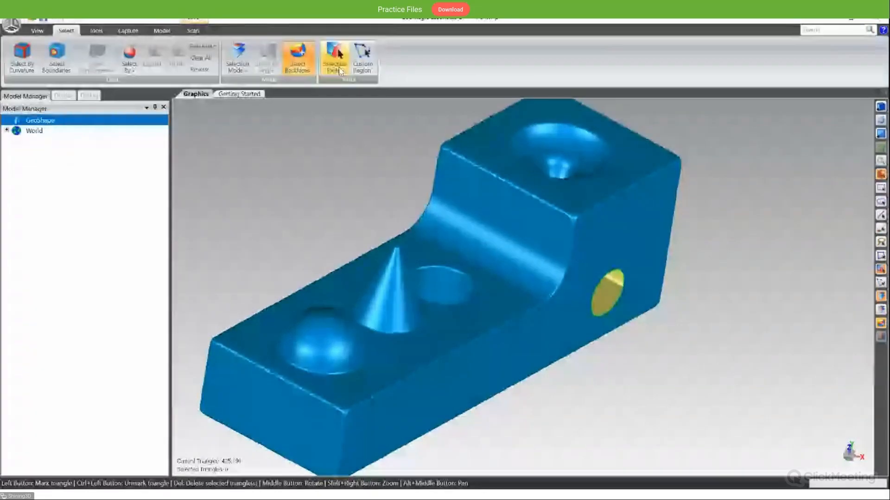
pyautogui.click(357, 127)
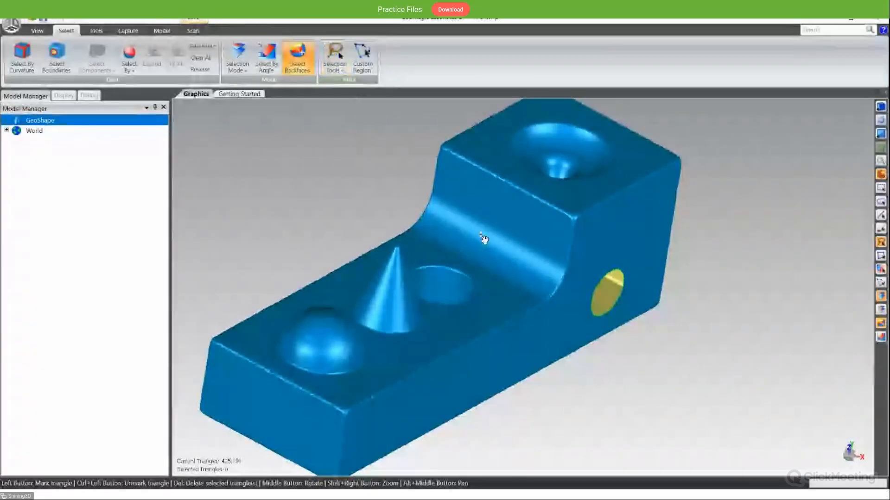
pyautogui.moveTo(487, 211); pyautogui.dragTo(513, 213)
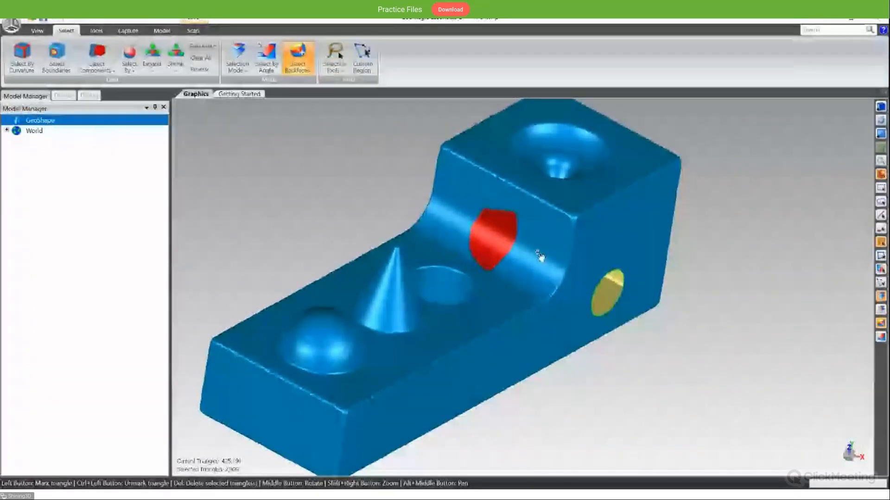
pyautogui.moveTo(538, 255); pyautogui.dragTo(342, 160, button='middle')
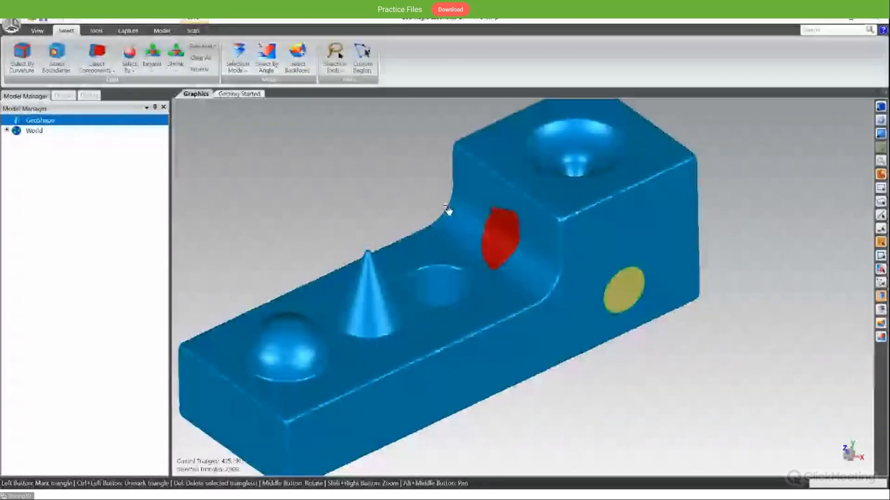
# - Delete the triangles at the far end of the tall block to open its interior, and turn off backface selection
pyautogui.moveTo(450, 197); pyautogui.dragTo(481, 193, button='middle')
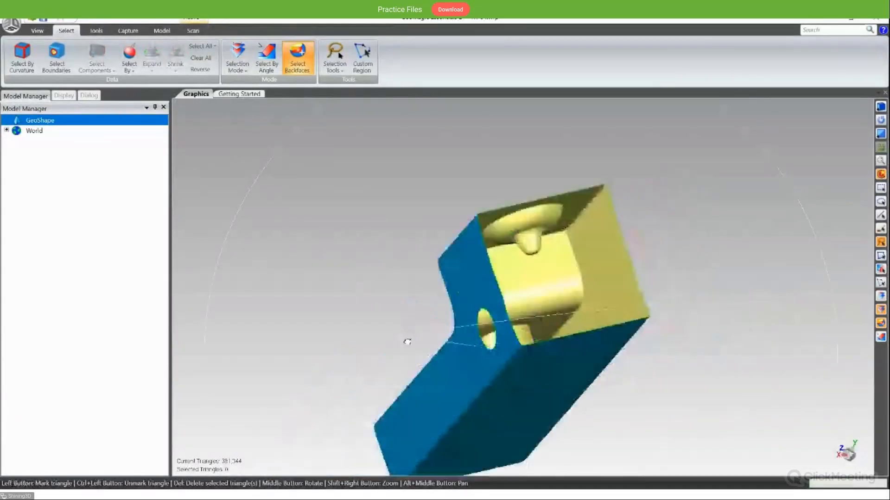
pyautogui.moveTo(486, 297); pyautogui.dragTo(751, 256, button='middle')
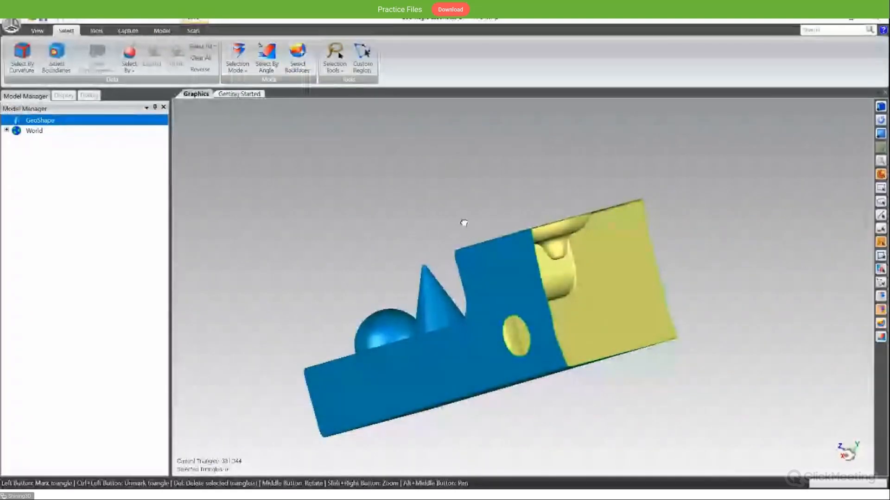
pyautogui.moveTo(413, 223); pyautogui.dragTo(498, 218, button='middle')
# - Set the selection mode to visible triangles only and lasso a small patch above the side hole
pyautogui.click(334, 53)
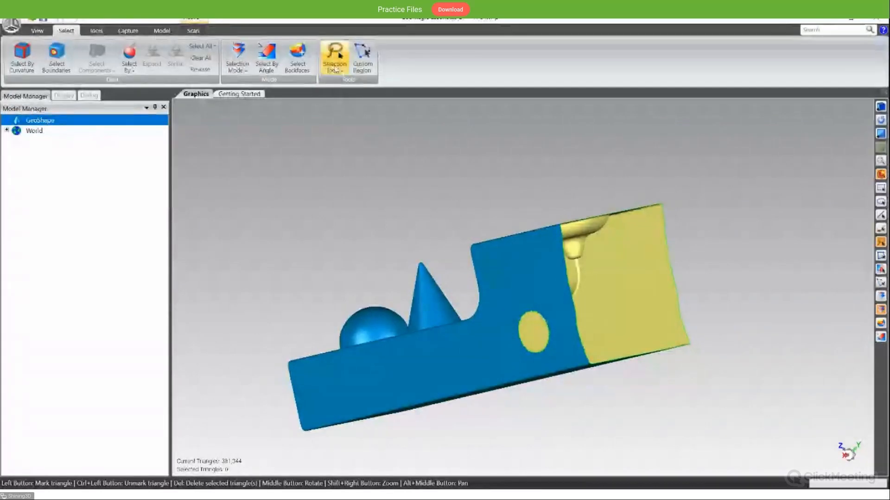
pyautogui.click(240, 69)
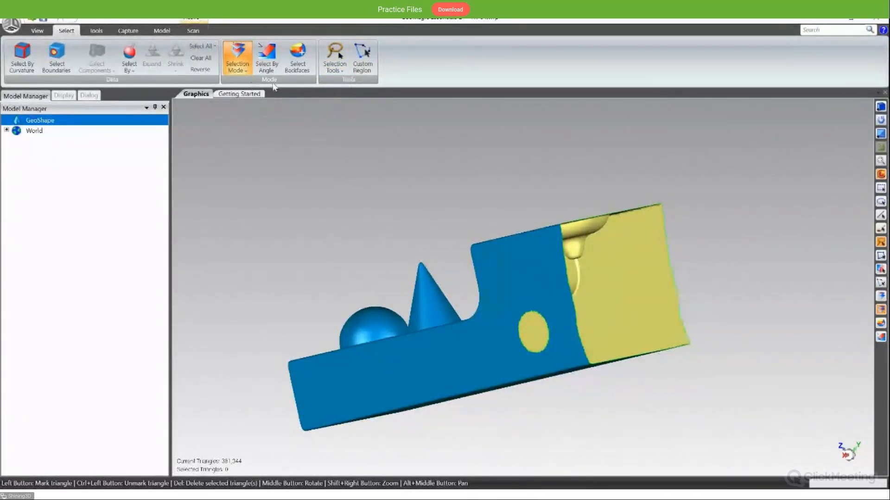
pyautogui.click(532, 275)
pyautogui.moveTo(627, 274); pyautogui.dragTo(648, 271, button='middle')
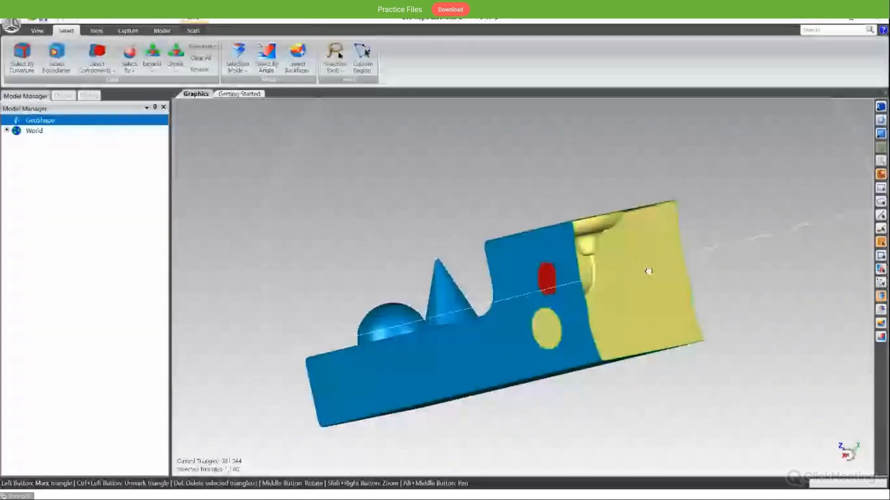
# - Lasso a rounded area across the open edge beside the hole with backface selection off
pyautogui.moveTo(566, 303); pyautogui.dragTo(680, 281, button='middle')
pyautogui.moveTo(582, 311); pyautogui.dragTo(617, 265, button='middle')
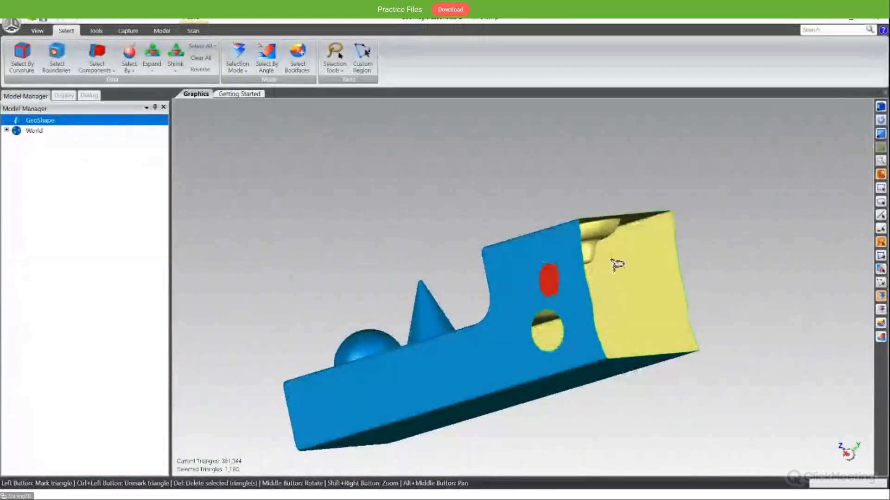
pyautogui.moveTo(613, 261)
pyautogui.mouseDown()
pyautogui.moveTo(622, 319)
pyautogui.moveTo(584, 269)
pyautogui.mouseUp()
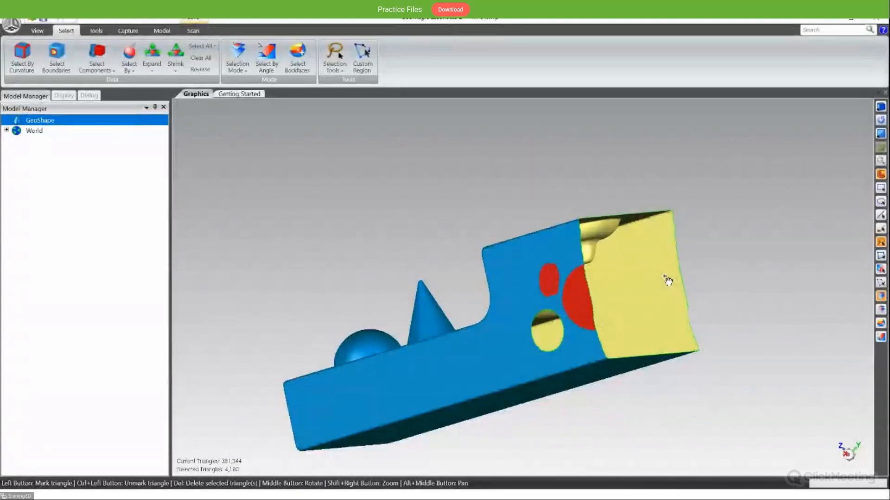
# - Turn on backface selection and lasso an area reaching onto the inner wall of the open end
pyautogui.click(299, 63)
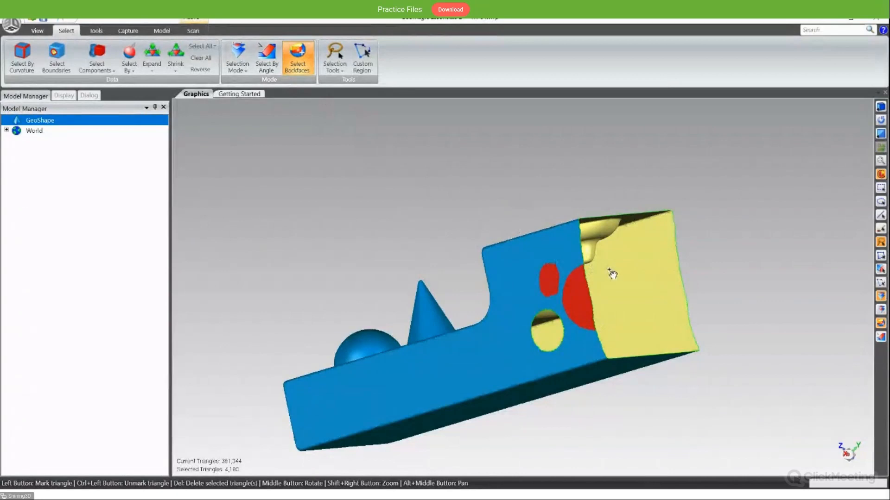
pyautogui.moveTo(612, 272)
pyautogui.mouseDown()
pyautogui.moveTo(579, 287)
pyautogui.moveTo(649, 306)
pyautogui.mouseUp()
pyautogui.moveTo(650, 306)
pyautogui.mouseDown(button='middle')
pyautogui.moveTo(657, 324)
pyautogui.moveTo(604, 340)
pyautogui.moveTo(658, 333)
pyautogui.mouseUp(button='middle')
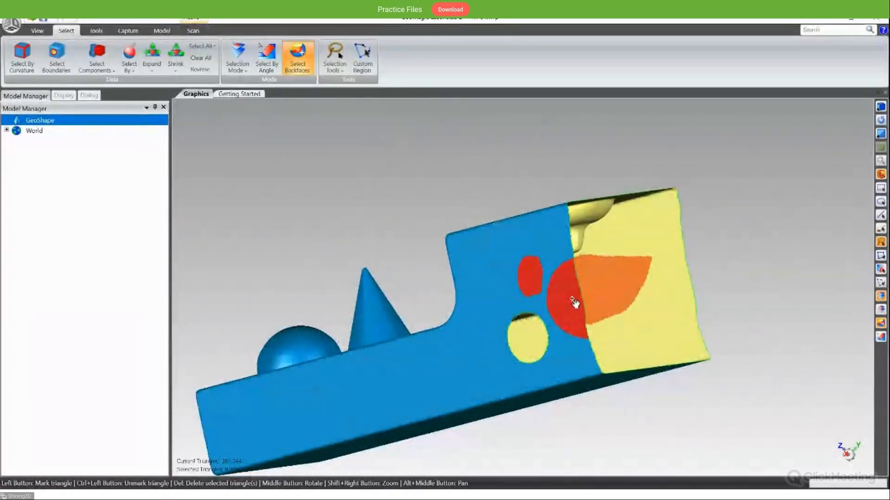
pyautogui.moveTo(574, 304); pyautogui.dragTo(562, 312, button='middle')
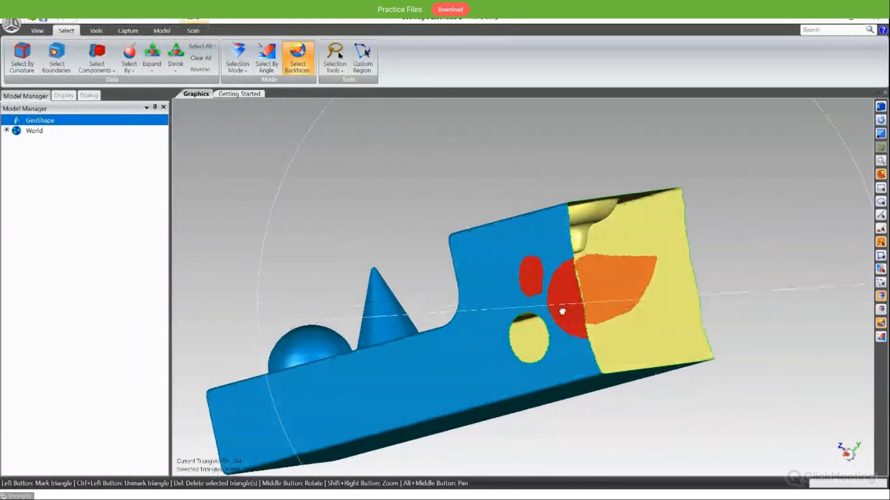
pyautogui.moveTo(562, 311); pyautogui.dragTo(551, 280, button='middle')
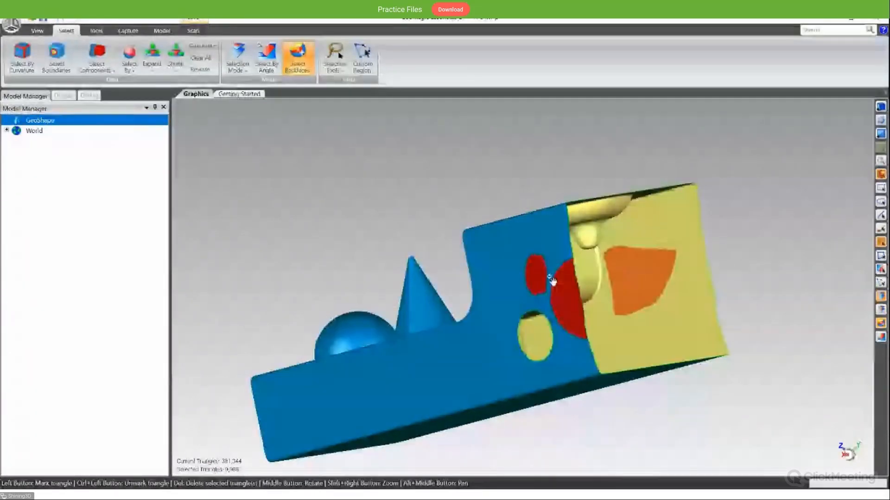
pyautogui.scroll(-2, 550, 278)
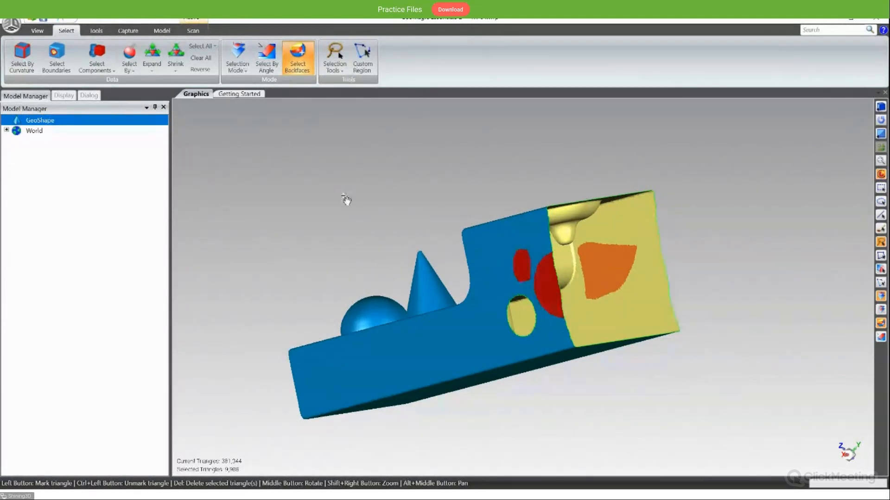
# - Clear the current selection, and set the selection mode to select through the mesh with backface selection off
pyautogui.click(242, 64)
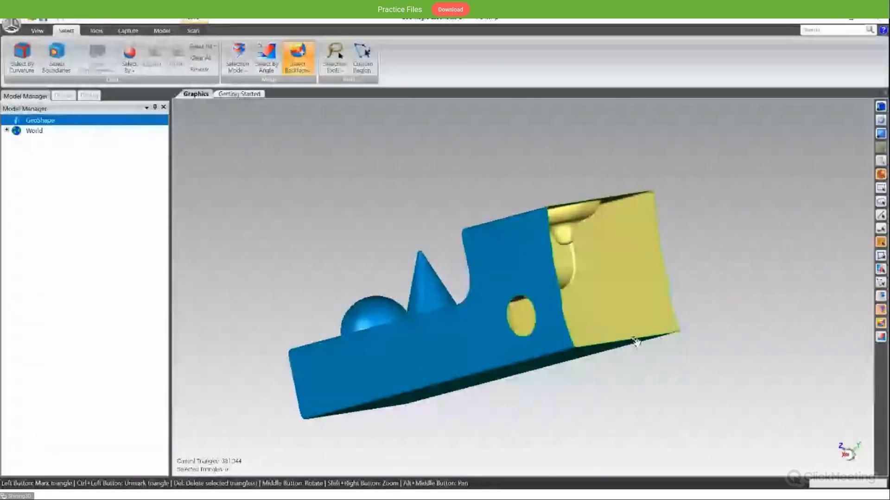
pyautogui.moveTo(503, 204); pyautogui.dragTo(537, 205, button='middle')
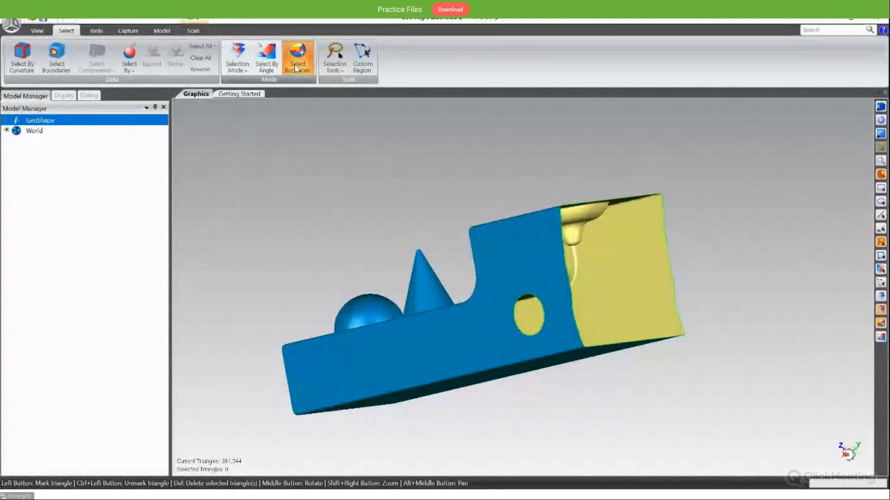
pyautogui.moveTo(471, 165); pyautogui.dragTo(354, 208, button='middle')
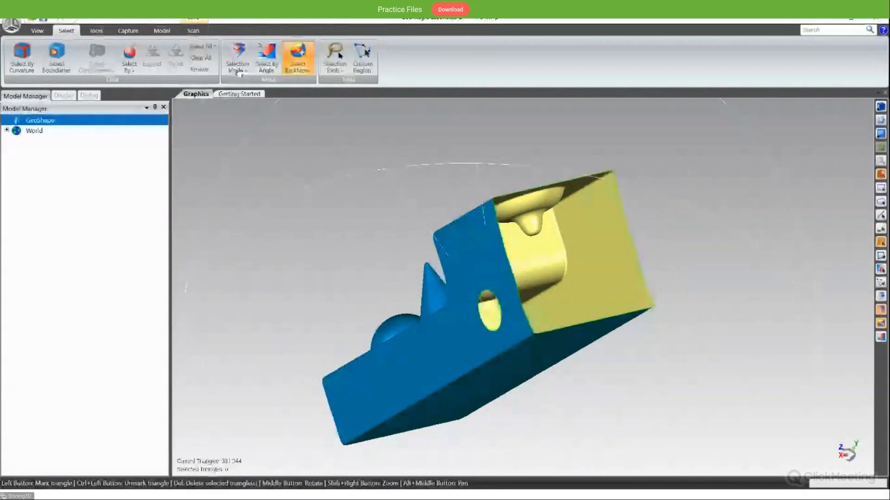
pyautogui.moveTo(417, 189); pyautogui.dragTo(353, 166, button='middle')
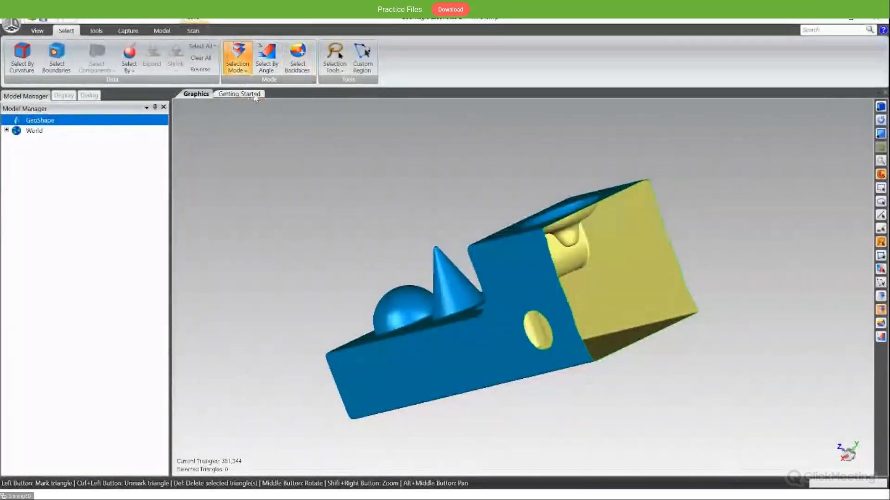
pyautogui.moveTo(398, 172); pyautogui.dragTo(440, 165, button='middle')
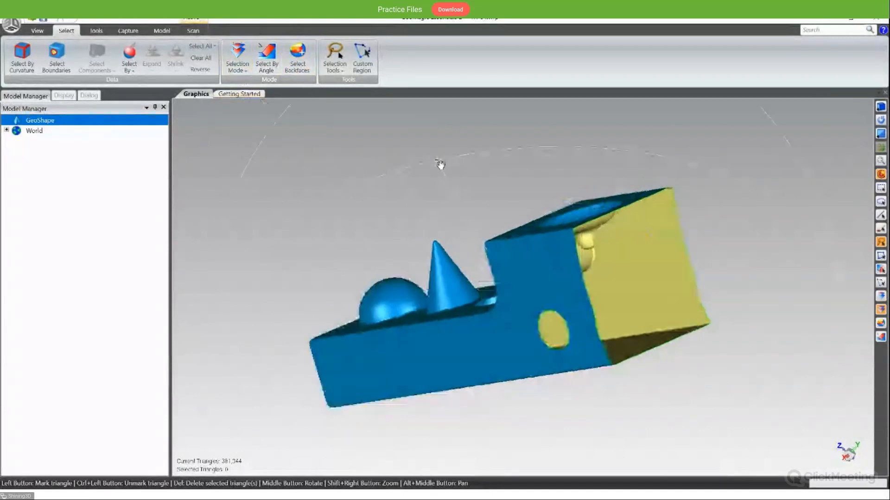
# - Lasso a round patch above the side hole in select-through mode and inspect which walls of the block it covers
pyautogui.click(558, 266)
pyautogui.moveTo(572, 260); pyautogui.dragTo(671, 276, button='middle')
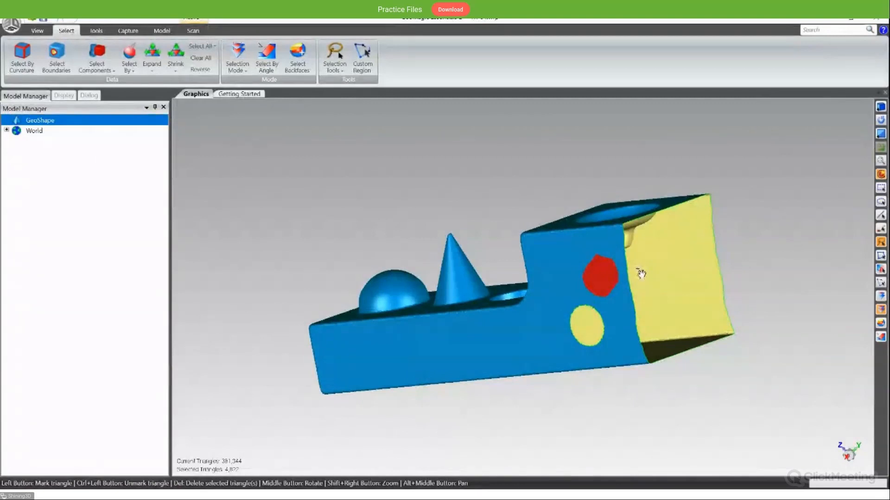
pyautogui.moveTo(647, 295)
pyautogui.mouseDown(button='middle')
pyautogui.moveTo(491, 308)
pyautogui.moveTo(531, 289)
pyautogui.moveTo(649, 283)
pyautogui.mouseUp(button='middle')
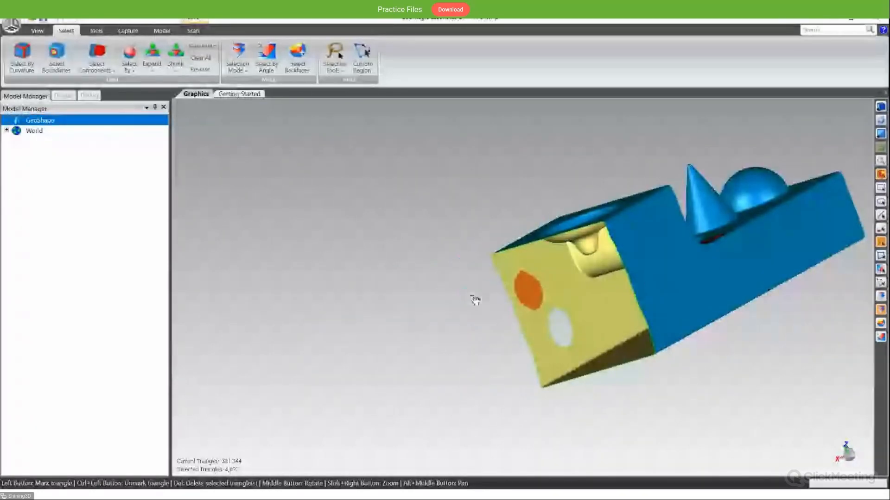
pyautogui.moveTo(474, 300); pyautogui.dragTo(737, 277, button='middle')
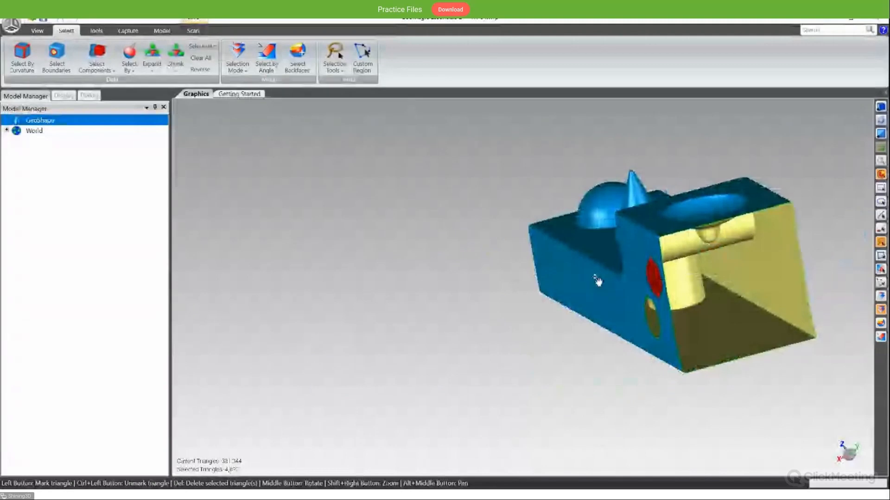
pyautogui.keyDown('alt'); pyautogui.moveTo(583, 274); pyautogui.dragTo(432, 294, button='middle'); pyautogui.keyUp('alt')
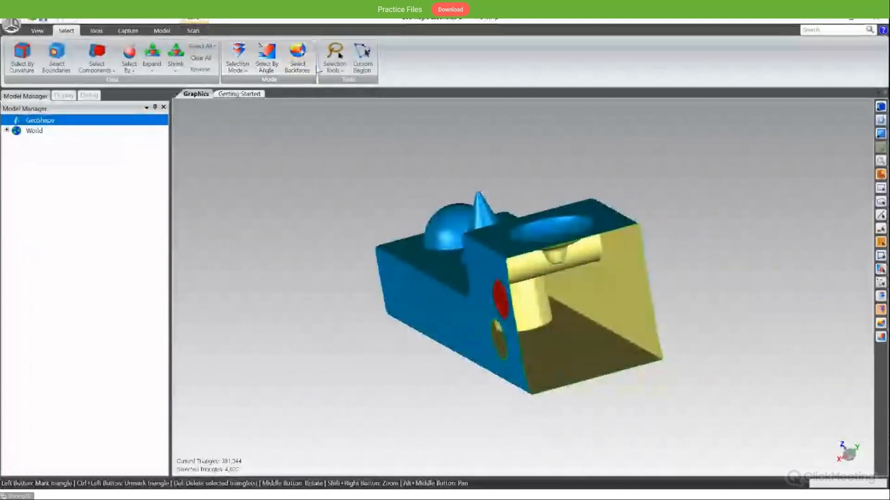
pyautogui.moveTo(449, 307); pyautogui.dragTo(463, 287, button='middle')
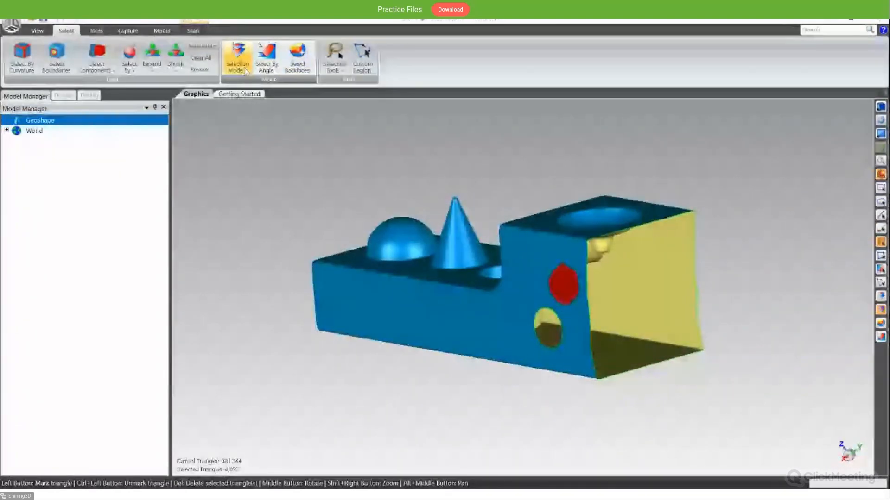
# - Turn on backface selection, lasso a larger patch over the same area, and inspect the opposite side wall
pyautogui.click(305, 71)
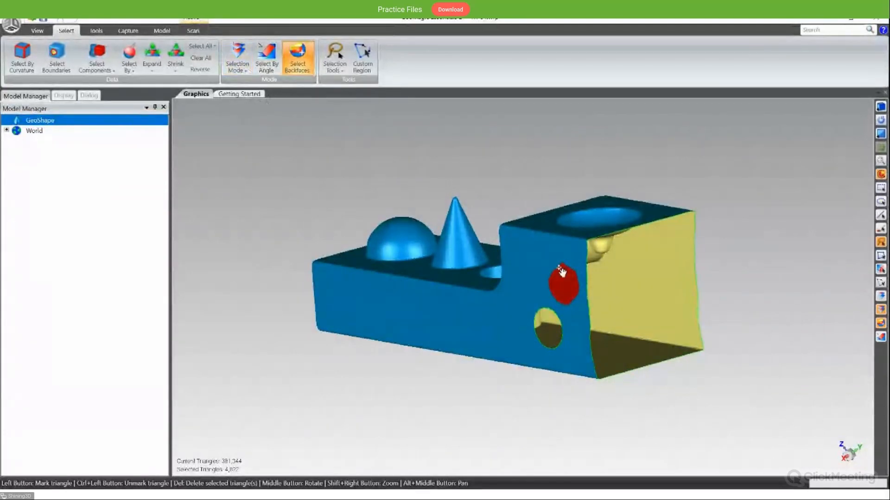
pyautogui.moveTo(559, 268); pyautogui.dragTo(564, 266)
pyautogui.moveTo(584, 281)
pyautogui.mouseDown(button='middle')
pyautogui.moveTo(566, 319)
pyautogui.moveTo(314, 294)
pyautogui.mouseUp(button='middle')
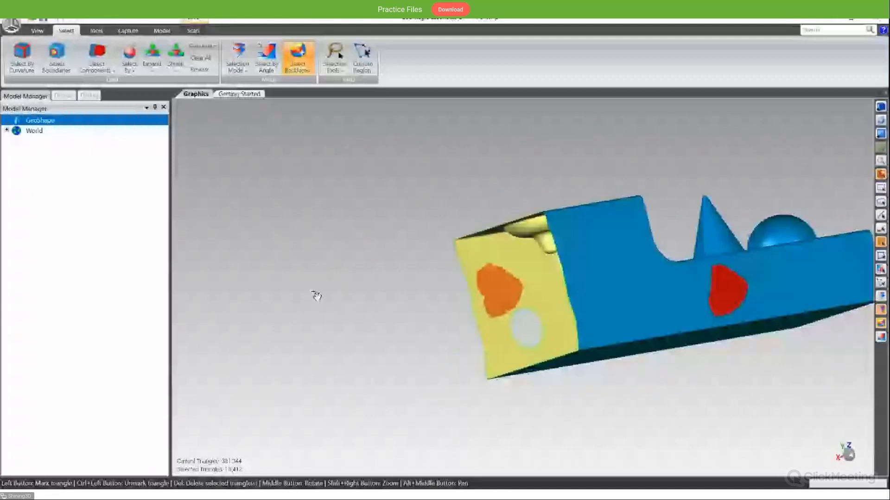
pyautogui.moveTo(718, 291); pyautogui.dragTo(517, 307, button='middle')
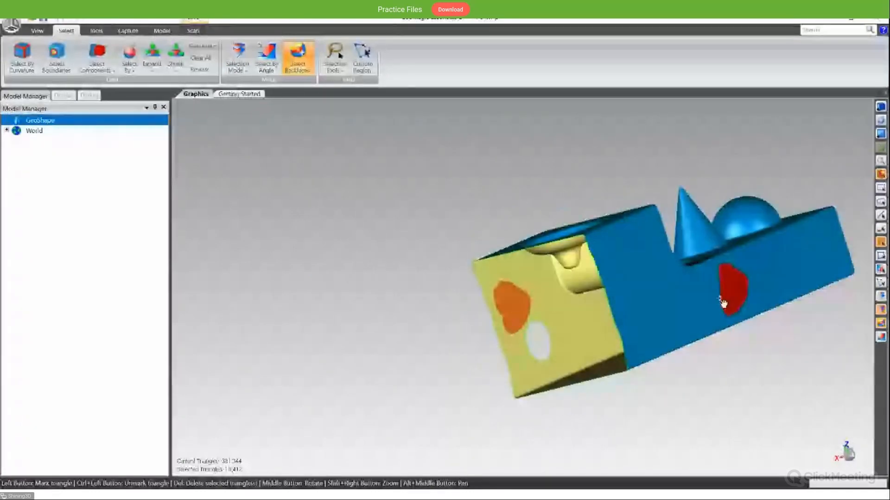
pyautogui.moveTo(707, 288); pyautogui.dragTo(500, 252, button='middle')
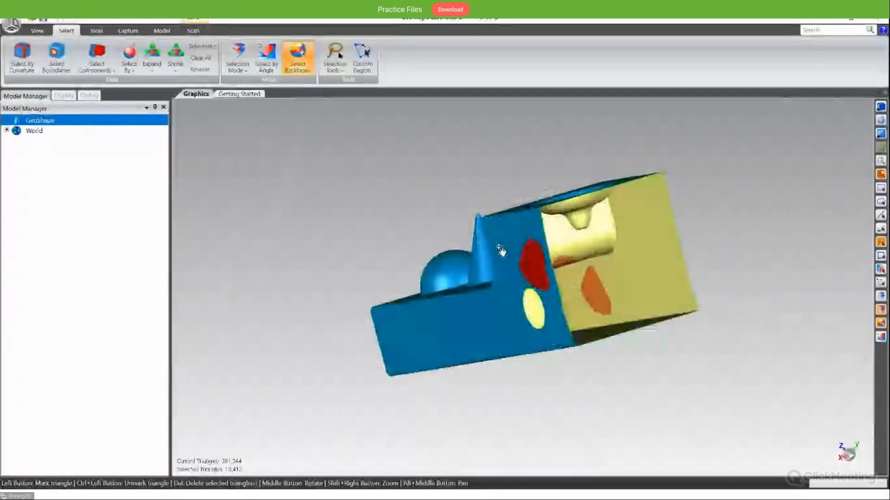
# - Clear the selection and select the cylindrical pocket beside the cone by outlining its rim as a custom region
pyautogui.click(268, 67)
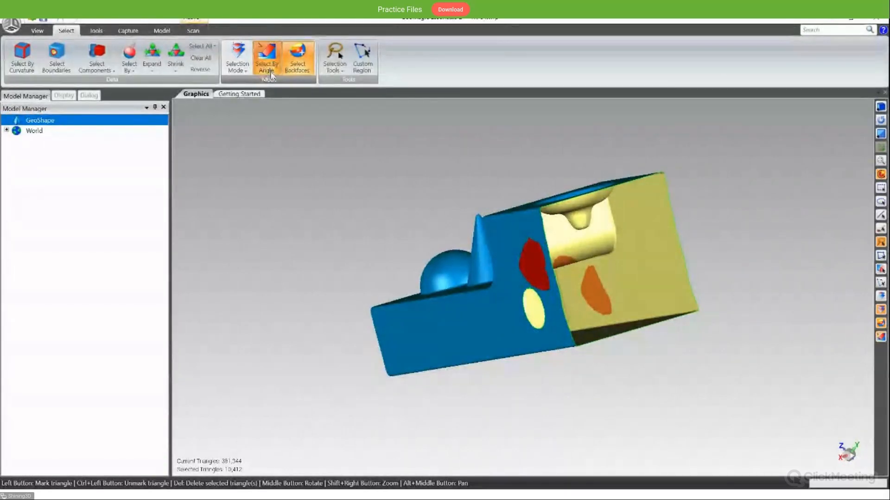
pyautogui.moveTo(429, 227); pyautogui.dragTo(688, 279, button='middle')
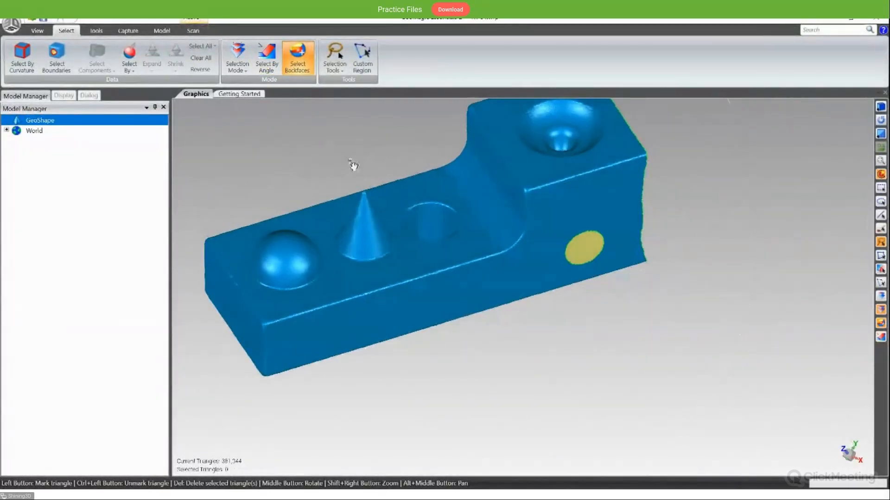
pyautogui.click(362, 61)
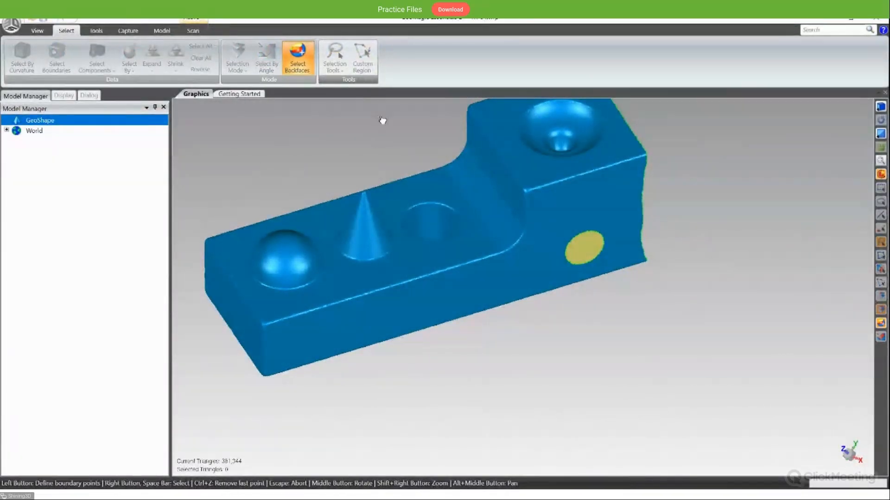
pyautogui.moveTo(429, 193); pyautogui.dragTo(426, 293, button='middle')
pyautogui.scroll(5, 425, 235)
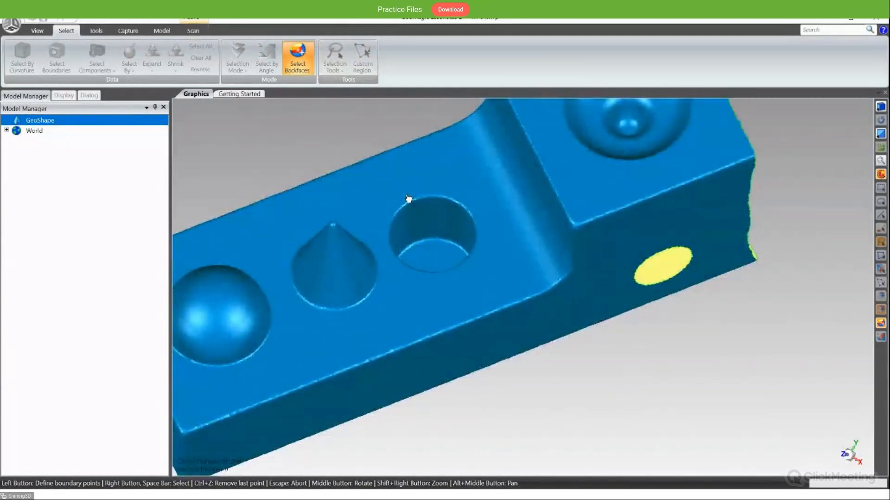
pyautogui.moveTo(407, 198)
pyautogui.mouseDown()
pyautogui.moveTo(479, 201)
pyautogui.moveTo(412, 197)
pyautogui.mouseUp()
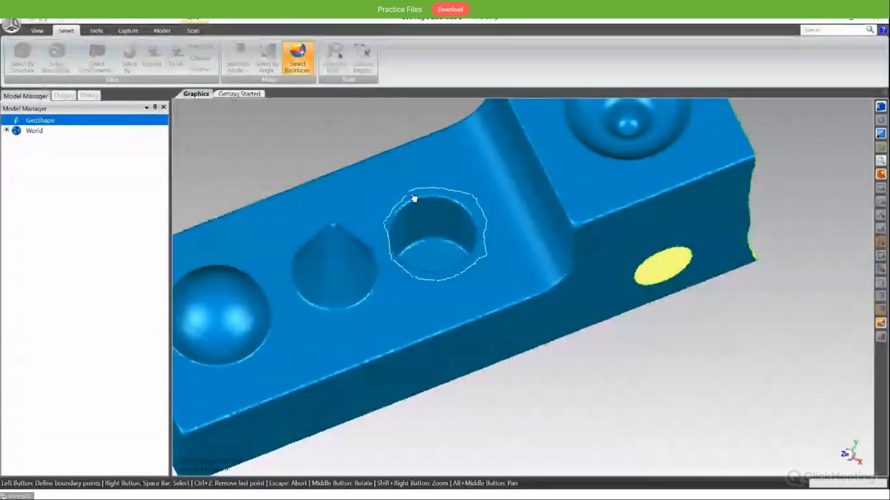
pyautogui.rightClick(414, 199)
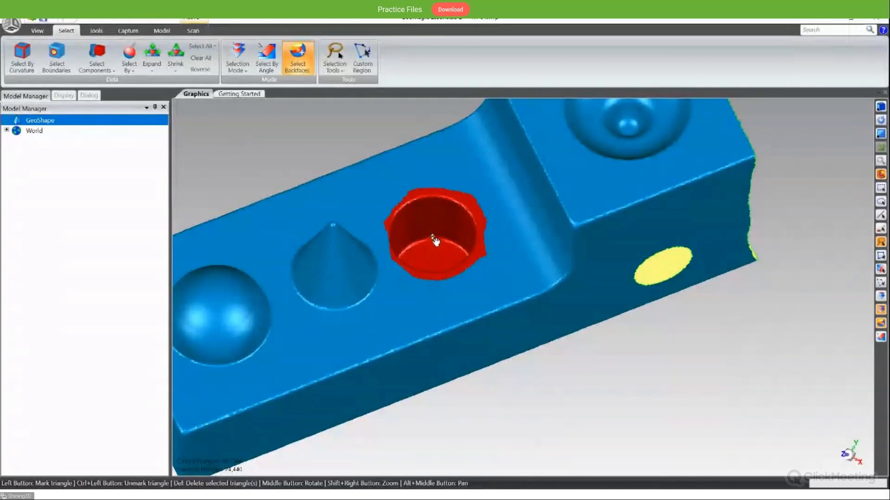
# - View the selected pocket region from other angles and clear the selection
pyautogui.moveTo(435, 241); pyautogui.dragTo(323, 91, button='middle')
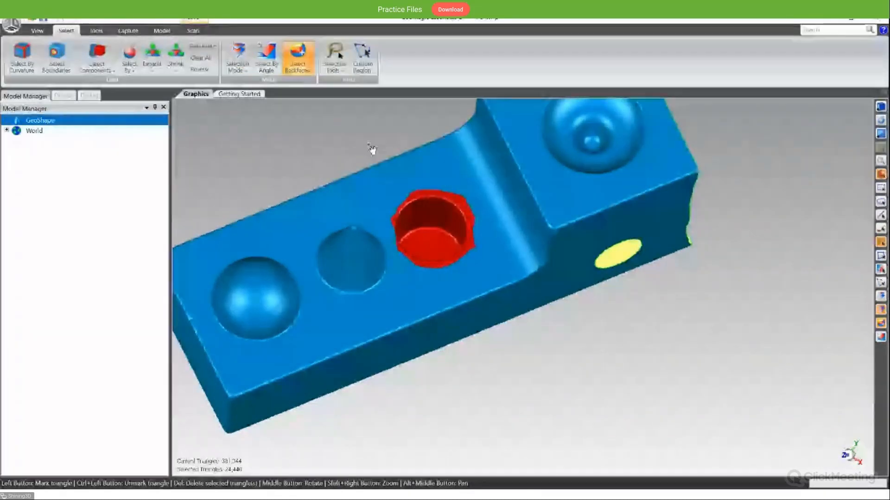
pyautogui.moveTo(371, 148); pyautogui.dragTo(453, 207, button='middle')
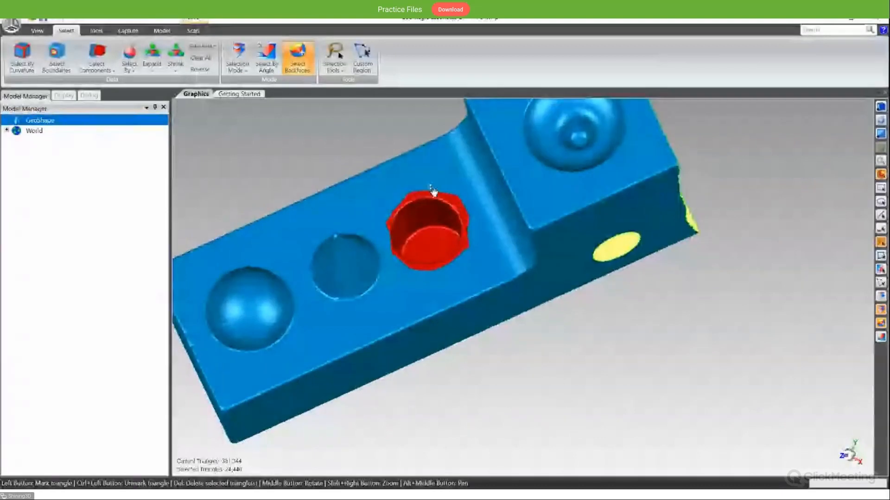
pyautogui.press('Delete')
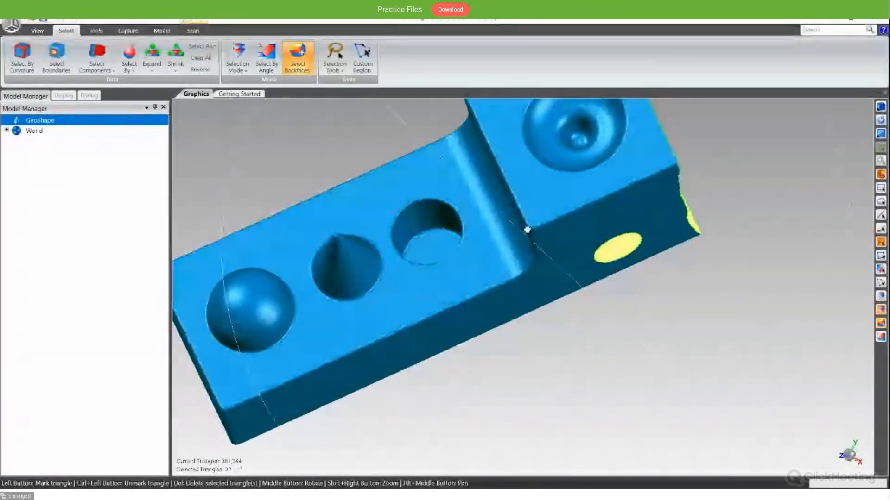
pyautogui.moveTo(527, 229); pyautogui.dragTo(530, 308, button='middle')
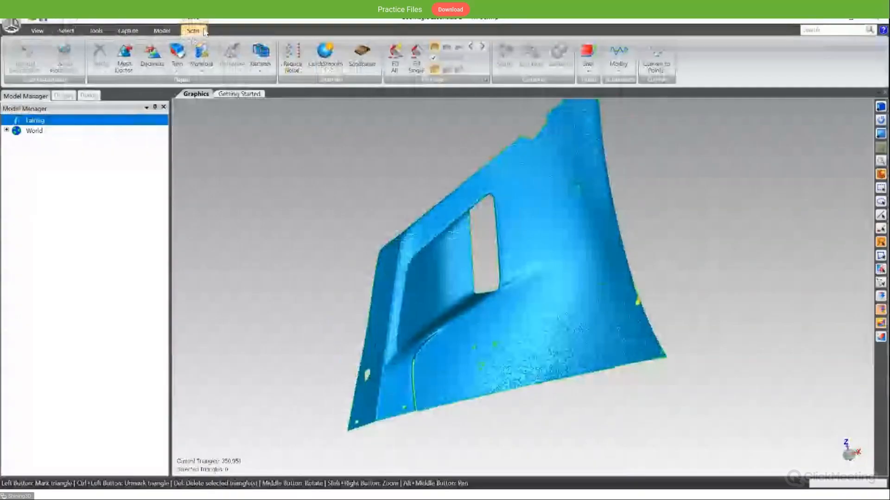
# - Repair the fairing mesh with Mesh Doctor, fixing the flagged self-intersections, highly creased edges, spikes, small components and small holes
pyautogui.moveTo(334, 218); pyautogui.dragTo(282, 254, button='middle')
pyautogui.click(133, 63)
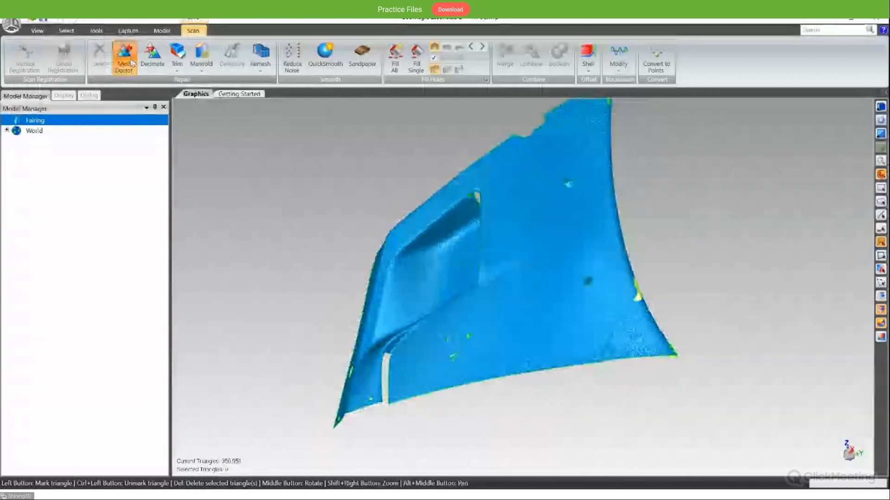
pyautogui.moveTo(328, 199); pyautogui.dragTo(312, 258, button='middle')
pyautogui.moveTo(290, 350); pyautogui.dragTo(247, 295, button='middle')
pyautogui.moveTo(398, 375); pyautogui.dragTo(442, 314, button='middle')
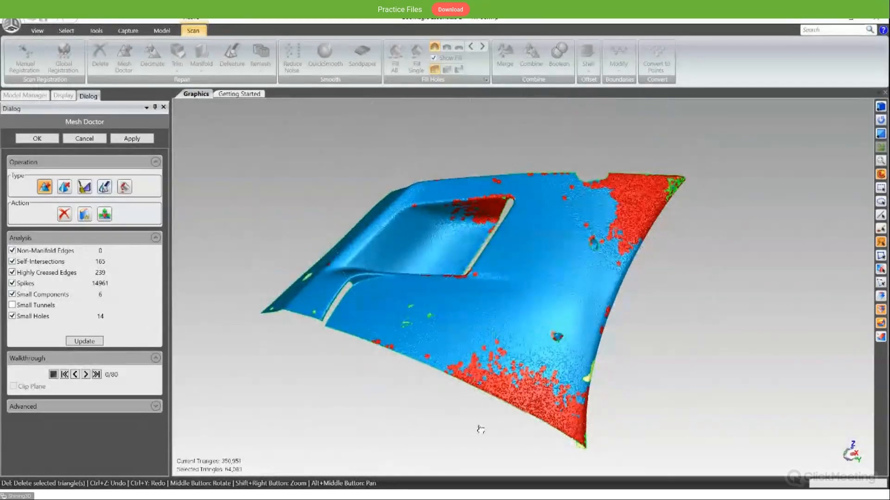
pyautogui.moveTo(481, 429); pyautogui.dragTo(457, 243, button='middle')
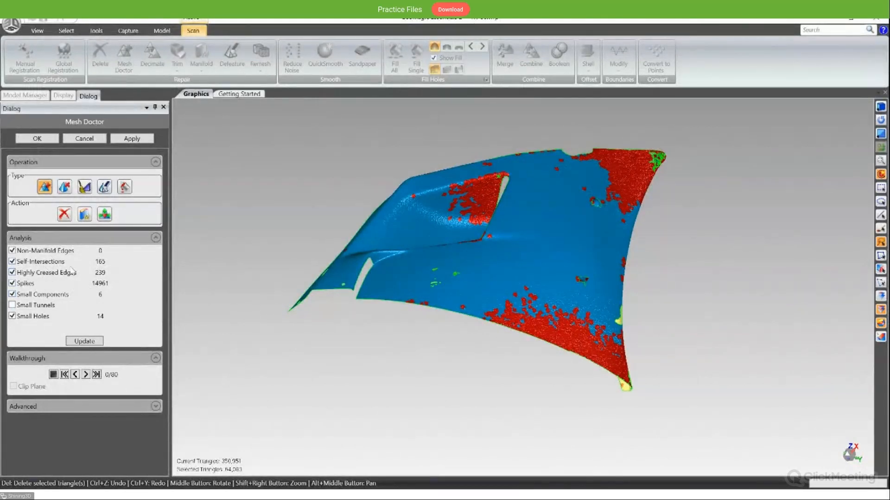
pyautogui.moveTo(433, 345); pyautogui.dragTo(336, 185, button='middle')
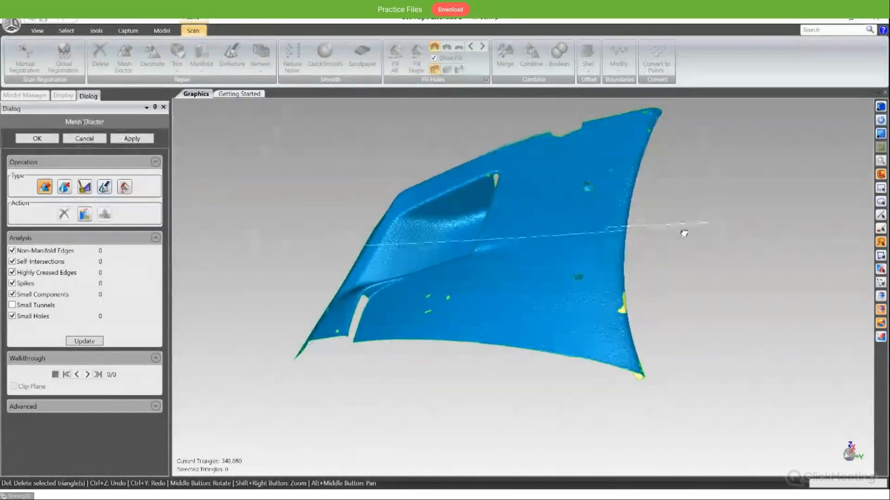
pyautogui.moveTo(681, 232); pyautogui.dragTo(571, 236, button='middle')
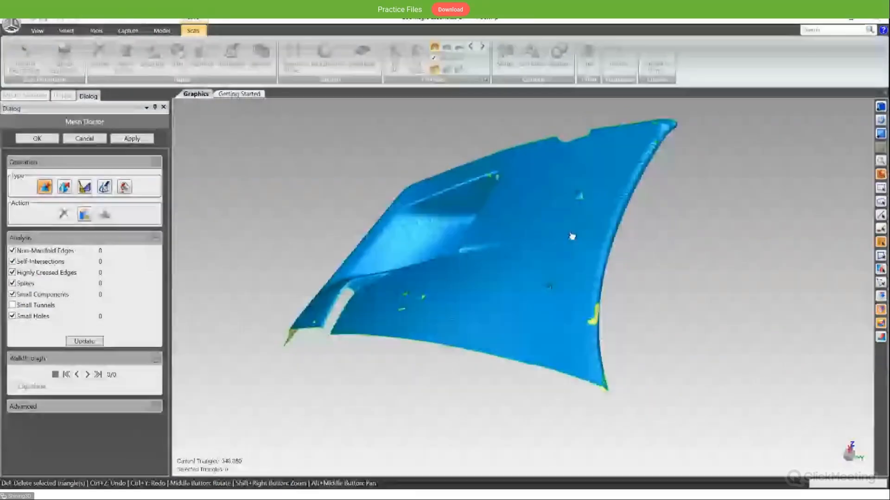
pyautogui.click(37, 139)
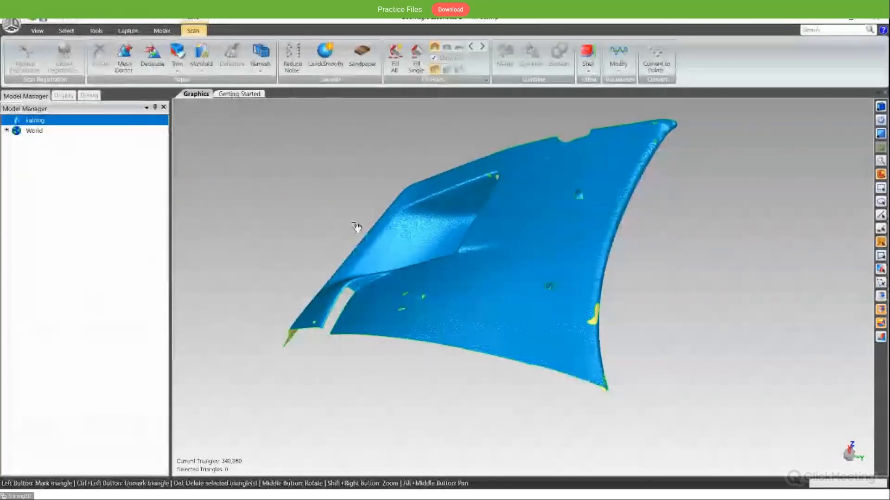
pyautogui.moveTo(357, 224); pyautogui.dragTo(464, 265, button='middle')
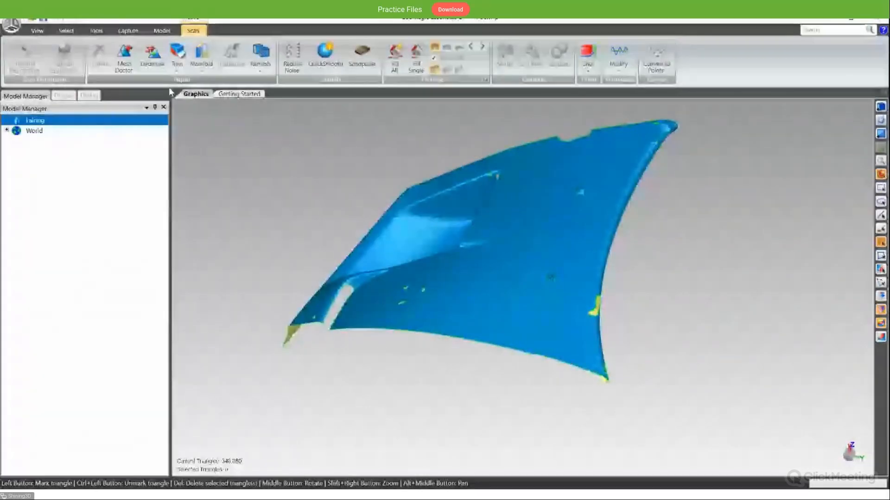
pyautogui.scroll(2, 396, 197)
pyautogui.moveTo(396, 196); pyautogui.dragTo(403, 246, button='middle')
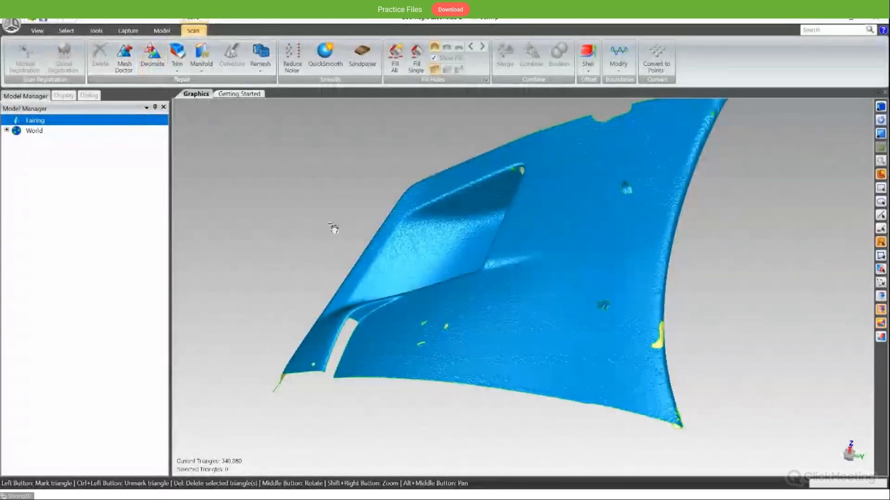
pyautogui.moveTo(332, 228); pyautogui.dragTo(341, 227, button='middle')
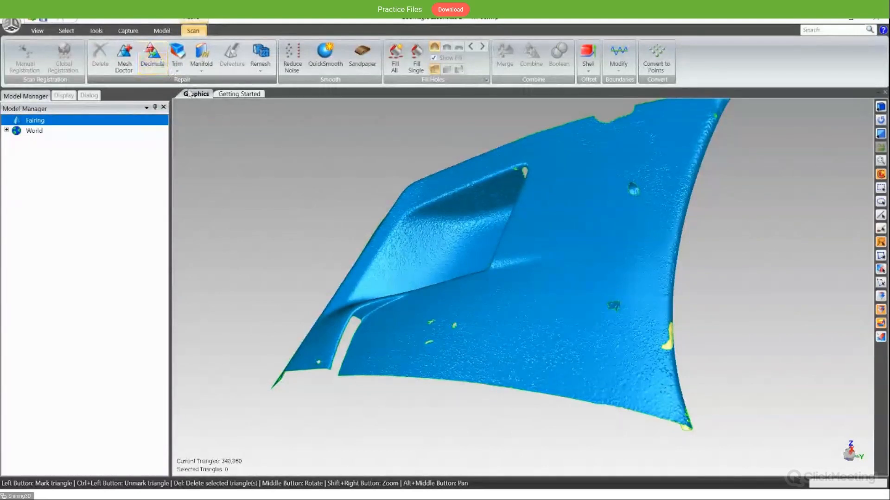
pyautogui.moveTo(380, 250); pyautogui.dragTo(369, 173, button='middle')
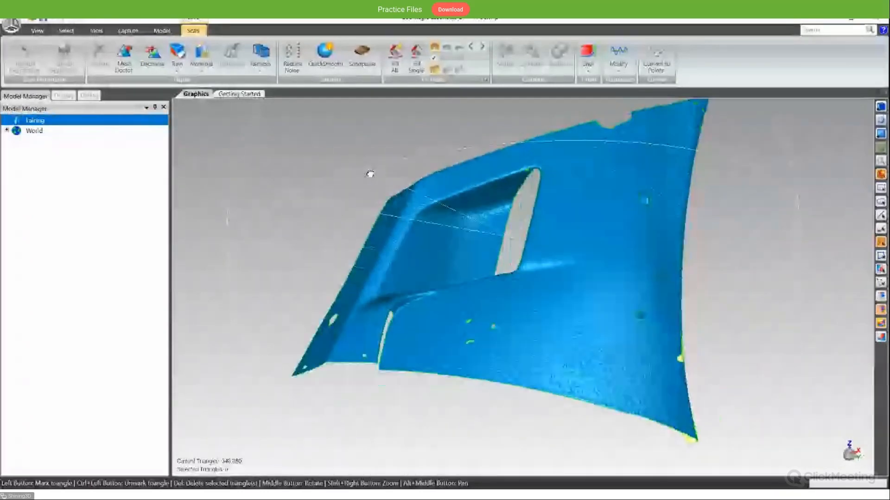
# - Start Trim with Plane on the fairing mesh and inspect the World XY system plane cutting through it from several angles
pyautogui.click(182, 56)
pyautogui.moveTo(386, 200); pyautogui.dragTo(355, 264, button='middle')
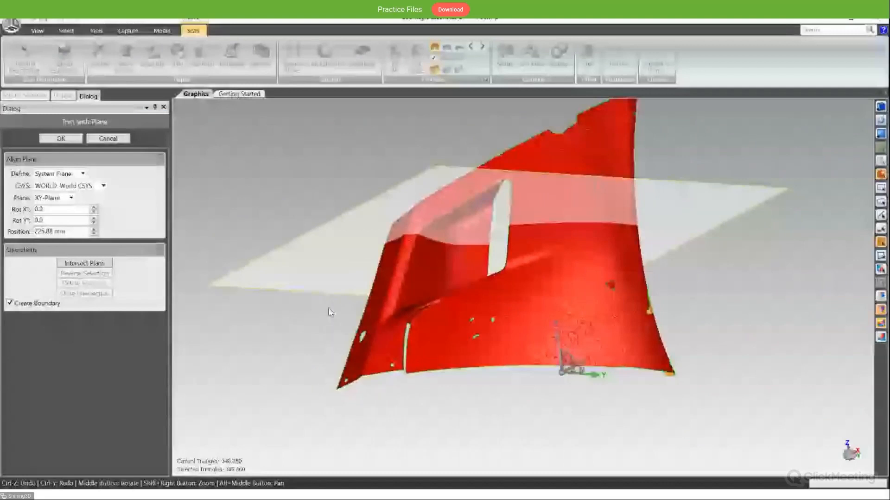
pyautogui.moveTo(328, 310); pyautogui.dragTo(398, 271, button='middle')
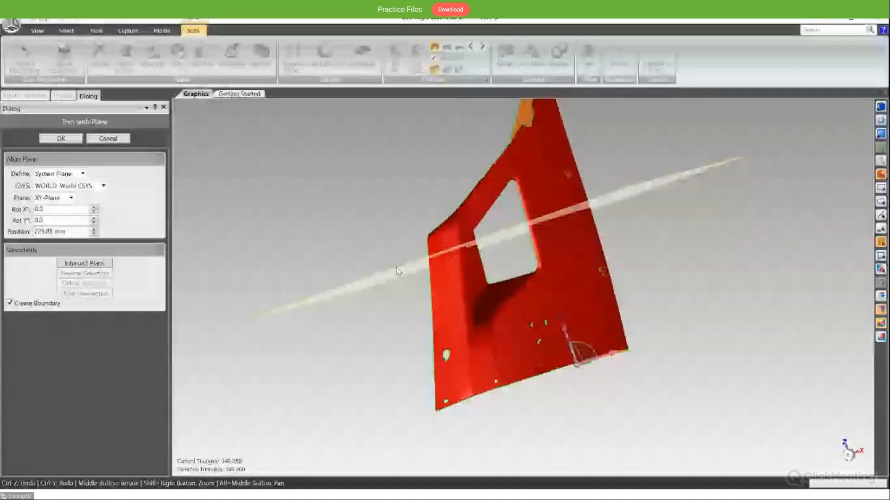
pyautogui.moveTo(418, 286); pyautogui.dragTo(55, 210, button='middle')
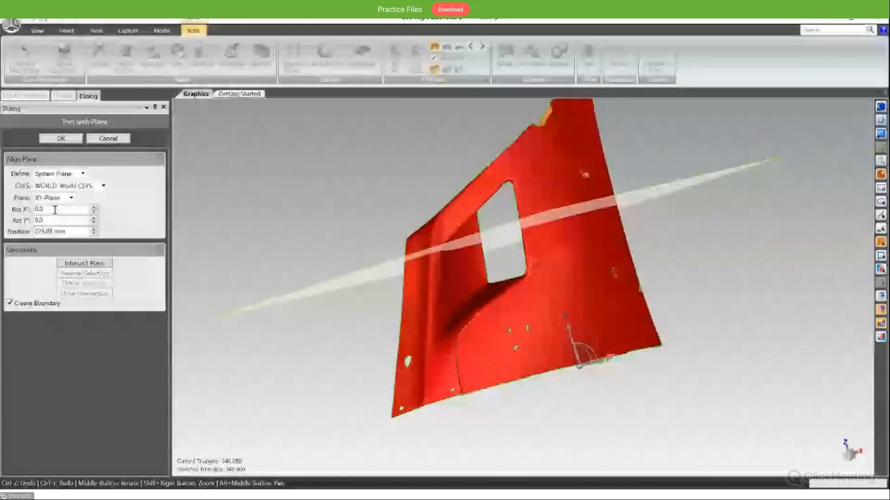
pyautogui.click(70, 174)
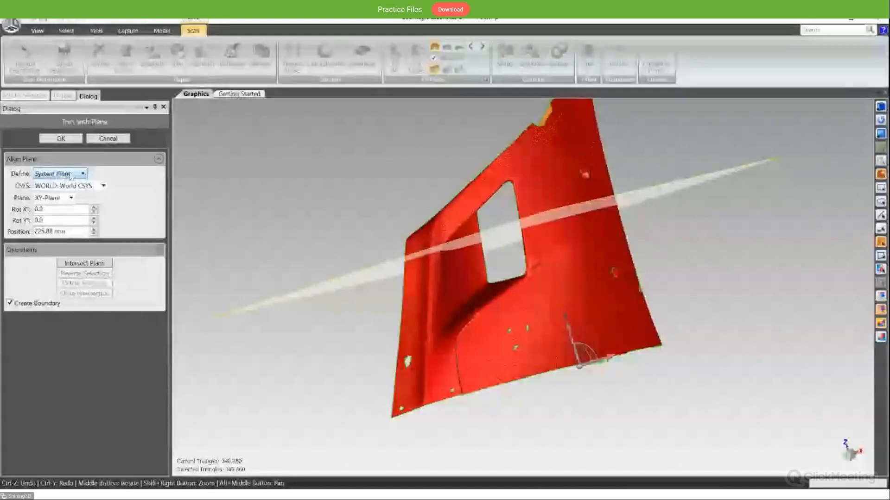
pyautogui.moveTo(477, 218); pyautogui.dragTo(493, 236, button='middle')
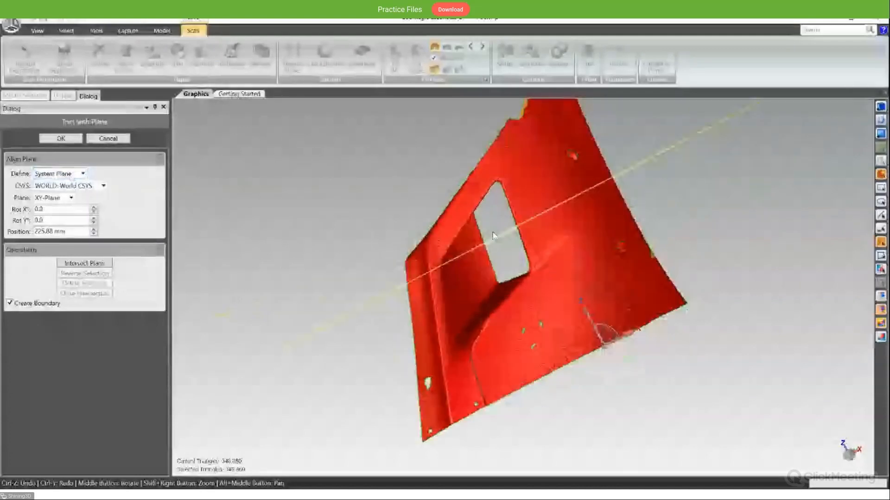
pyautogui.moveTo(403, 210); pyautogui.dragTo(519, 246, button='middle')
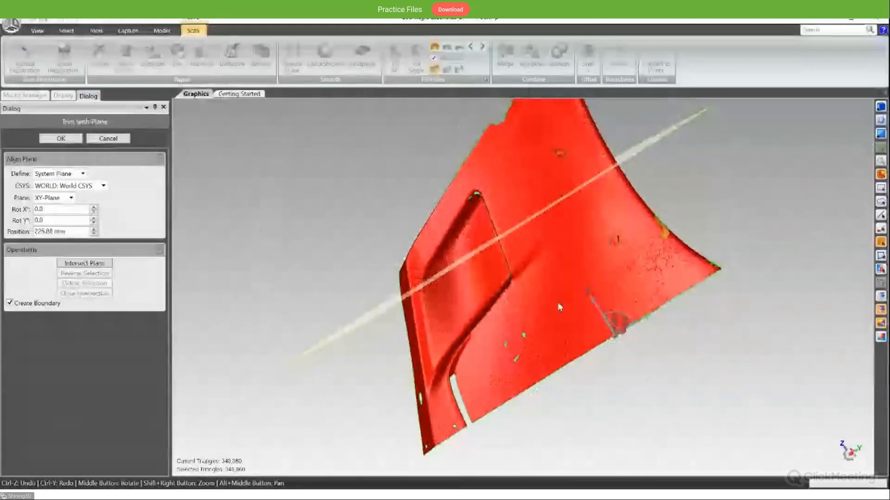
# - Define the trimming plane by a line drawn diagonally across the fairing and intersect the mesh with it
pyautogui.click(78, 174)
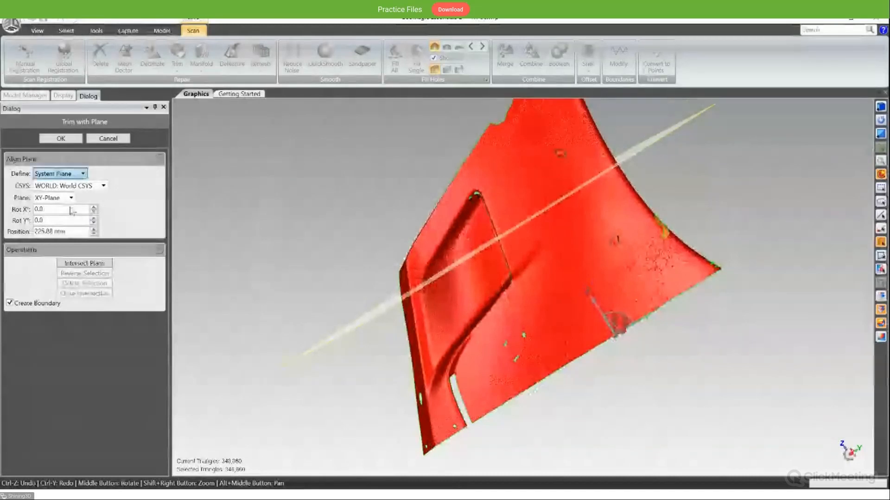
pyautogui.click(70, 208)
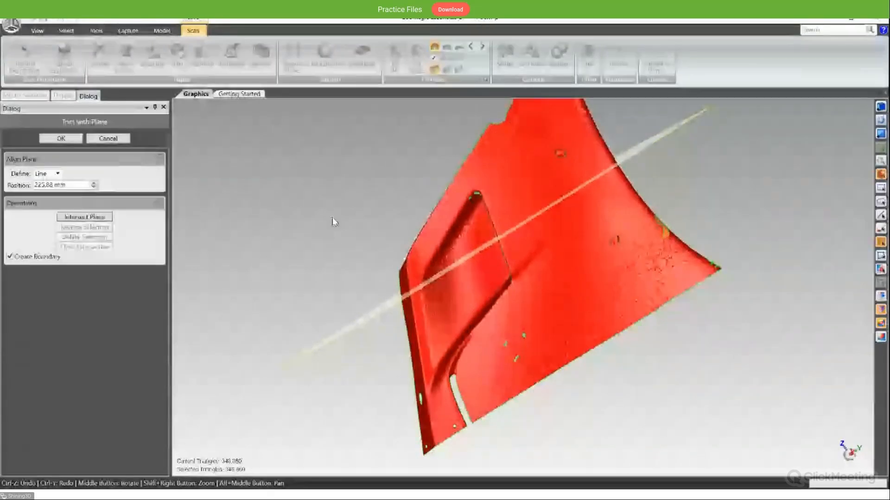
pyautogui.moveTo(333, 219); pyautogui.dragTo(389, 212, button='middle')
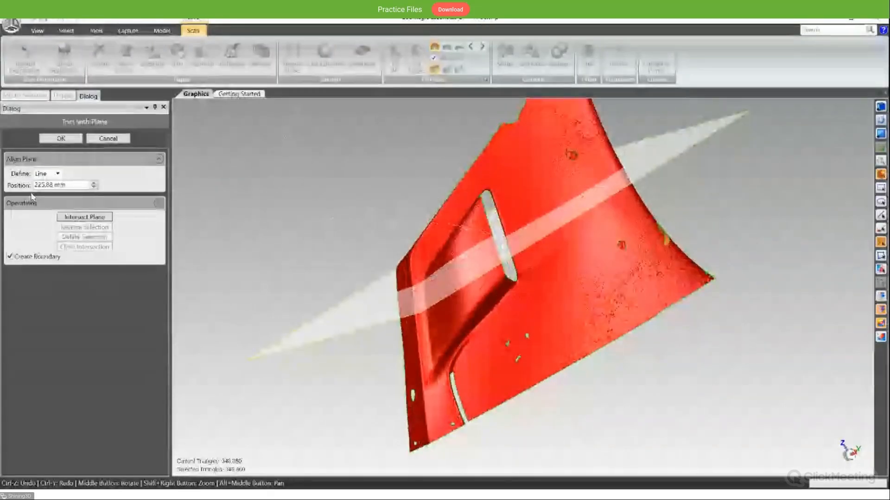
pyautogui.click(58, 176)
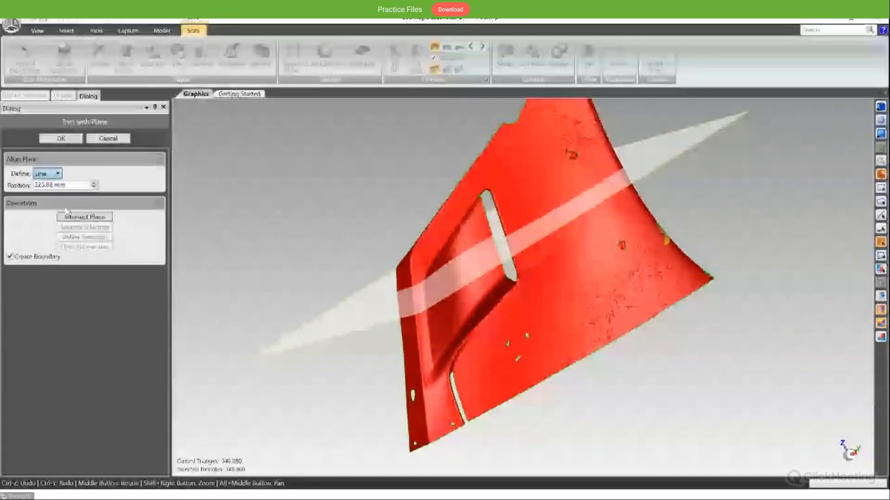
pyautogui.moveTo(378, 177); pyautogui.dragTo(401, 140, button='middle')
pyautogui.moveTo(400, 140); pyautogui.dragTo(655, 427)
pyautogui.moveTo(386, 319); pyautogui.dragTo(445, 351, button='middle')
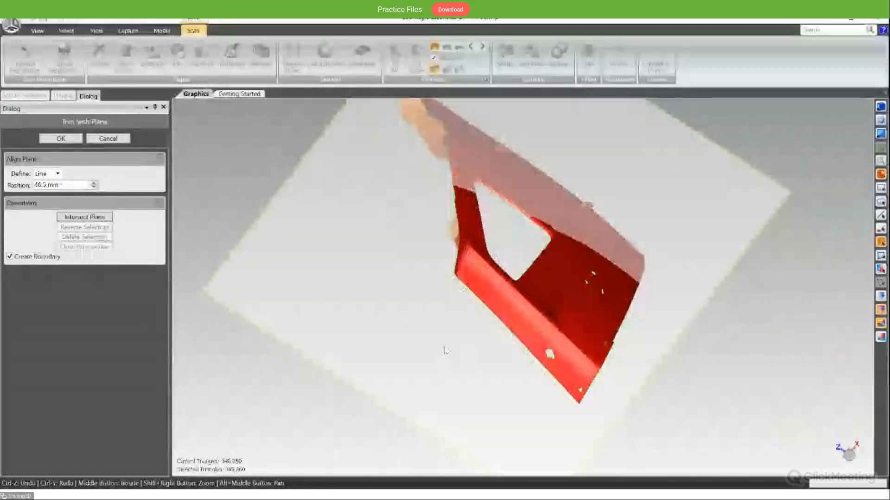
pyautogui.click(109, 217)
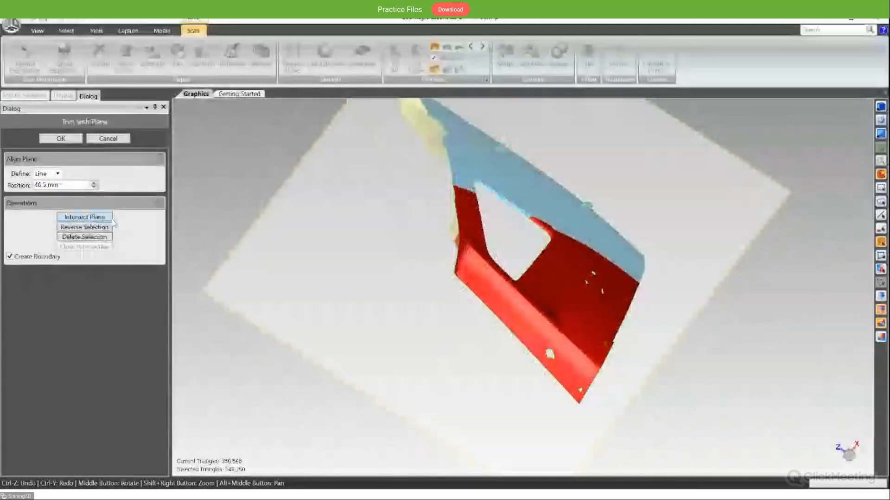
# - Reverse which side of the split fairing is selected, and redraw the plane's line diagonally across the part
pyautogui.moveTo(514, 296); pyautogui.dragTo(604, 240, button='middle')
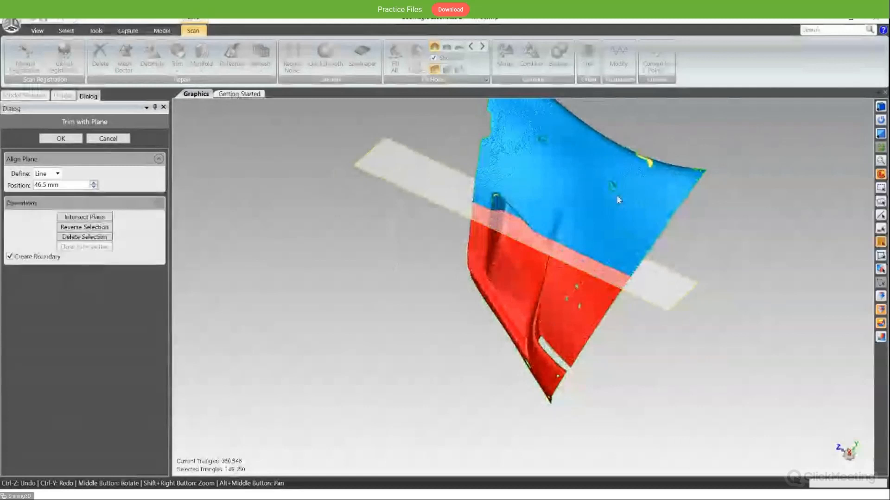
pyautogui.moveTo(617, 200); pyautogui.dragTo(614, 186, button='middle')
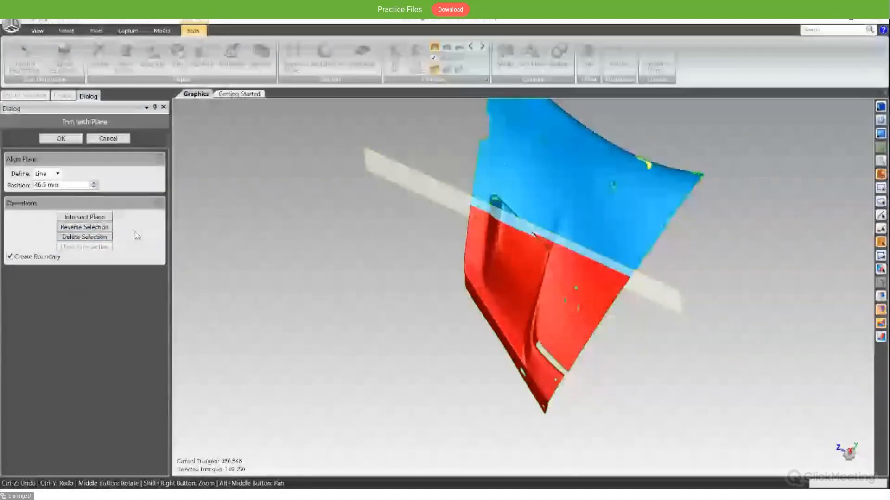
pyautogui.moveTo(503, 282); pyautogui.dragTo(510, 277, button='middle')
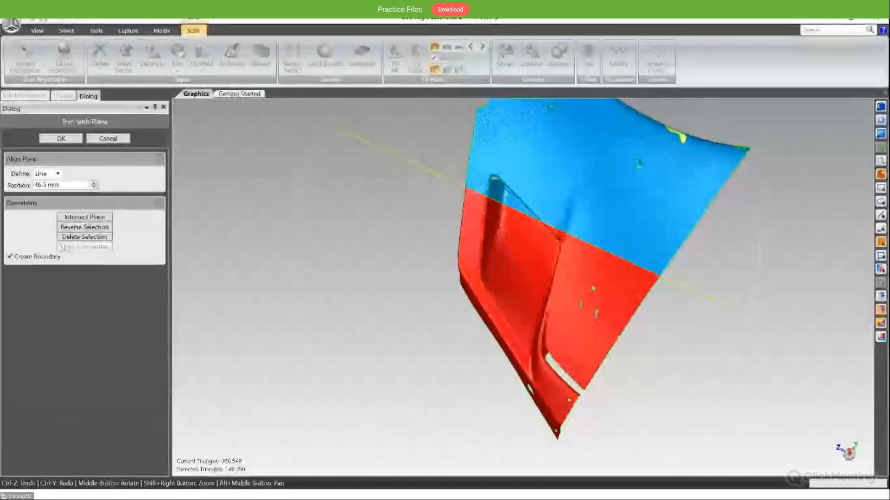
pyautogui.click(98, 229)
pyautogui.moveTo(379, 244); pyautogui.dragTo(471, 288, button='middle')
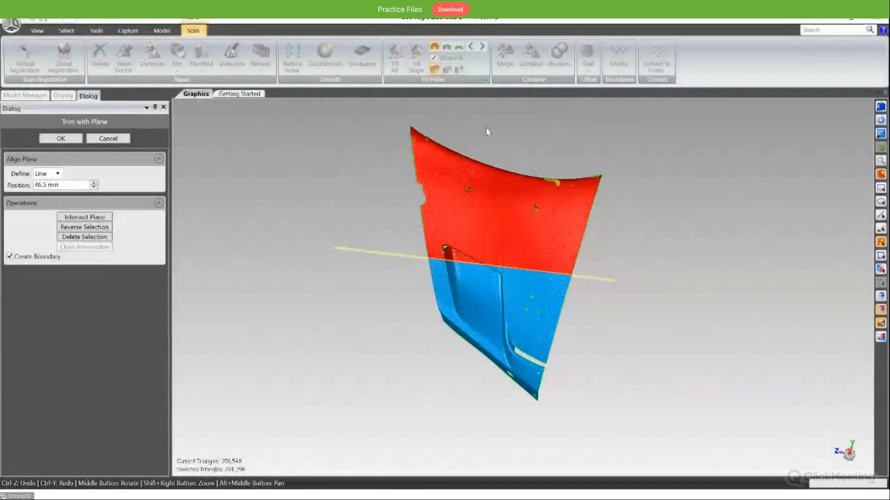
pyautogui.moveTo(371, 313); pyautogui.dragTo(564, 135)
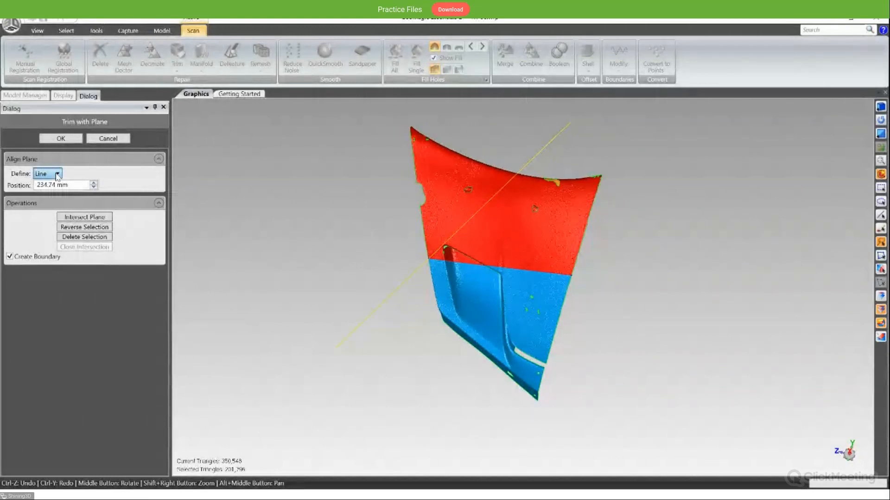
# - Align the trimming plane through three points picked on the fairing surface, inspect it, and cancel the trim
pyautogui.click(72, 199)
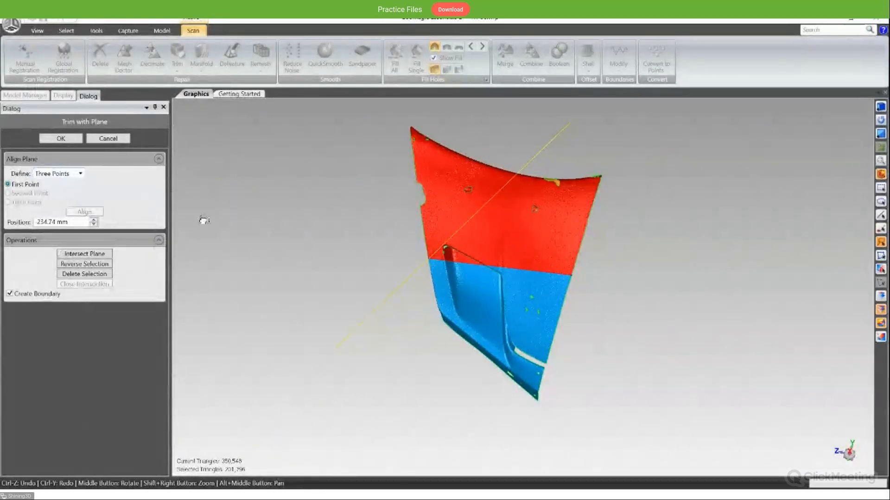
pyautogui.click(459, 206)
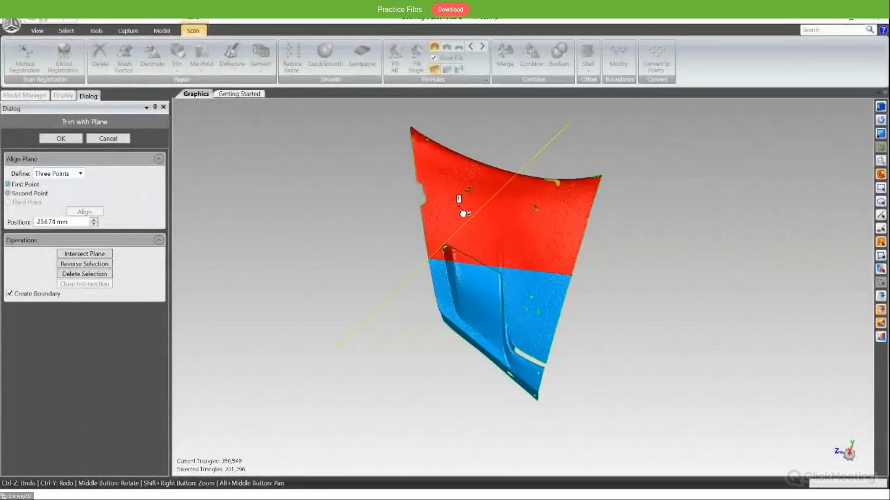
pyautogui.click(468, 274)
pyautogui.click(537, 232)
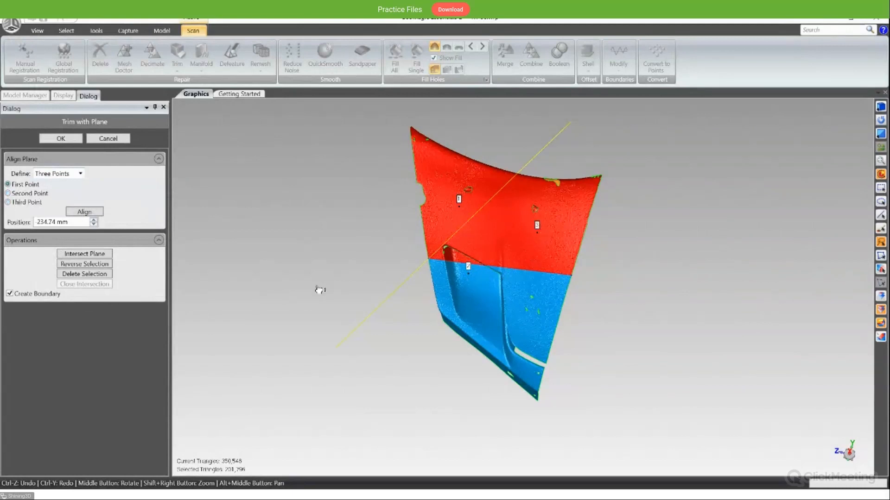
pyautogui.click(88, 213)
pyautogui.moveTo(305, 227); pyautogui.dragTo(302, 252, button='middle')
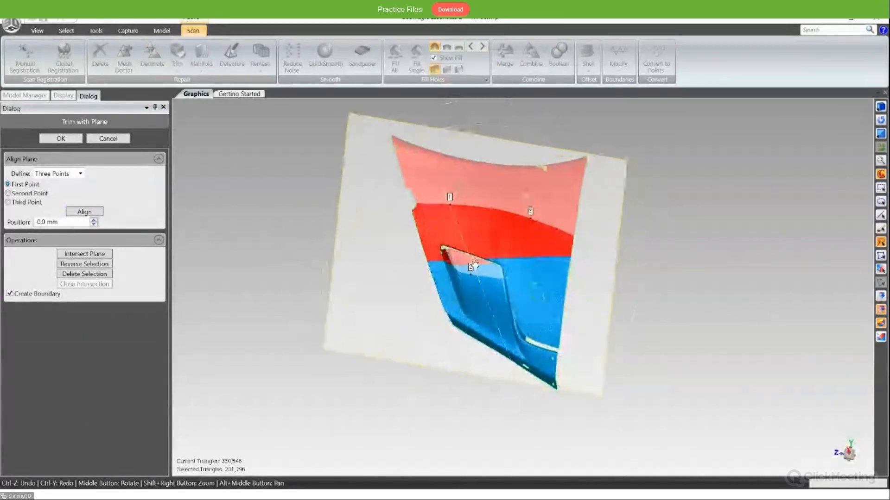
pyautogui.moveTo(475, 265); pyautogui.dragTo(470, 279, button='middle')
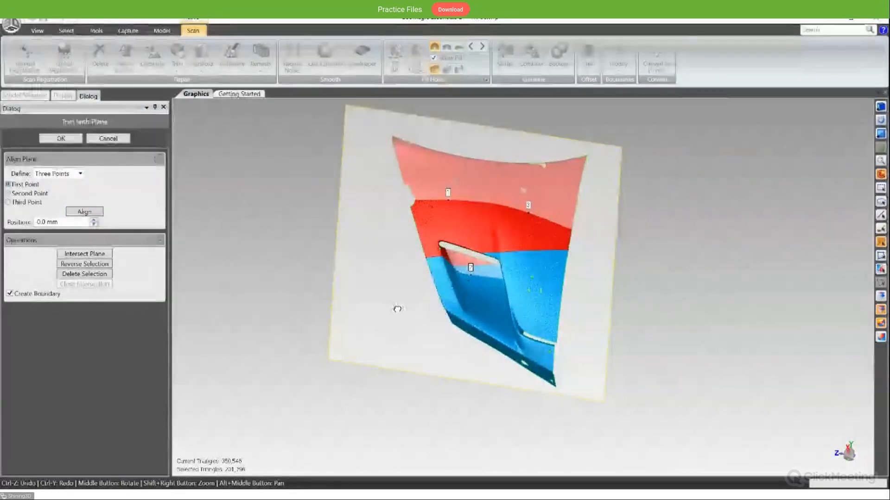
pyautogui.moveTo(397, 309); pyautogui.dragTo(339, 268, button='middle')
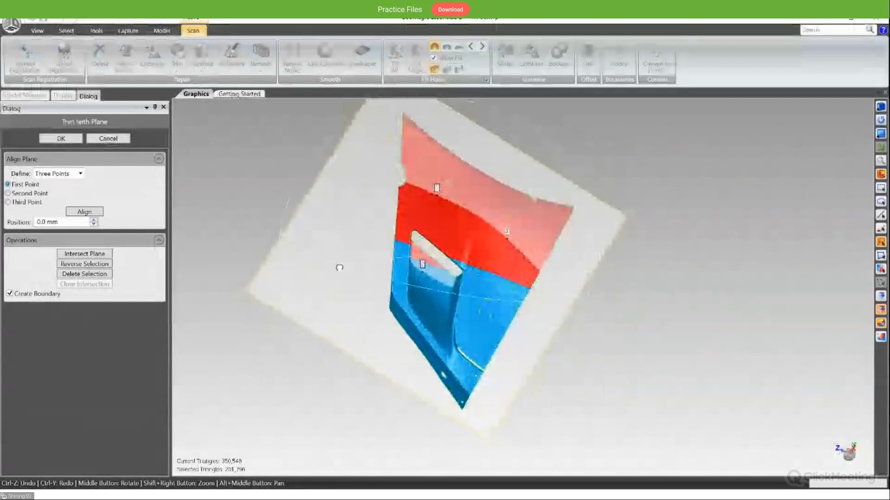
pyautogui.click(112, 139)
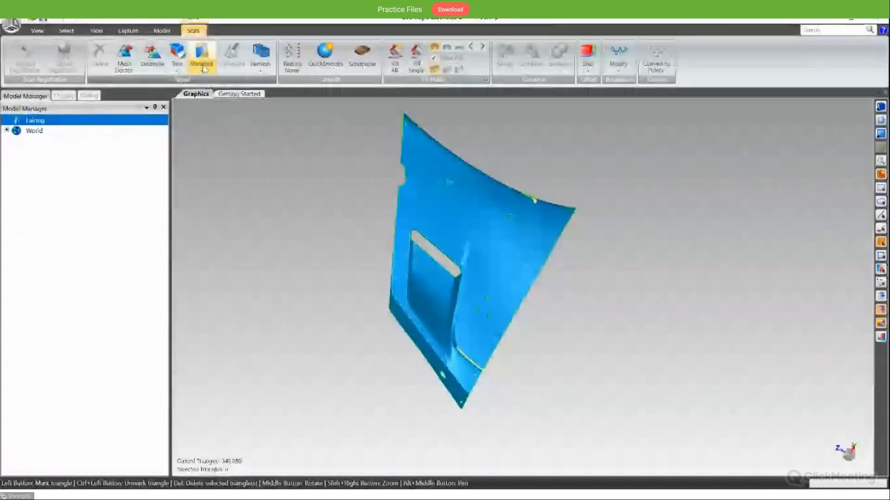
# - Delete a thin strip of triangles across the corner beside the narrow edge slot and remove the detached corner piece with Manifold
pyautogui.scroll(2, 445, 257)
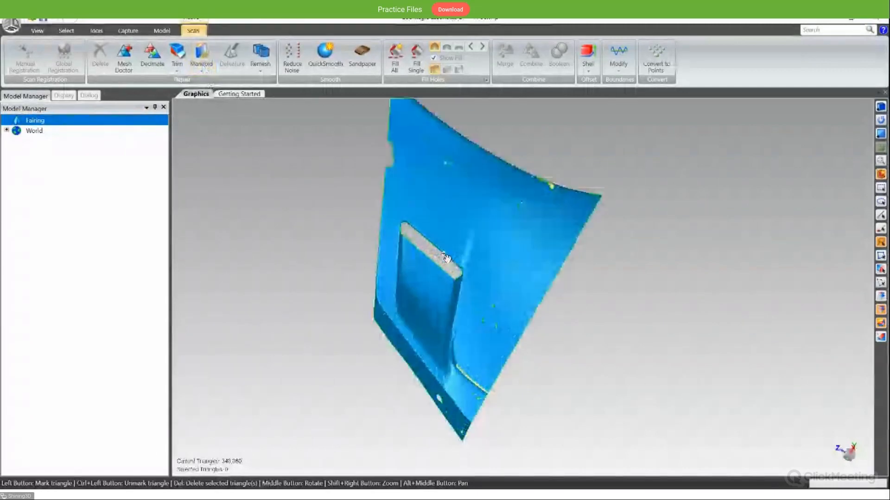
pyautogui.moveTo(446, 258); pyautogui.dragTo(466, 288, button='middle')
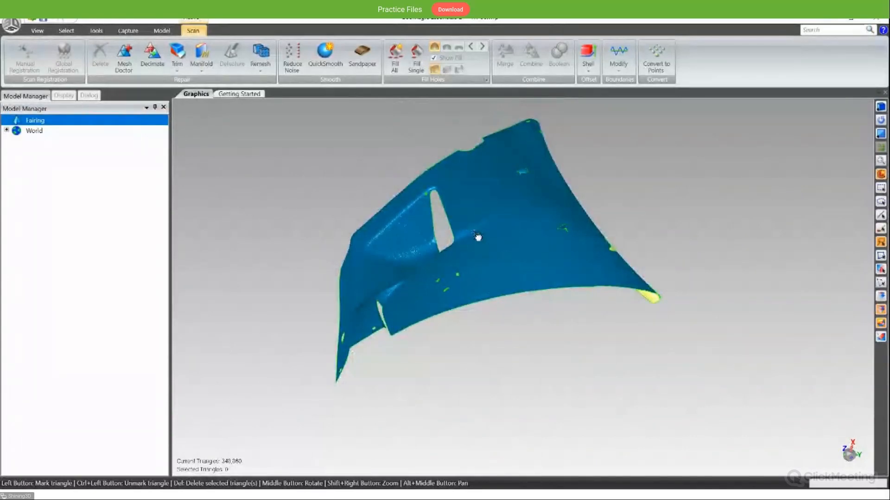
pyautogui.scroll(10, 358, 377)
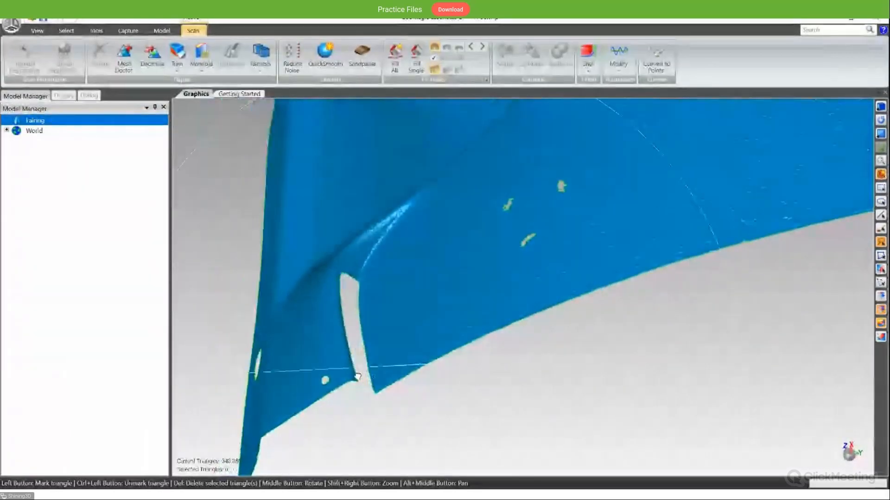
pyautogui.moveTo(357, 377); pyautogui.dragTo(350, 402, button='middle')
pyautogui.moveTo(362, 355); pyautogui.dragTo(429, 385)
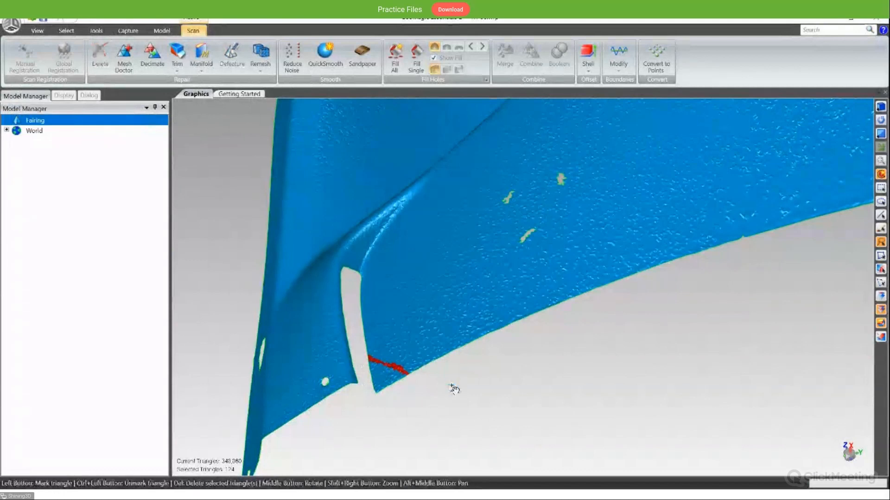
pyautogui.press('Delete')
pyautogui.moveTo(454, 372); pyautogui.dragTo(408, 372, button='middle')
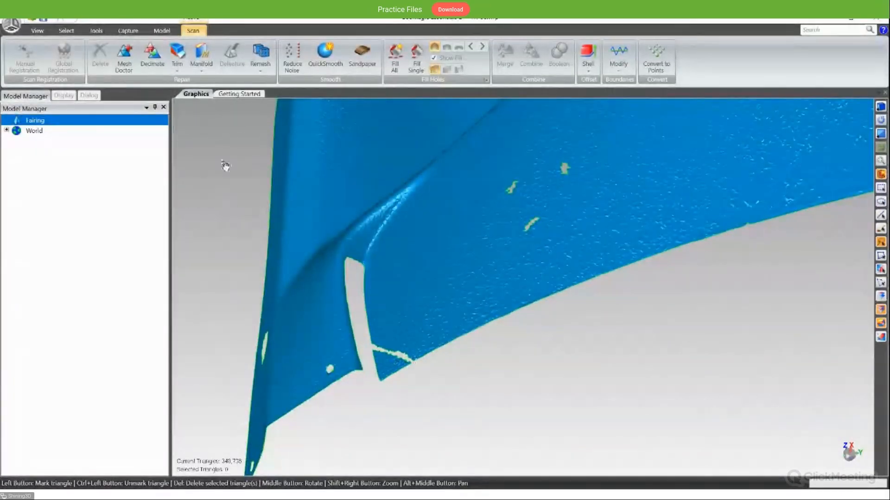
pyautogui.click(201, 52)
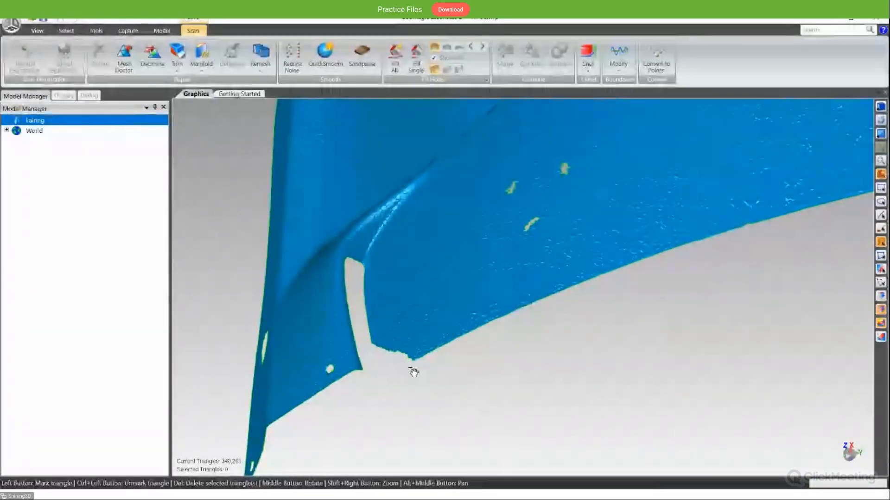
# - Examine the cut corner, the small holes and the outer edges of the fairing from several angles
pyautogui.scroll(-3, 401, 370)
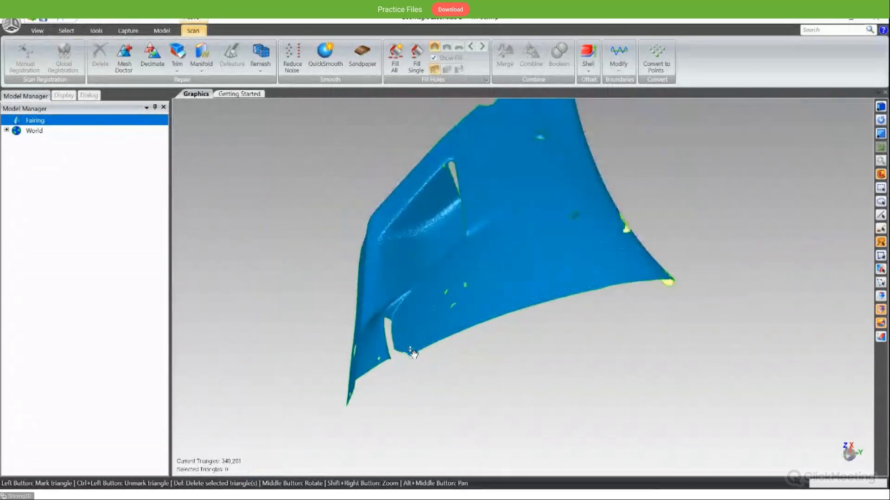
pyautogui.moveTo(470, 290); pyautogui.dragTo(466, 310, button='middle')
pyautogui.scroll(3, 529, 233)
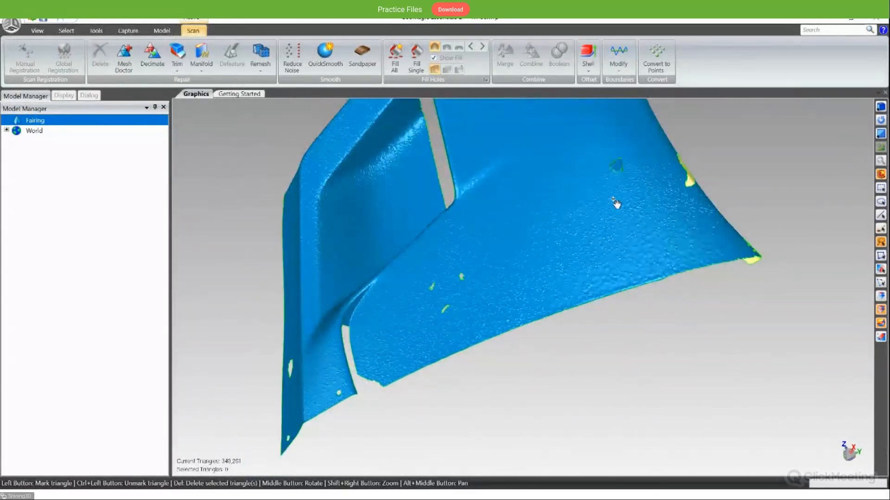
pyautogui.scroll(2, 566, 265)
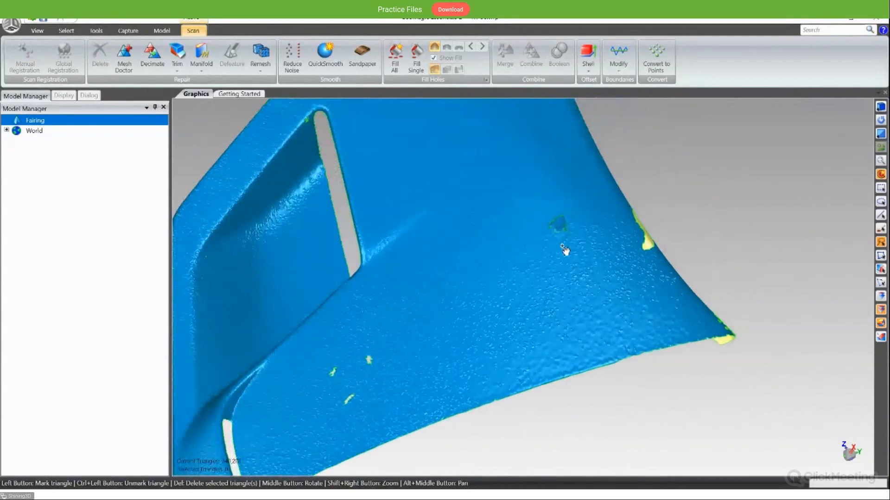
pyautogui.scroll(-2, 564, 246)
pyautogui.scroll(2, 564, 248)
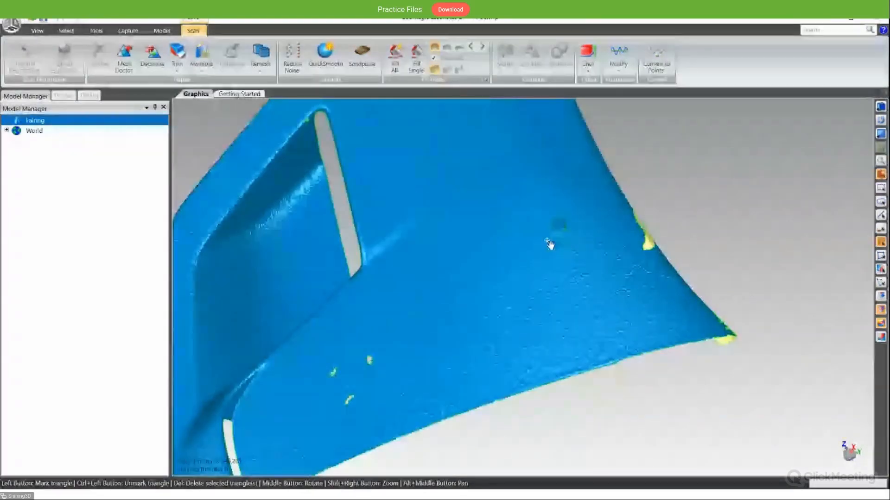
pyautogui.moveTo(550, 244); pyautogui.dragTo(559, 146, button='middle')
pyautogui.scroll(-2, 564, 209)
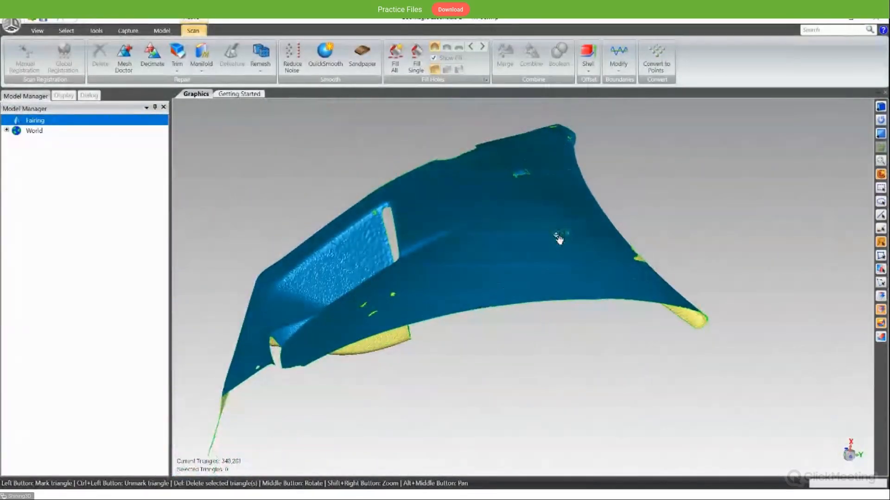
pyautogui.moveTo(558, 239); pyautogui.dragTo(529, 439, button='middle')
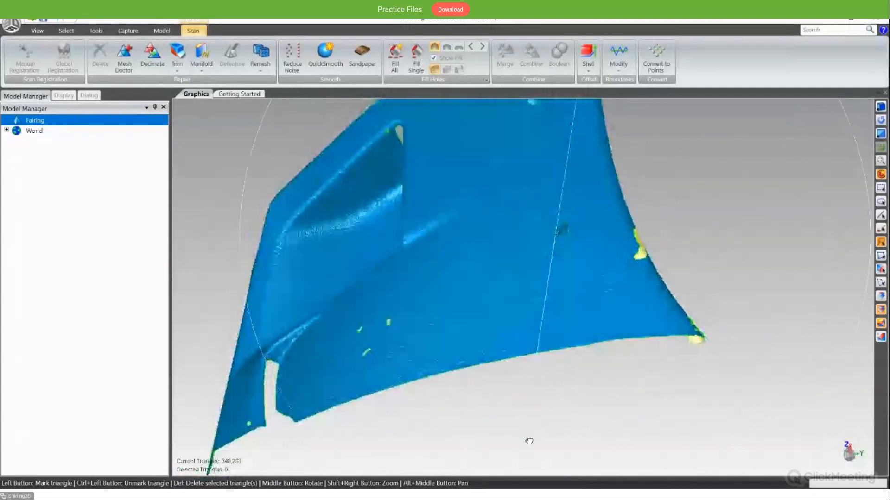
# - Select the triangles surrounding the ragged damaged spot in the middle of the fairing's broad surface
pyautogui.moveTo(592, 243); pyautogui.dragTo(578, 294, button='middle')
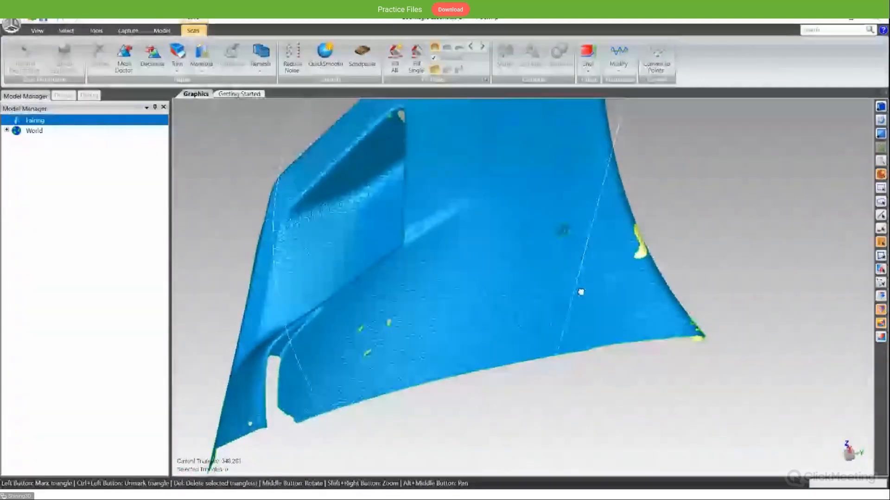
pyautogui.scroll(3, 566, 234)
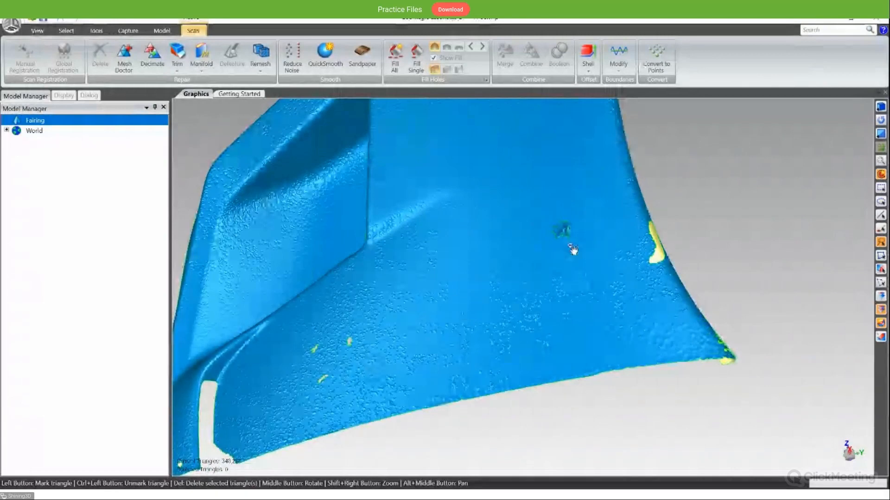
pyautogui.click(66, 31)
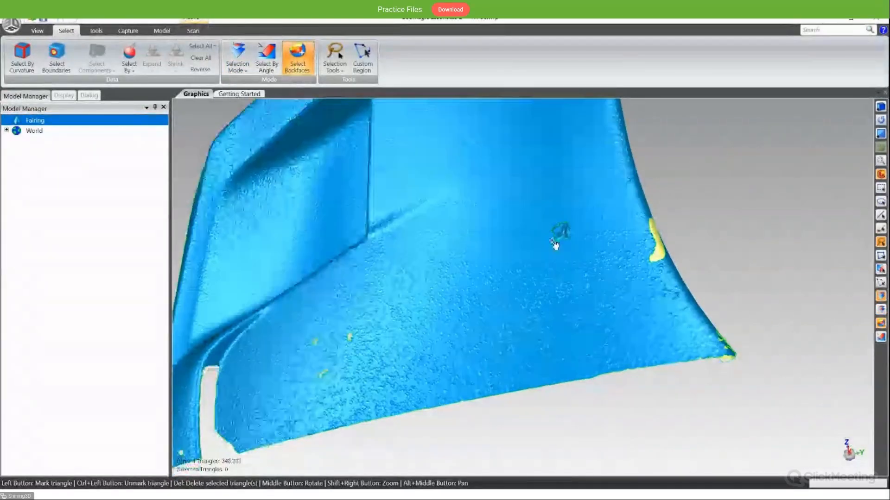
pyautogui.moveTo(562, 224); pyautogui.dragTo(546, 86, button='middle')
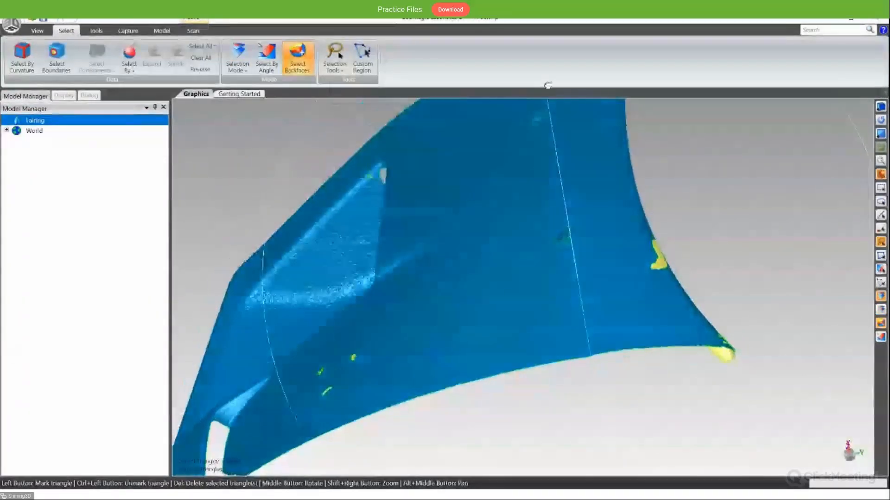
pyautogui.scroll(-3, 592, 265)
pyautogui.scroll(6, 584, 259)
pyautogui.moveTo(559, 321); pyautogui.dragTo(521, 246, button='middle')
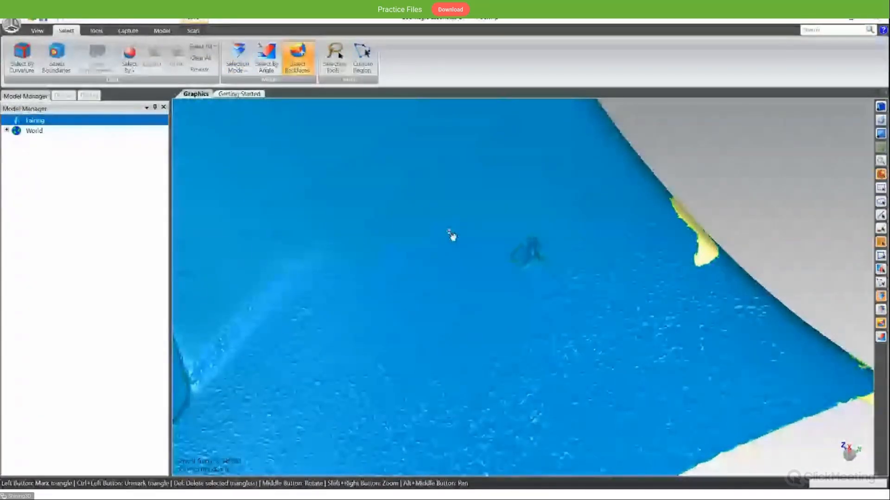
pyautogui.click(540, 253)
pyautogui.moveTo(556, 282)
pyautogui.mouseDown(button='middle')
pyautogui.moveTo(530, 222)
pyautogui.moveTo(552, 228)
pyautogui.moveTo(548, 281)
pyautogui.mouseUp(button='middle')
pyautogui.scroll(5, 529, 280)
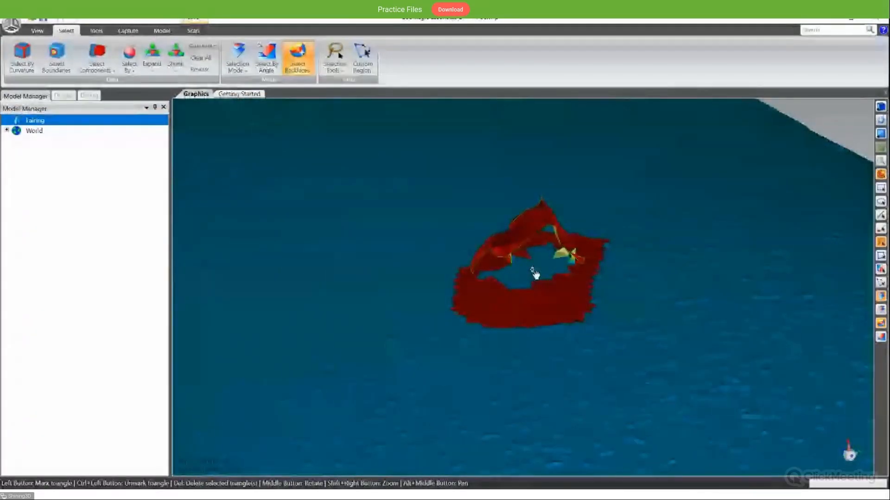
pyautogui.scroll(-5, 535, 274)
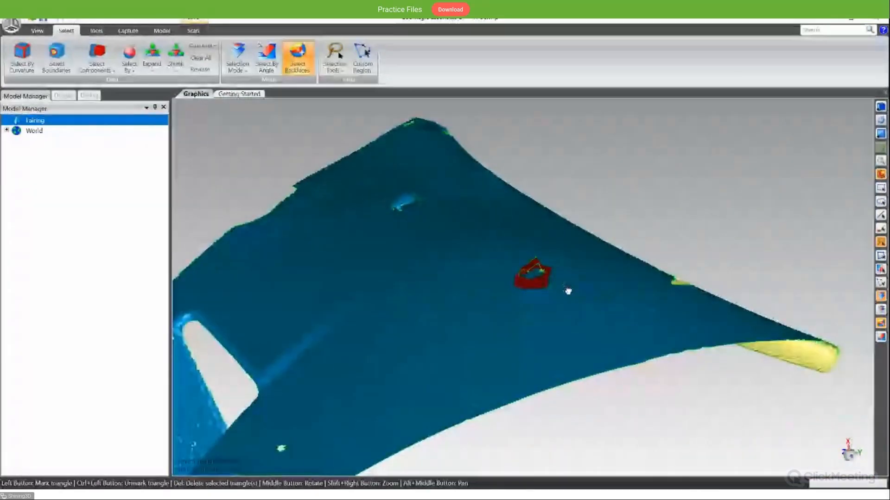
pyautogui.moveTo(568, 292); pyautogui.dragTo(381, 284, button='middle')
# - Extend the selection over the whole damaged spot, including its folded triangles, and repair it with Defeature
pyautogui.click(193, 30)
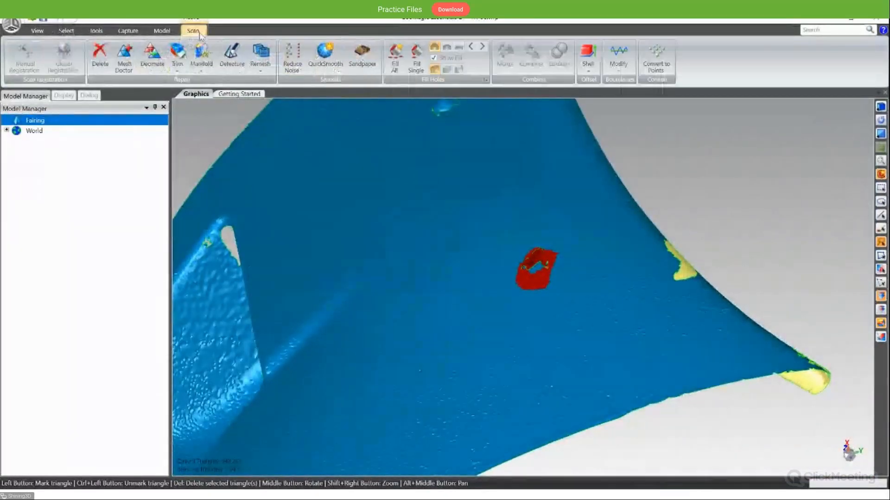
pyautogui.click(232, 65)
pyautogui.moveTo(553, 306)
pyautogui.mouseDown(button='middle')
pyautogui.moveTo(539, 272)
pyautogui.moveTo(546, 302)
pyautogui.moveTo(538, 312)
pyautogui.moveTo(562, 312)
pyautogui.mouseUp(button='middle')
pyautogui.scroll(3, 547, 299)
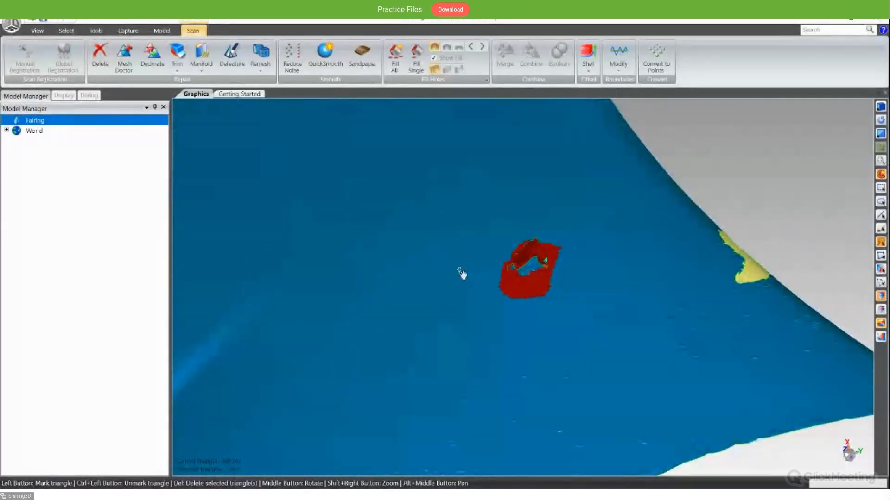
pyautogui.click(67, 31)
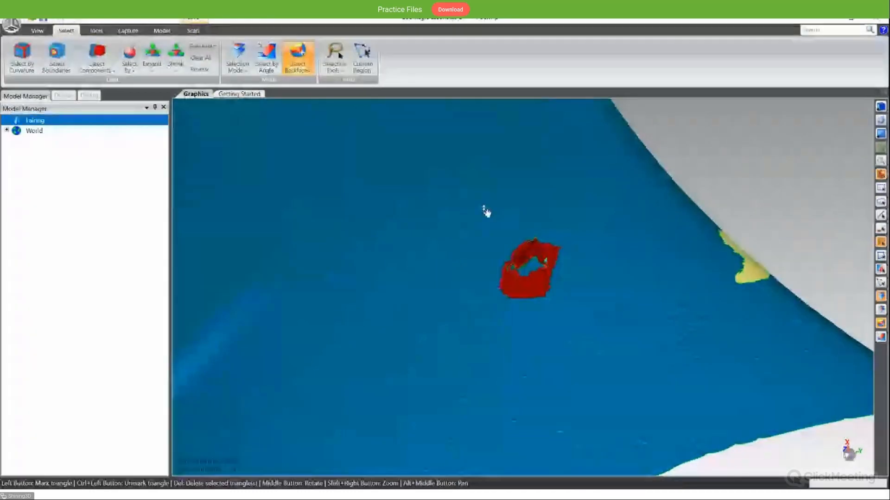
pyautogui.scroll(-2, 540, 283)
pyautogui.scroll(3, 546, 294)
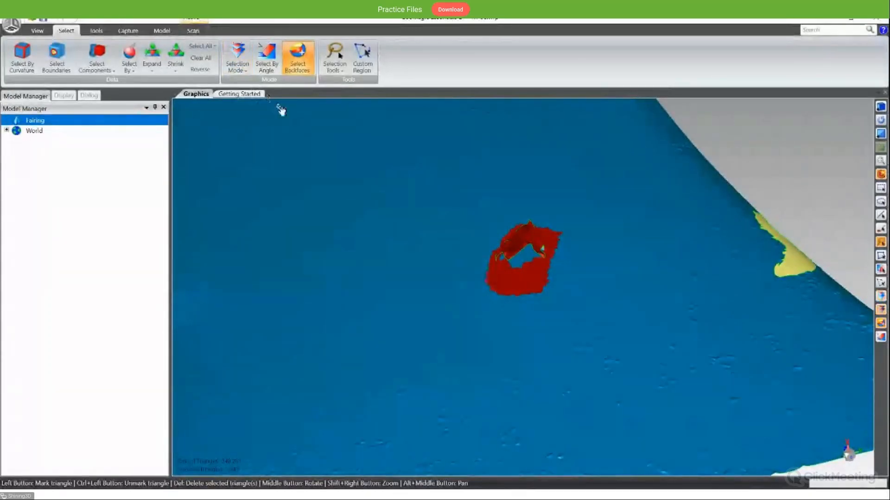
pyautogui.moveTo(513, 246); pyautogui.dragTo(501, 316, button='middle')
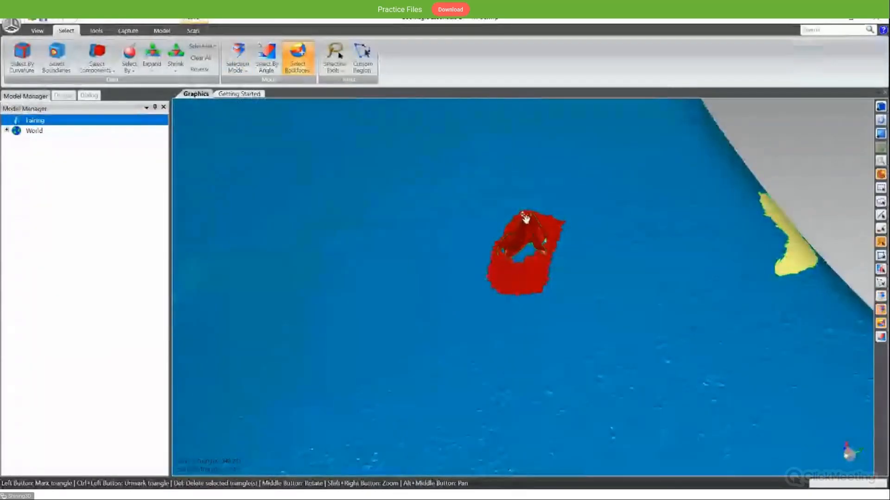
pyautogui.moveTo(525, 208); pyautogui.dragTo(491, 283, button='middle')
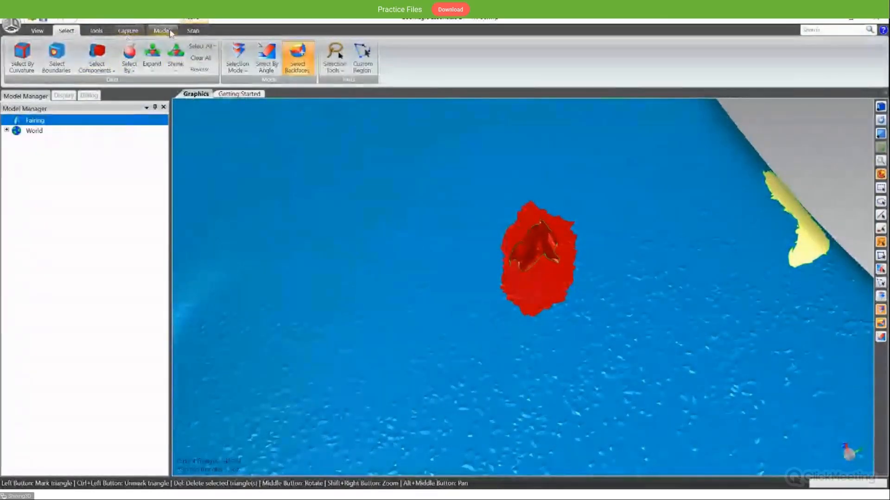
pyautogui.click(193, 31)
pyautogui.click(231, 54)
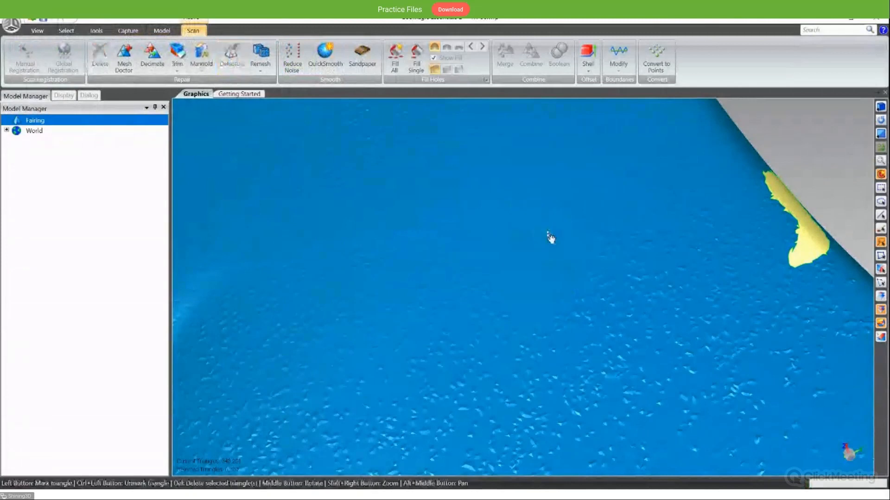
# - Examine the repaired surface and the remaining ragged opening near the notched edge of the fairing up close
pyautogui.scroll(3, 550, 238)
pyautogui.scroll(-5, 550, 238)
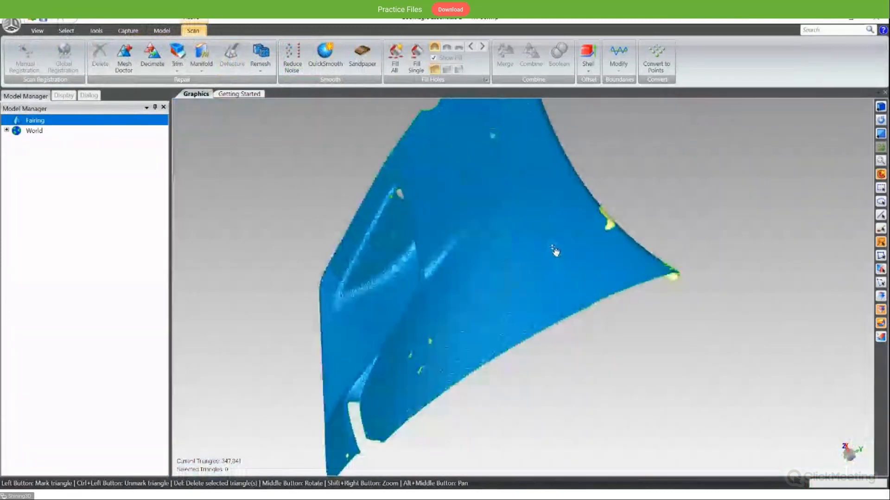
pyautogui.keyDown('alt'); pyautogui.moveTo(560, 247); pyautogui.dragTo(546, 289, button='middle'); pyautogui.keyUp('alt')
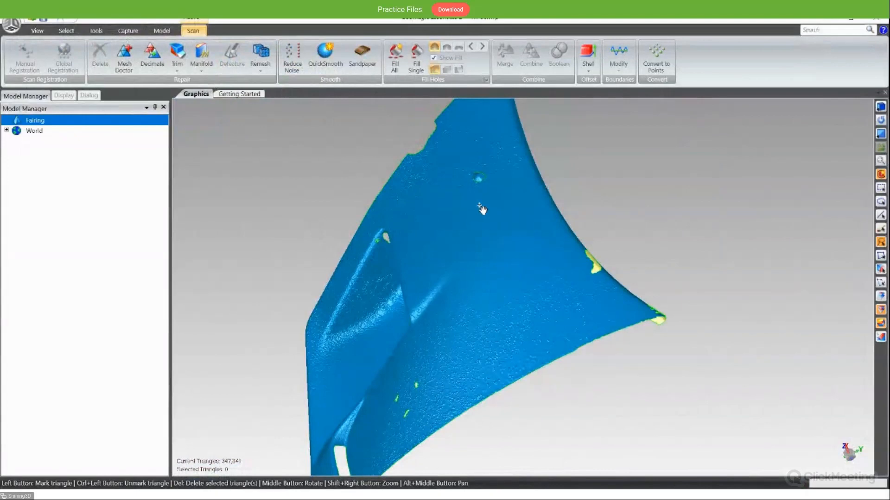
pyautogui.moveTo(514, 282)
pyautogui.mouseDown(button='middle')
pyautogui.moveTo(522, 298)
pyautogui.moveTo(556, 199)
pyautogui.moveTo(582, 235)
pyautogui.moveTo(561, 251)
pyautogui.moveTo(576, 252)
pyautogui.moveTo(611, 222)
pyautogui.moveTo(496, 274)
pyautogui.mouseUp(button='middle')
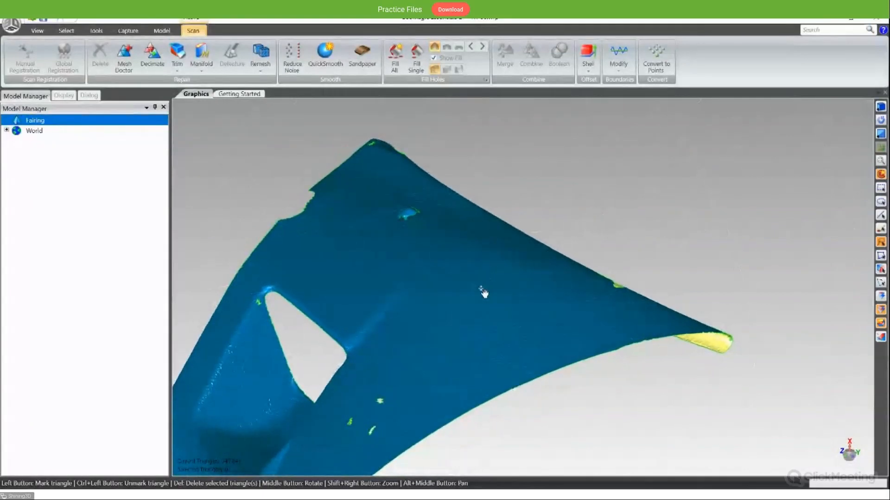
pyautogui.moveTo(520, 306); pyautogui.dragTo(493, 350, button='middle')
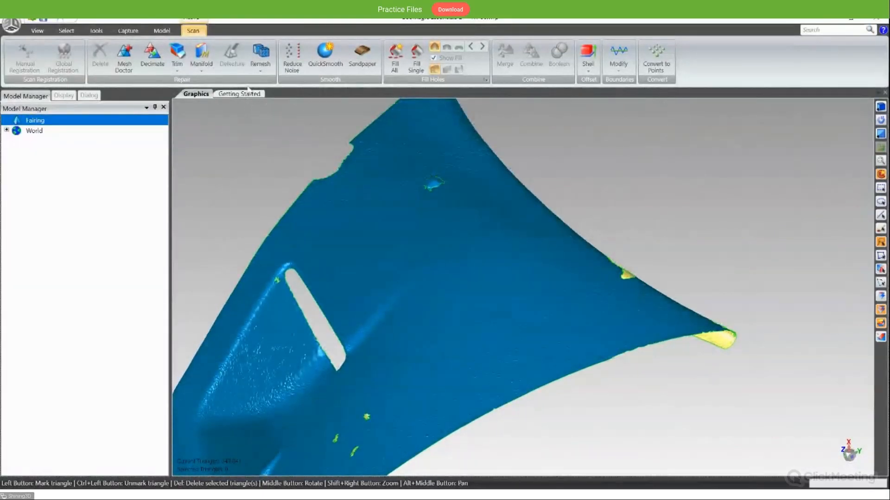
pyautogui.scroll(3, 455, 195)
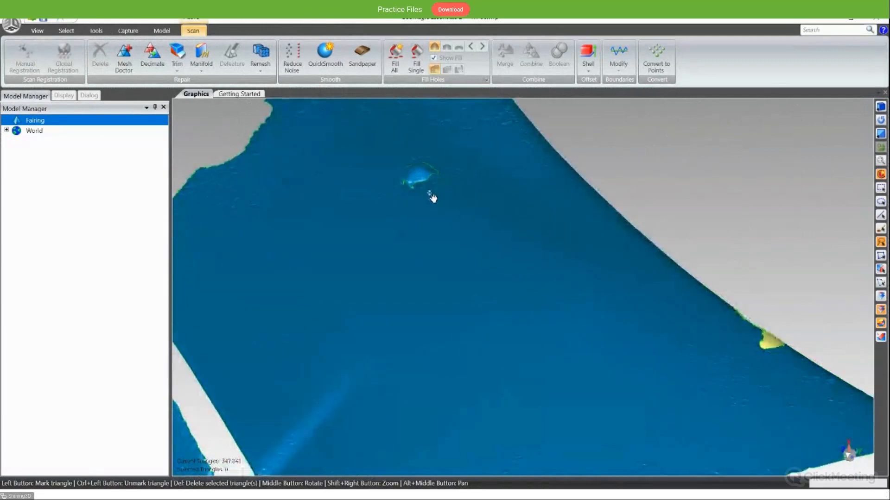
pyautogui.scroll(-2, 416, 191)
pyautogui.scroll(3, 416, 191)
pyautogui.moveTo(401, 235); pyautogui.dragTo(350, 298, button='middle')
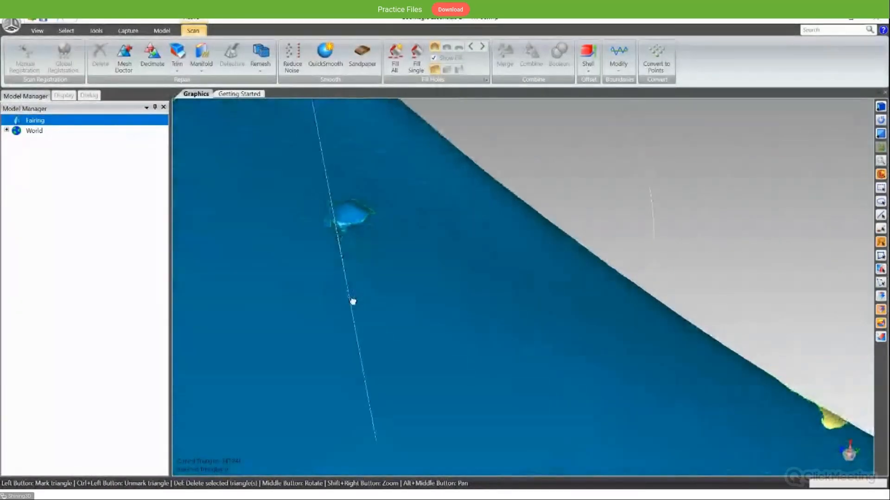
pyautogui.scroll(-3, 345, 238)
pyautogui.scroll(5, 345, 237)
pyautogui.moveTo(347, 241); pyautogui.dragTo(346, 224, button='middle')
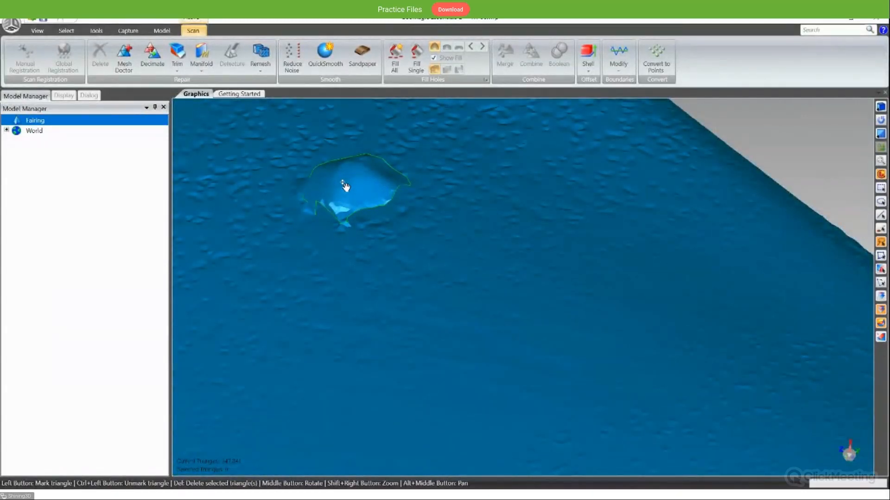
pyautogui.moveTo(345, 186); pyautogui.dragTo(431, 284, button='middle')
# - Examine the whole fairing for remaining defects, from the triangular opening to the notched edge
pyautogui.scroll(-3, 426, 280)
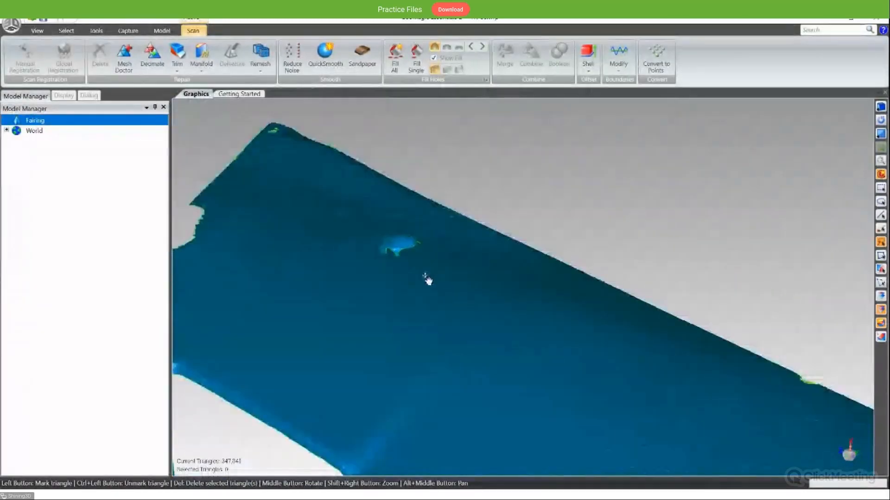
pyautogui.scroll(-2, 427, 281)
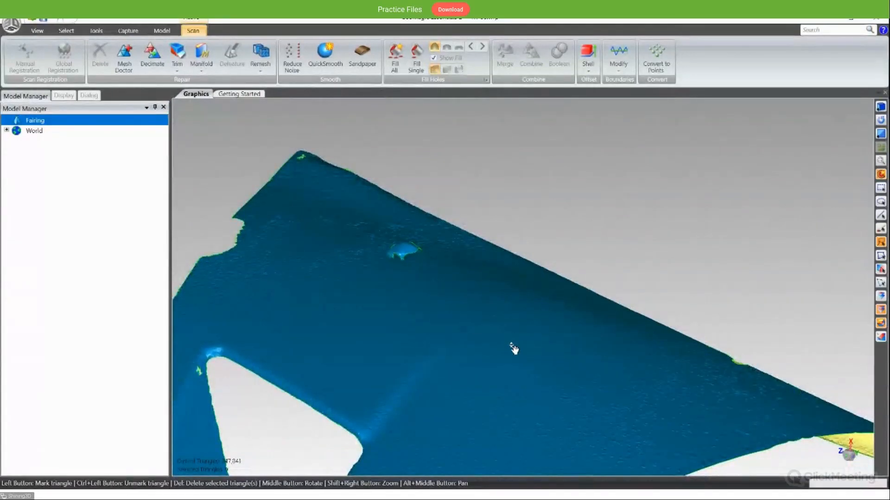
pyautogui.scroll(-3, 515, 378)
pyautogui.scroll(-2, 564, 284)
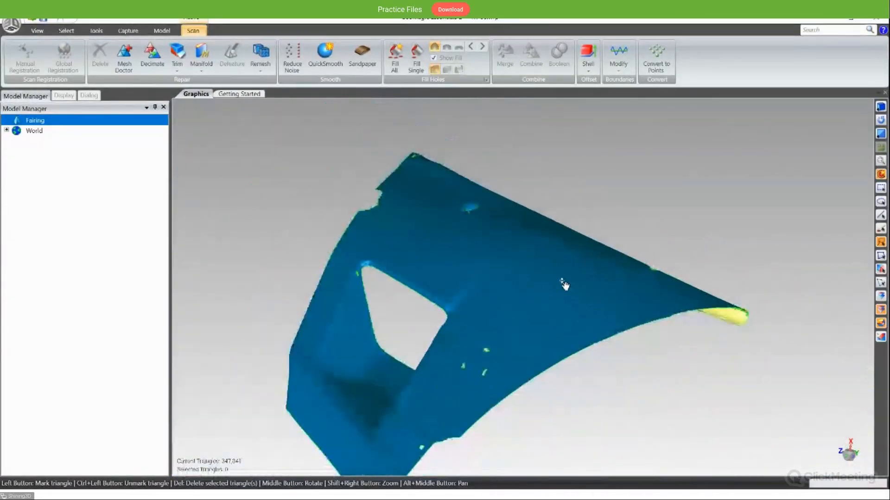
pyautogui.moveTo(564, 284); pyautogui.dragTo(516, 342, button='middle')
pyautogui.scroll(-2, 516, 341)
pyautogui.scroll(5, 512, 340)
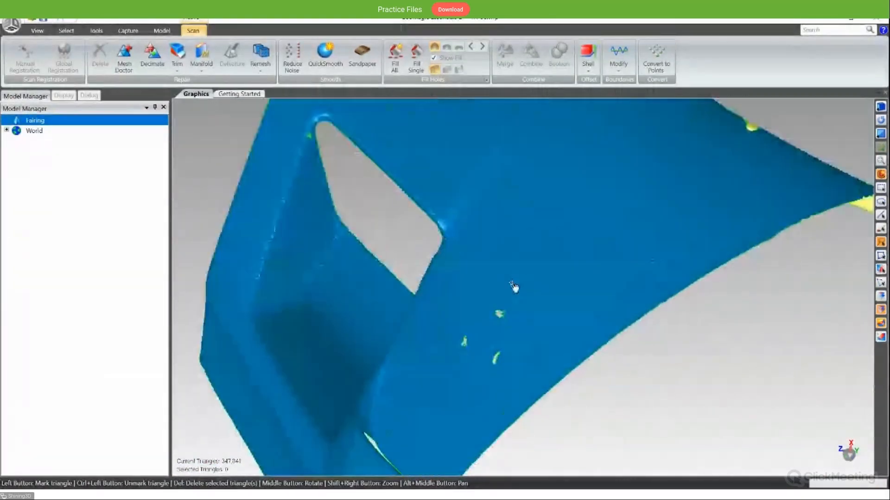
pyautogui.keyDown('alt'); pyautogui.moveTo(530, 209); pyautogui.dragTo(536, 318, button='middle'); pyautogui.keyUp('alt')
pyautogui.keyDown('alt'); pyautogui.moveTo(504, 164); pyautogui.dragTo(500, 204, button='middle'); pyautogui.keyUp('alt')
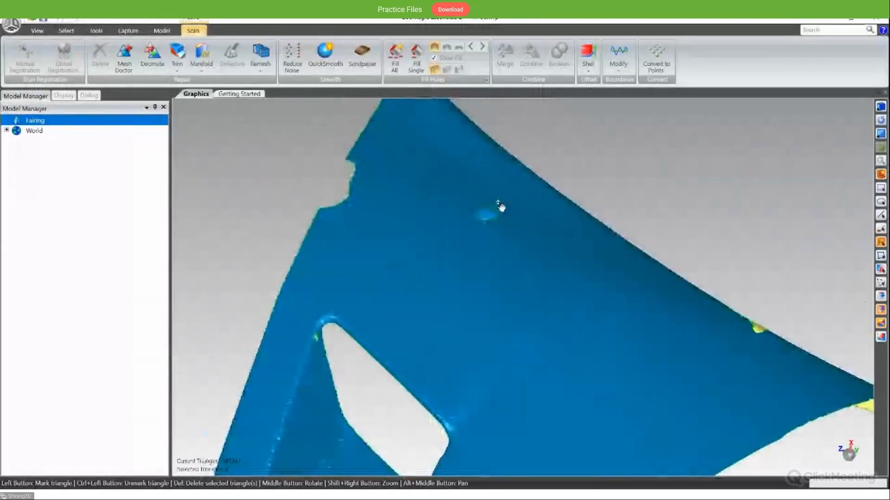
# - Select the triangles around the three small holes beside the triangular opening and repair them with Defeature
pyautogui.moveTo(507, 387); pyautogui.dragTo(532, 320, button='middle')
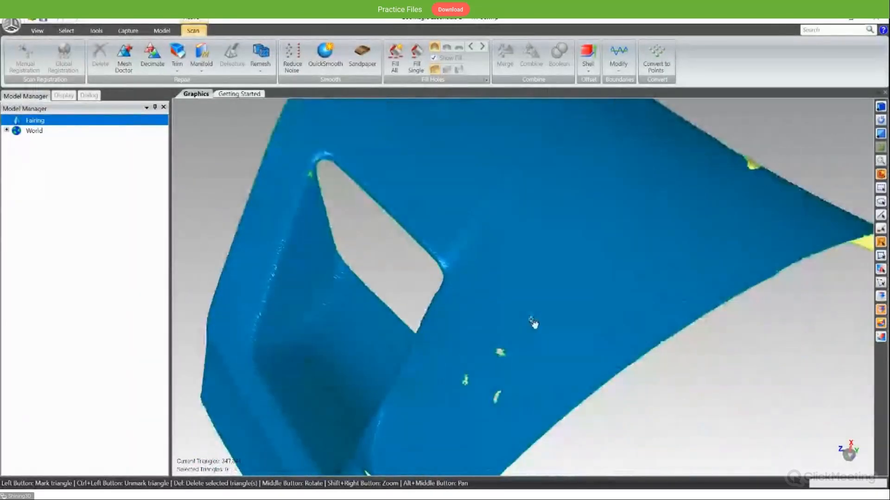
pyautogui.scroll(6, 500, 391)
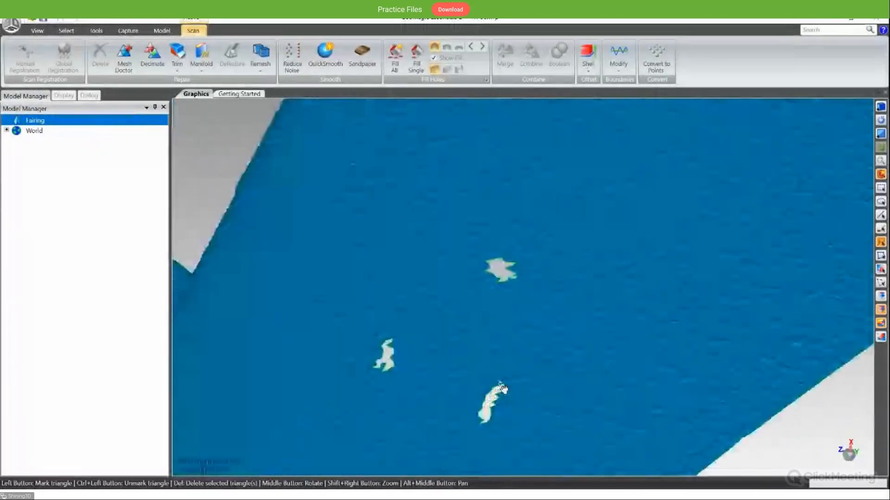
pyautogui.keyDown('alt'); pyautogui.moveTo(547, 381); pyautogui.dragTo(541, 320, button='middle'); pyautogui.keyUp('alt')
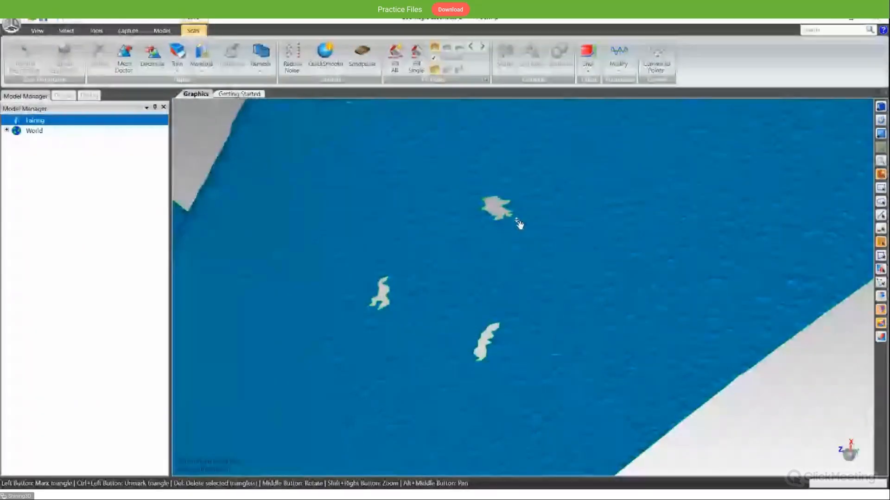
pyautogui.moveTo(516, 220); pyautogui.dragTo(521, 205)
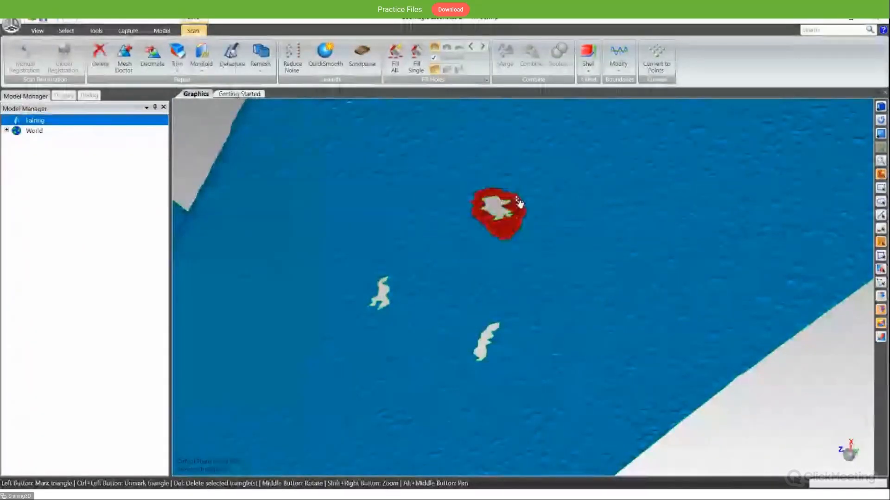
pyautogui.moveTo(402, 318); pyautogui.dragTo(403, 296)
pyautogui.moveTo(518, 368); pyautogui.dragTo(483, 365)
pyautogui.click(233, 56)
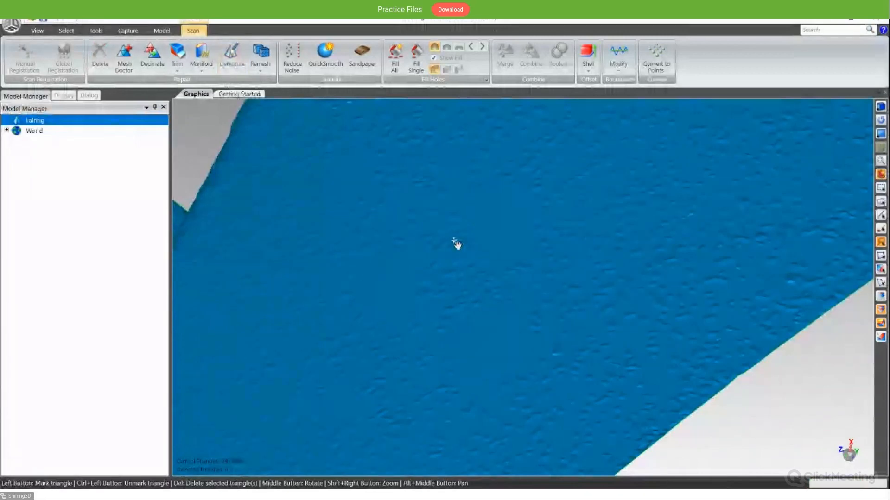
# - Examine the rough surface texture of the fairing from the notched edge across to the pointed corner
pyautogui.scroll(-10, 536, 304)
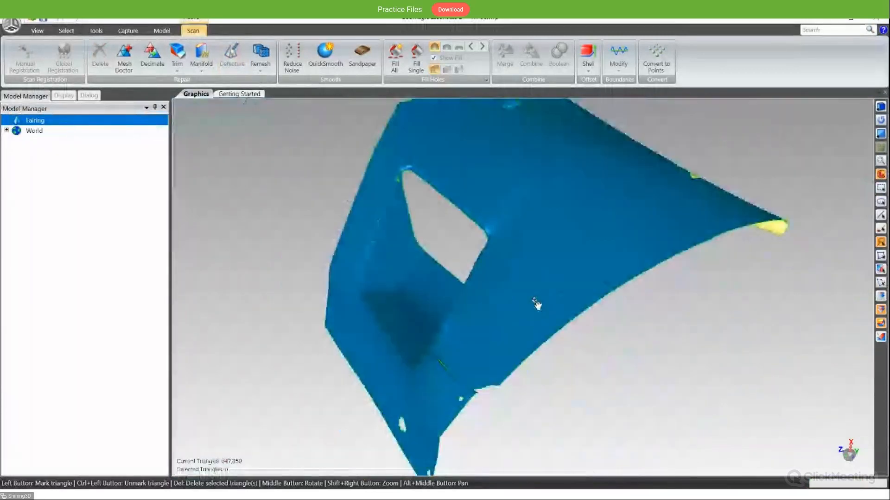
pyautogui.moveTo(539, 305); pyautogui.dragTo(574, 306, button='middle')
pyautogui.scroll(5, 575, 306)
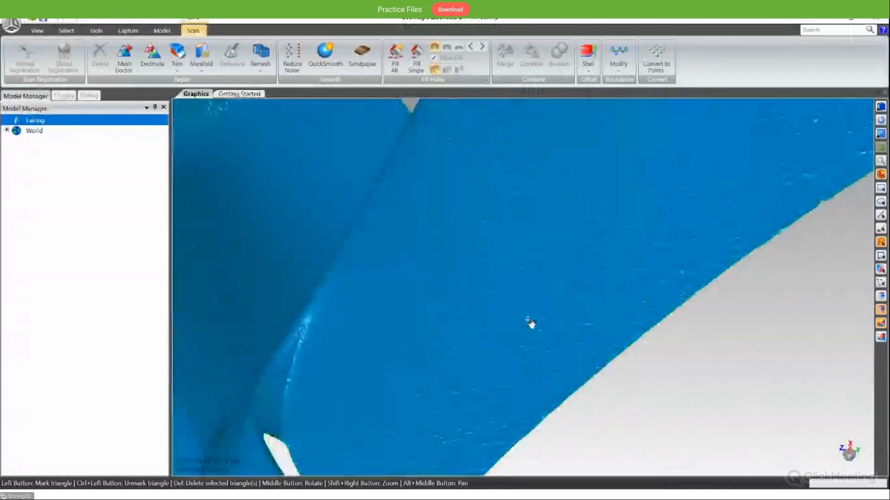
pyautogui.scroll(-5, 531, 323)
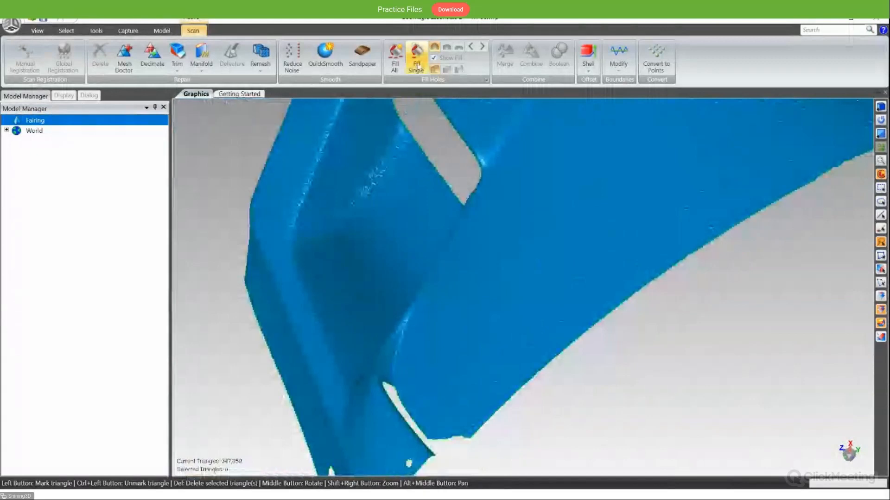
pyautogui.click(393, 67)
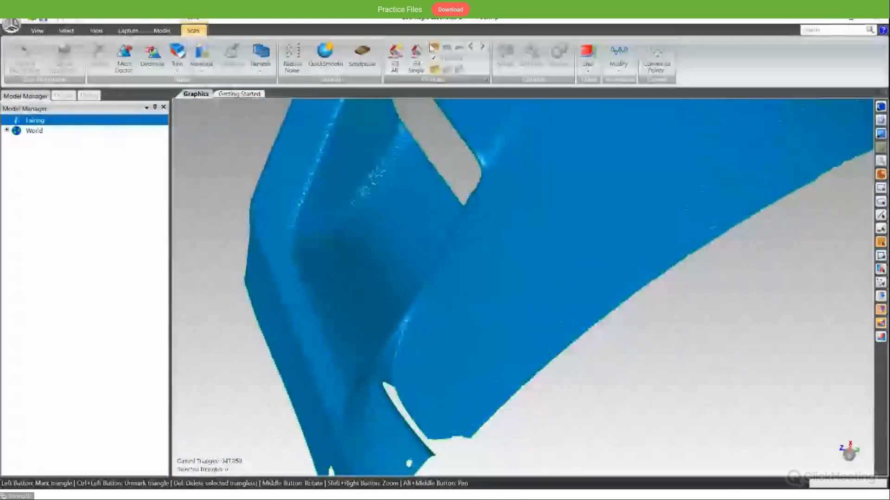
pyautogui.moveTo(657, 189); pyautogui.dragTo(612, 282, button='middle')
pyautogui.scroll(5, 695, 193)
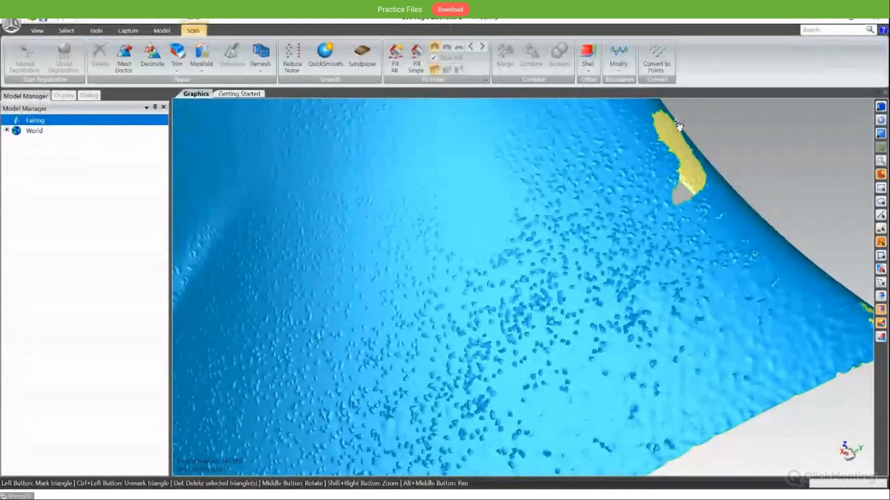
pyautogui.moveTo(651, 211); pyautogui.dragTo(661, 201, button='middle')
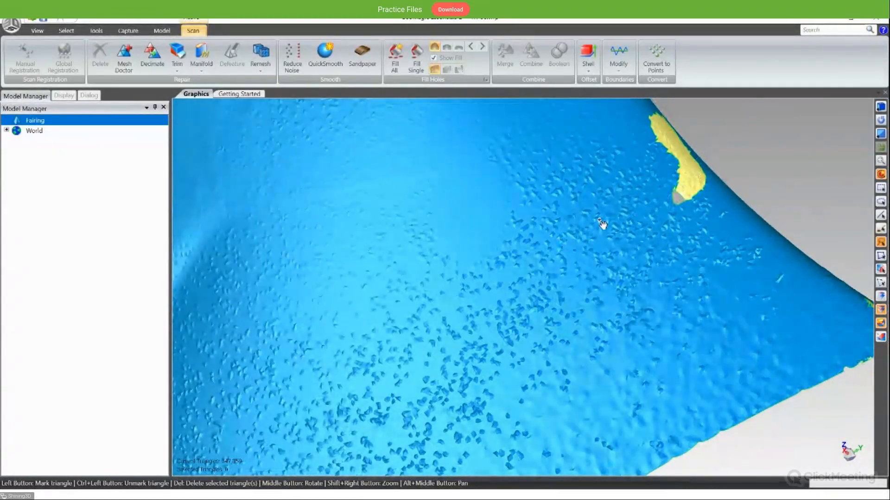
pyautogui.moveTo(601, 223)
pyautogui.mouseDown(button='middle')
pyautogui.moveTo(608, 215)
pyautogui.moveTo(592, 219)
pyautogui.moveTo(524, 303)
pyautogui.mouseUp(button='middle')
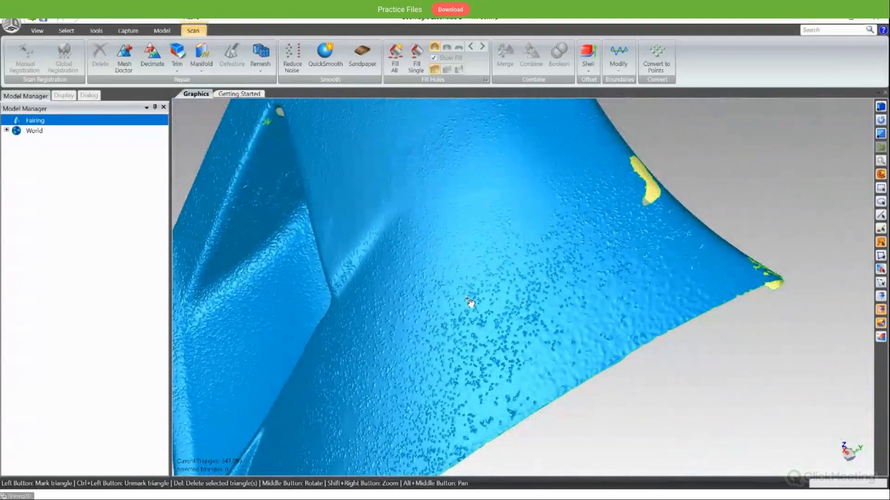
pyautogui.moveTo(427, 324); pyautogui.dragTo(473, 357, button='middle')
pyautogui.moveTo(449, 385); pyautogui.dragTo(498, 268, button='middle')
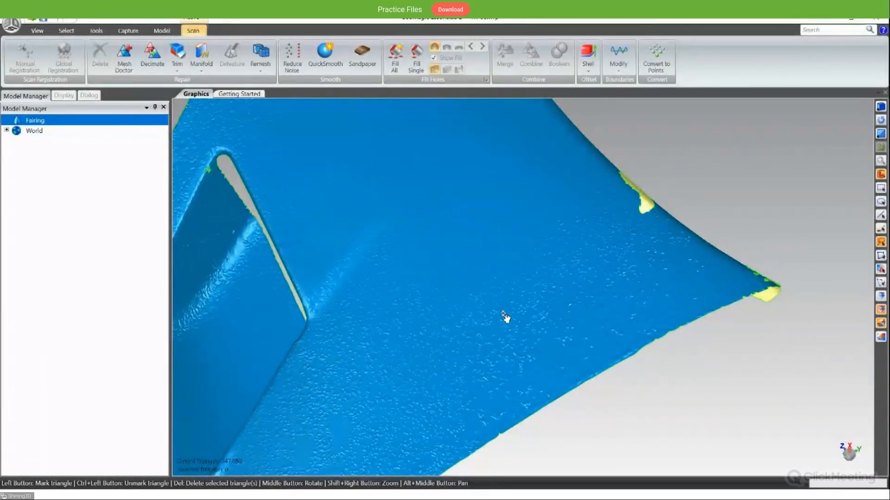
pyautogui.scroll(-2, 534, 304)
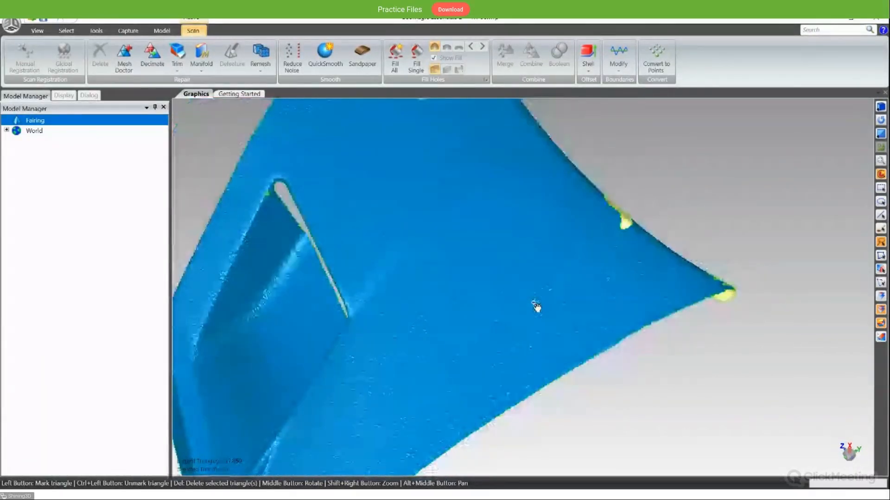
pyautogui.scroll(3, 537, 307)
pyautogui.moveTo(535, 293); pyautogui.dragTo(454, 380, button='middle')
pyautogui.scroll(-2, 442, 321)
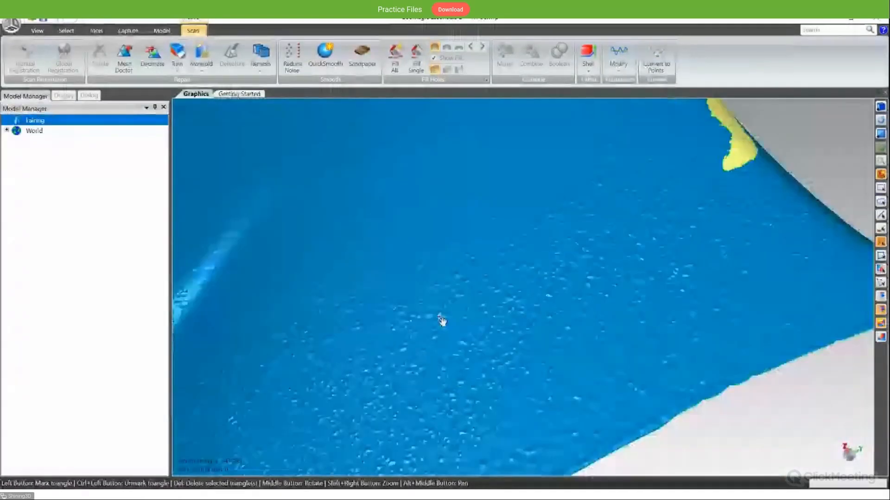
# - Smooth a patch of the bumpy surface between the triangular opening and the pointed corner, and compare it with the surrounding texture
pyautogui.scroll(-1, 442, 320)
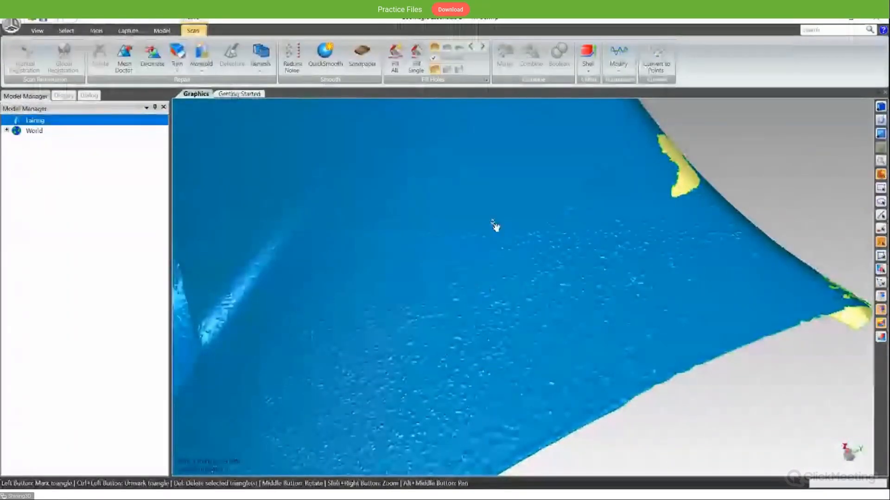
pyautogui.scroll(2, 469, 345)
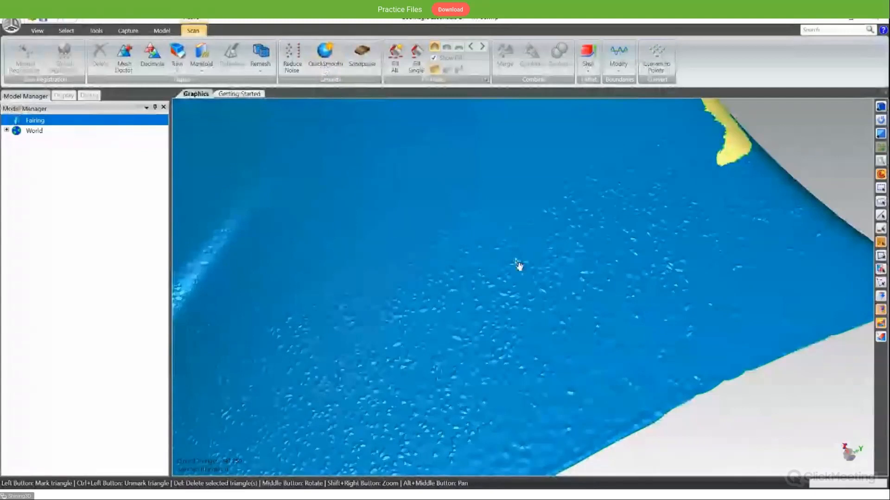
pyautogui.moveTo(510, 397); pyautogui.dragTo(531, 389)
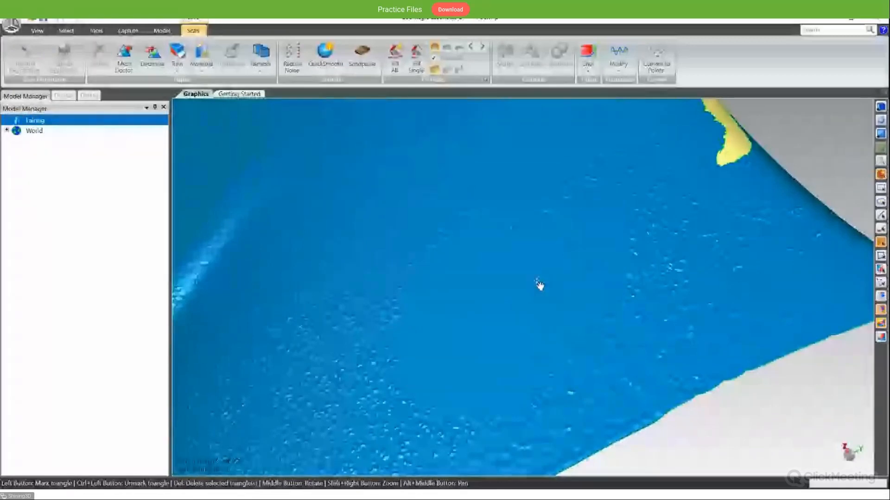
pyautogui.moveTo(540, 285)
pyautogui.mouseDown(button='middle')
pyautogui.moveTo(493, 352)
pyautogui.moveTo(586, 285)
pyautogui.moveTo(594, 336)
pyautogui.moveTo(577, 373)
pyautogui.moveTo(523, 329)
pyautogui.moveTo(598, 364)
pyautogui.mouseUp(button='middle')
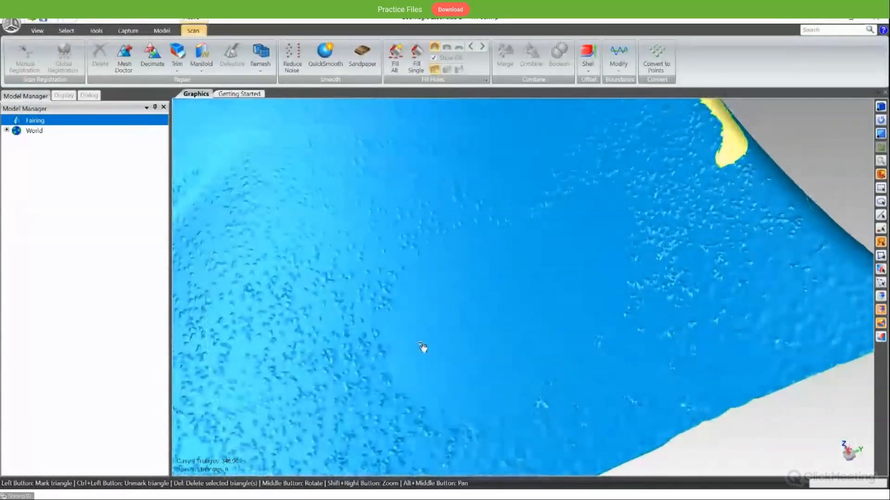
pyautogui.moveTo(431, 366)
pyautogui.mouseDown(button='middle')
pyautogui.moveTo(439, 349)
pyautogui.moveTo(538, 274)
pyautogui.moveTo(510, 341)
pyautogui.moveTo(543, 308)
pyautogui.moveTo(419, 342)
pyautogui.moveTo(505, 260)
pyautogui.moveTo(463, 335)
pyautogui.moveTo(522, 334)
pyautogui.mouseUp(button='middle')
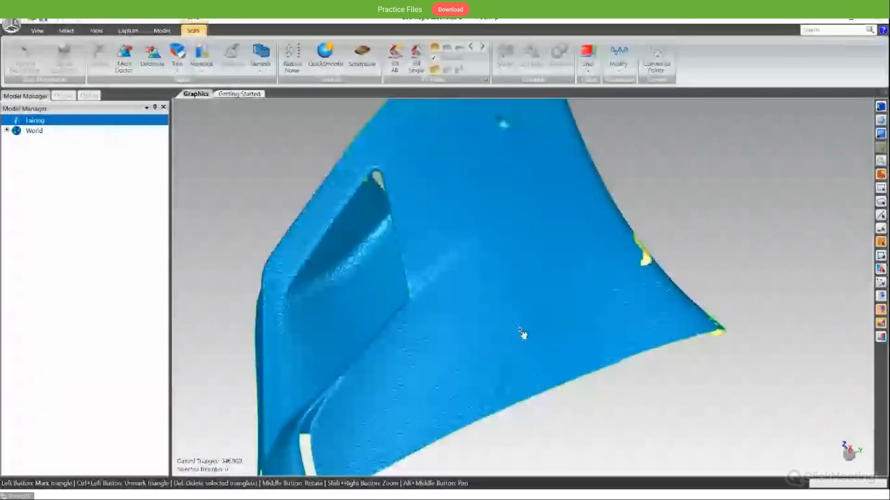
pyautogui.scroll(3, 522, 333)
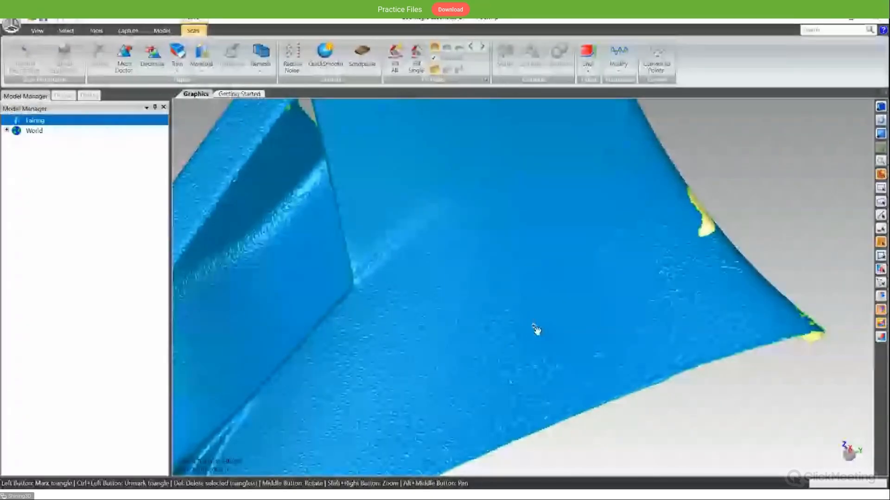
pyautogui.scroll(1, 562, 336)
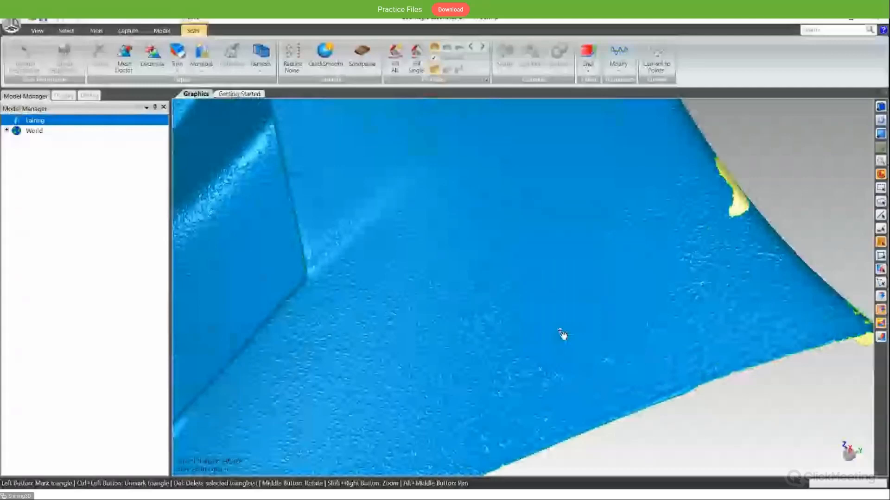
pyautogui.moveTo(562, 334)
pyautogui.mouseDown(button='middle')
pyautogui.moveTo(512, 345)
pyautogui.moveTo(569, 327)
pyautogui.mouseUp(button='middle')
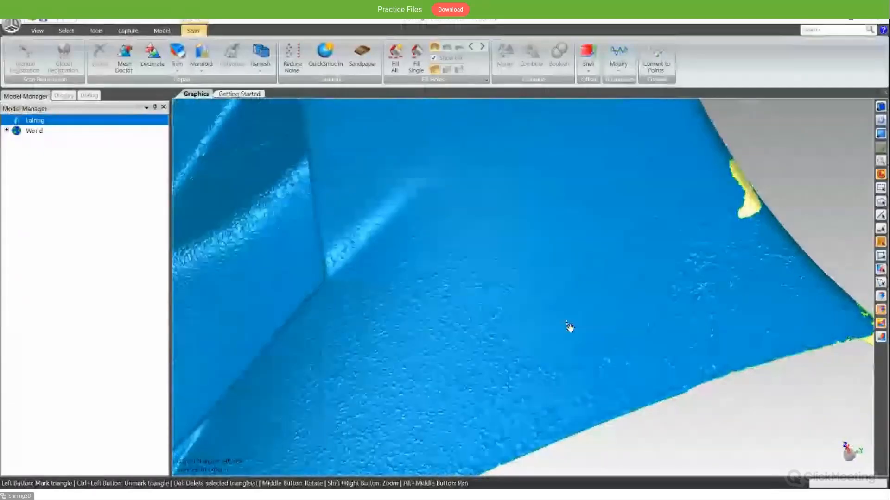
pyautogui.scroll(-3, 554, 272)
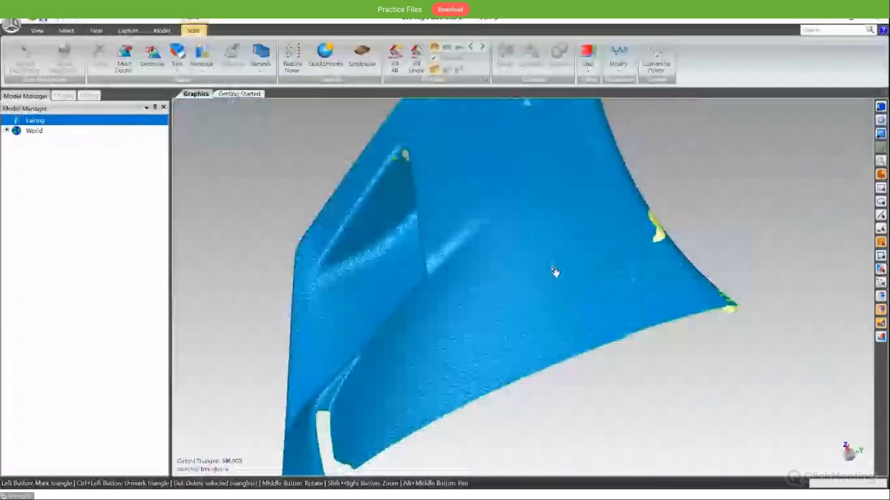
pyautogui.scroll(2, 554, 273)
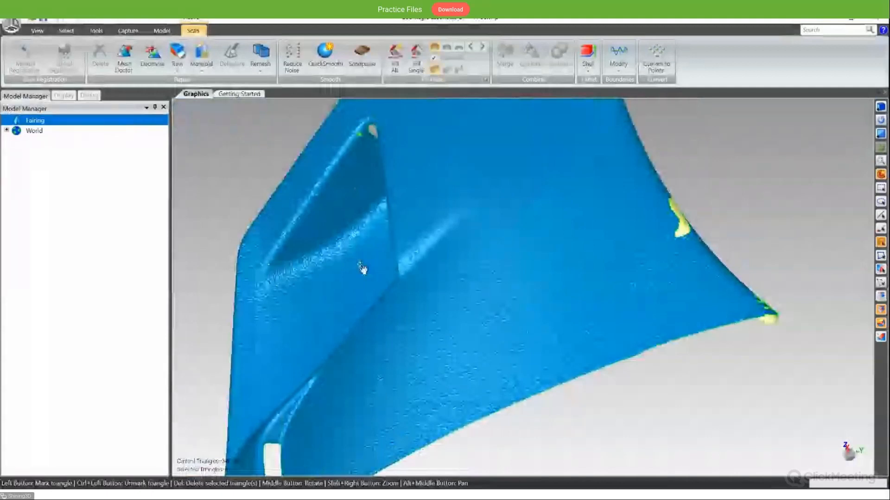
# - Smooth the entire fairing mesh with QuickSmooth and check the surface along the long edge
pyautogui.click(325, 53)
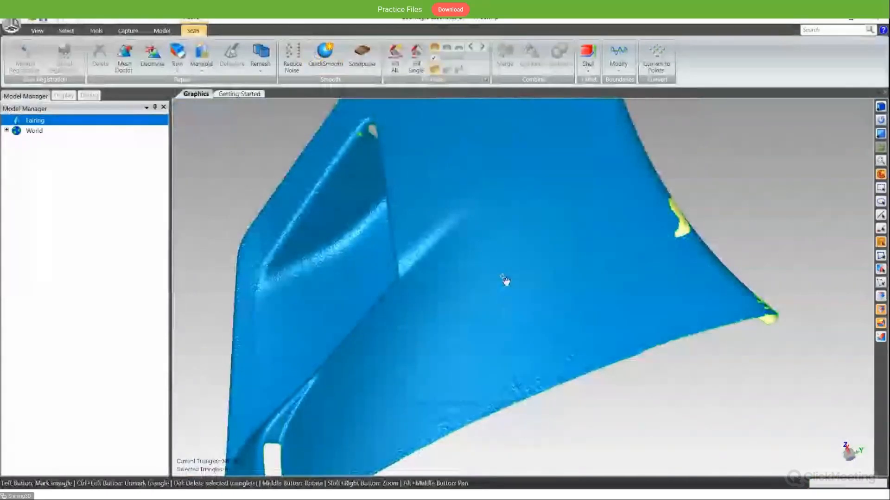
pyautogui.moveTo(476, 370)
pyautogui.mouseDown(button='middle')
pyautogui.moveTo(482, 382)
pyautogui.moveTo(458, 198)
pyautogui.moveTo(374, 238)
pyautogui.moveTo(517, 394)
pyautogui.mouseUp(button='middle')
pyautogui.scroll(2, 492, 368)
pyautogui.scroll(-5, 482, 285)
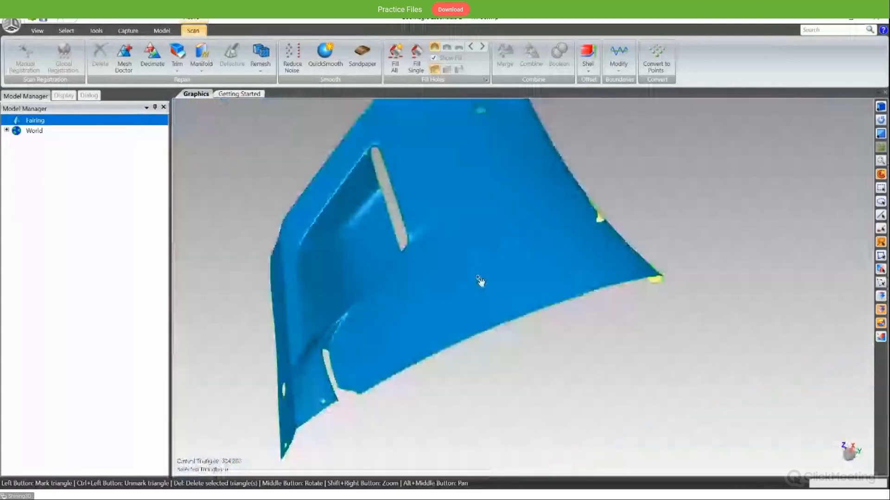
pyautogui.moveTo(479, 282)
pyautogui.mouseDown(button='middle')
pyautogui.moveTo(551, 292)
pyautogui.moveTo(555, 229)
pyautogui.mouseUp(button='middle')
pyautogui.scroll(3, 549, 278)
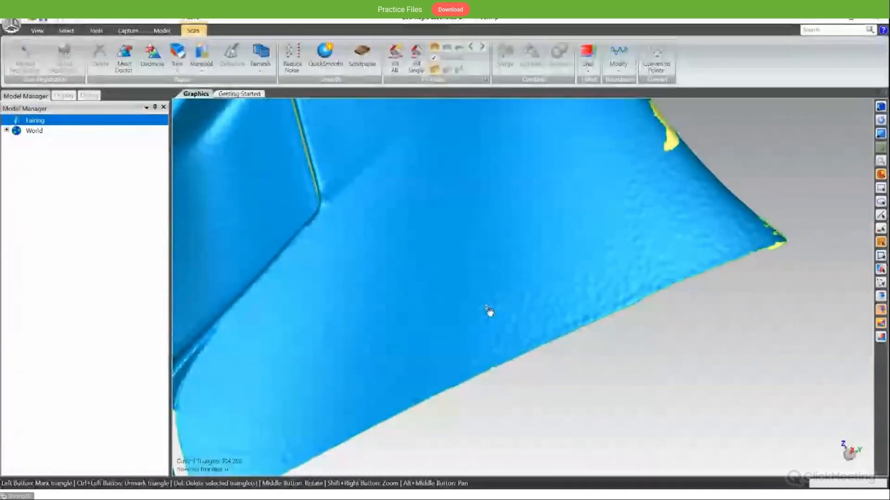
# - Select the small dimple on the fairing surface above the triangular opening and remove it with Defeature
pyautogui.scroll(-5, 477, 299)
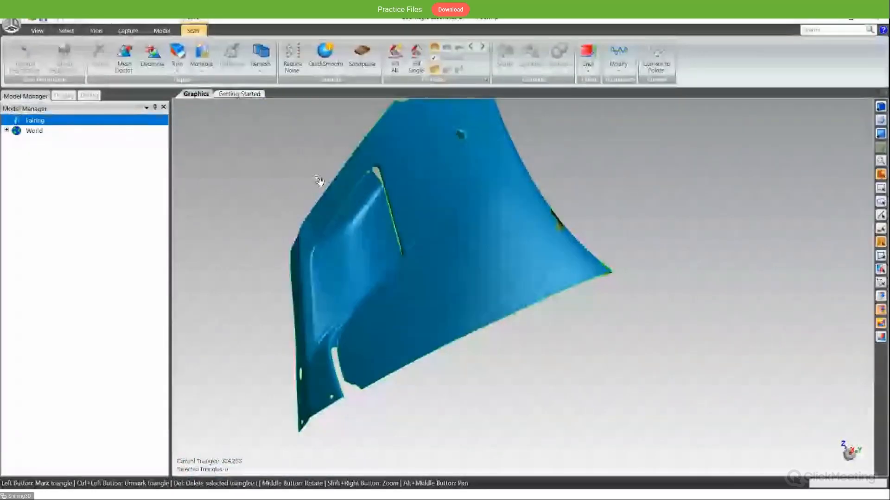
pyautogui.click(463, 133)
pyautogui.click(231, 75)
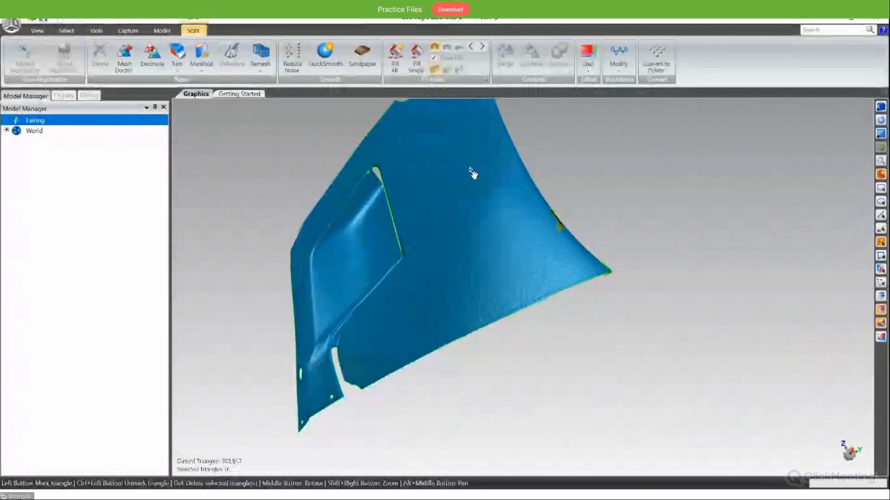
pyautogui.moveTo(472, 172); pyautogui.dragTo(509, 213, button='middle')
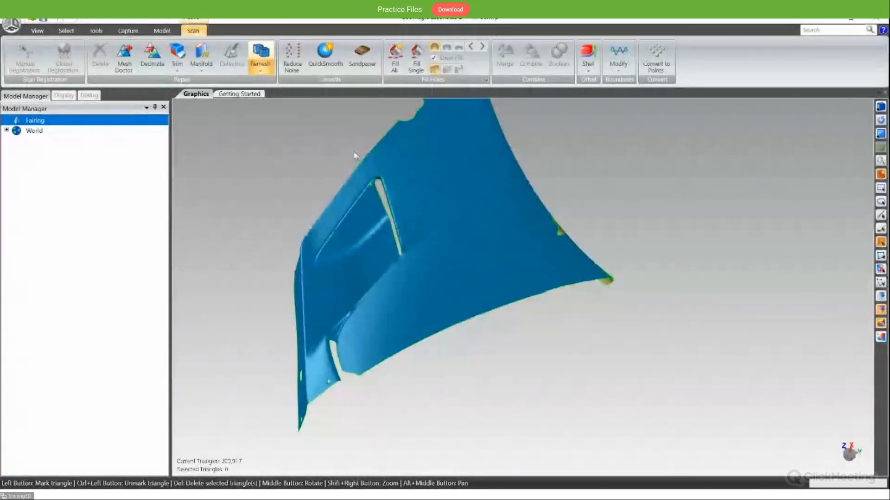
# - Examine the smoothed fairing from several angles, including the triangular opening, the crease and the notched edge
pyautogui.scroll(5, 393, 182)
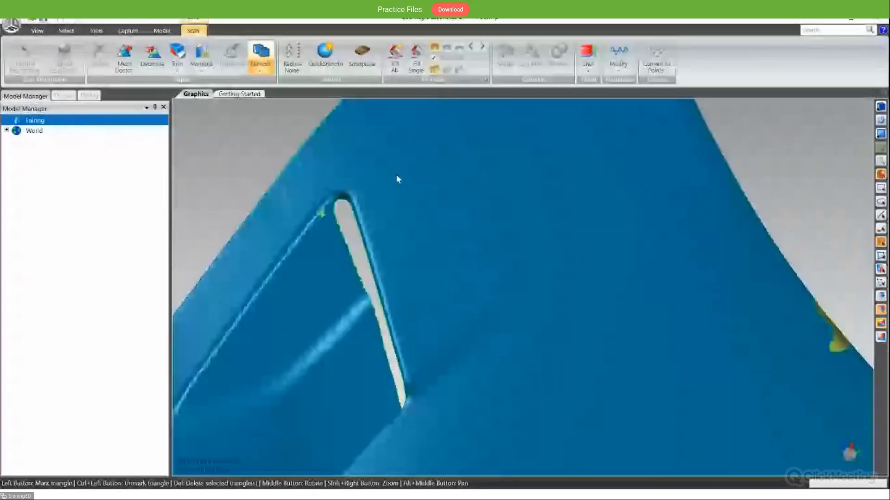
pyautogui.scroll(-2, 397, 173)
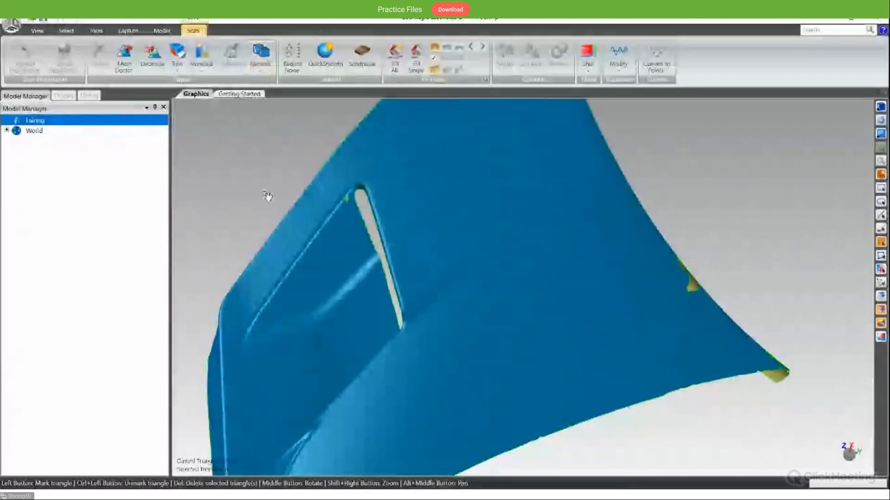
pyautogui.moveTo(268, 196); pyautogui.dragTo(377, 224, button='middle')
pyautogui.scroll(-5, 413, 248)
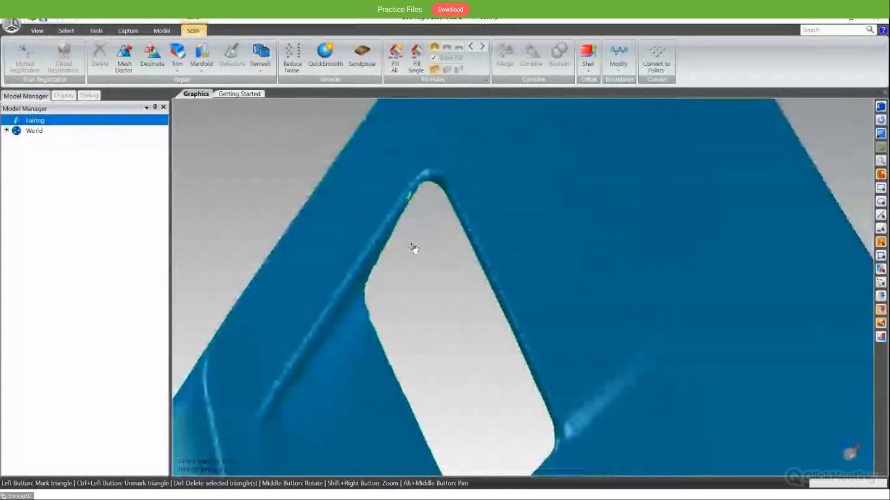
pyautogui.moveTo(418, 249); pyautogui.dragTo(430, 352, button='middle')
pyautogui.scroll(5, 437, 383)
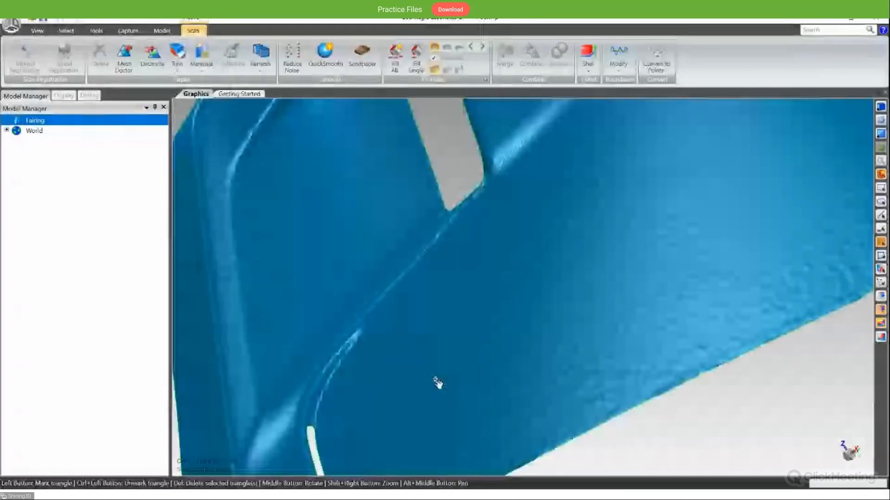
pyautogui.scroll(-2, 438, 382)
pyautogui.scroll(-5, 450, 379)
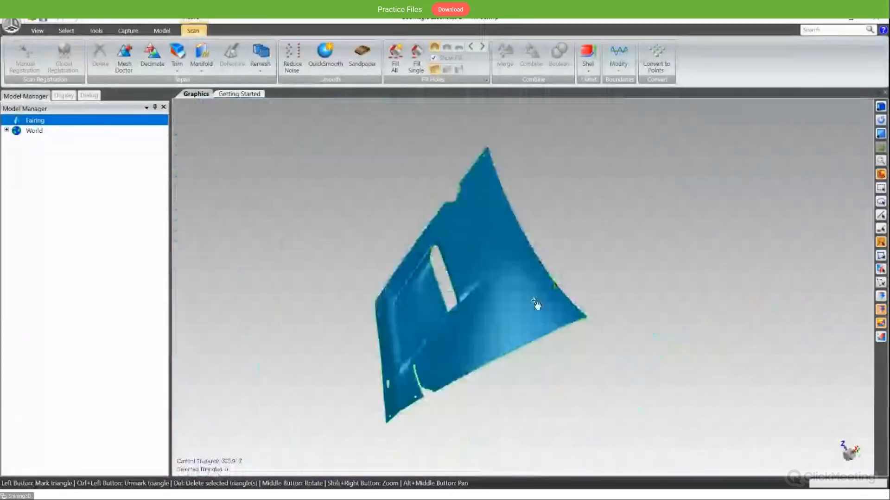
pyautogui.moveTo(514, 305); pyautogui.dragTo(457, 202, button='middle')
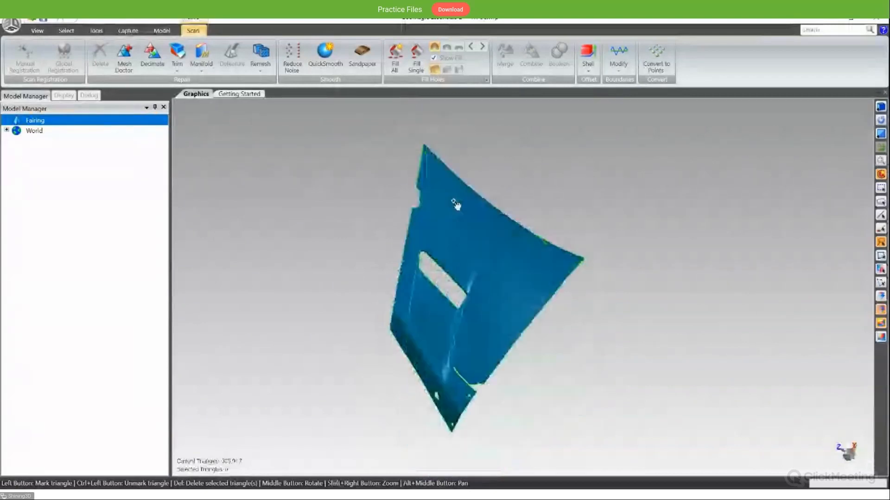
pyautogui.moveTo(532, 272); pyautogui.dragTo(513, 302, button='middle')
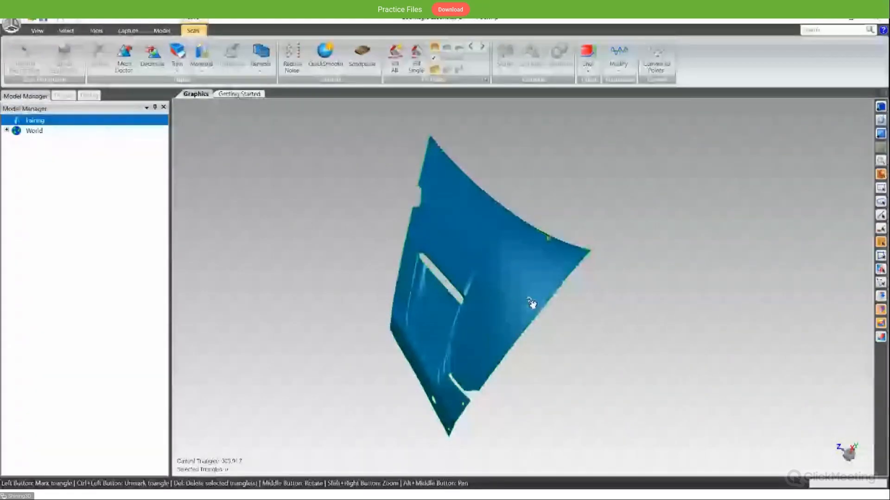
pyautogui.moveTo(531, 303)
pyautogui.mouseDown(button='middle')
pyautogui.moveTo(521, 307)
pyautogui.moveTo(501, 285)
pyautogui.moveTo(512, 283)
pyautogui.moveTo(533, 310)
pyautogui.mouseUp(button='middle')
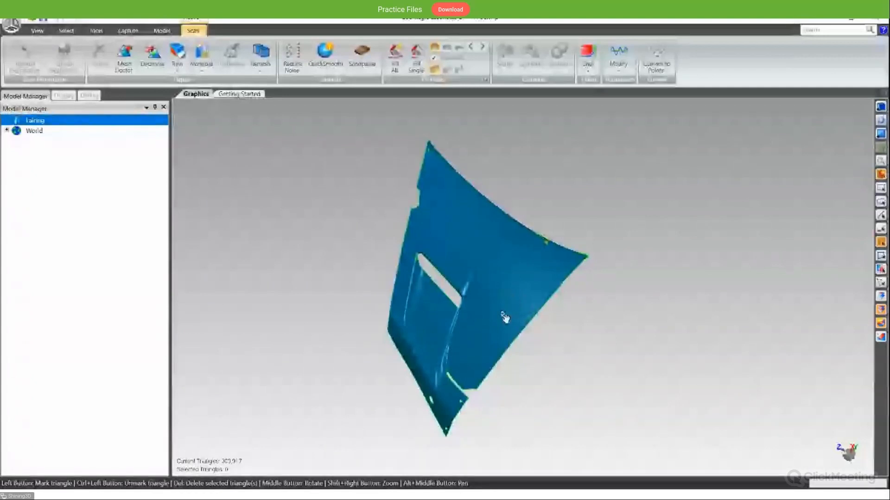
pyautogui.scroll(3, 505, 318)
pyautogui.keyDown('alt'); pyautogui.moveTo(497, 384); pyautogui.dragTo(501, 312, button='middle'); pyautogui.keyUp('alt')
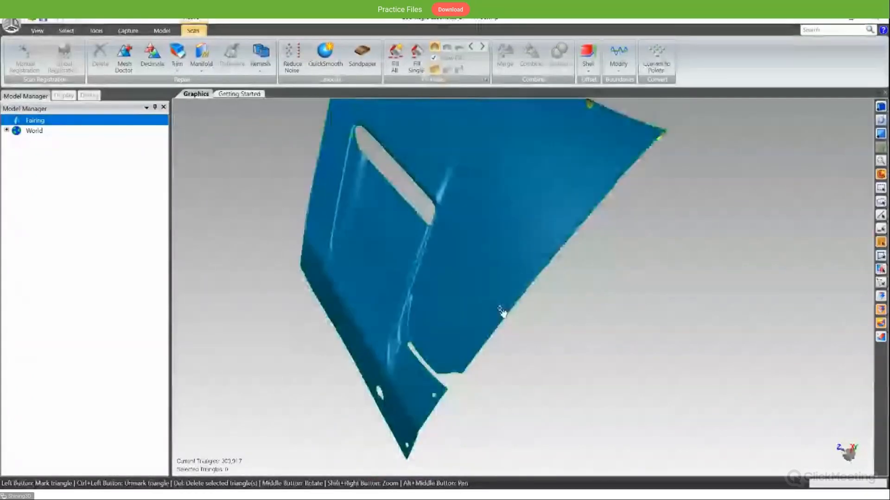
# - Try flipping the normals of the fairing mesh and examine the reversed faces from several angles
pyautogui.scroll(7, 461, 373)
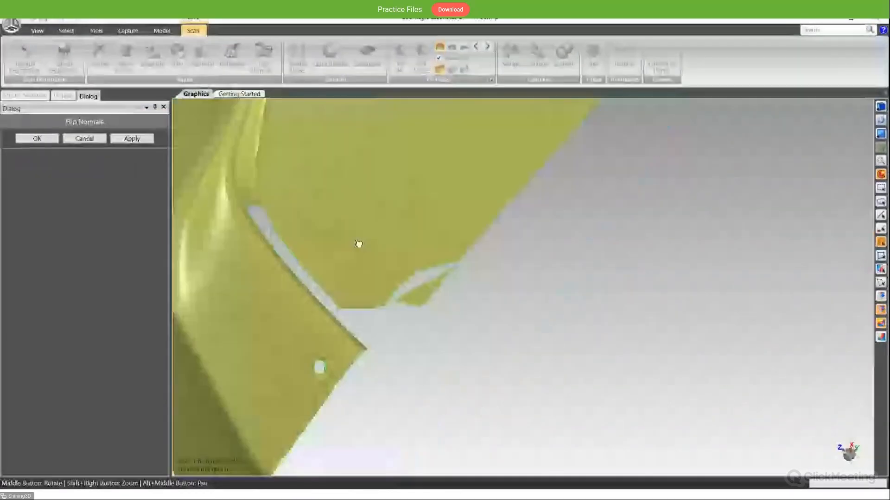
pyautogui.scroll(-6, 358, 244)
pyautogui.moveTo(516, 331); pyautogui.dragTo(456, 296, button='middle')
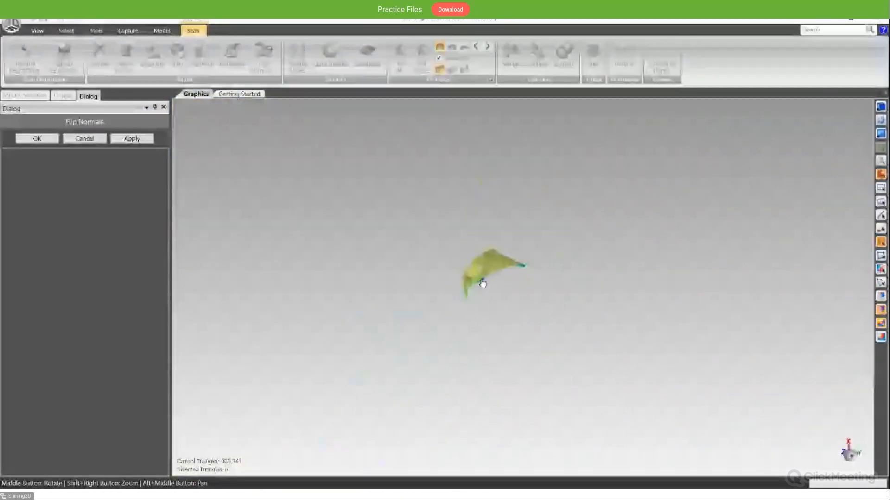
pyautogui.scroll(6, 482, 163)
pyautogui.moveTo(483, 163); pyautogui.dragTo(438, 345, button='middle')
pyautogui.scroll(-4, 600, 371)
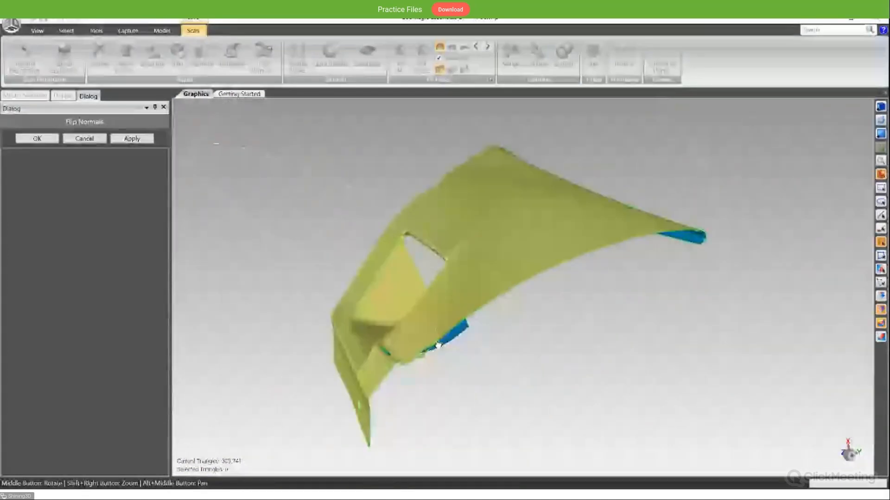
pyautogui.click(84, 138)
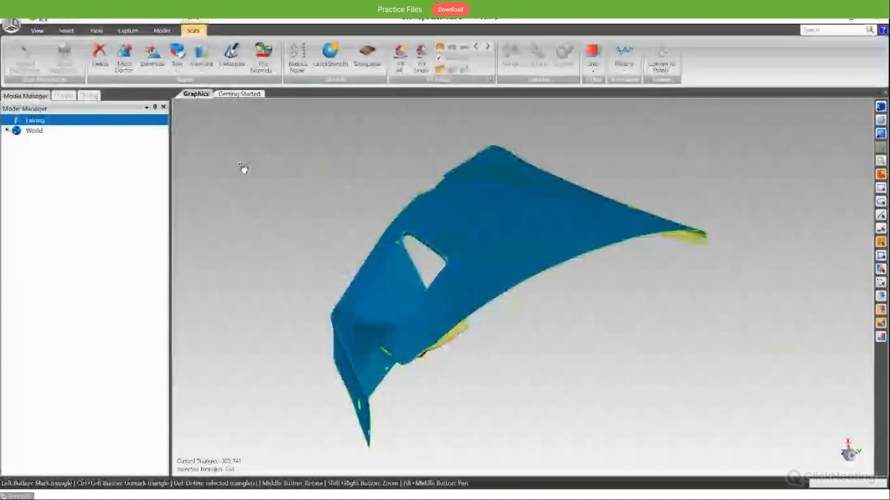
# - Try Reduce Noise on the fairing using Prismatic shapes (aggressive) with one iteration
pyautogui.moveTo(243, 168); pyautogui.dragTo(468, 169, button='middle')
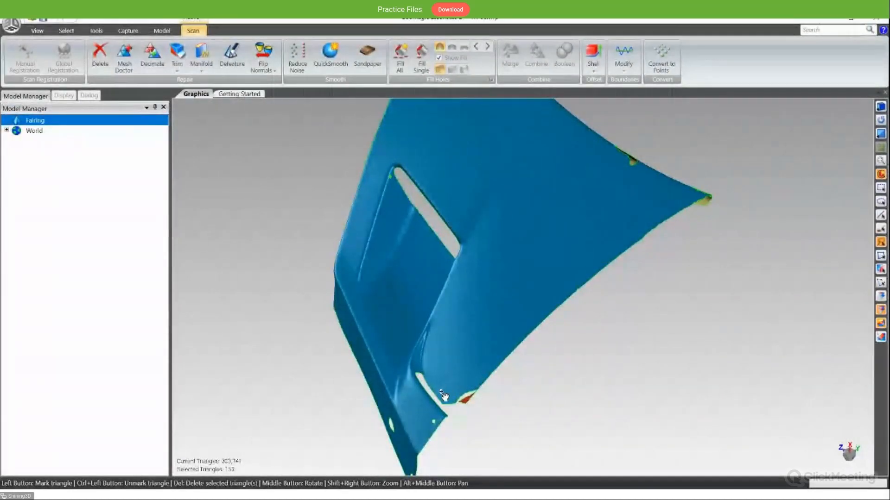
pyautogui.moveTo(480, 197); pyautogui.dragTo(541, 337, button='middle')
pyautogui.scroll(2, 556, 340)
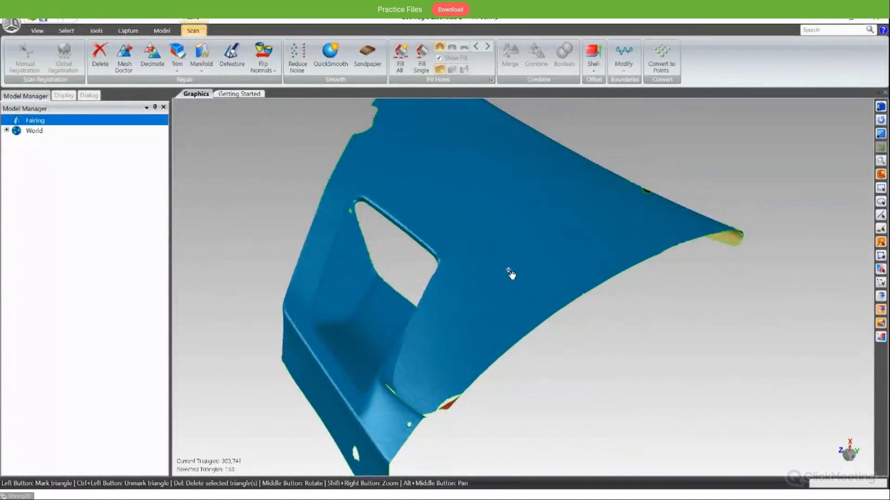
pyautogui.click(266, 66)
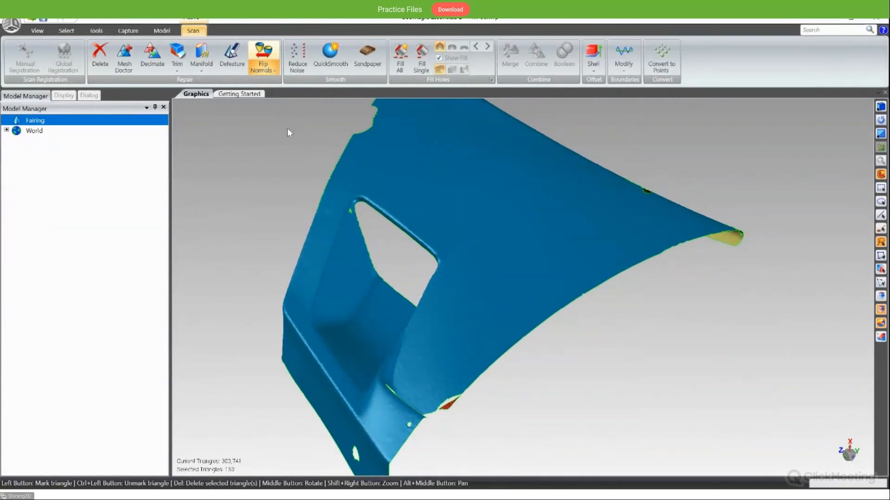
pyautogui.moveTo(289, 133); pyautogui.dragTo(311, 149, button='middle')
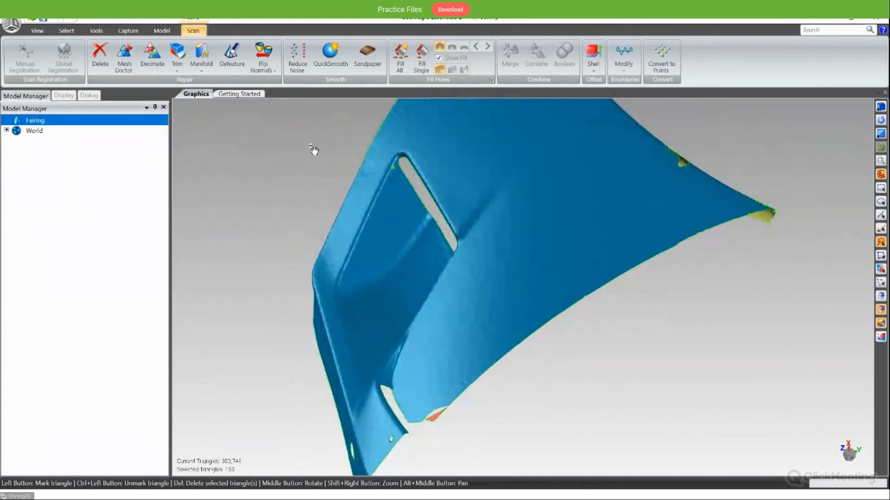
pyautogui.click(298, 63)
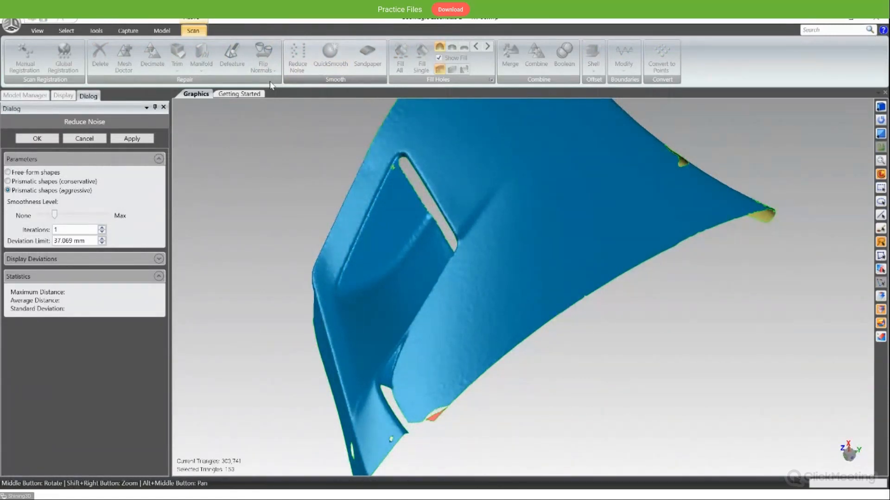
pyautogui.moveTo(418, 258); pyautogui.dragTo(364, 271, button='middle')
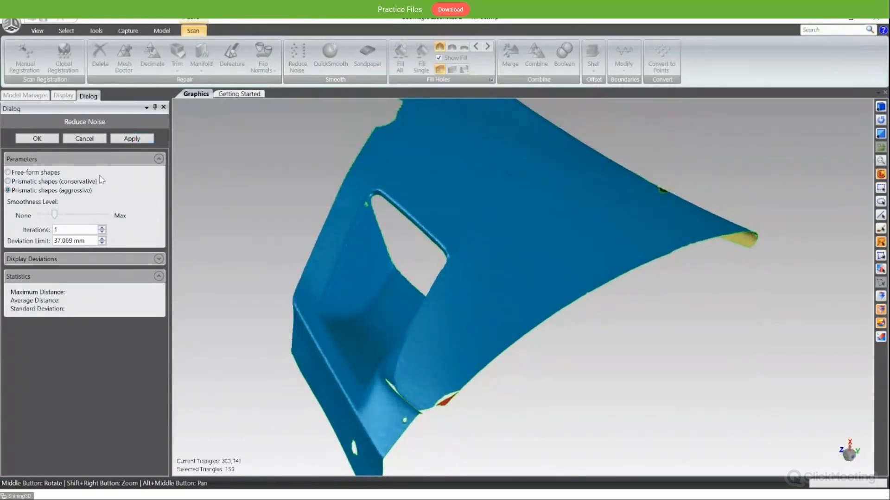
pyautogui.moveTo(504, 256); pyautogui.dragTo(478, 256, button='middle')
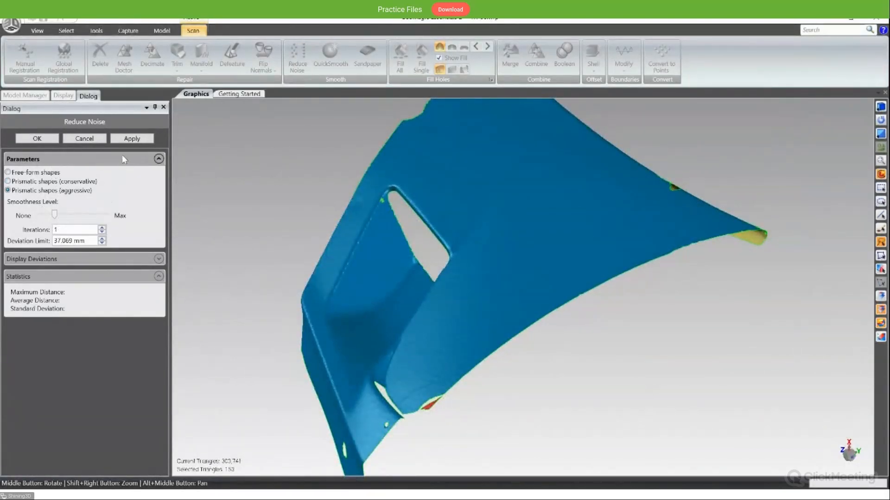
pyautogui.click(132, 138)
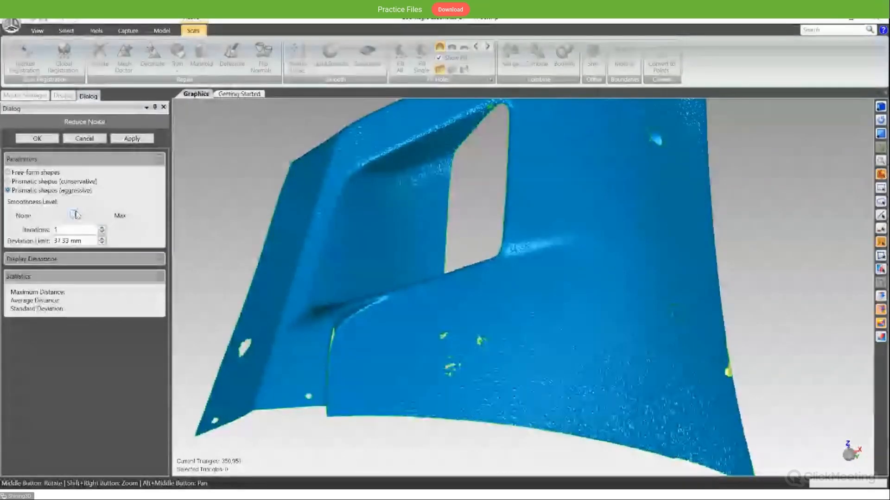
# - Try Reduce Noise on the rough fairing mesh with the smoothness level raised to maximum, and inspect the surface around the triangular opening
pyautogui.moveTo(75, 215); pyautogui.dragTo(90, 215)
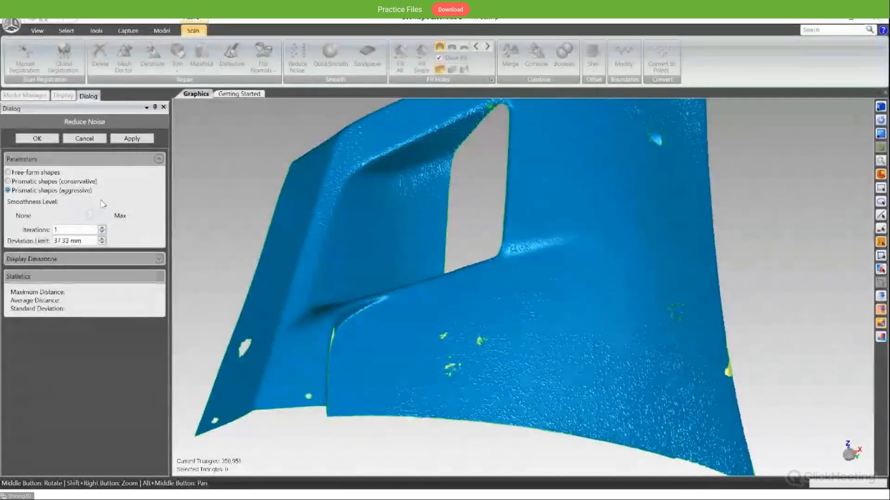
pyautogui.moveTo(458, 232); pyautogui.dragTo(439, 160, button='middle')
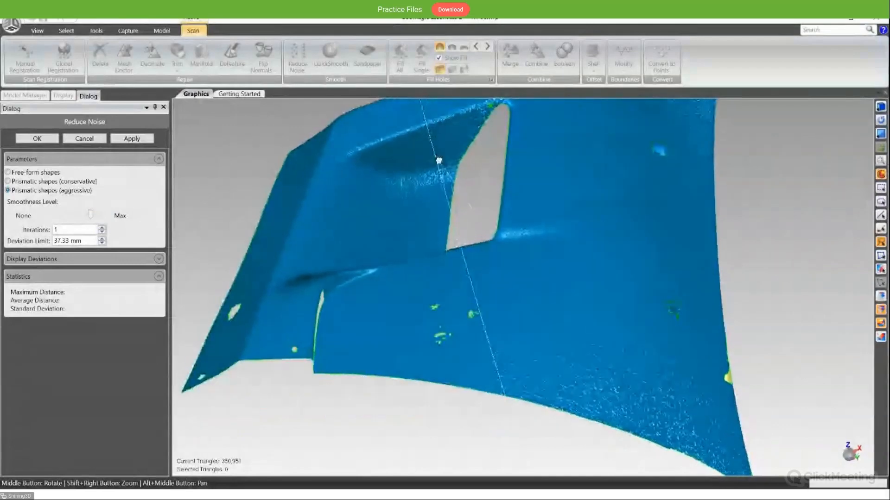
pyautogui.moveTo(90, 215); pyautogui.dragTo(108, 215)
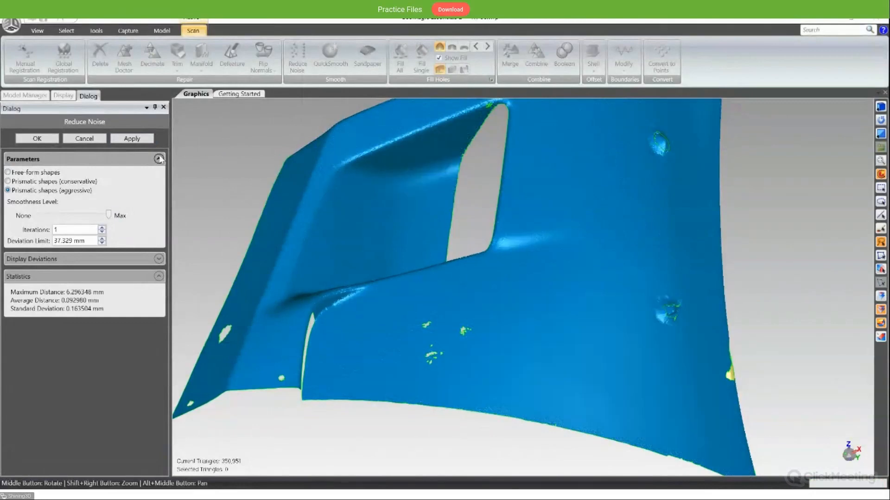
pyautogui.moveTo(283, 208); pyautogui.dragTo(215, 254, button='middle')
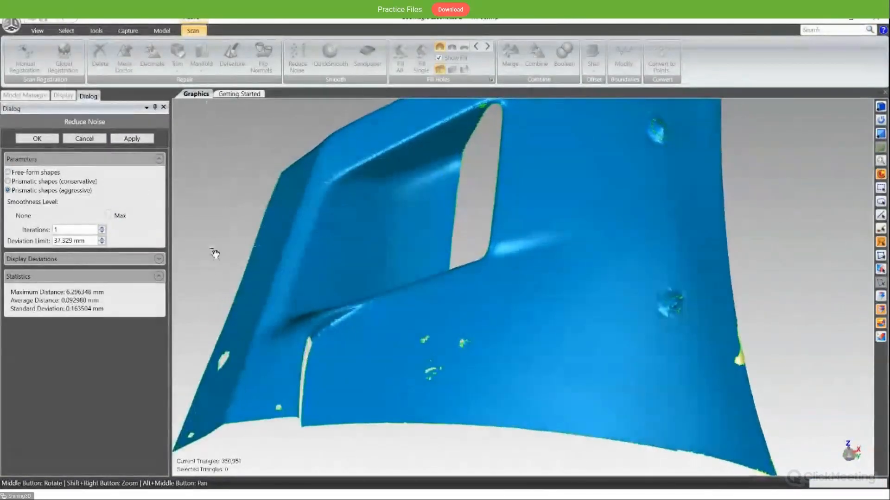
pyautogui.scroll(-3, 593, 364)
pyautogui.scroll(4, 592, 365)
pyautogui.moveTo(663, 395); pyautogui.dragTo(612, 368, button='middle')
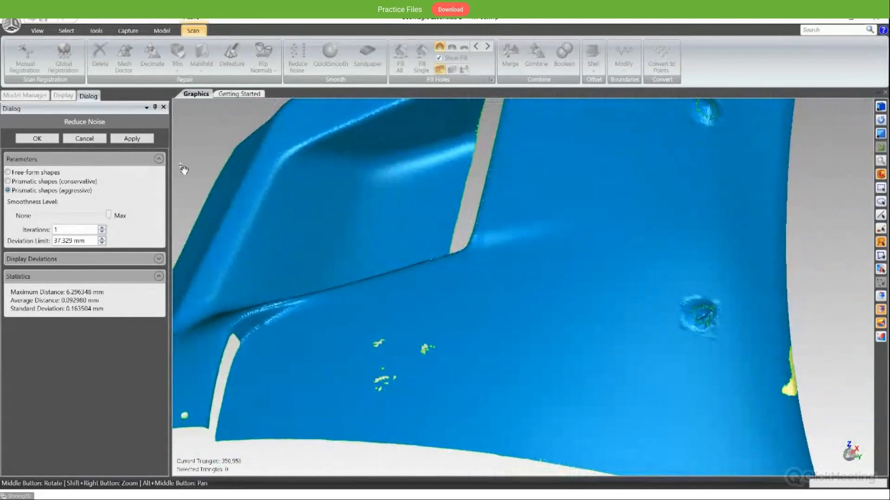
pyautogui.click(85, 139)
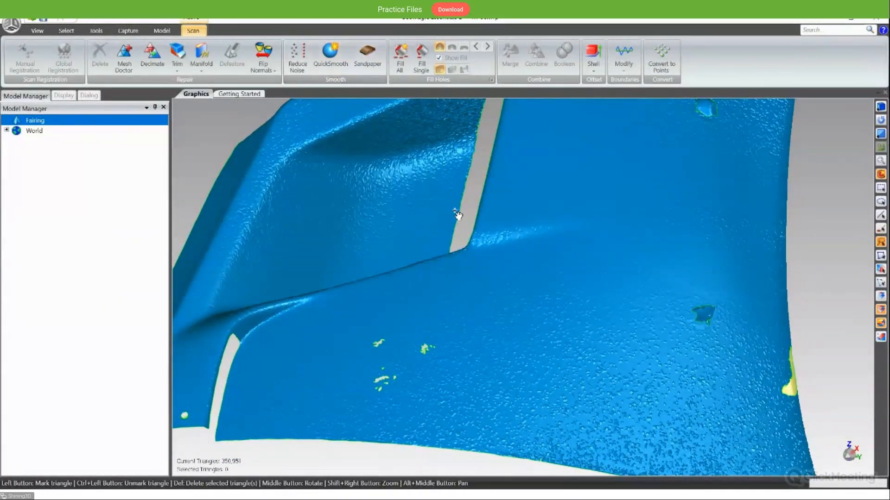
# - Smooth a patch of the rough fairing surface between the small hole cluster and the jagged hole using Sandpaper in Relax mode
pyautogui.moveTo(458, 212); pyautogui.dragTo(440, 325, button='middle')
pyautogui.scroll(-5, 431, 199)
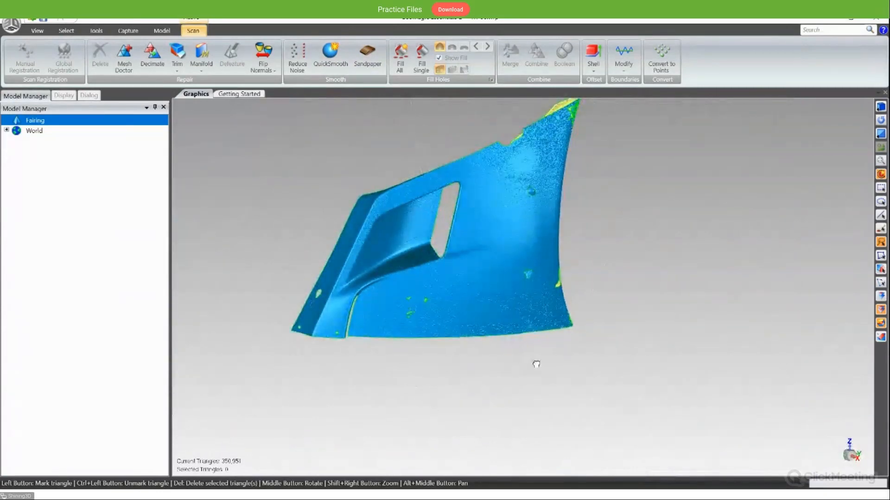
pyautogui.moveTo(532, 364); pyautogui.dragTo(559, 194, button='middle')
pyautogui.scroll(8, 477, 326)
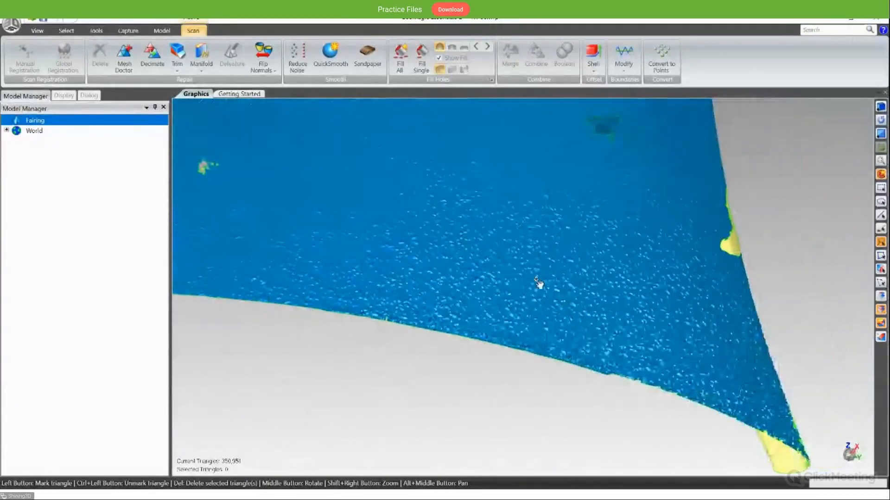
pyautogui.scroll(-5, 538, 284)
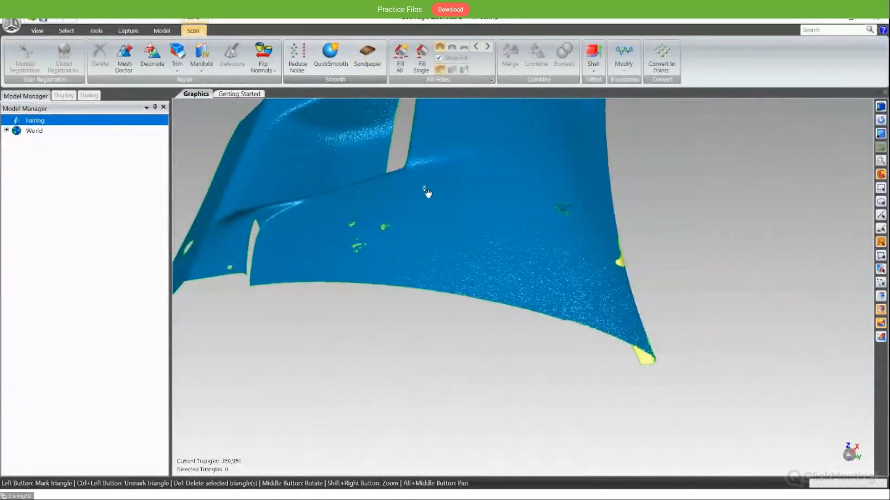
pyautogui.moveTo(440, 189); pyautogui.dragTo(407, 129, button='middle')
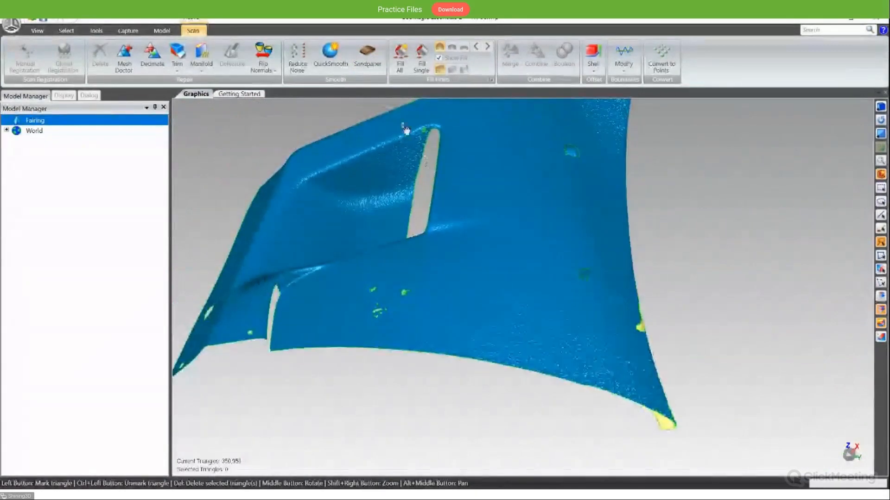
pyautogui.click(373, 69)
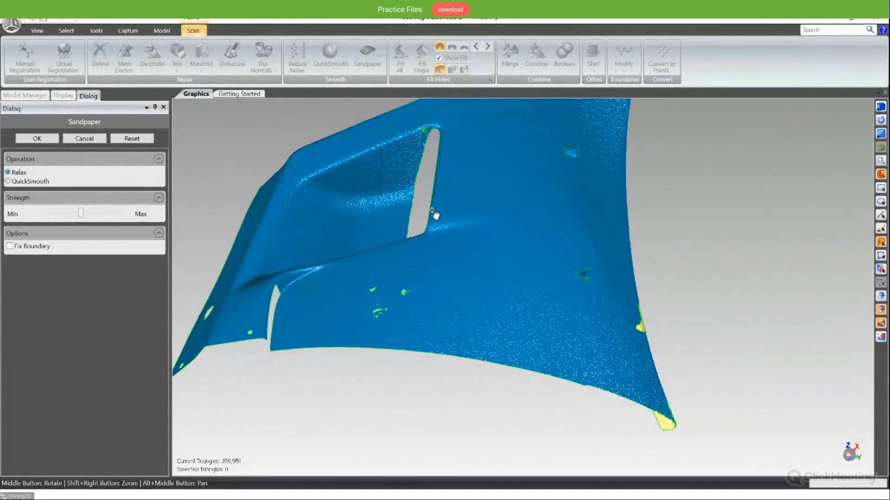
pyautogui.moveTo(479, 283); pyautogui.dragTo(411, 319, button='middle')
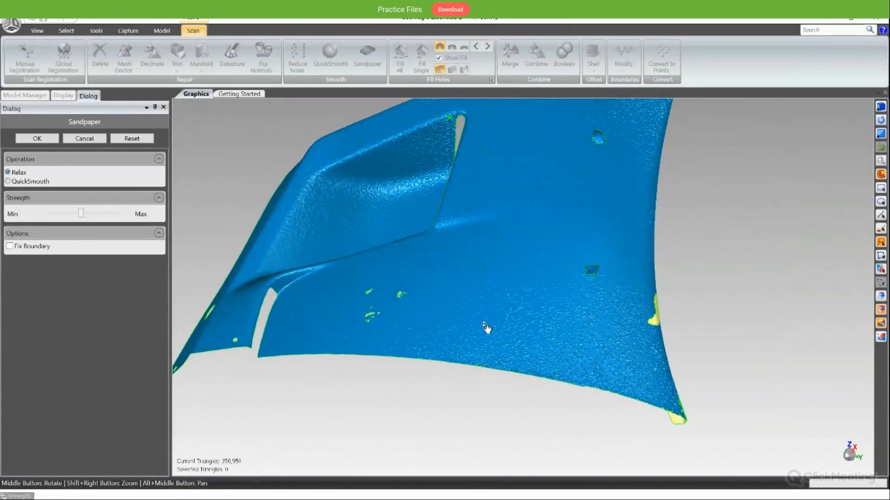
pyautogui.scroll(5, 490, 325)
pyautogui.scroll(-2, 490, 327)
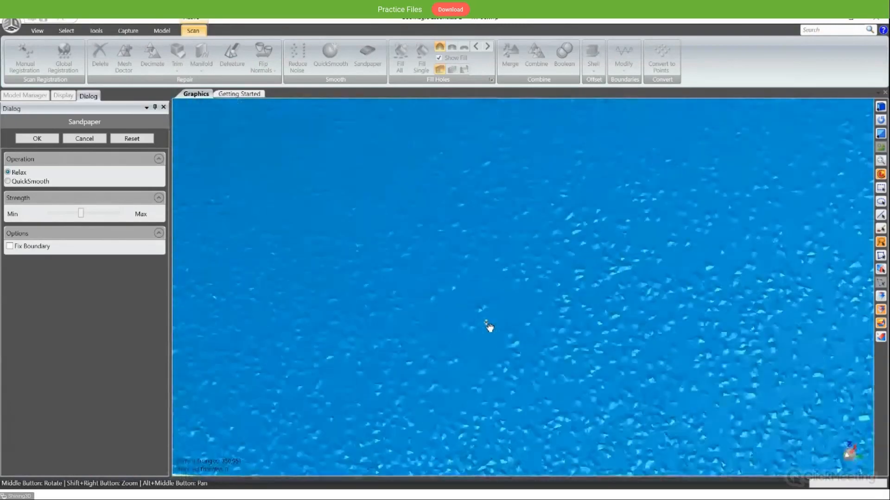
pyautogui.scroll(1, 489, 326)
pyautogui.scroll(-5, 489, 324)
pyautogui.scroll(3, 489, 317)
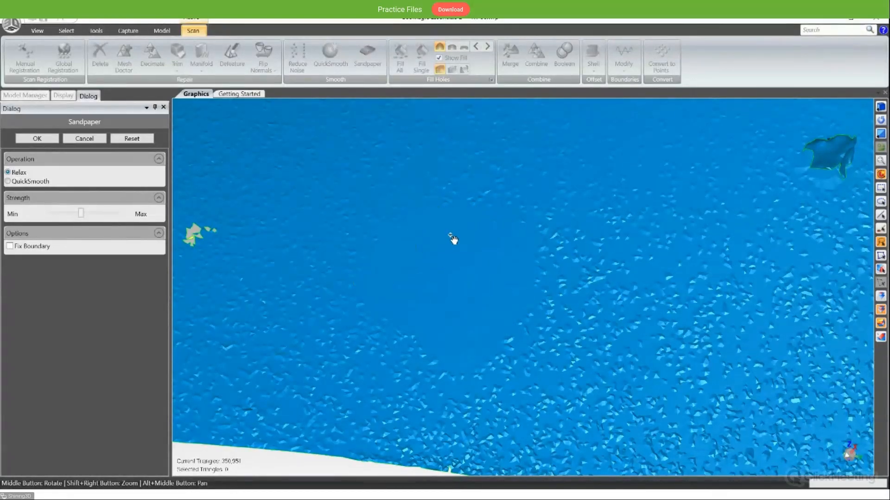
# - Review the whole fairing around the sanded patch and continue relaxing the bumpy surface between the triangular opening and the long edge
pyautogui.scroll(-5, 454, 240)
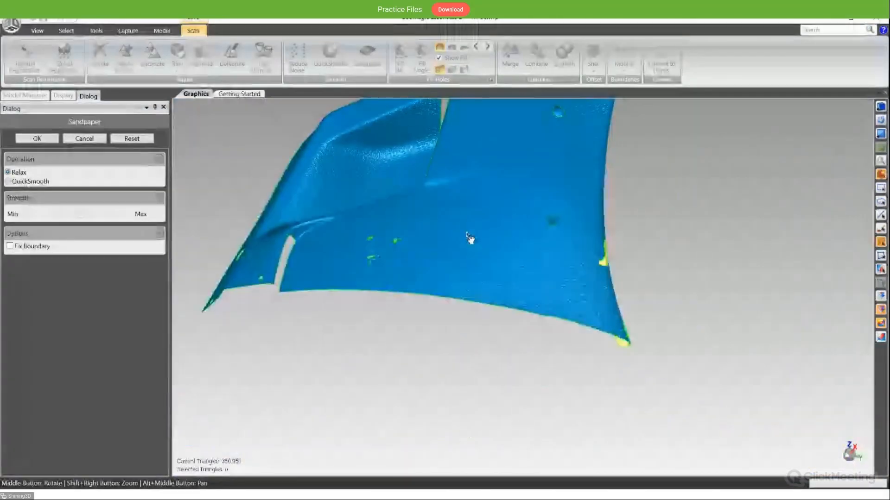
pyautogui.moveTo(471, 240); pyautogui.dragTo(482, 292, button='middle')
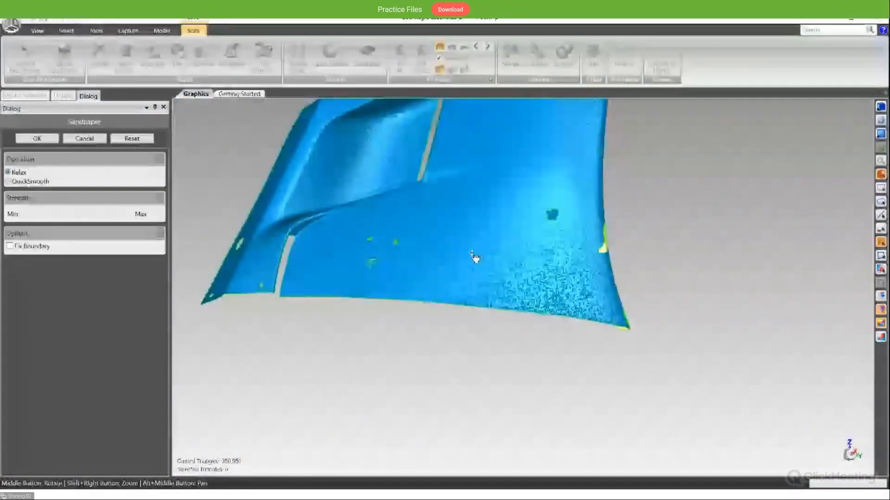
pyautogui.moveTo(475, 258); pyautogui.dragTo(471, 311, button='middle')
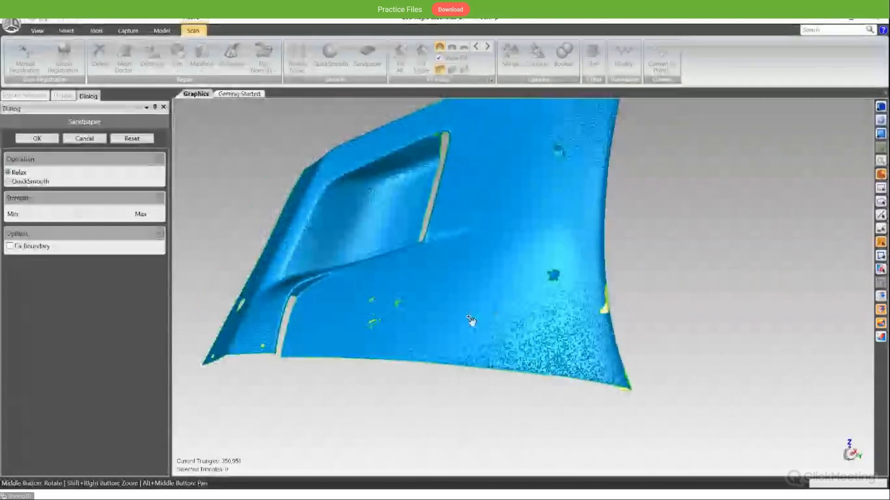
pyautogui.scroll(2, 446, 292)
pyautogui.scroll(-1, 448, 294)
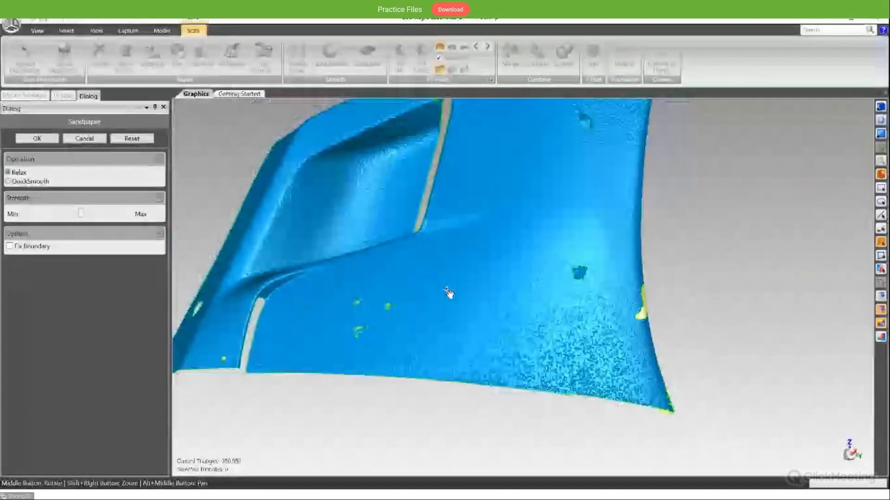
pyautogui.moveTo(462, 323); pyautogui.dragTo(467, 307, button='middle')
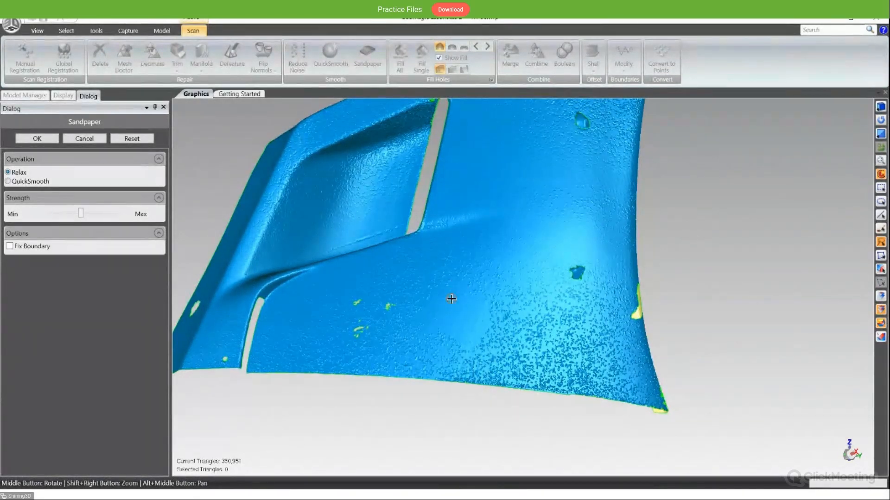
pyautogui.moveTo(463, 300); pyautogui.dragTo(290, 328, button='middle')
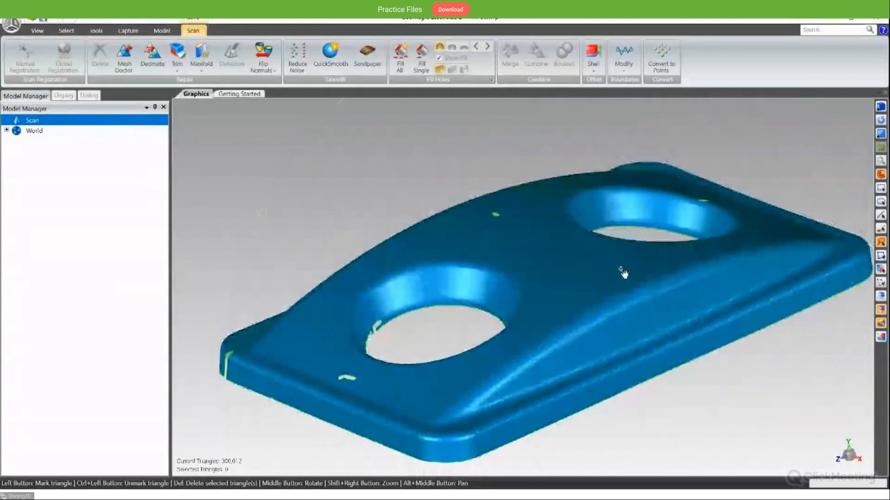
# - Examine the cover scan with two large round openings from several angles, checking its small holes and open boundary edges
pyautogui.moveTo(562, 341); pyautogui.dragTo(542, 332, button='middle')
pyautogui.scroll(-5, 558, 321)
pyautogui.scroll(4, 570, 313)
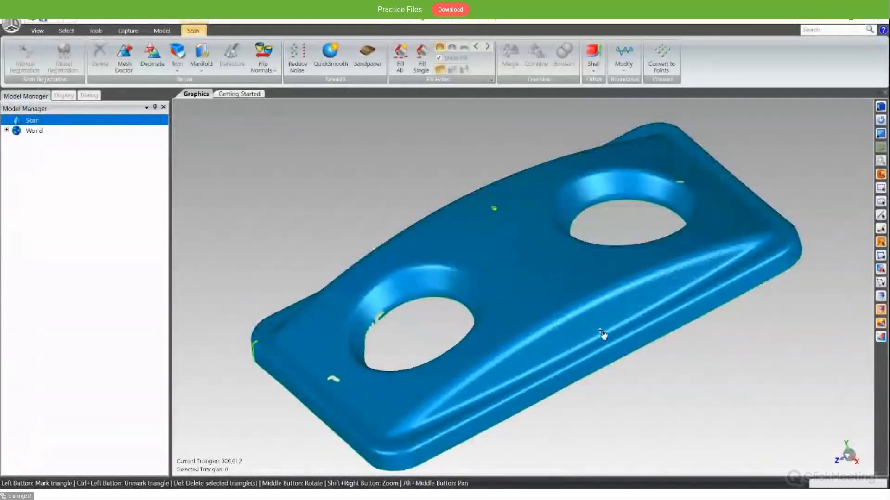
pyautogui.moveTo(556, 380); pyautogui.dragTo(533, 300, button='middle')
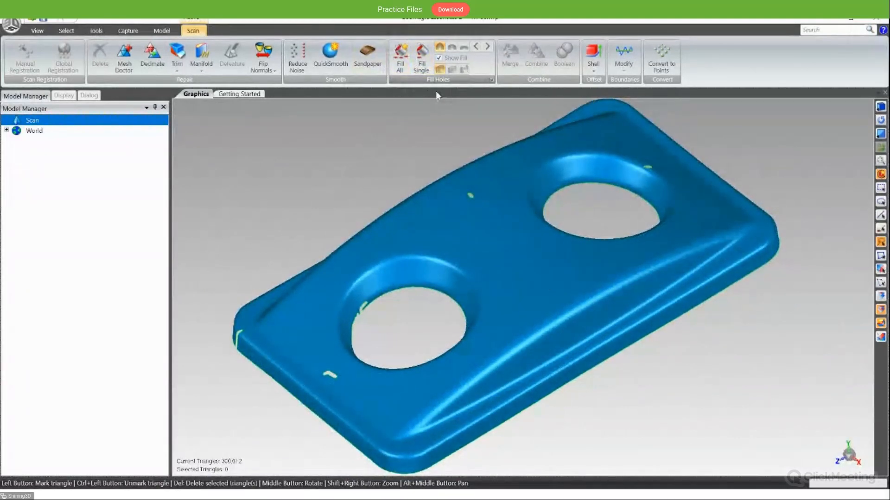
pyautogui.click(400, 69)
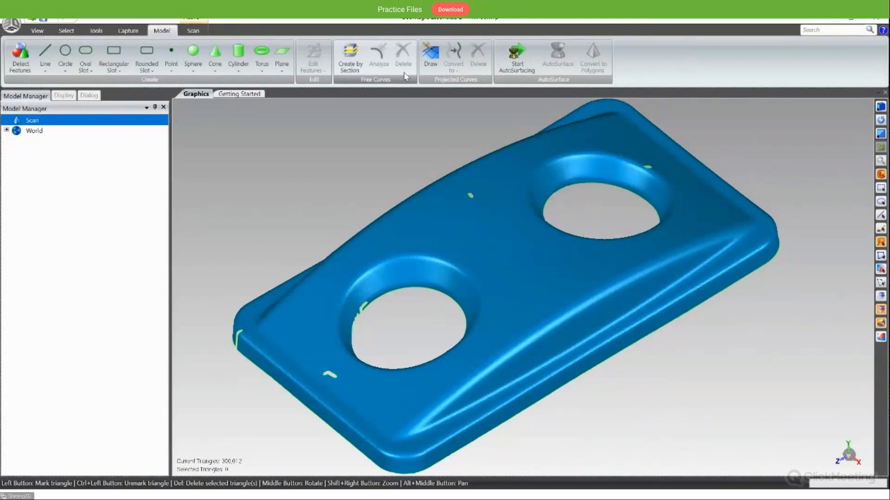
pyautogui.click(190, 32)
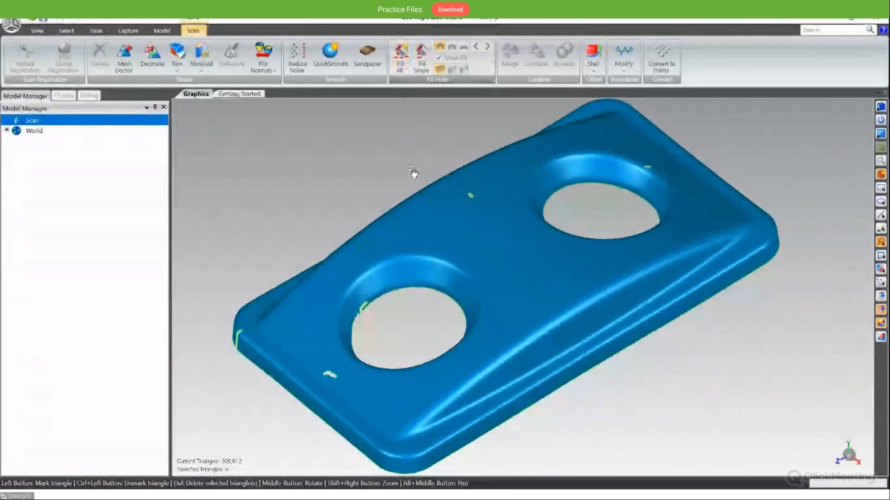
pyautogui.moveTo(413, 173)
pyautogui.mouseDown(button='middle')
pyautogui.moveTo(397, 205)
pyautogui.moveTo(410, 162)
pyautogui.mouseUp(button='middle')
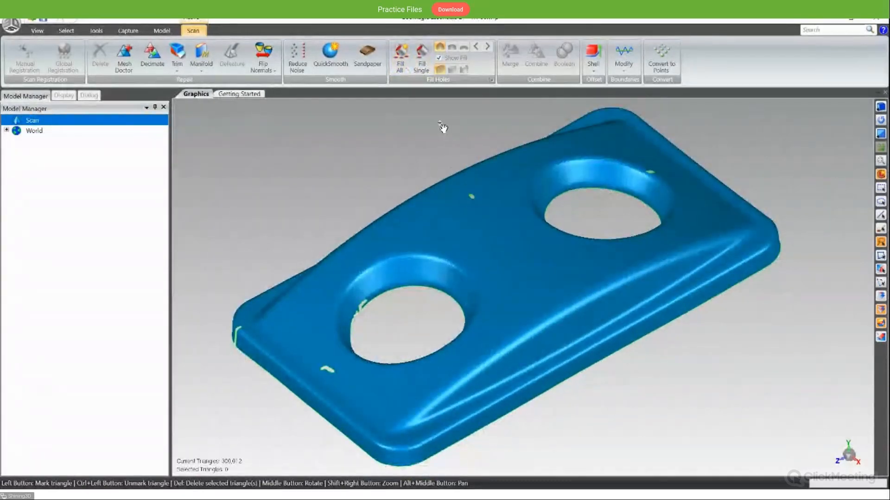
# - Start Fill Single and examine the small hole between the large openings, the slit at the corner edge and the notched opening rim
pyautogui.click(422, 64)
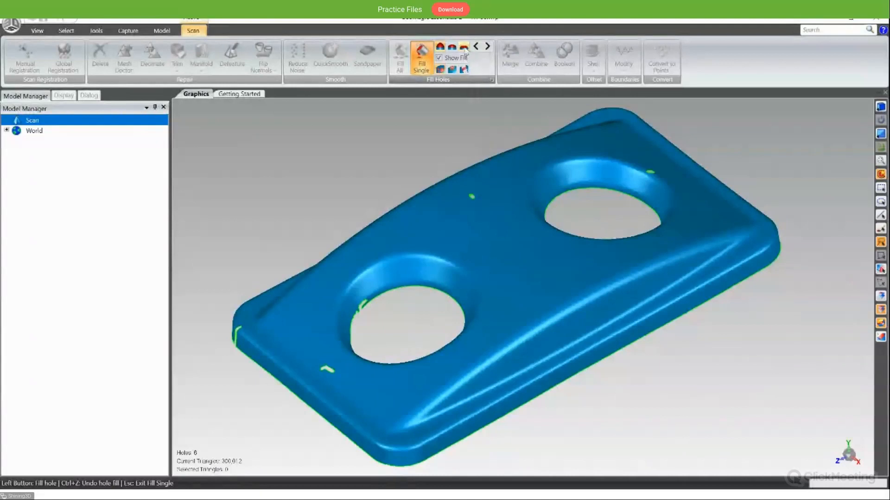
pyautogui.scroll(2, 473, 204)
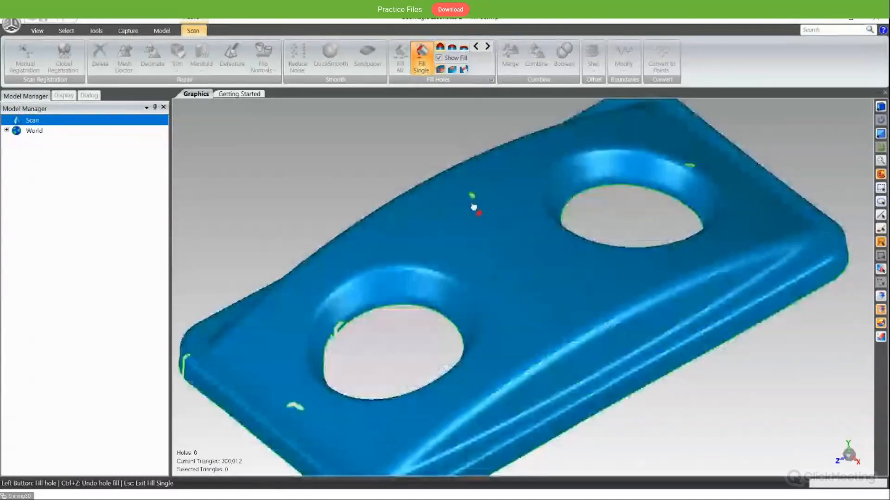
pyautogui.scroll(2, 473, 207)
pyautogui.moveTo(487, 191); pyautogui.dragTo(474, 155, button='middle')
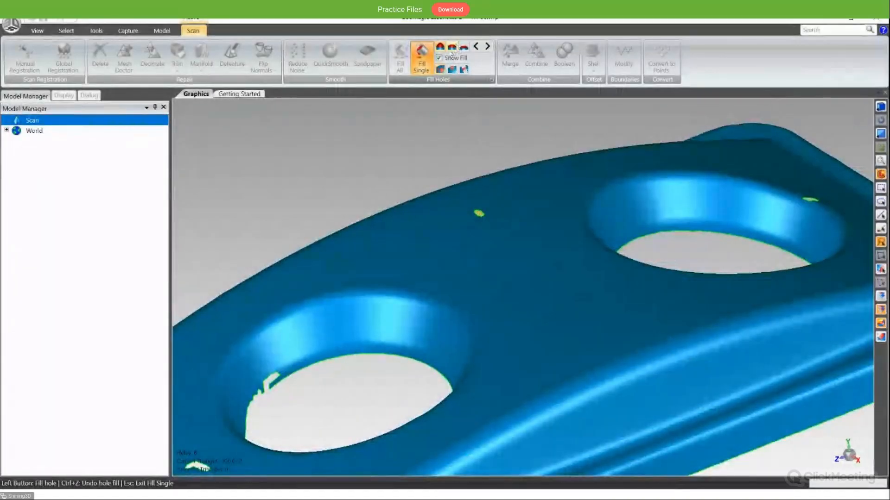
pyautogui.scroll(2, 479, 215)
pyautogui.scroll(-3, 480, 215)
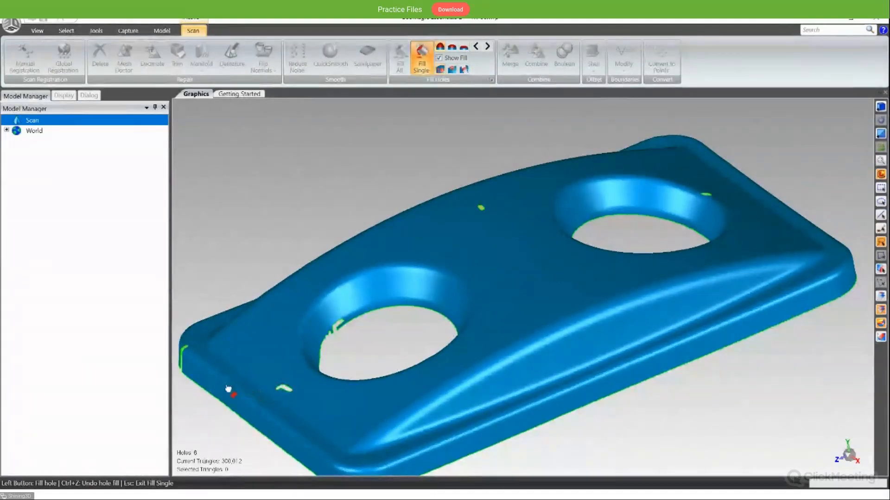
pyautogui.moveTo(229, 389); pyautogui.dragTo(342, 339, button='middle')
pyautogui.scroll(5, 253, 339)
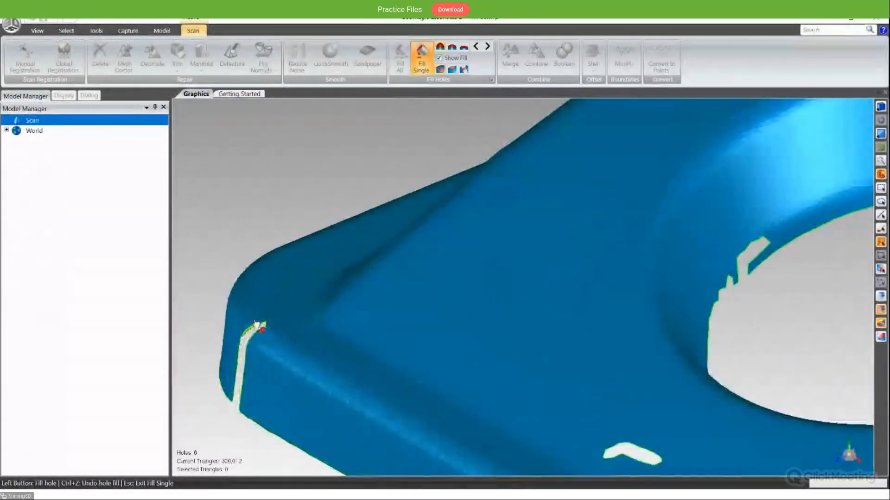
pyautogui.moveTo(252, 380); pyautogui.dragTo(263, 336, button='middle')
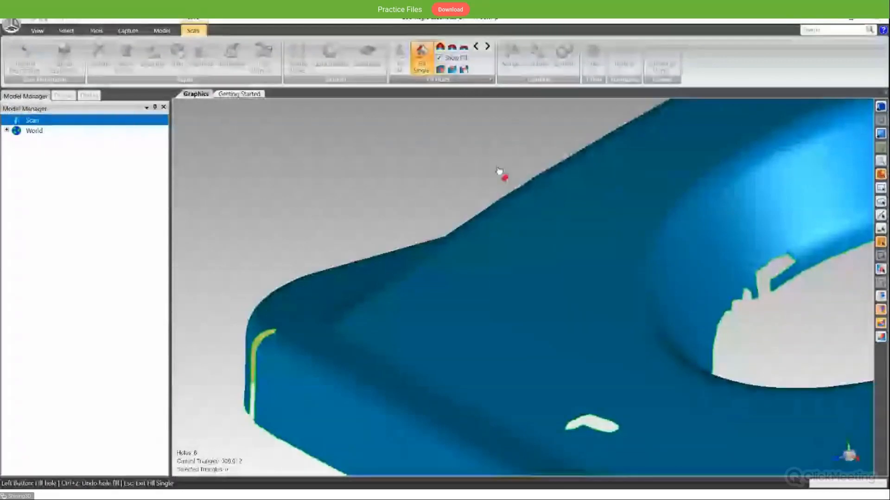
pyautogui.scroll(-3, 463, 153)
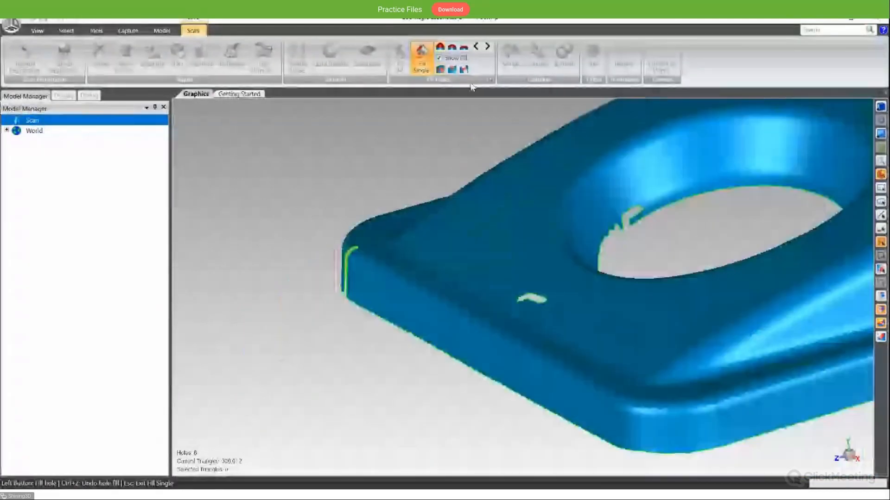
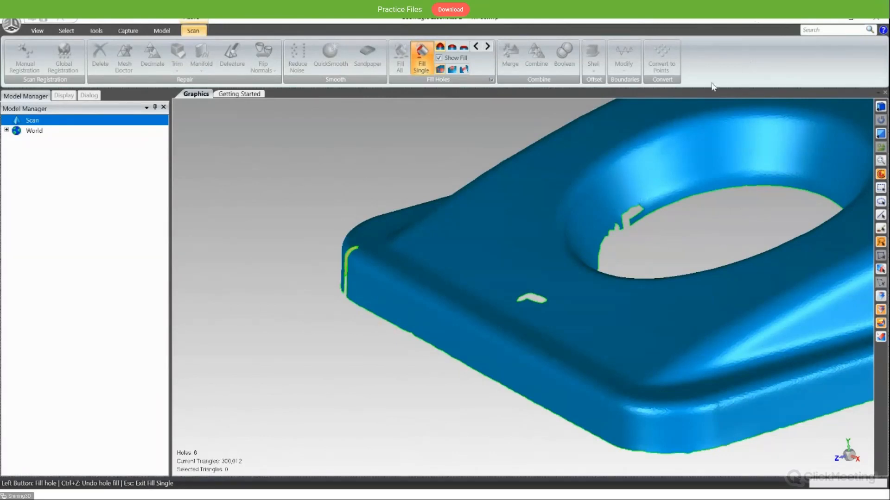
# - Try to fill the entire notched round opening with Fill Single, and undo the fill
pyautogui.moveTo(681, 229); pyautogui.dragTo(628, 359, button='middle')
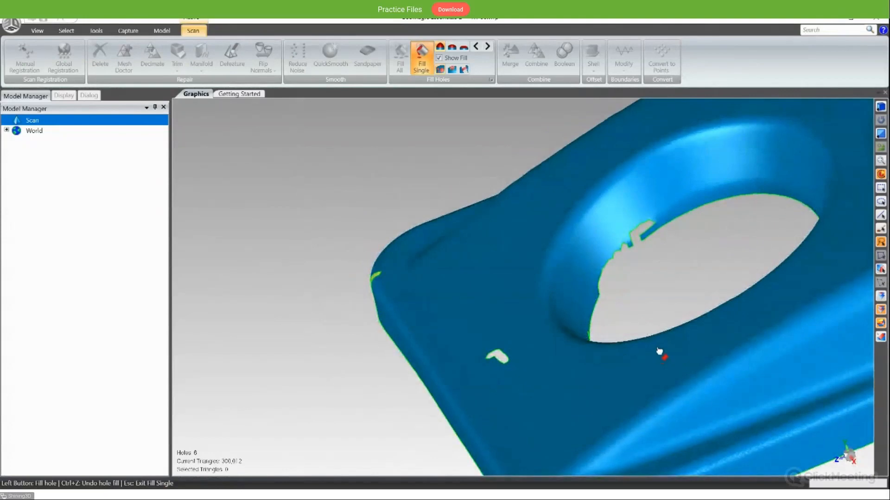
pyautogui.moveTo(705, 324); pyautogui.dragTo(662, 371, button='middle')
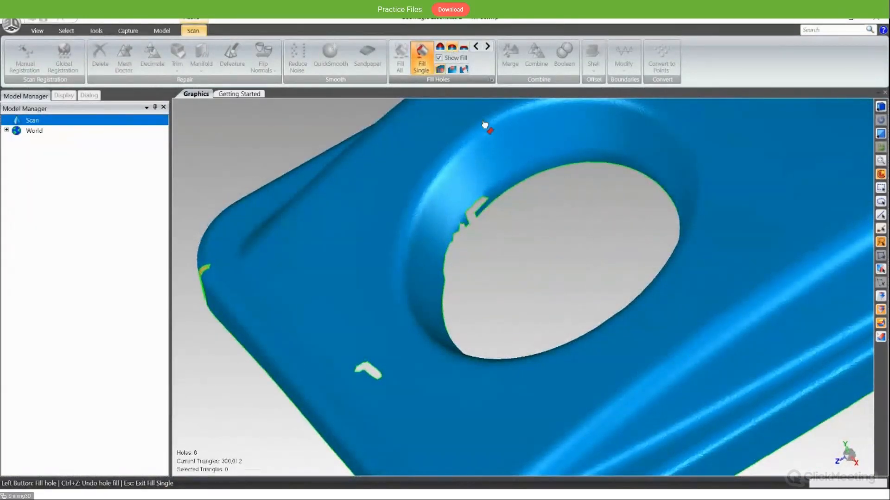
pyautogui.click(485, 215)
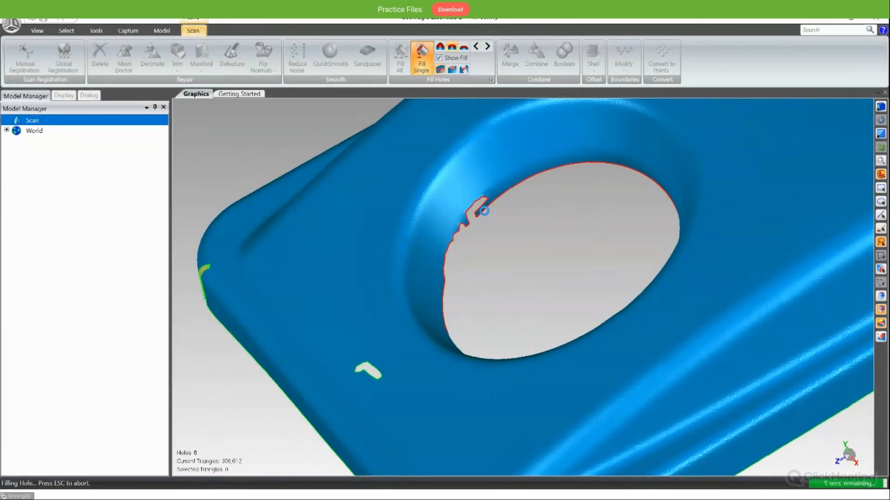
pyautogui.moveTo(485, 207); pyautogui.dragTo(588, 403, button='middle')
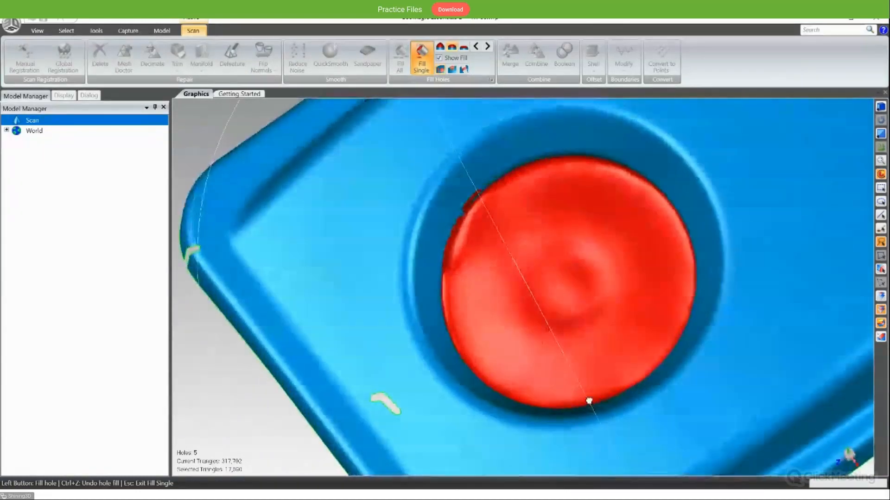
pyautogui.moveTo(577, 284); pyautogui.dragTo(516, 313, button='middle')
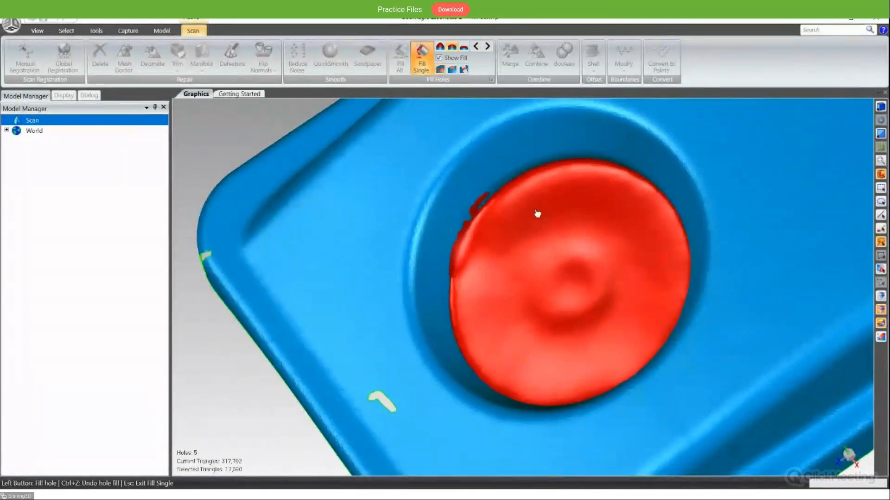
pyautogui.hotkey('ctrl', 'z')
pyautogui.moveTo(548, 256); pyautogui.dragTo(455, 254, button='middle')
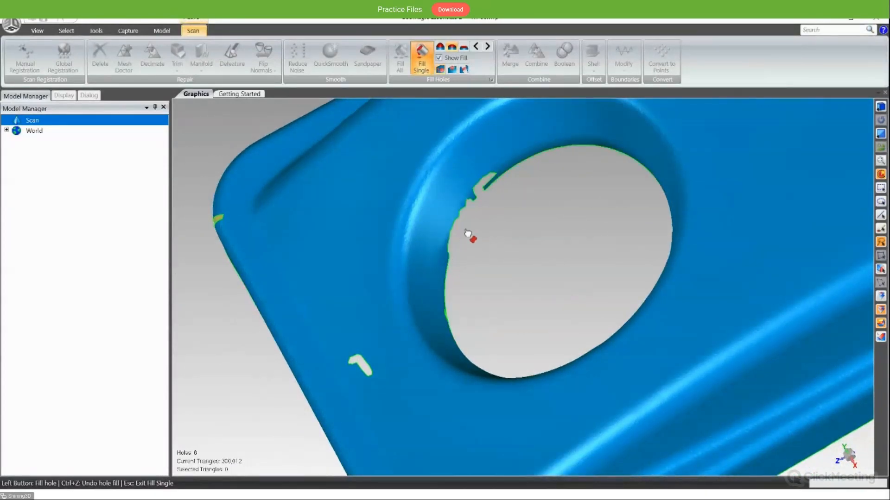
# - Patch only the deep notch in the round opening's rim with a partial Fill Single
pyautogui.moveTo(493, 193); pyautogui.dragTo(506, 156, button='middle')
pyautogui.scroll(-2, 503, 223)
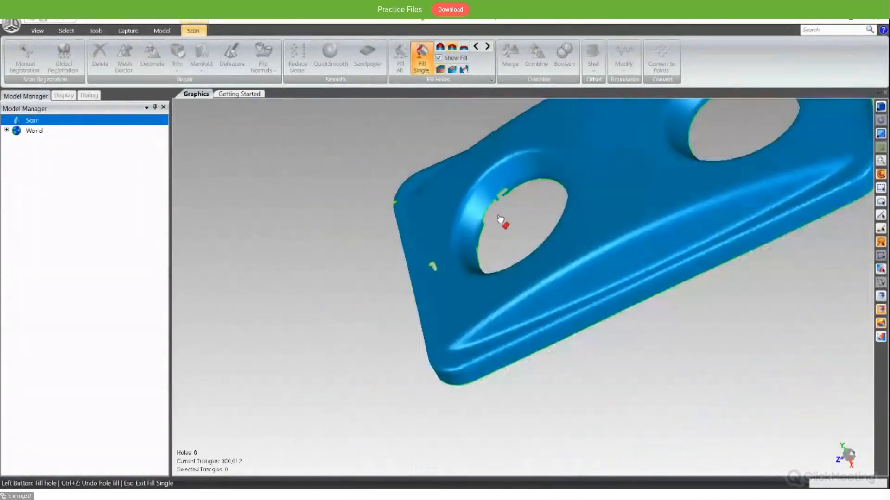
pyautogui.scroll(5, 499, 214)
pyautogui.moveTo(500, 215); pyautogui.dragTo(524, 168, button='middle')
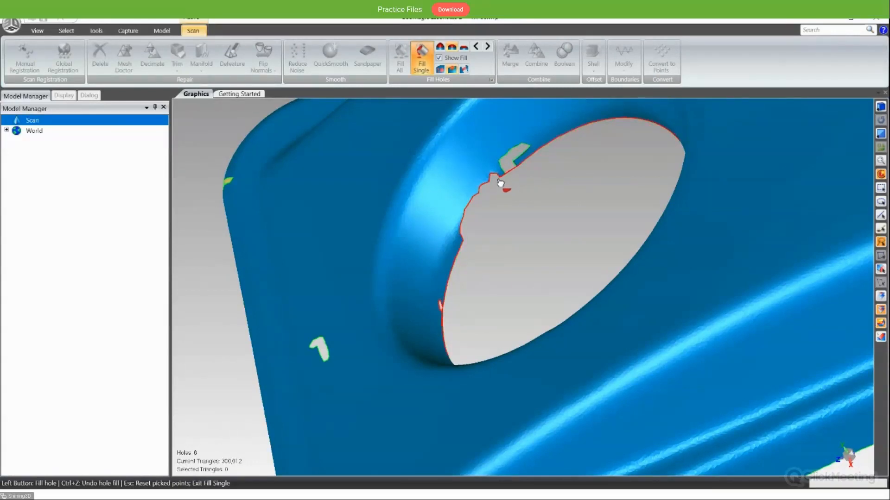
pyautogui.click(508, 168)
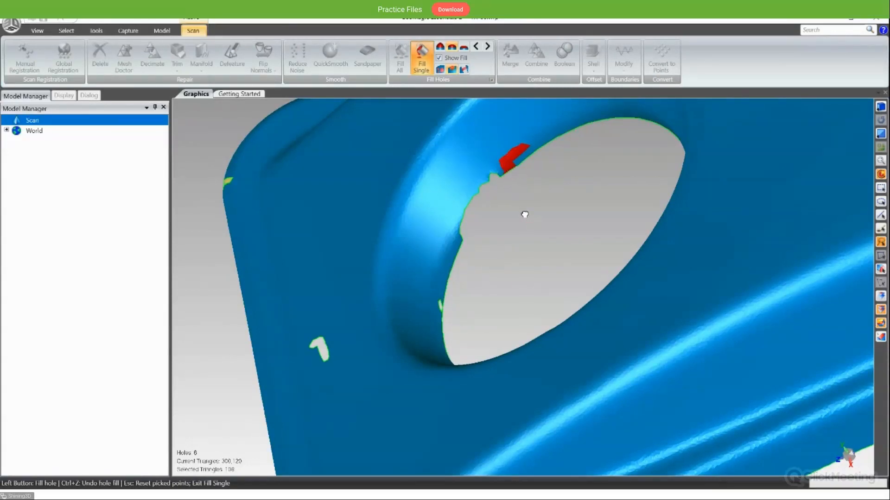
# - Partially fill the jagged stretch of rim beside the patched notch, keeping the round opening itself open
pyautogui.moveTo(525, 215); pyautogui.dragTo(522, 212, button='middle')
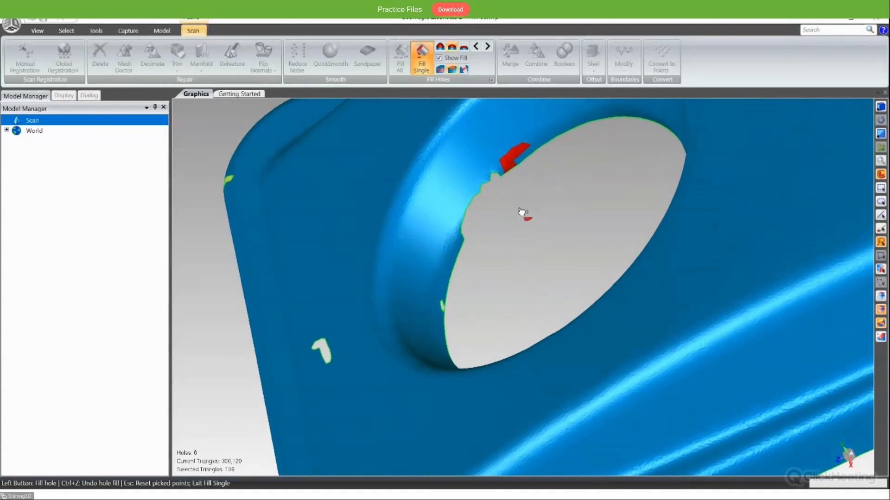
pyautogui.click(499, 178)
pyautogui.click(481, 211)
pyautogui.moveTo(489, 224); pyautogui.dragTo(511, 181, button='middle')
pyautogui.moveTo(481, 269); pyautogui.dragTo(466, 284, button='middle')
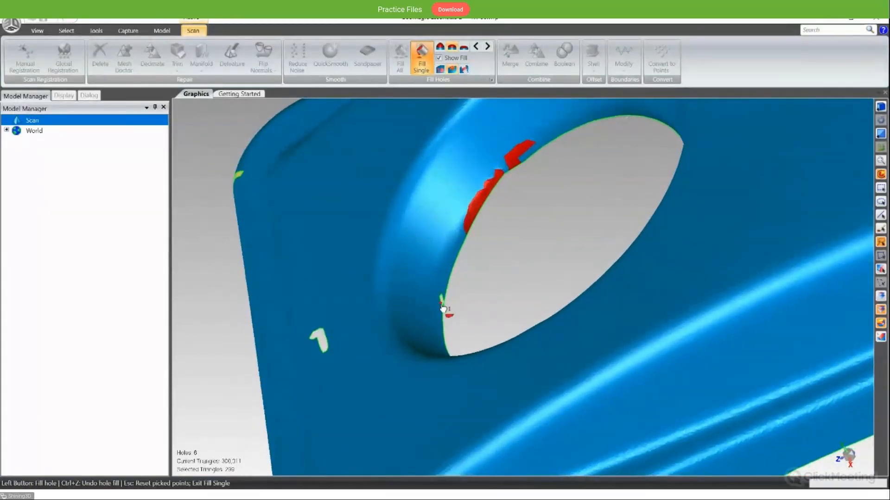
# - Partially fill the tiny sliver gap on the wall right next to the round opening's edge
pyautogui.scroll(6, 447, 308)
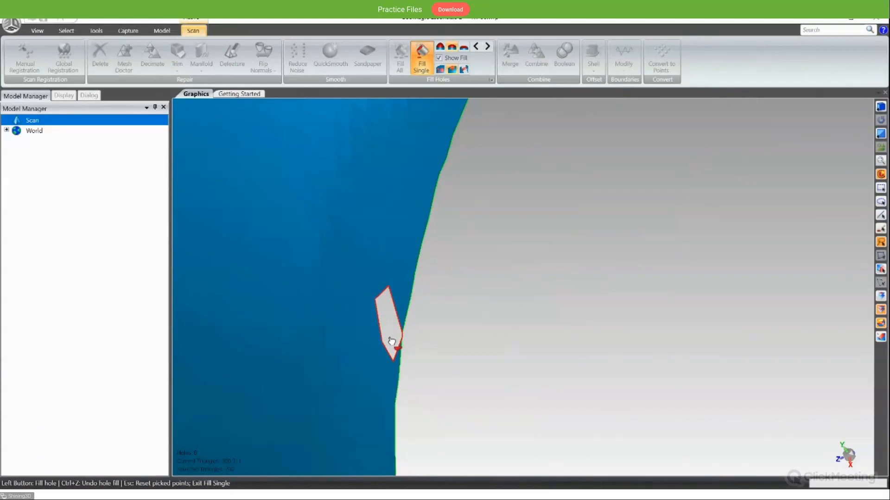
pyautogui.click(391, 341)
pyautogui.moveTo(444, 318); pyautogui.dragTo(534, 327, button='middle')
pyautogui.scroll(-5, 497, 275)
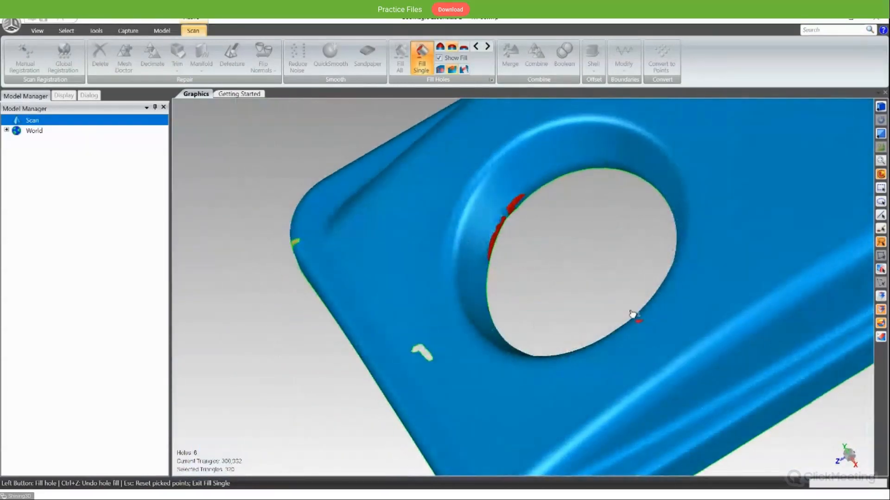
# - Examine the patched rim sections of the round opening from several angles and distances
pyautogui.scroll(2, 596, 314)
pyautogui.moveTo(595, 268); pyautogui.dragTo(510, 163, button='middle')
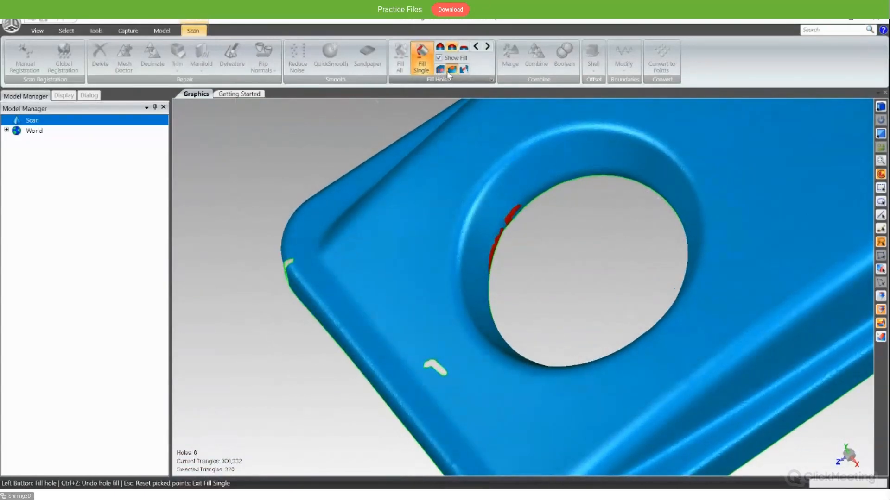
pyautogui.moveTo(607, 262); pyautogui.dragTo(490, 211, button='middle')
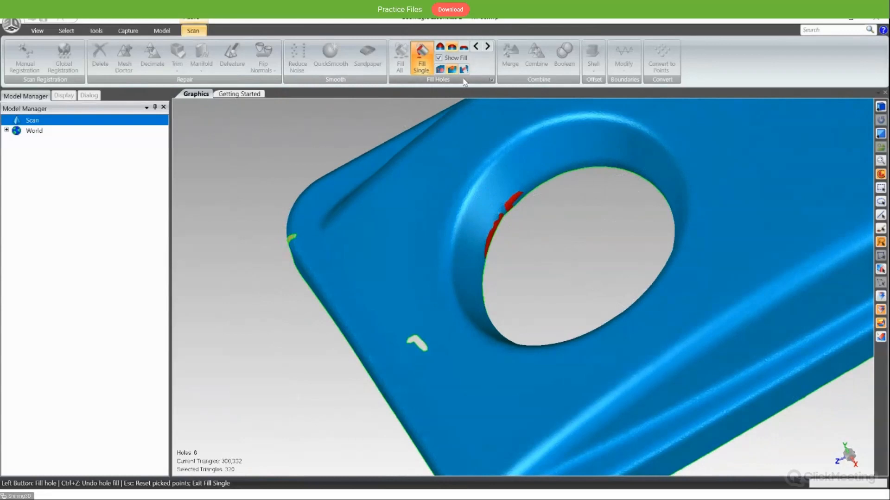
pyautogui.moveTo(531, 234); pyautogui.dragTo(511, 227, button='middle')
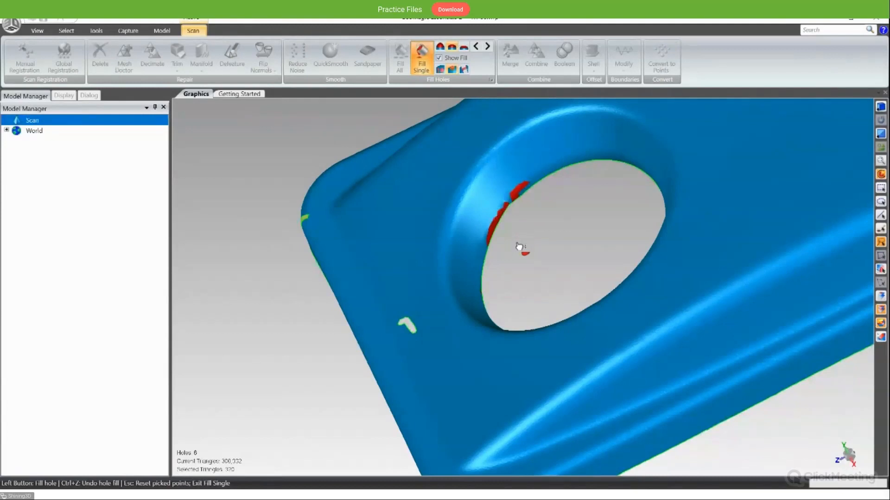
pyautogui.scroll(-2, 524, 235)
pyautogui.scroll(4, 522, 232)
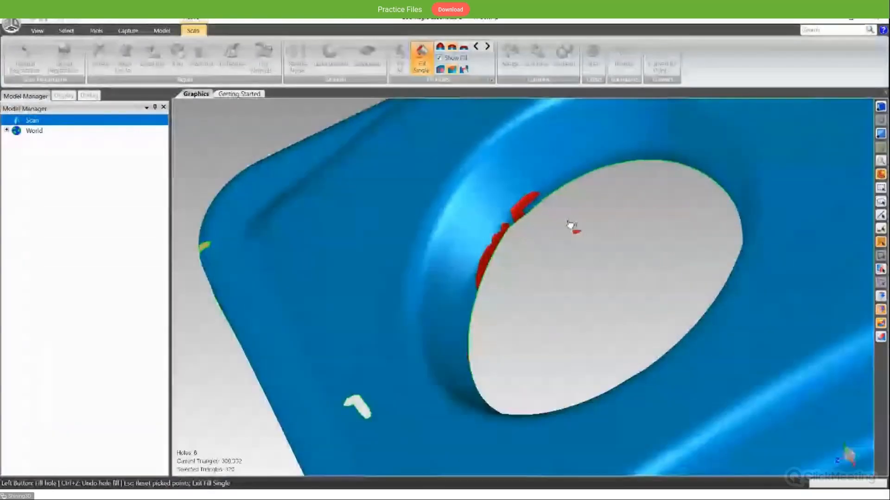
pyautogui.scroll(-2, 573, 228)
pyautogui.keyDown('alt'); pyautogui.moveTo(601, 237); pyautogui.dragTo(521, 238, button='middle'); pyautogui.keyUp('alt')
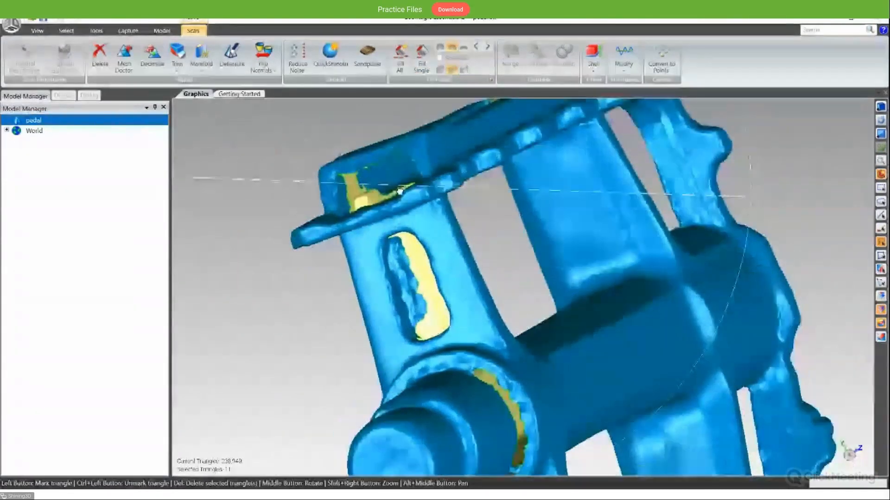
pyautogui.moveTo(547, 218); pyautogui.dragTo(555, 254, button='middle')
# - Examine the pedal scan's jagged slot in the end wall above the arm, comparing its edges and interior gaps
pyautogui.moveTo(427, 208); pyautogui.dragTo(534, 244, button='middle')
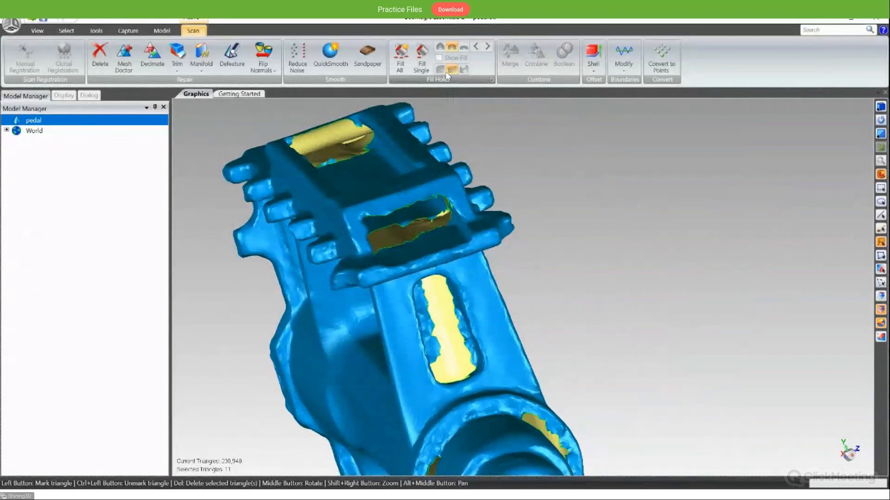
pyautogui.moveTo(415, 223)
pyautogui.mouseDown(button='middle')
pyautogui.moveTo(437, 237)
pyautogui.moveTo(456, 268)
pyautogui.moveTo(310, 286)
pyautogui.moveTo(411, 206)
pyautogui.mouseUp(button='middle')
pyautogui.scroll(4, 456, 268)
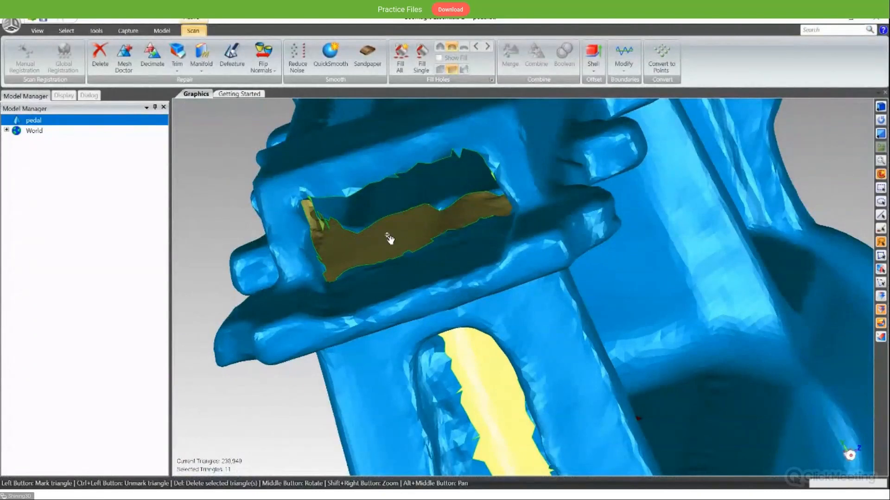
pyautogui.moveTo(458, 302); pyautogui.dragTo(478, 316, button='middle')
pyautogui.moveTo(467, 278); pyautogui.dragTo(463, 258, button='middle')
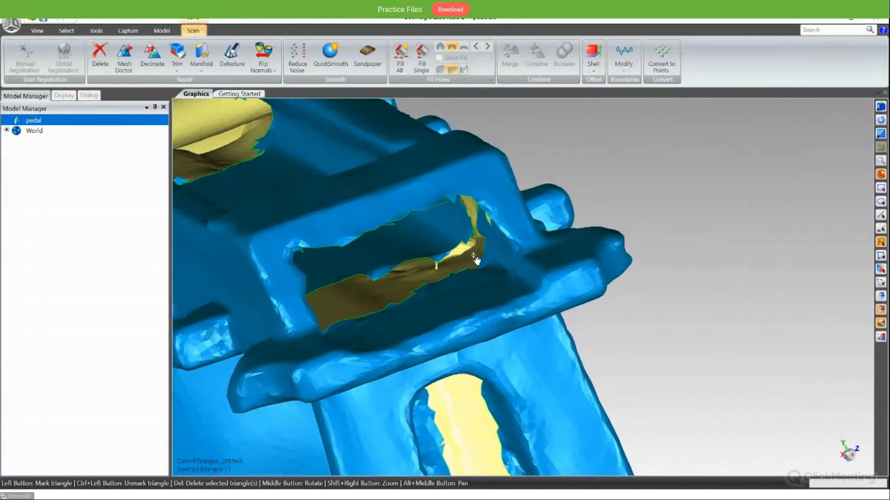
pyautogui.moveTo(494, 275); pyautogui.dragTo(380, 324, button='middle')
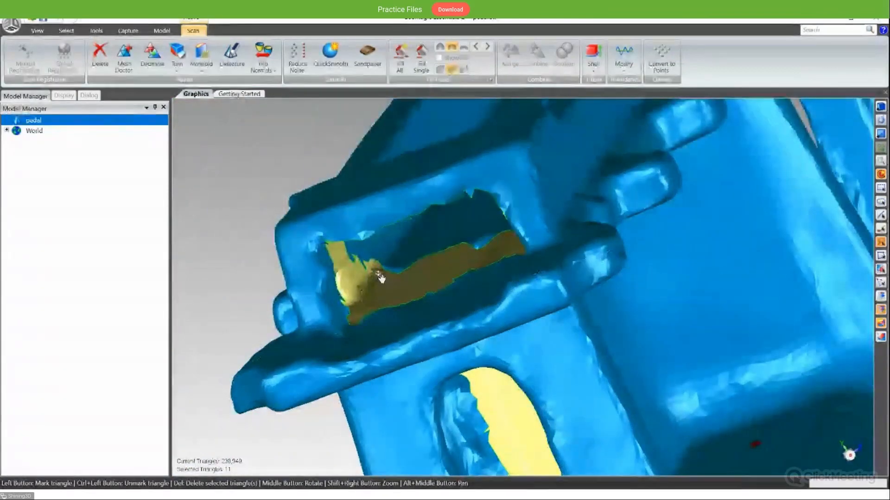
pyautogui.moveTo(468, 289); pyautogui.dragTo(579, 259, button='middle')
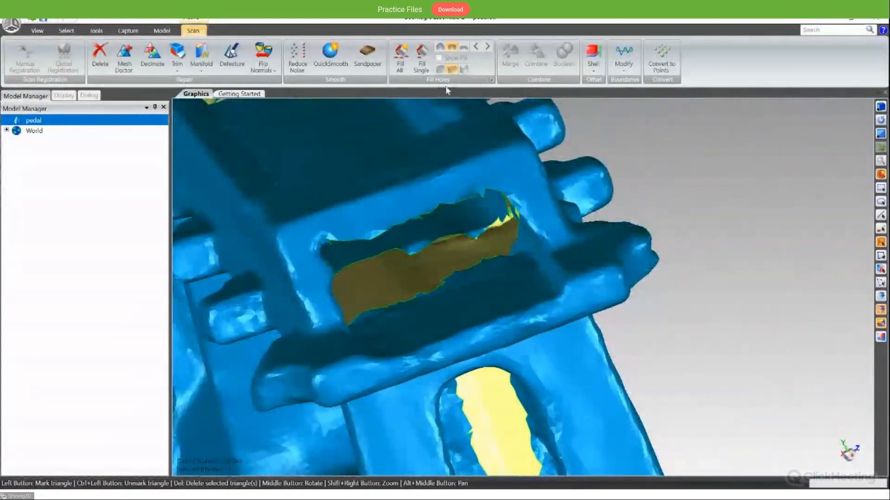
# - Start Fill Single on the pedal and bridge the gap across one end of the jagged slot
pyautogui.click(421, 61)
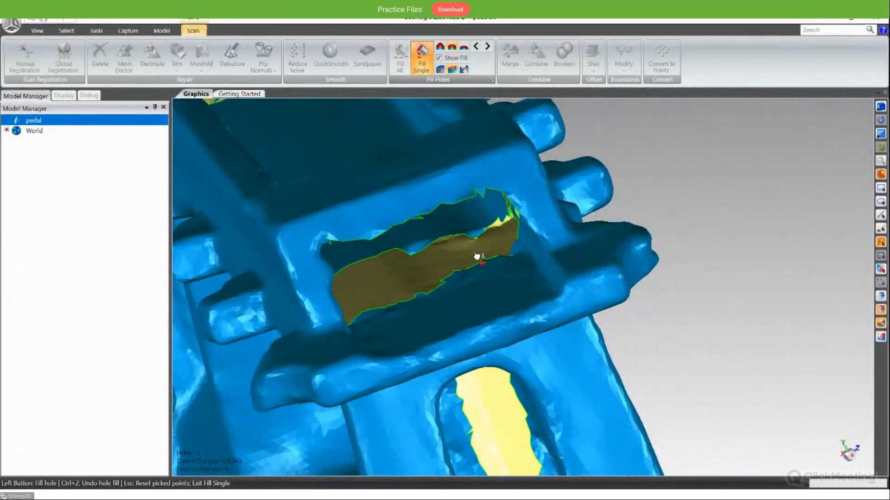
pyautogui.moveTo(479, 255); pyautogui.dragTo(377, 294, button='middle')
pyautogui.moveTo(375, 260); pyautogui.dragTo(490, 198, button='middle')
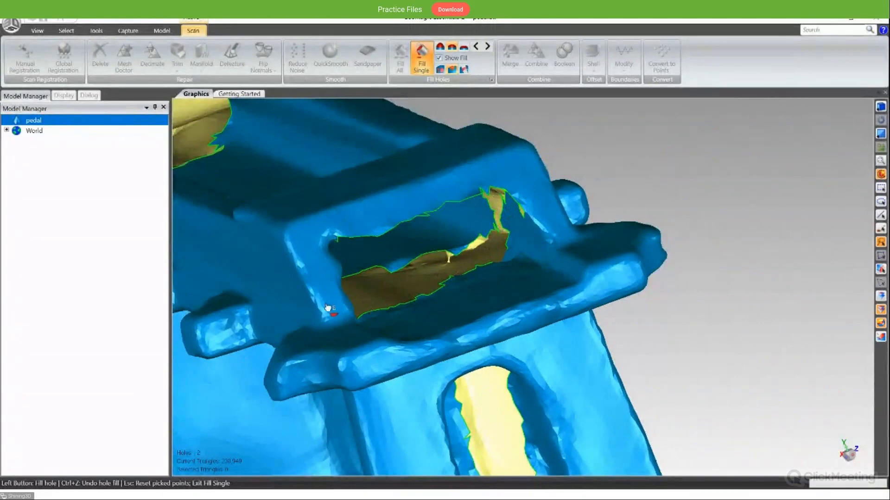
pyautogui.moveTo(489, 288); pyautogui.dragTo(407, 242, button='middle')
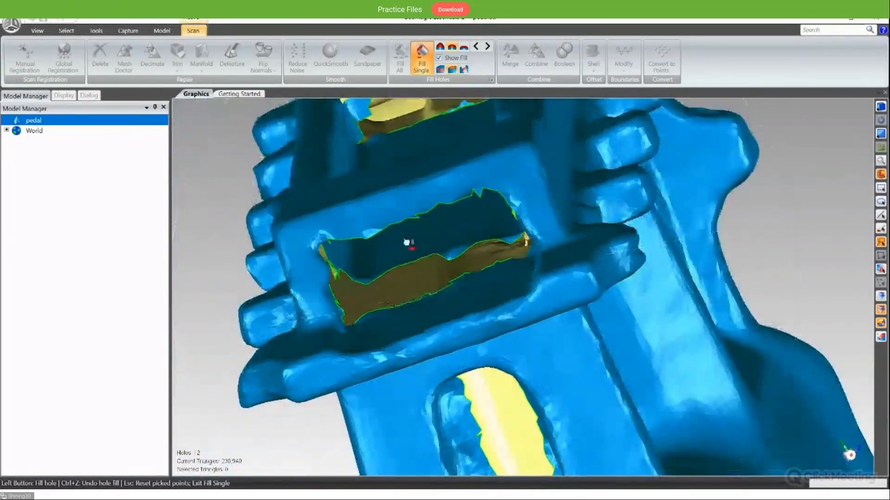
pyautogui.moveTo(473, 261); pyautogui.dragTo(379, 266, button='middle')
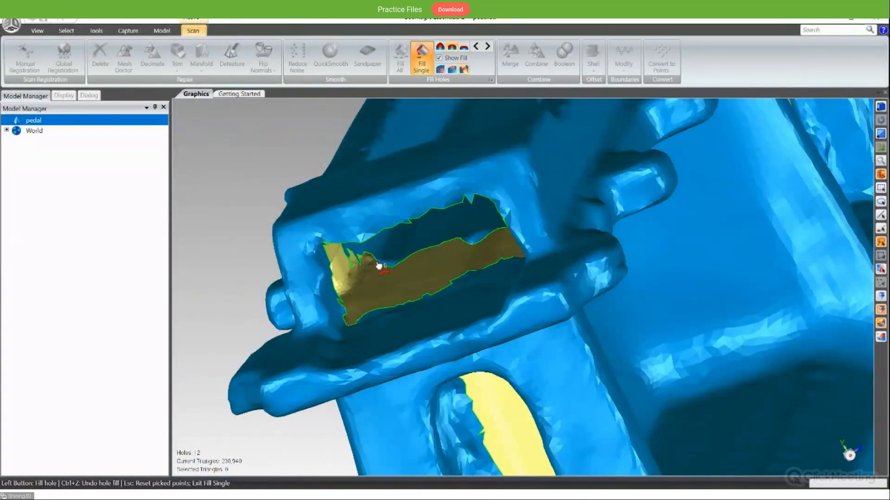
pyautogui.moveTo(378, 265); pyautogui.dragTo(351, 330)
# - Add a second bridge across the gap at the opposite end of the pedal's jagged slot
pyautogui.moveTo(376, 322); pyautogui.dragTo(396, 368, button='middle')
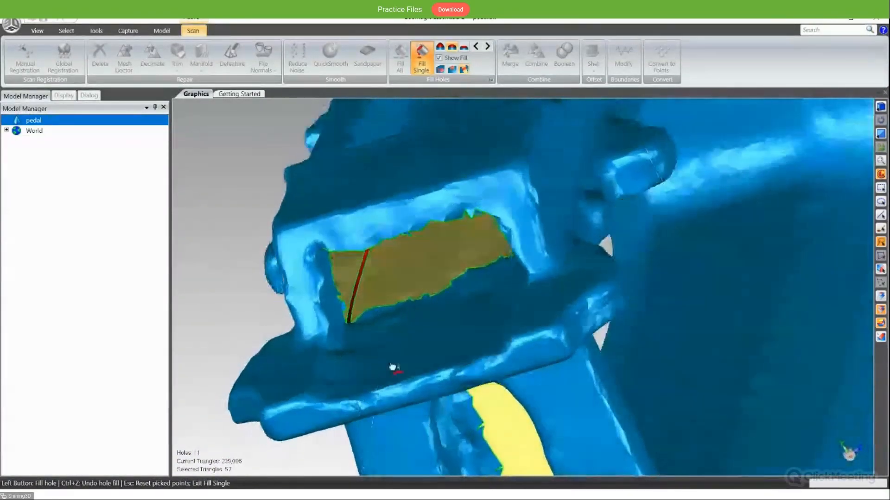
pyautogui.moveTo(373, 306); pyautogui.dragTo(378, 266, button='middle')
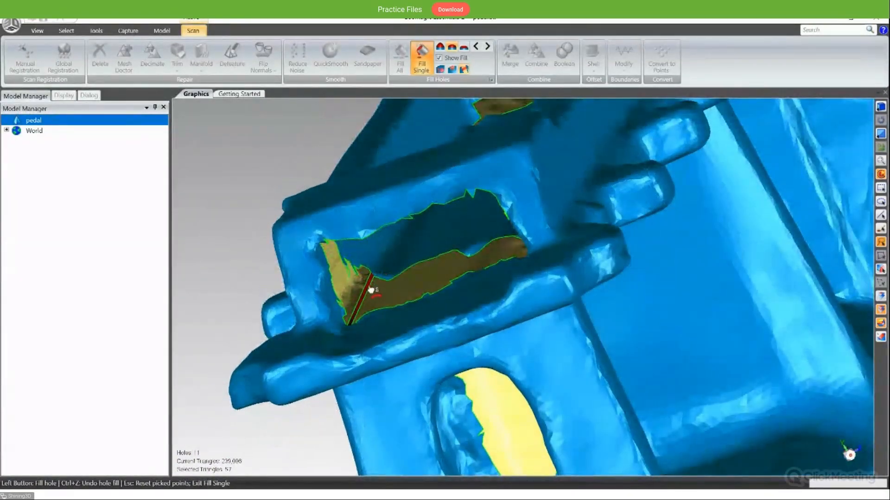
pyautogui.moveTo(473, 272); pyautogui.dragTo(610, 254, button='middle')
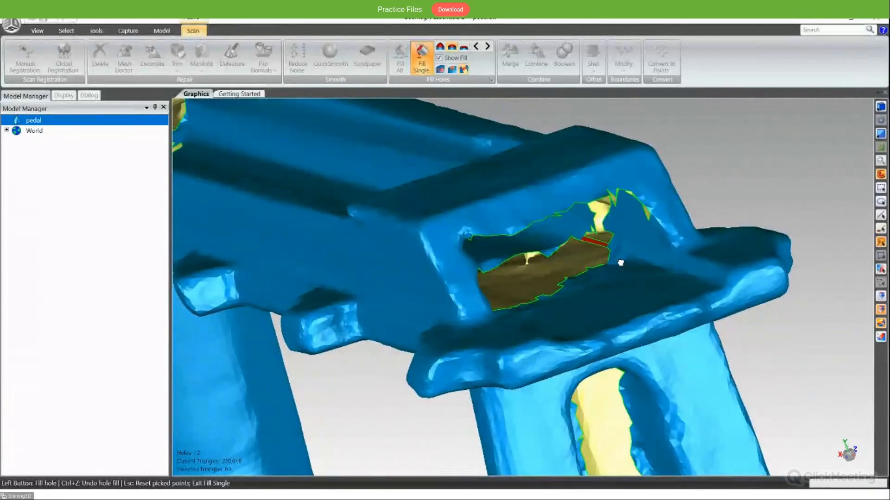
# - Fill the long lower gap enclosed between the two bridges inside the pedal's slot
pyautogui.moveTo(620, 263); pyautogui.dragTo(600, 257, button='middle')
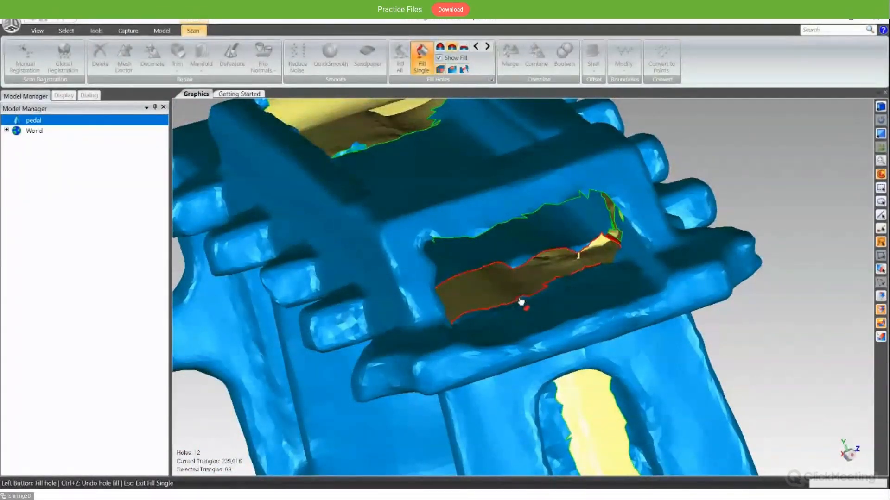
pyautogui.moveTo(521, 302); pyautogui.dragTo(537, 328, button='middle')
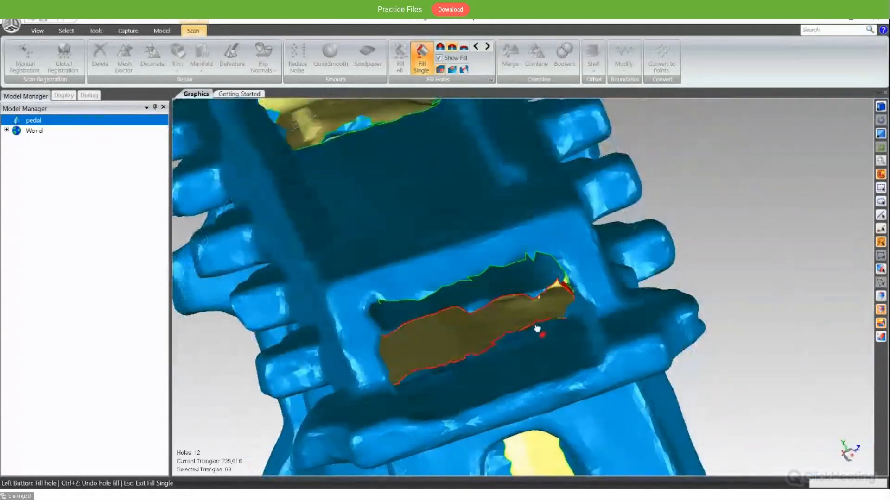
pyautogui.click(530, 332)
# - Bridge the gap in one inner side wall of the pedal's slot and completely fill the hole enclosed beneath the bridge
pyautogui.moveTo(536, 359); pyautogui.dragTo(603, 195, button='middle')
pyautogui.moveTo(582, 298); pyautogui.dragTo(580, 355, button='middle')
pyautogui.click(523, 317)
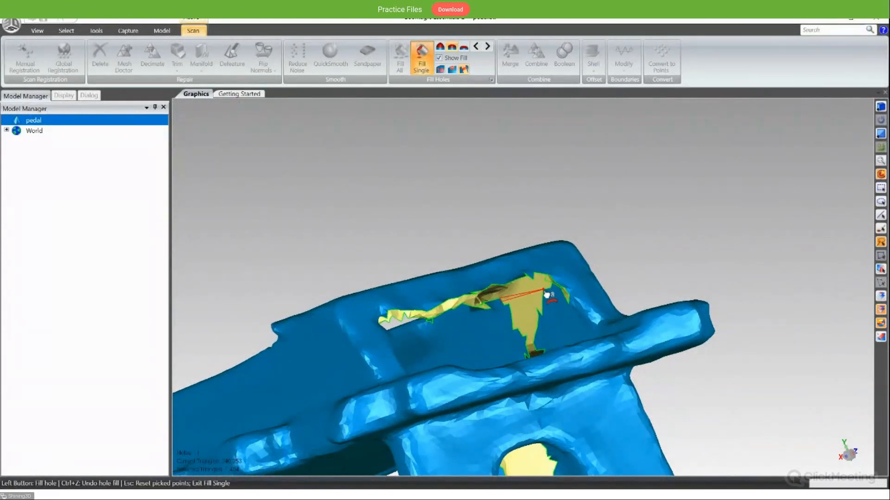
pyautogui.moveTo(558, 332); pyautogui.dragTo(550, 343, button='middle')
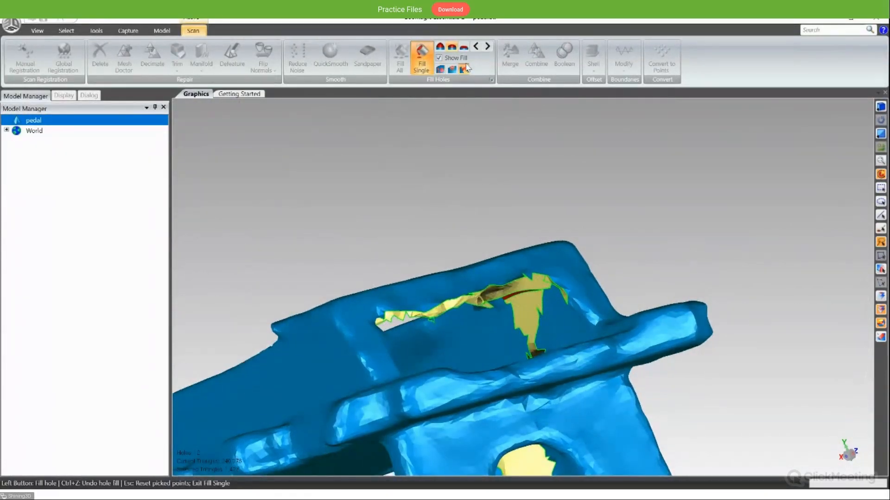
pyautogui.click(441, 69)
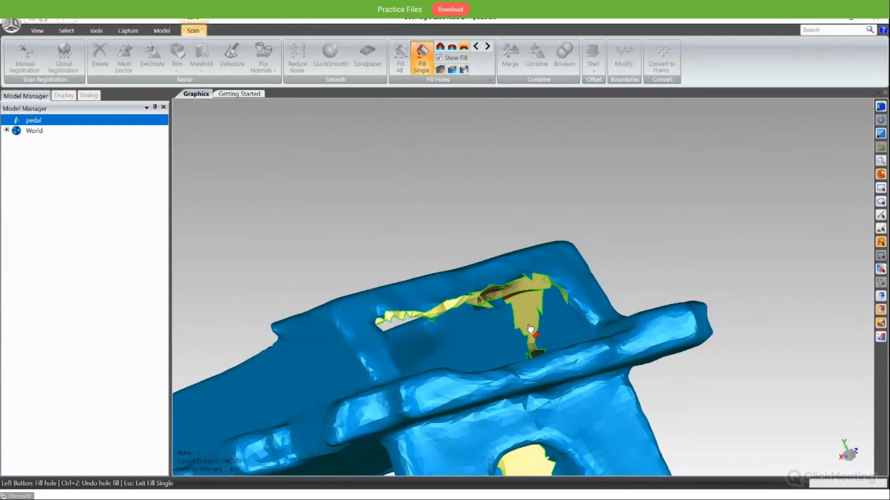
pyautogui.click(542, 325)
# - Bridge across the top of the gap in the opposite inner side wall of the pedal's slot
pyautogui.moveTo(543, 325); pyautogui.dragTo(357, 341, button='middle')
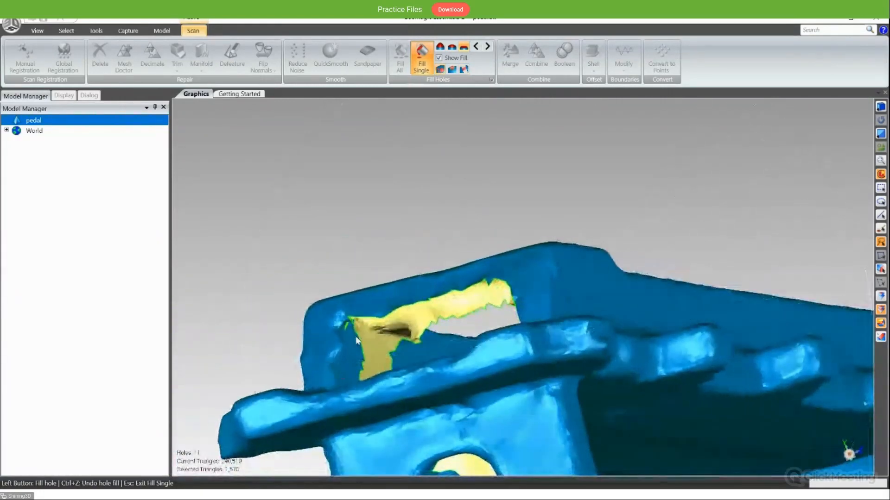
pyautogui.click(464, 70)
pyautogui.moveTo(437, 318); pyautogui.dragTo(349, 362, button='middle')
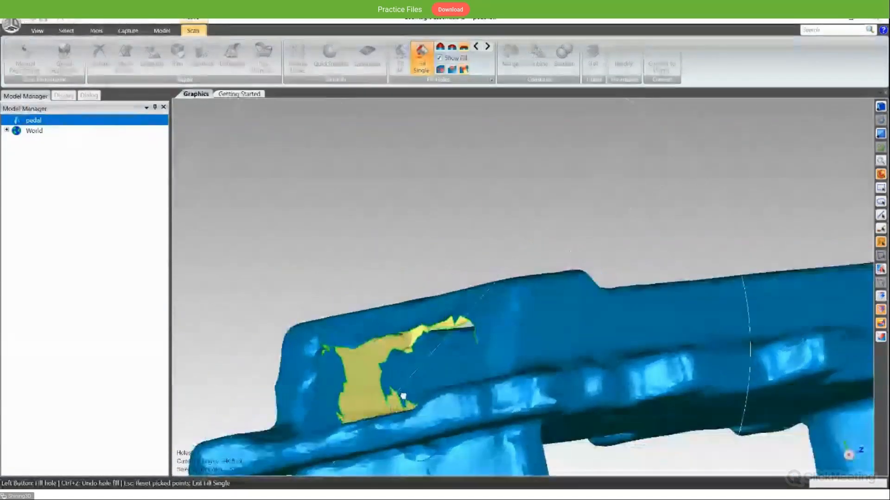
pyautogui.click(338, 353)
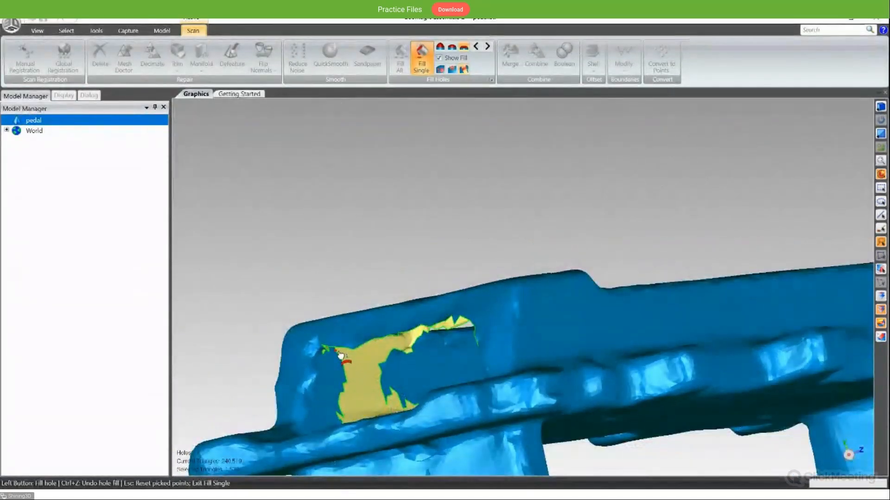
pyautogui.click(393, 357)
pyautogui.moveTo(417, 365); pyautogui.dragTo(426, 407, button='middle')
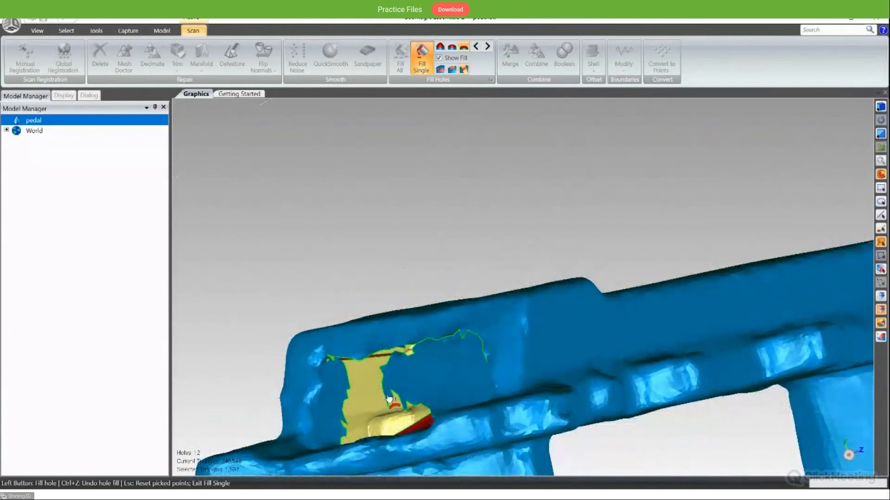
# - Fill the enclosed hole below the new bridge in the slot's side wall using the complete mode
pyautogui.click(440, 70)
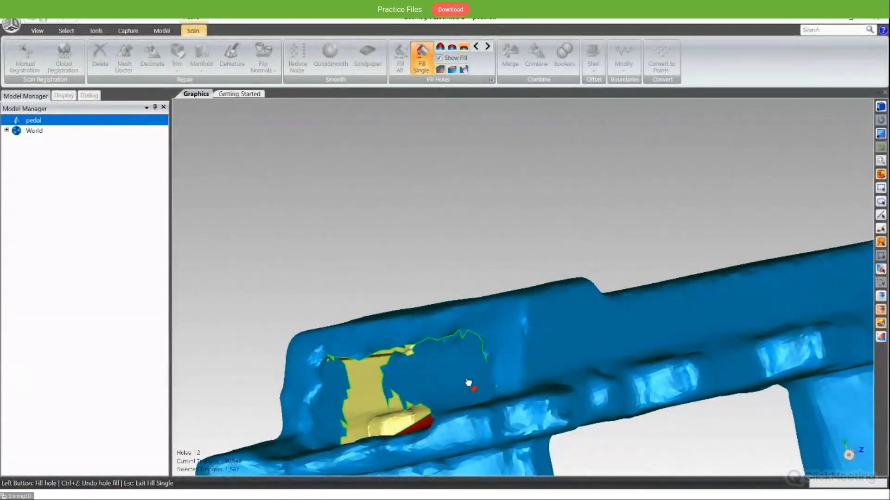
pyautogui.moveTo(468, 383); pyautogui.dragTo(437, 329, button='middle')
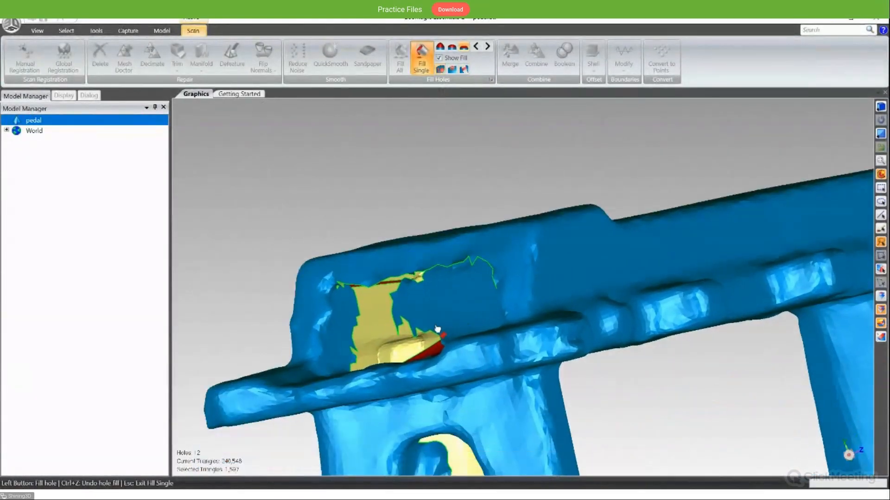
pyautogui.click(392, 313)
# - Switch Fill Single to partial mode for the remaining jagged opening along the upper edge of the pedal's slot
pyautogui.moveTo(392, 313); pyautogui.dragTo(345, 300, button='middle')
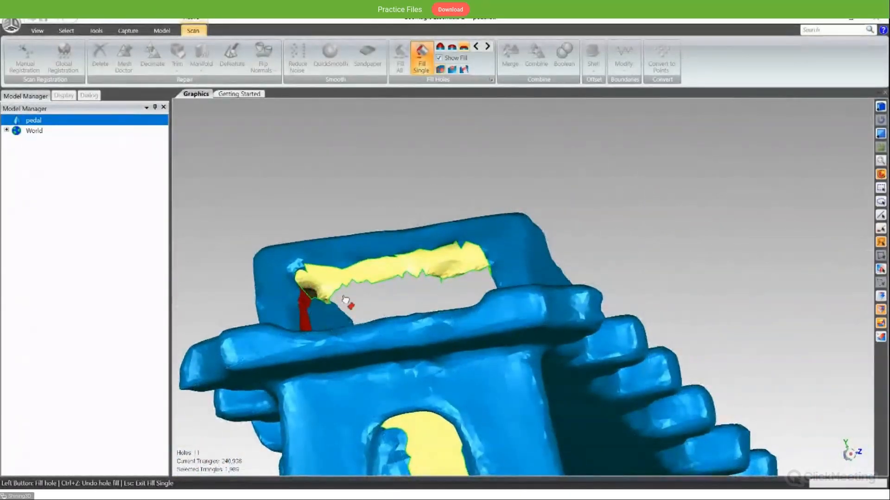
pyautogui.moveTo(365, 266); pyautogui.dragTo(371, 361, button='middle')
pyautogui.moveTo(432, 379); pyautogui.dragTo(417, 304, button='middle')
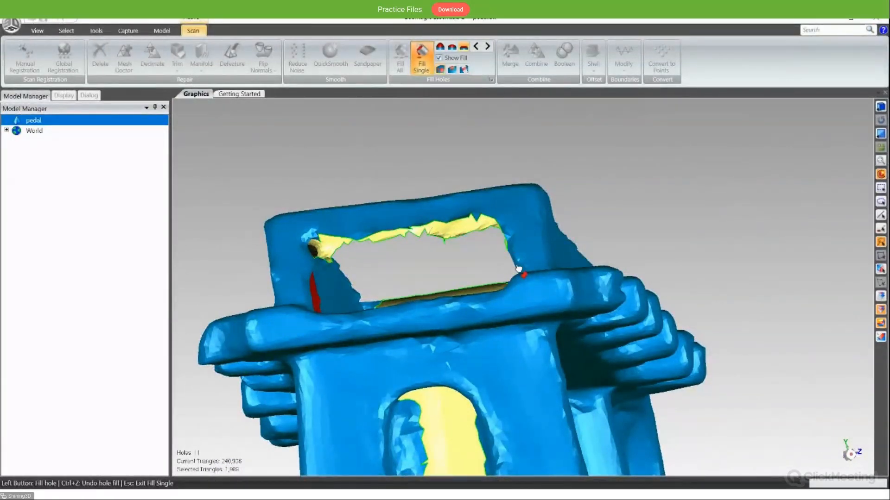
pyautogui.moveTo(518, 269)
pyautogui.mouseDown(button='middle')
pyautogui.moveTo(588, 265)
pyautogui.moveTo(582, 242)
pyautogui.moveTo(590, 224)
pyautogui.moveTo(541, 199)
pyautogui.moveTo(515, 257)
pyautogui.mouseUp(button='middle')
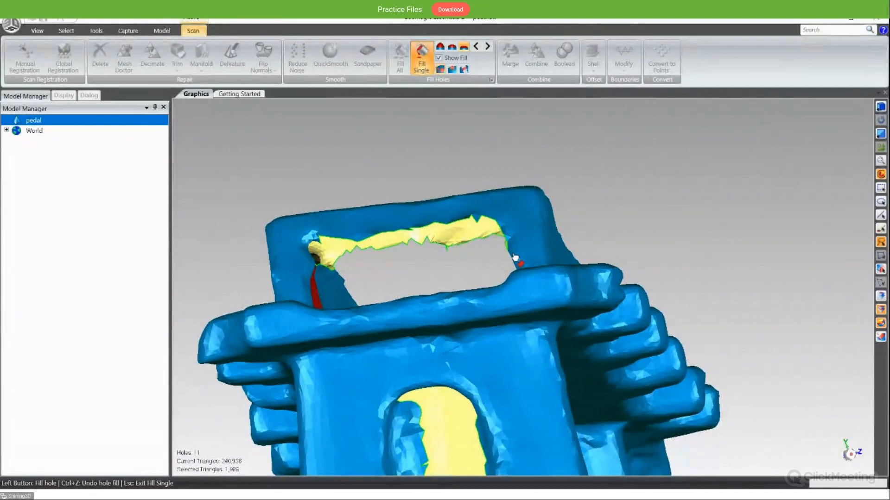
pyautogui.moveTo(509, 258); pyautogui.dragTo(710, 208, button='middle')
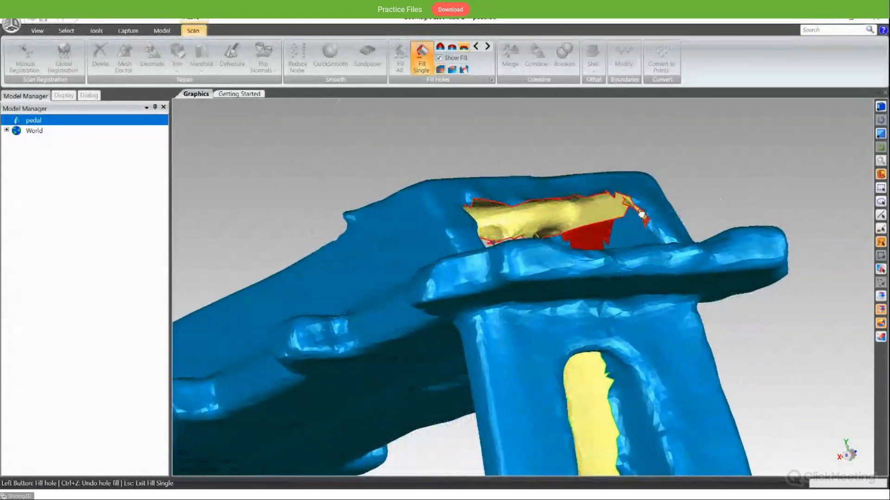
pyautogui.moveTo(641, 207); pyautogui.dragTo(658, 208, button='middle')
pyautogui.moveTo(653, 214); pyautogui.dragTo(518, 239, button='middle')
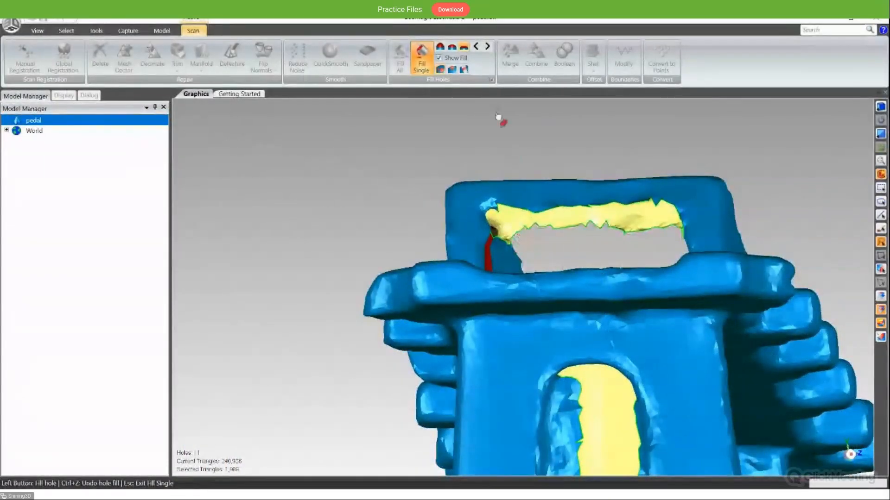
pyautogui.click(452, 70)
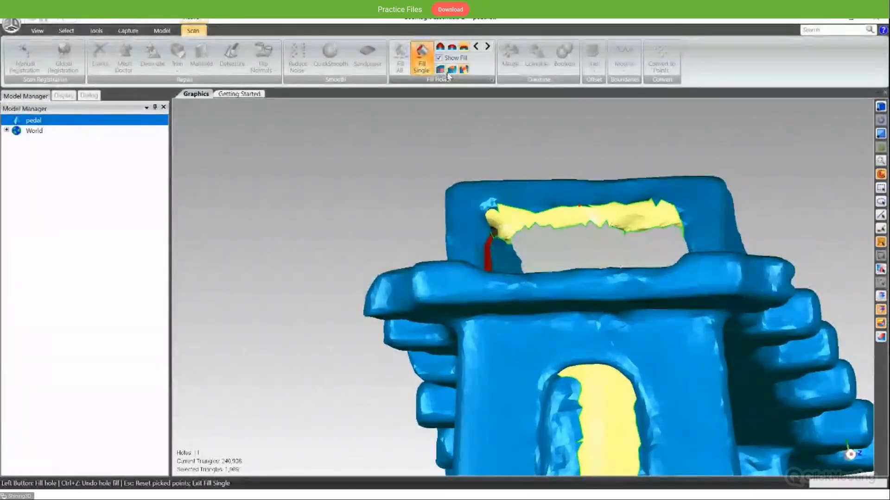
pyautogui.moveTo(584, 200); pyautogui.dragTo(590, 238, button='middle')
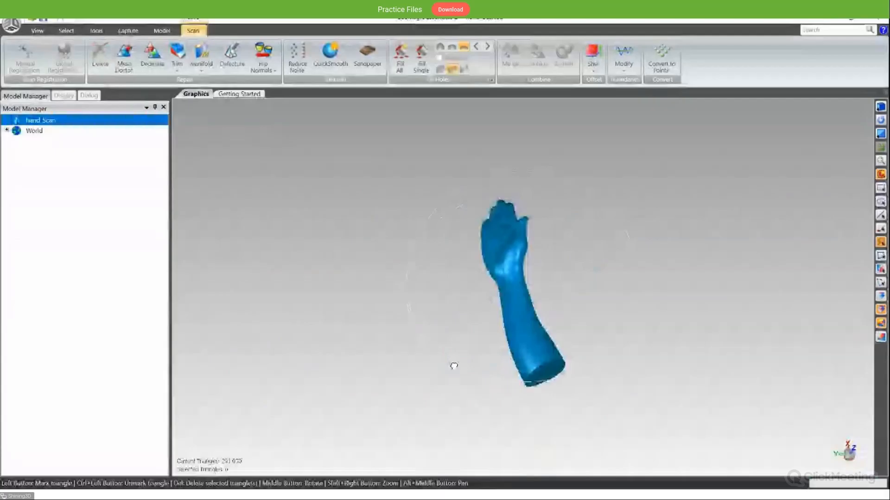
# - Select the triangles across the closed end of the hand scan's forearm and delete them to open the mesh
pyautogui.moveTo(452, 366); pyautogui.dragTo(494, 301, button='middle')
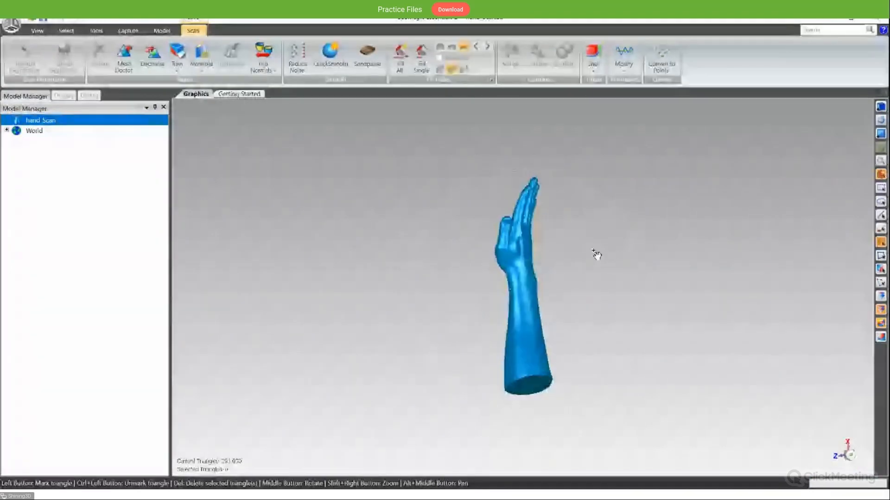
pyautogui.moveTo(595, 254); pyautogui.dragTo(554, 334, button='middle')
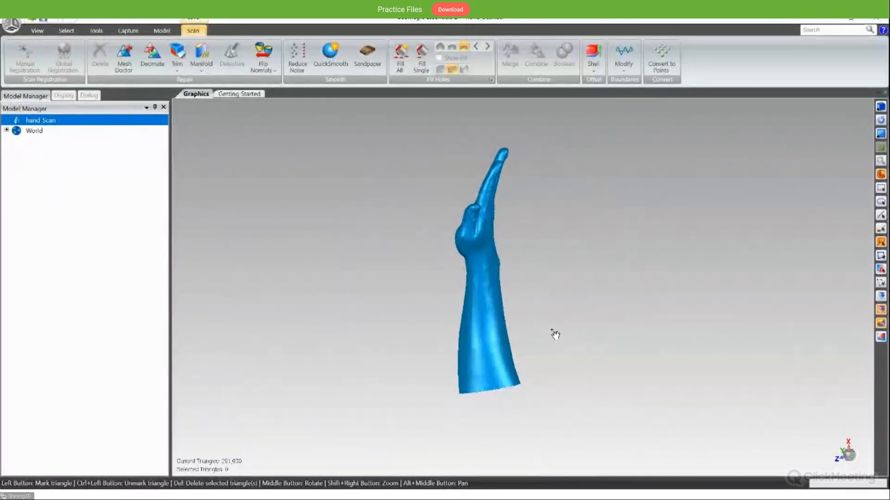
pyautogui.moveTo(552, 203); pyautogui.dragTo(552, 236, button='middle')
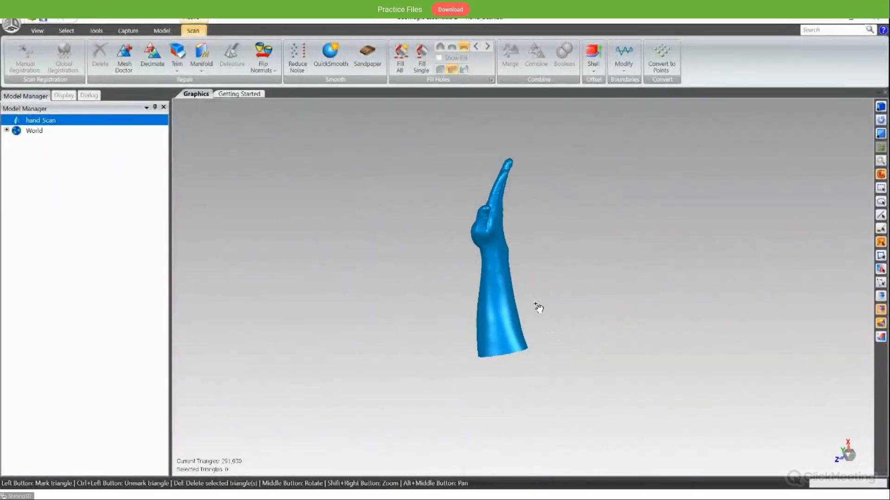
pyautogui.scroll(5, 533, 310)
pyautogui.moveTo(533, 311); pyautogui.dragTo(452, 363, button='middle')
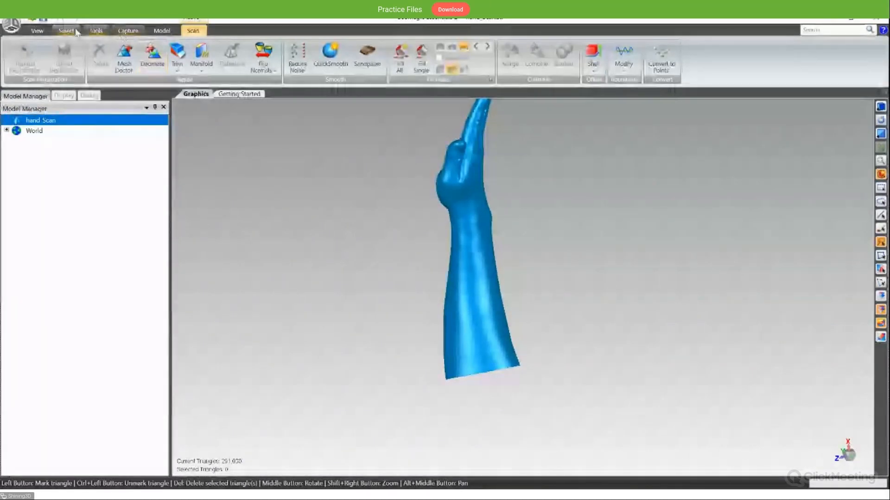
pyautogui.moveTo(365, 208); pyautogui.dragTo(512, 326, button='middle')
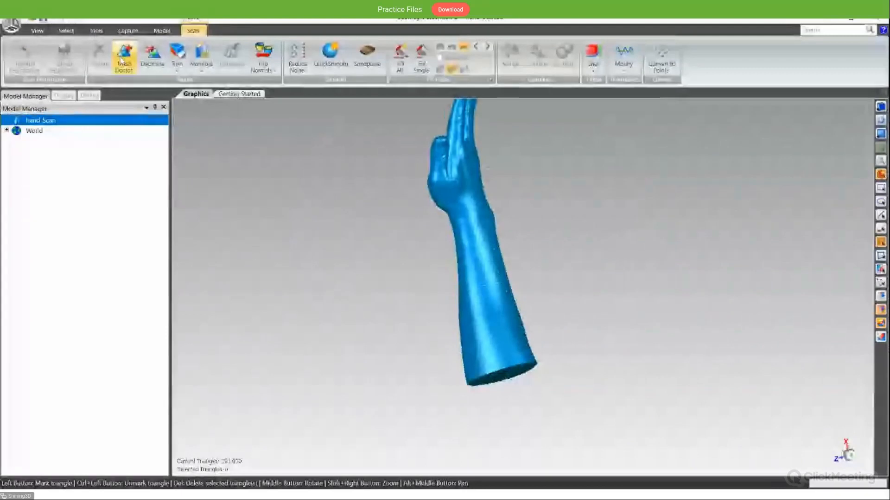
pyautogui.click(66, 30)
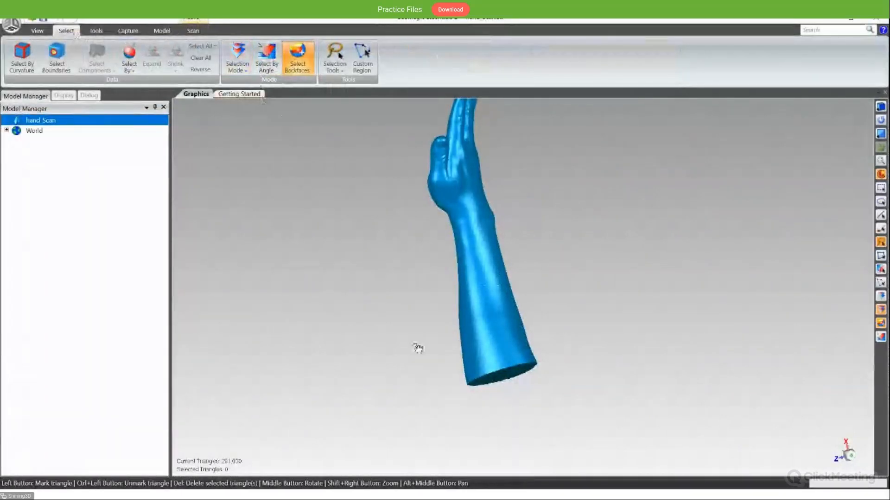
pyautogui.moveTo(536, 298); pyautogui.dragTo(447, 383, button='middle')
pyautogui.moveTo(444, 373)
pyautogui.mouseDown()
pyautogui.moveTo(520, 421)
pyautogui.moveTo(573, 359)
pyautogui.mouseUp()
pyautogui.press('Delete')
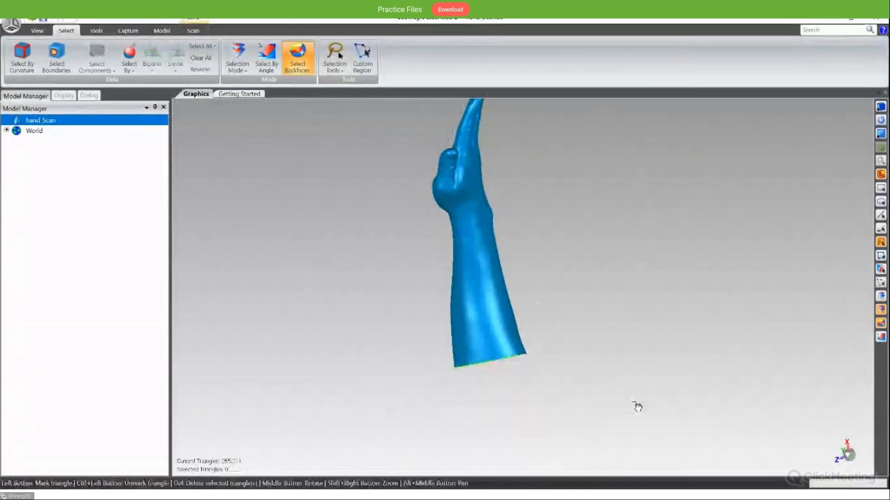
# - Start the Shell command on the hand scan with its open forearm end in view
pyautogui.moveTo(609, 351)
pyautogui.mouseDown(button='middle')
pyautogui.moveTo(467, 218)
pyautogui.moveTo(491, 232)
pyautogui.mouseUp(button='middle')
pyautogui.scroll(4, 521, 235)
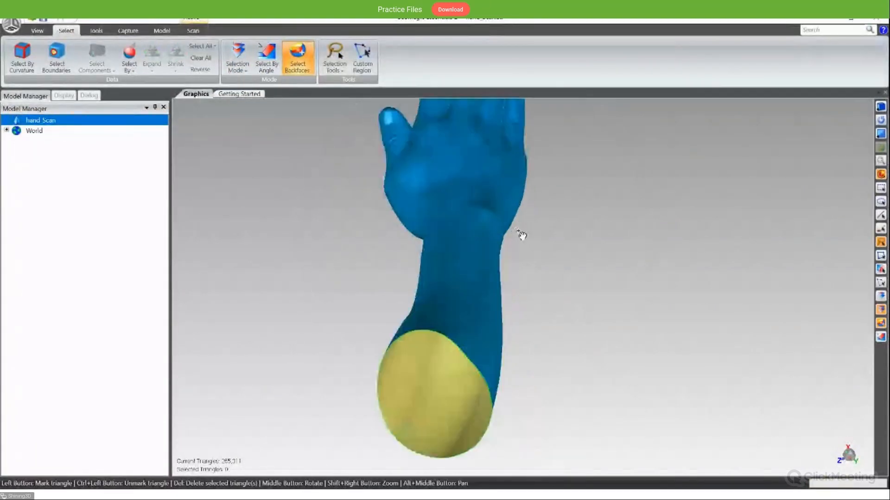
pyautogui.moveTo(505, 328); pyautogui.dragTo(576, 242, button='middle')
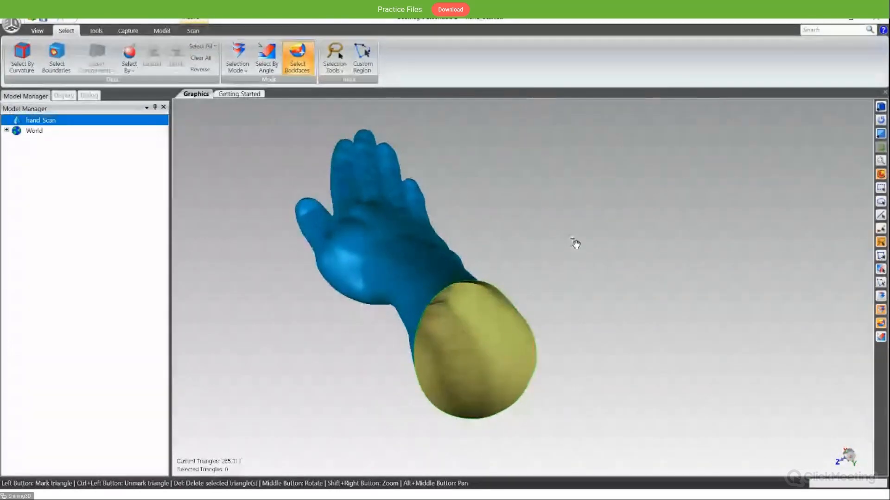
pyautogui.moveTo(477, 292); pyautogui.dragTo(534, 255, button='middle')
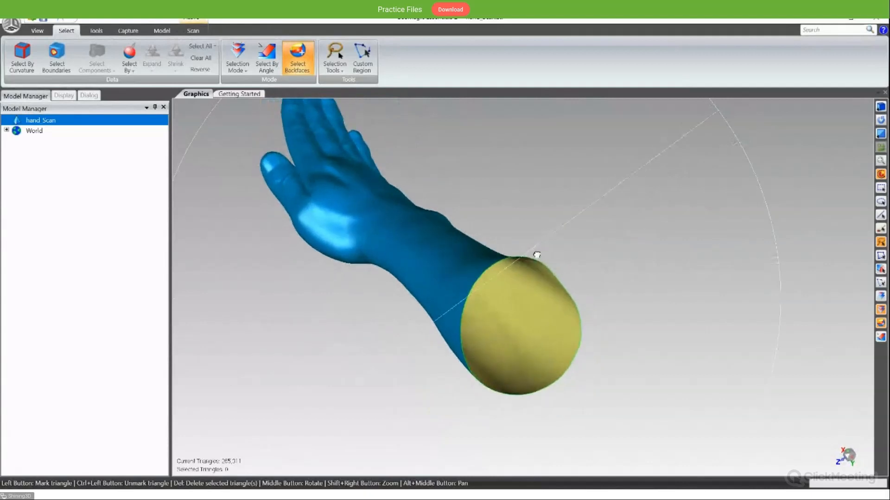
pyautogui.click(192, 31)
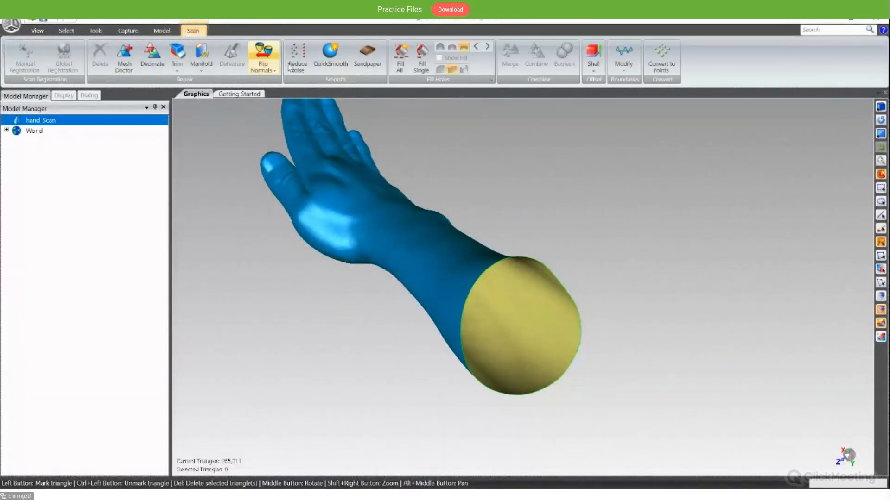
pyautogui.click(595, 65)
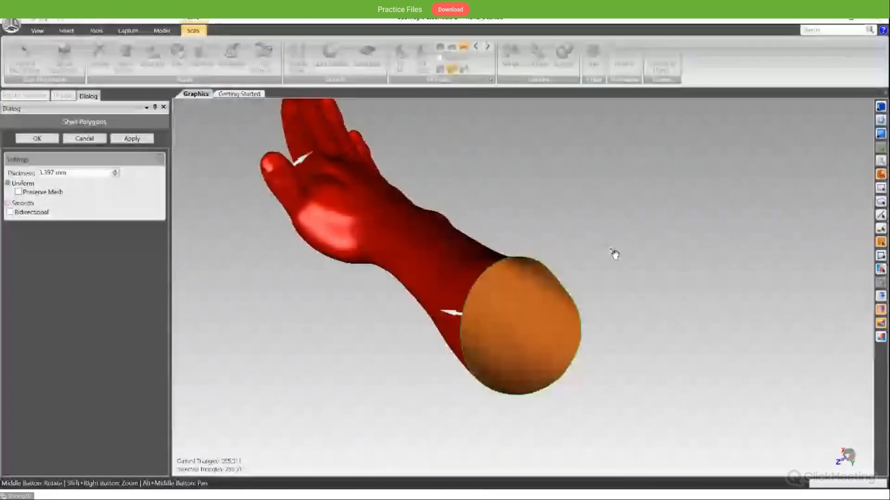
# - Try the Preserve Mesh option for the uniform shell of the hand scan
pyautogui.moveTo(614, 254); pyautogui.dragTo(453, 260, button='middle')
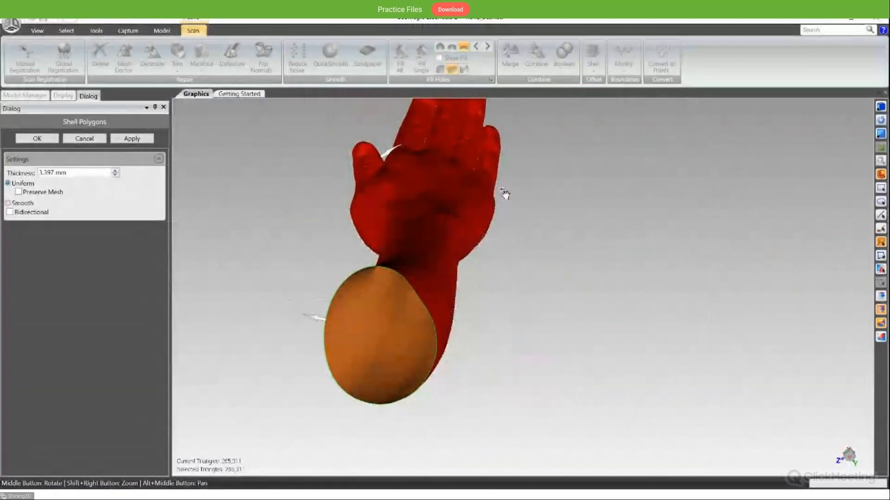
pyautogui.keyDown('alt'); pyautogui.moveTo(487, 189); pyautogui.dragTo(610, 195, button='middle'); pyautogui.keyUp('alt')
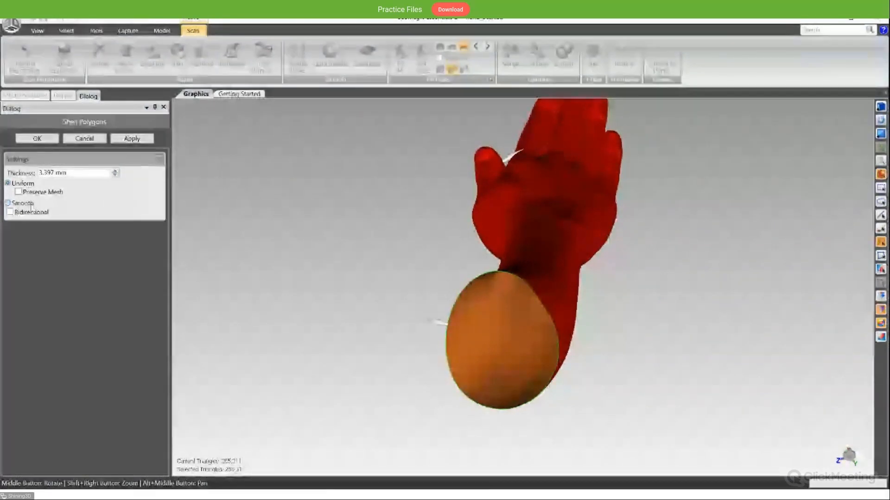
pyautogui.moveTo(431, 390); pyautogui.dragTo(511, 319, button='middle')
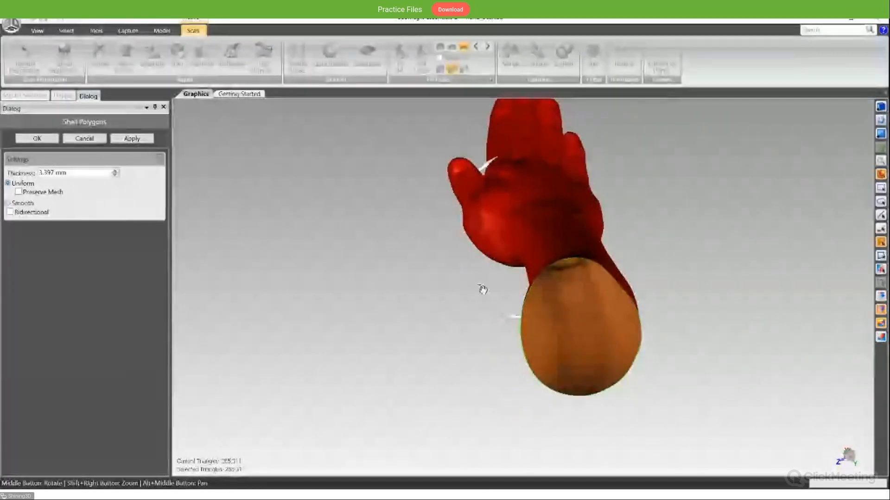
pyautogui.moveTo(502, 298); pyautogui.dragTo(537, 200, button='middle')
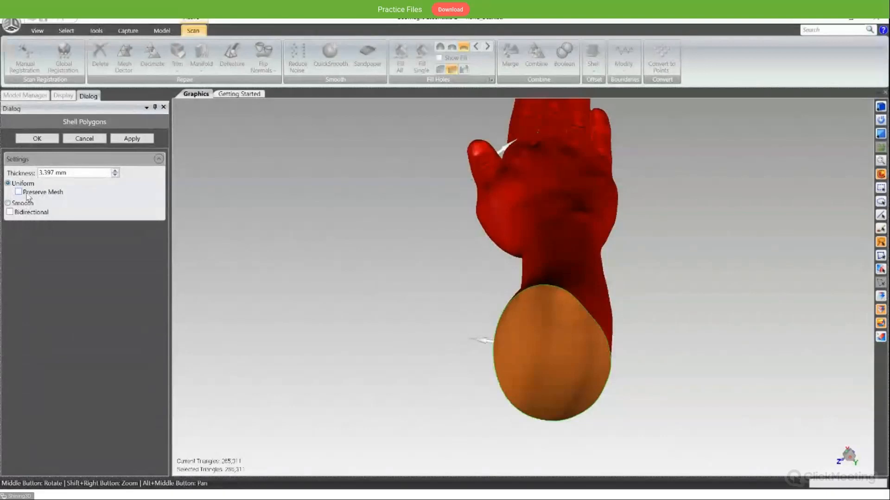
pyautogui.click(23, 193)
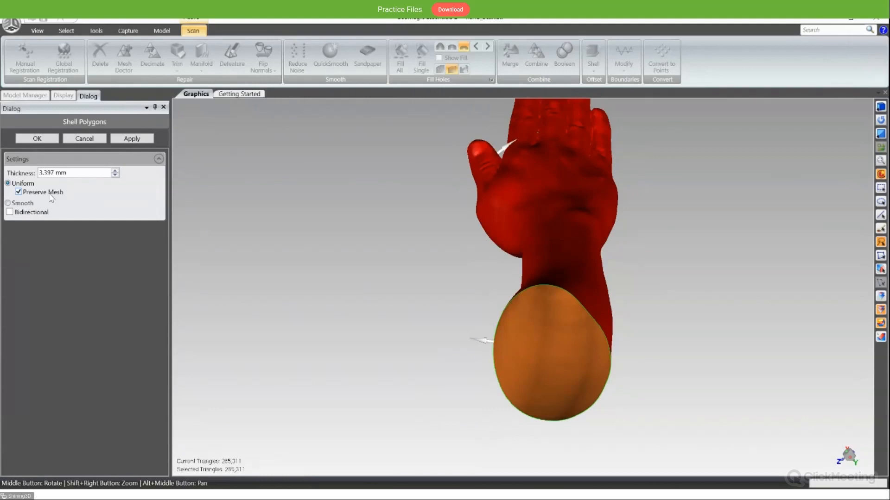
pyautogui.click(21, 191)
# - Set the hand scan's shell method to Smooth
pyautogui.keyDown('alt'); pyautogui.moveTo(569, 168); pyautogui.dragTo(531, 204, button='middle'); pyautogui.keyUp('alt')
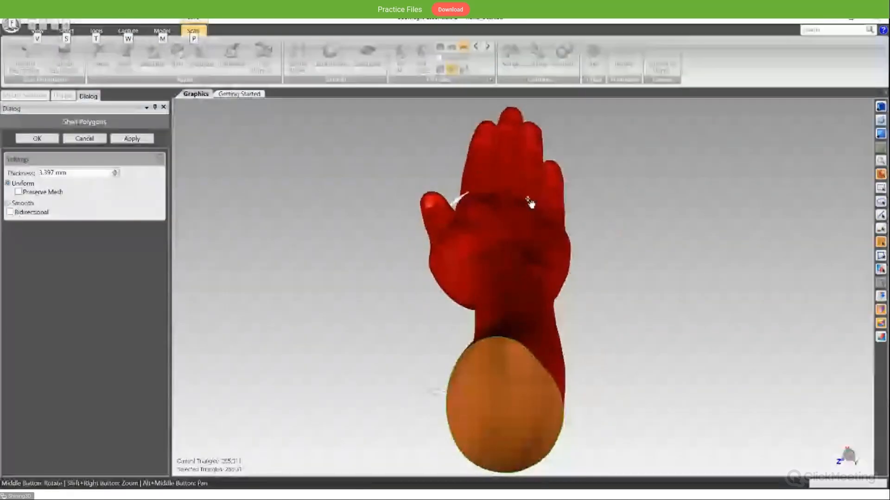
pyautogui.click(31, 204)
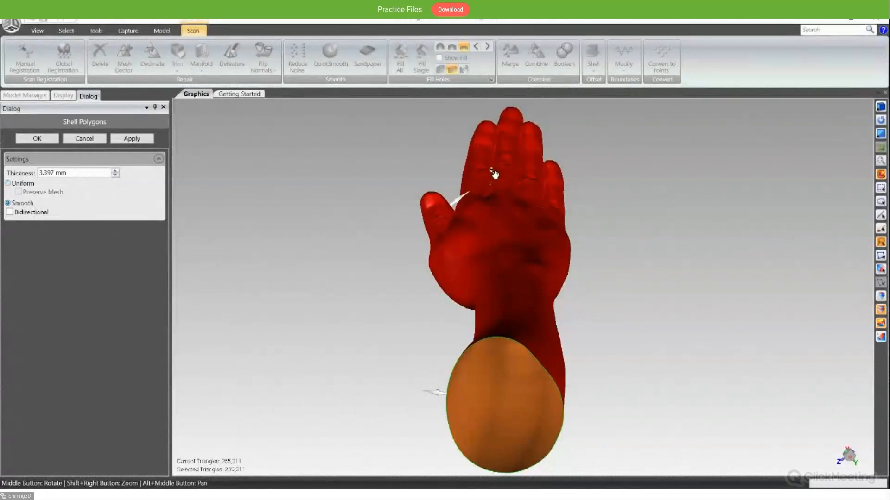
# - Examine the hand scan from outside and through the open forearm, checking the inner surfaces around the finger bases
pyautogui.scroll(-2, 503, 169)
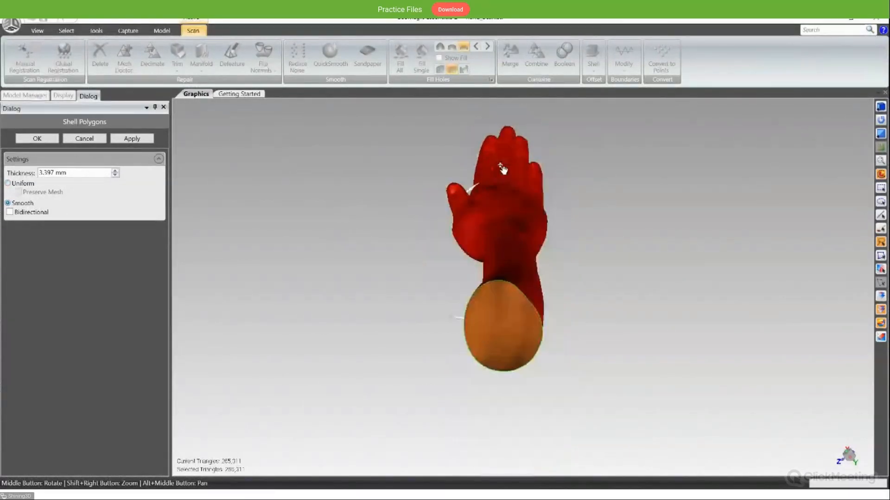
pyautogui.scroll(5, 503, 169)
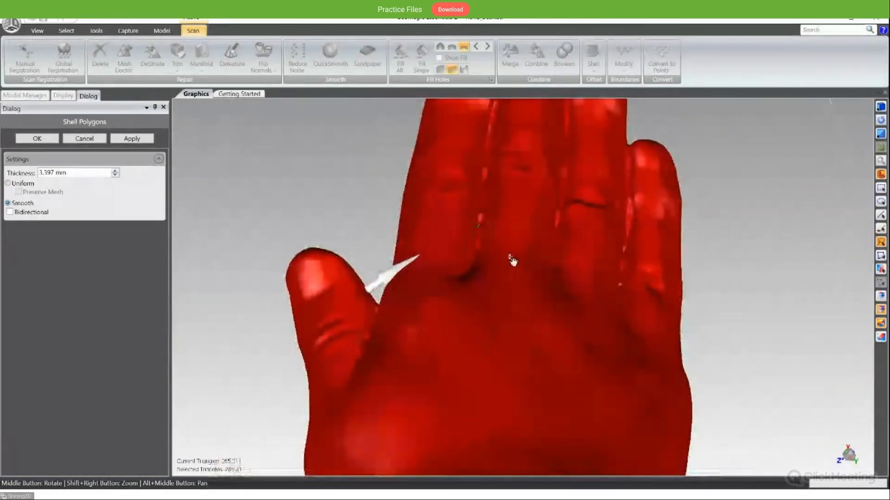
pyautogui.moveTo(496, 244); pyautogui.dragTo(493, 216, button='middle')
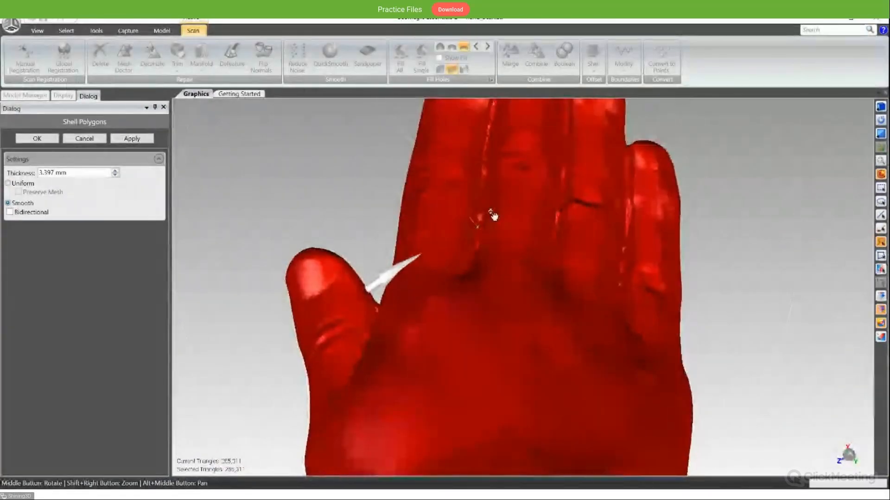
pyautogui.moveTo(540, 265); pyautogui.dragTo(458, 183, button='middle')
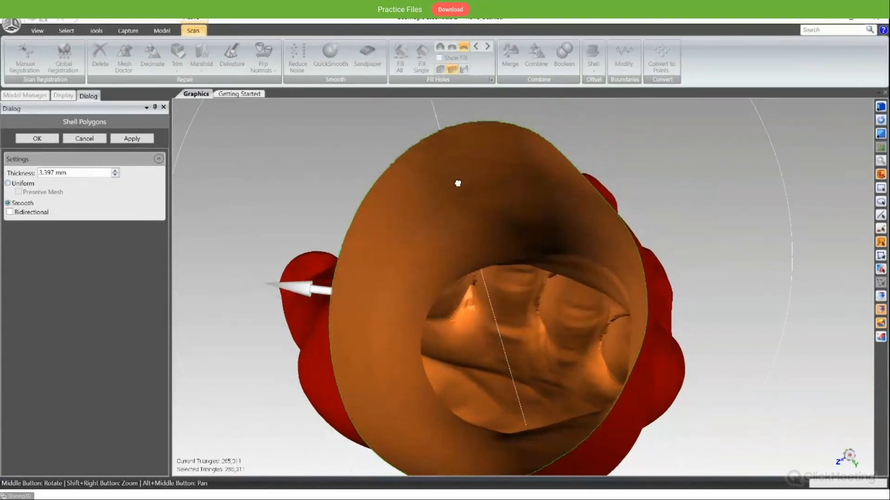
pyautogui.scroll(-3, 513, 317)
pyautogui.scroll(5, 489, 318)
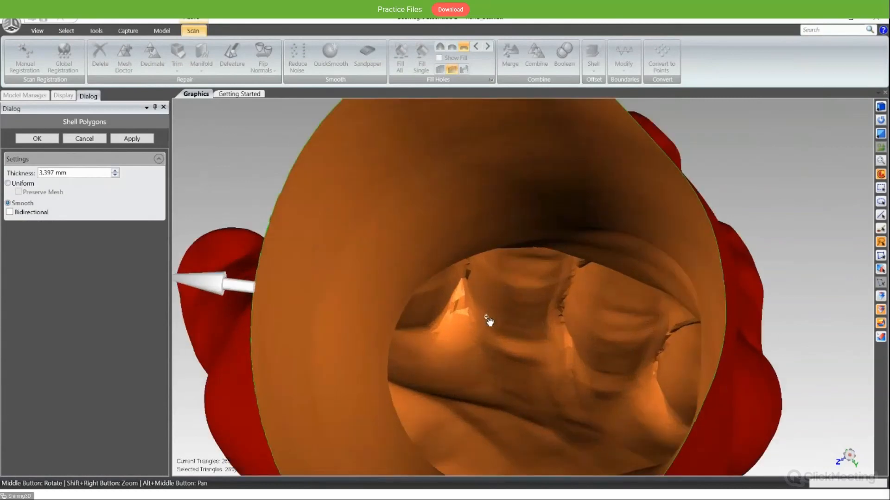
pyautogui.moveTo(488, 319); pyautogui.dragTo(467, 268, button='middle')
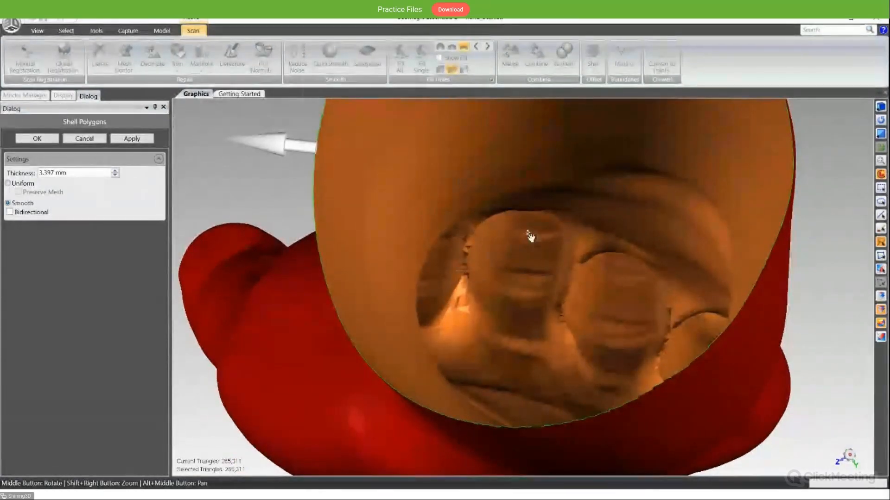
pyautogui.moveTo(544, 233); pyautogui.dragTo(554, 265, button='middle')
# - Shell the open hand scan with the Uniform method at a thickness of 3.0 mm
pyautogui.click(18, 184)
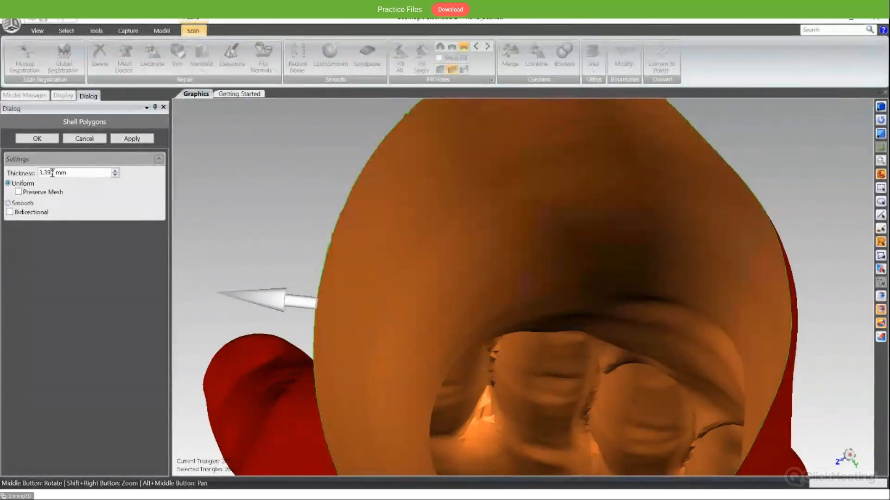
pyautogui.doubleClick(53, 172)
pyautogui.write('3.0')
pyautogui.click(132, 139)
# - Examine the shelled hand's wall and its inner surfaces near the fingers through the open forearm end
pyautogui.moveTo(465, 291); pyautogui.dragTo(490, 311, button='middle')
pyautogui.scroll(-3, 584, 324)
pyautogui.scroll(8, 585, 324)
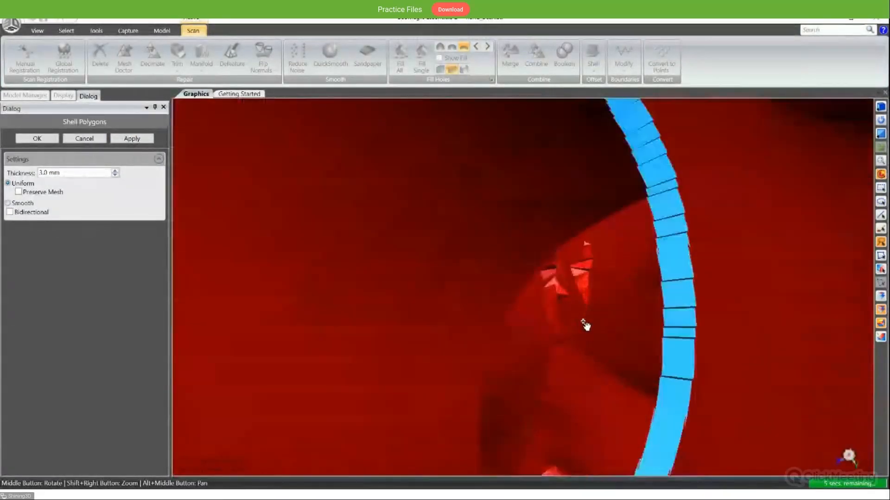
pyautogui.moveTo(585, 325); pyautogui.dragTo(618, 324, button='middle')
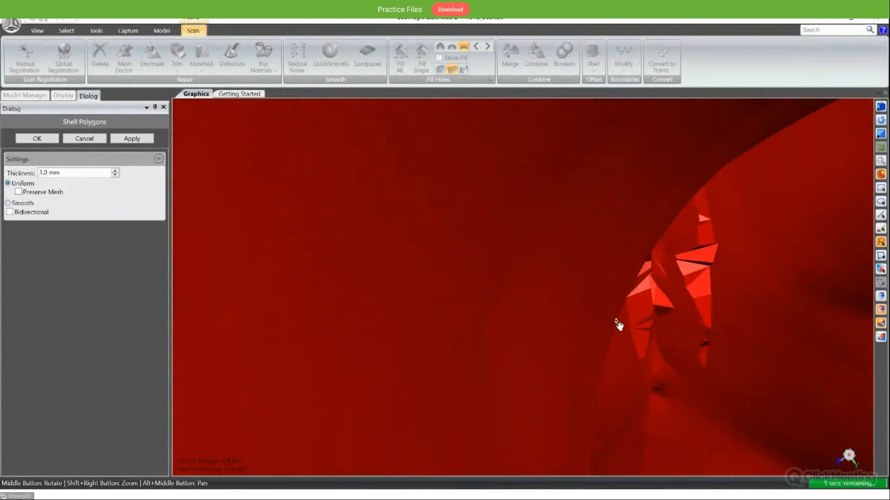
pyautogui.scroll(-5, 695, 320)
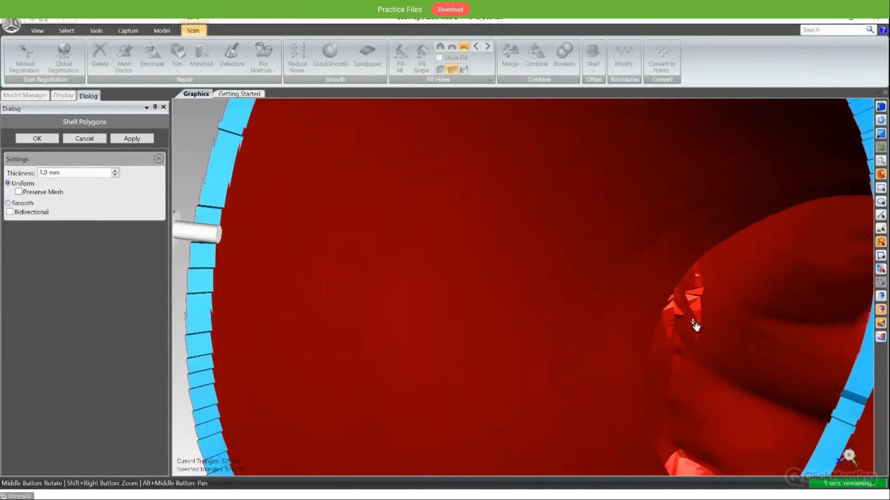
pyautogui.moveTo(695, 324); pyautogui.dragTo(700, 271, button='middle')
pyautogui.scroll(3, 591, 227)
pyautogui.scroll(-3, 592, 226)
# - Switch the shell method for the hand to Smooth
pyautogui.click(22, 204)
pyautogui.scroll(-5, 431, 298)
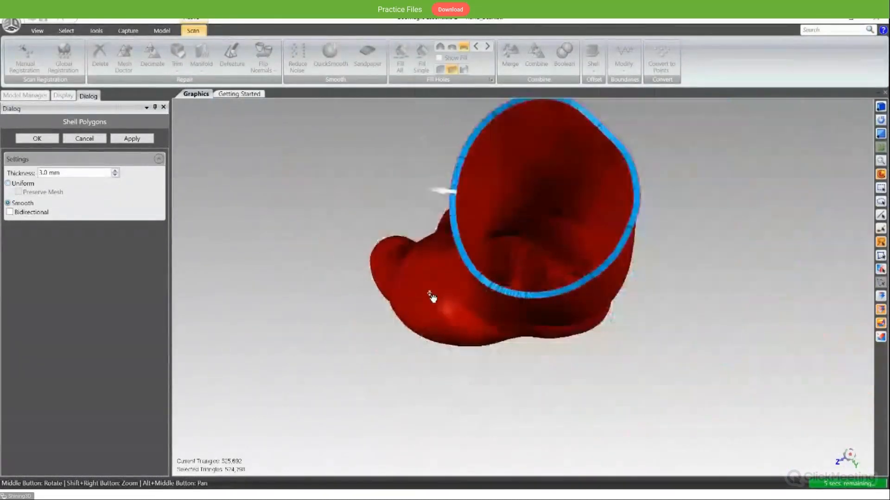
pyautogui.moveTo(512, 248); pyautogui.dragTo(510, 342, button='middle')
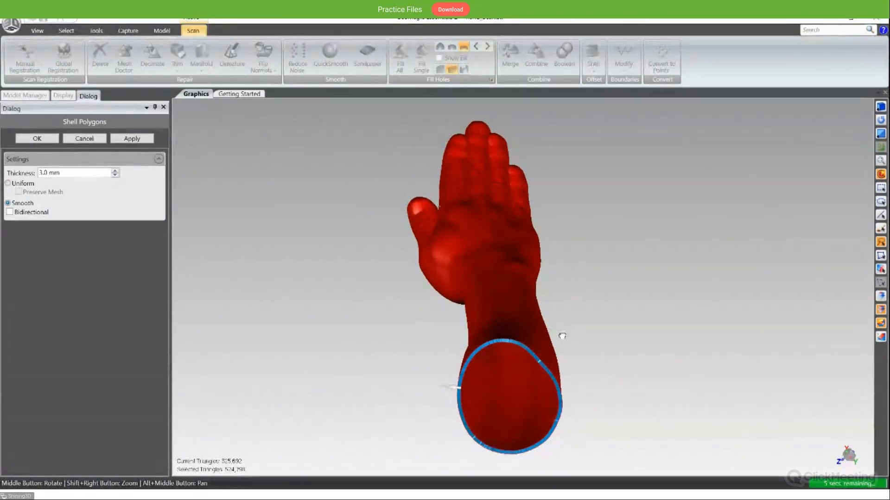
pyautogui.moveTo(562, 333); pyautogui.dragTo(517, 327, button='middle')
pyautogui.moveTo(559, 299); pyautogui.dragTo(548, 240, button='middle')
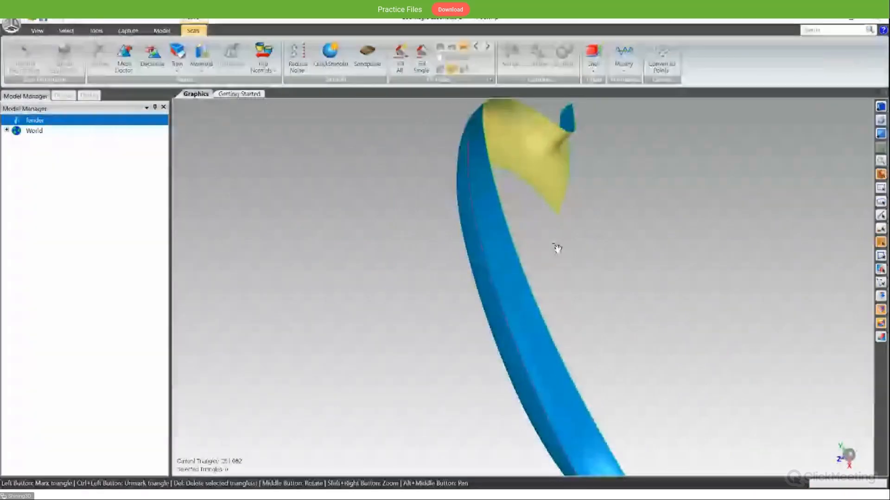
# - Mirror the fender scan about a plane defined by a line drawn lengthwise beside it, keeping the original
pyautogui.scroll(-5, 587, 263)
pyautogui.moveTo(554, 245); pyautogui.dragTo(588, 255, button='middle')
pyautogui.scroll(5, 590, 275)
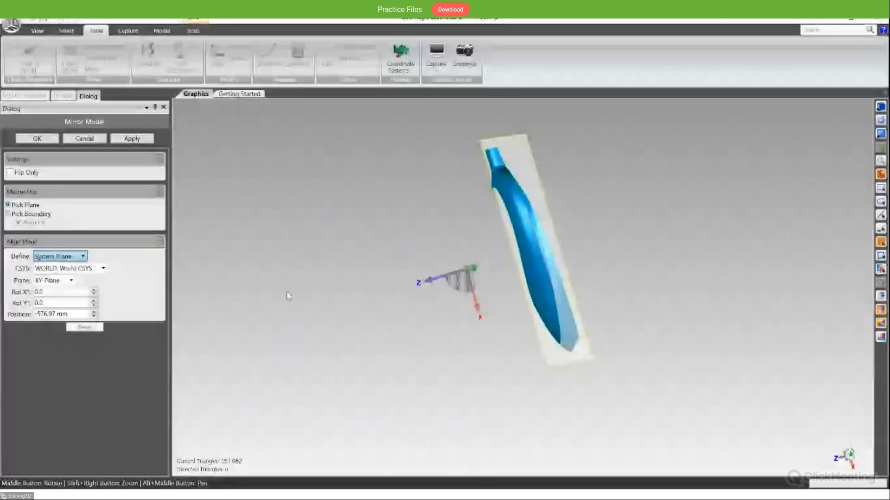
pyautogui.click(77, 257)
pyautogui.click(77, 279)
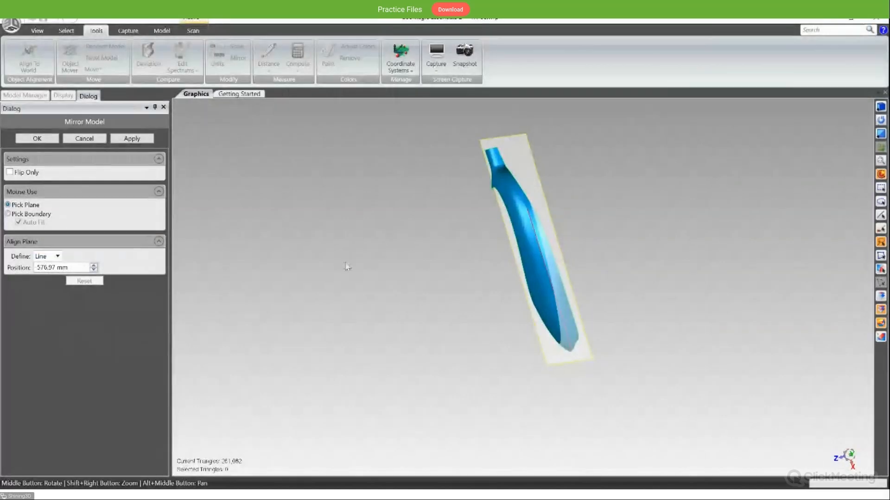
pyautogui.moveTo(484, 265)
pyautogui.mouseDown(button='middle')
pyautogui.moveTo(414, 265)
pyautogui.moveTo(470, 263)
pyautogui.mouseUp(button='middle')
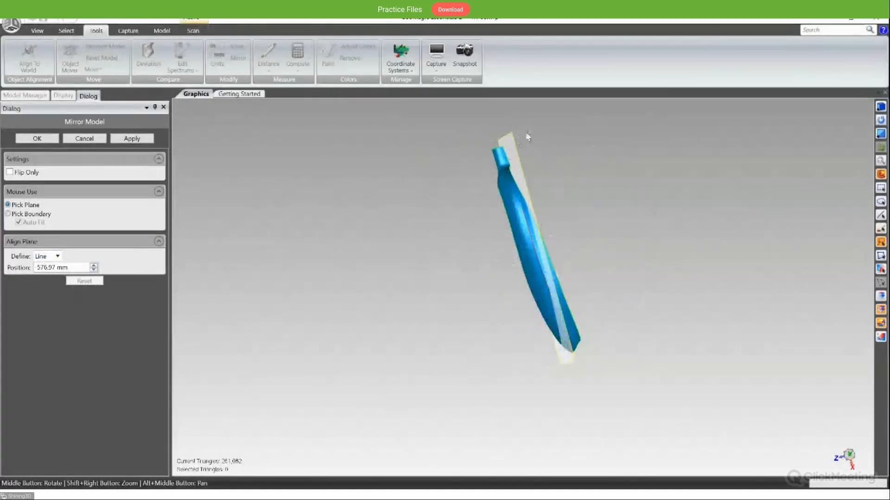
pyautogui.moveTo(524, 124); pyautogui.dragTo(623, 374)
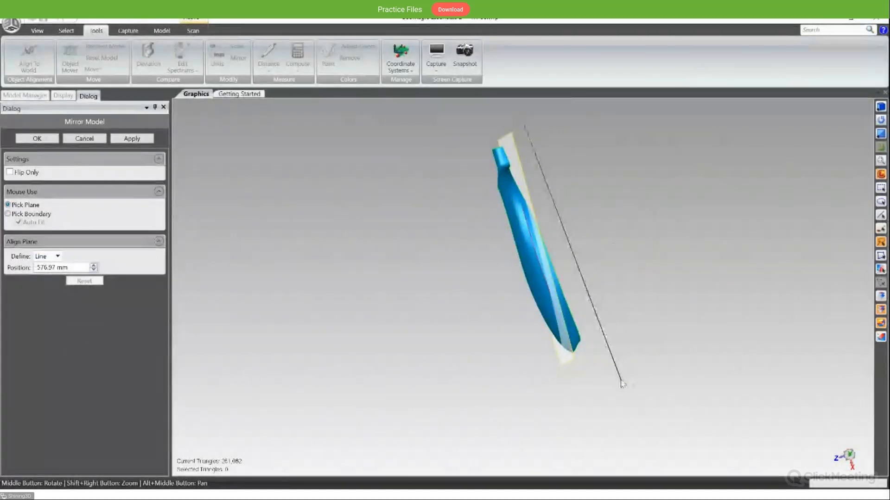
pyautogui.moveTo(625, 386)
pyautogui.mouseDown(button='middle')
pyautogui.moveTo(601, 331)
pyautogui.moveTo(587, 332)
pyautogui.mouseUp(button='middle')
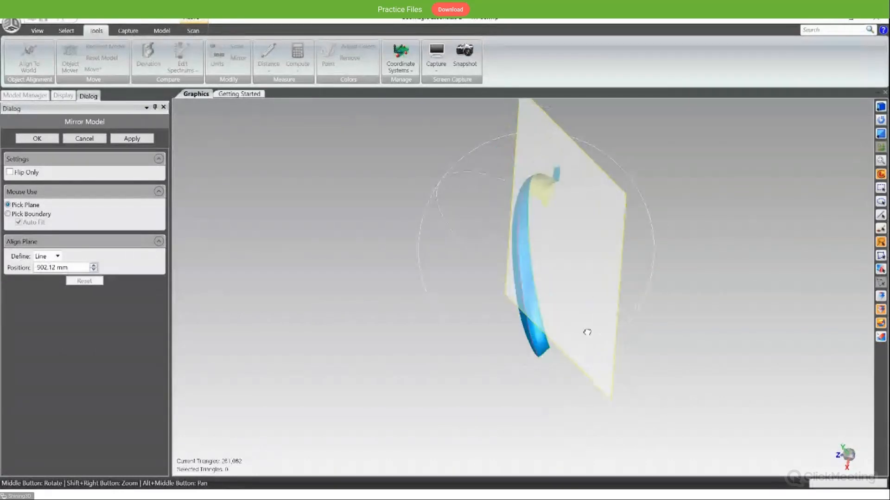
pyautogui.click(132, 139)
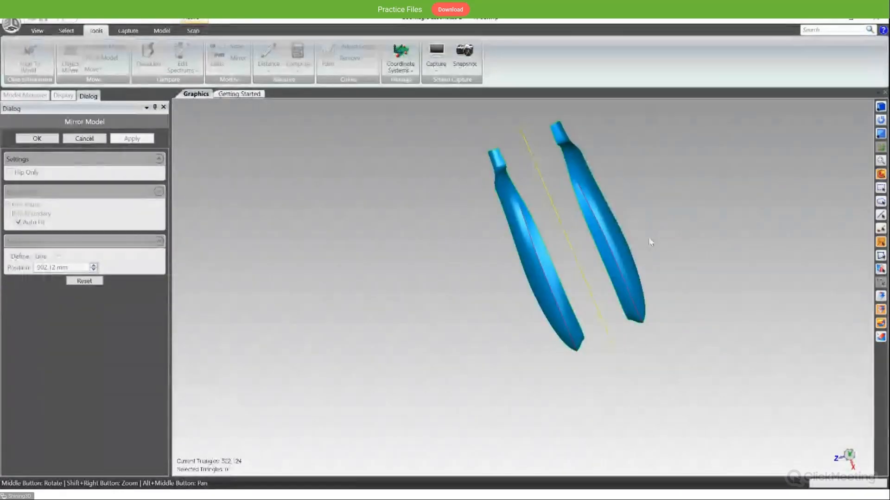
pyautogui.moveTo(649, 240); pyautogui.dragTo(595, 346, button='middle')
# - Try mirroring the fender with Flip Only about a new line drawn alongside it
pyautogui.moveTo(578, 269); pyautogui.dragTo(564, 272, button='middle')
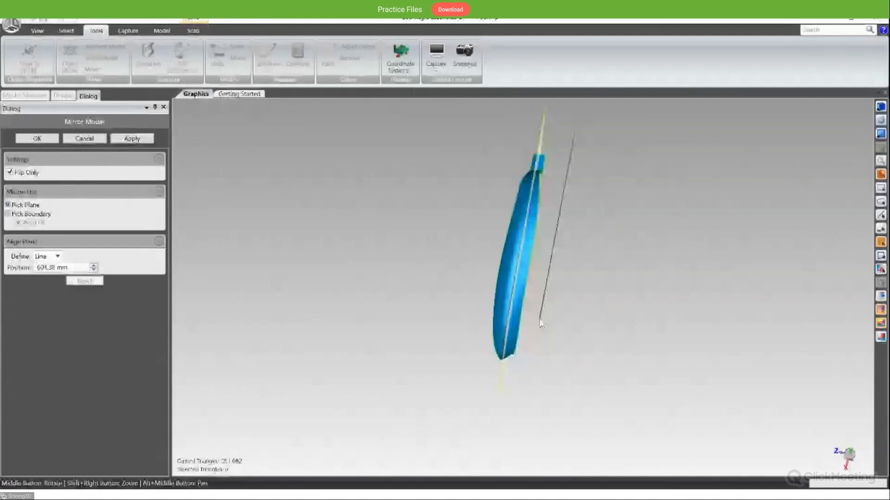
pyautogui.click(540, 323)
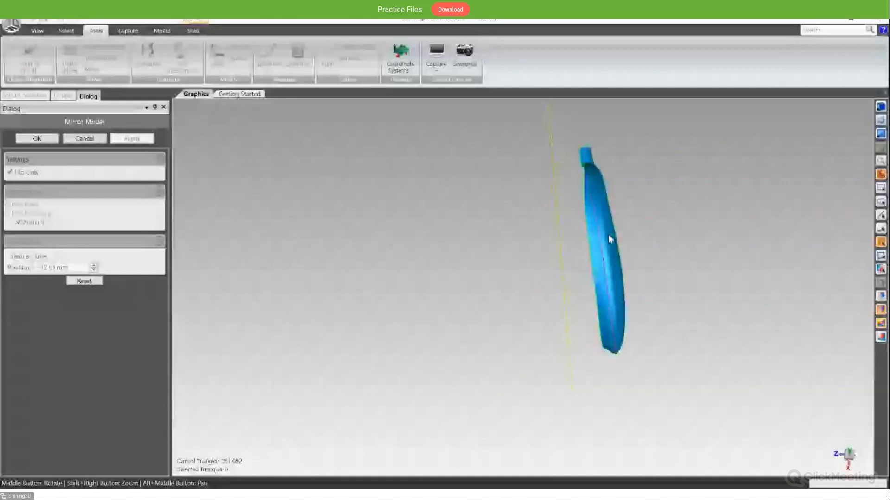
pyautogui.press('Escape')
# - Mirror the fender Copy model with Flip Only about a line-defined plane beside it and accept the result
pyautogui.moveTo(402, 266); pyautogui.dragTo(501, 272, button='middle')
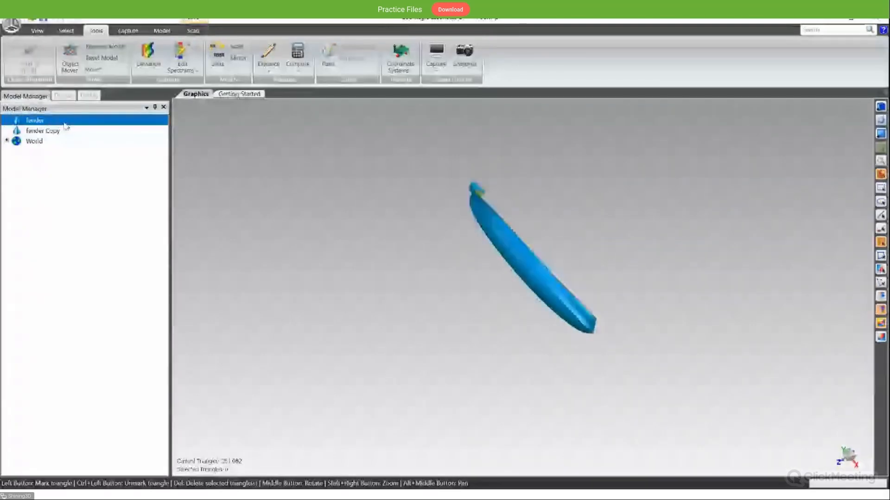
pyautogui.click(66, 132)
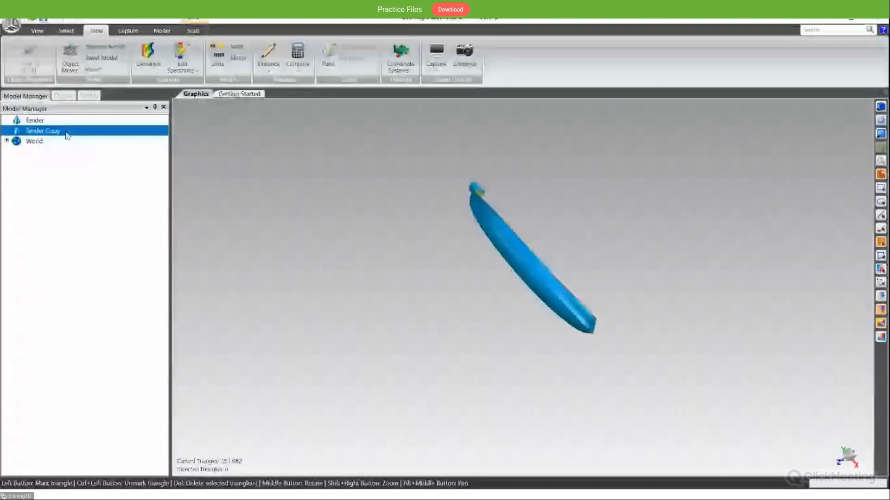
pyautogui.click(58, 123)
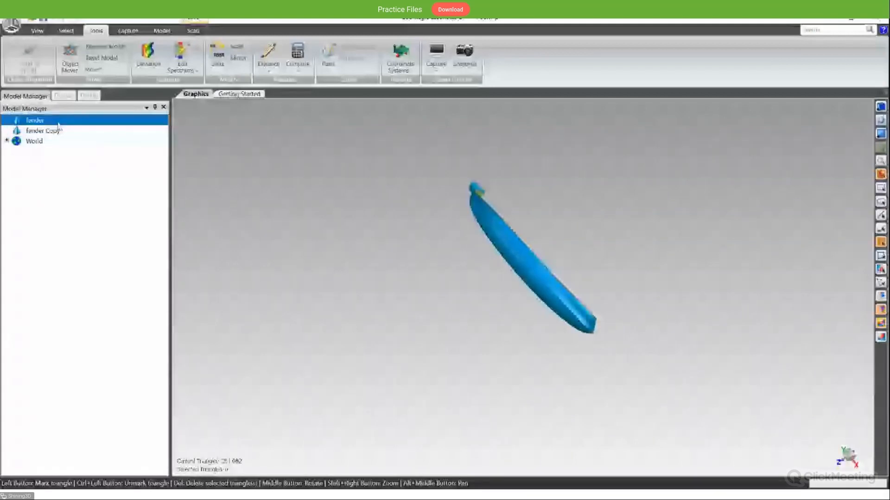
pyautogui.click(58, 129)
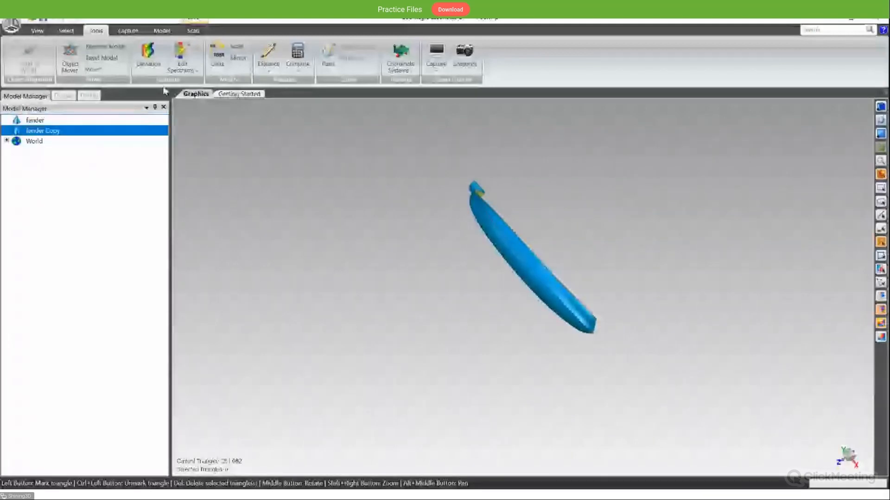
pyautogui.click(244, 58)
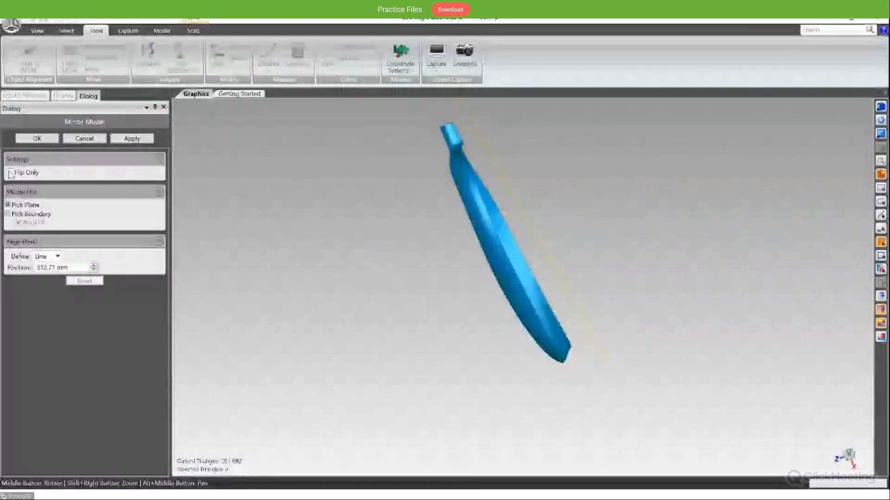
pyautogui.click(10, 173)
pyautogui.click(134, 139)
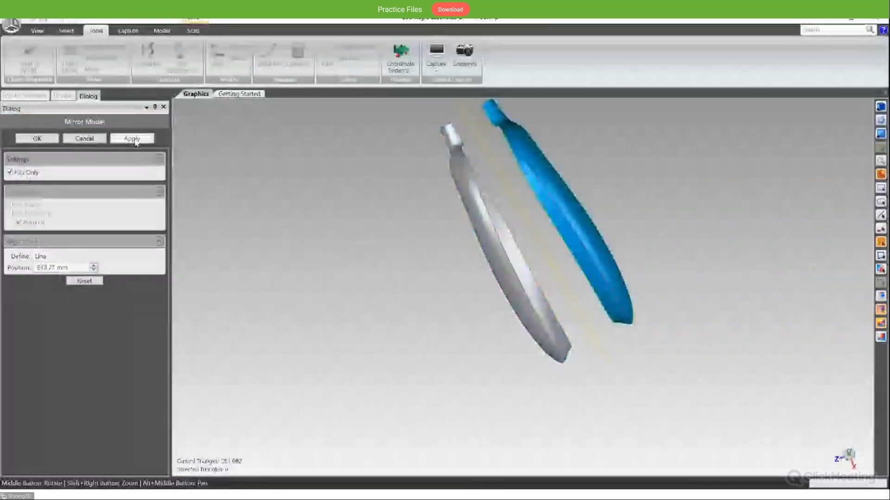
pyautogui.click(34, 140)
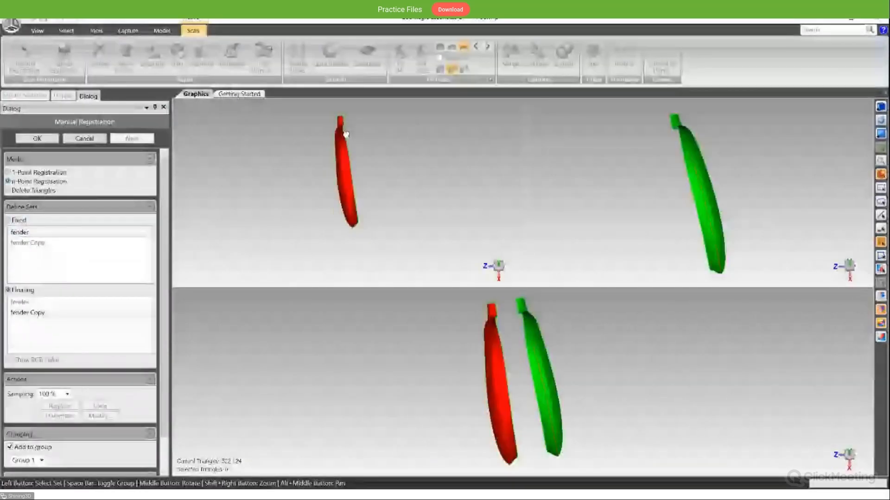
# - Place the first n-point registration pair on the neck corners of the fender and its mirrored copy
pyautogui.scroll(3, 347, 120)
pyautogui.click(345, 116)
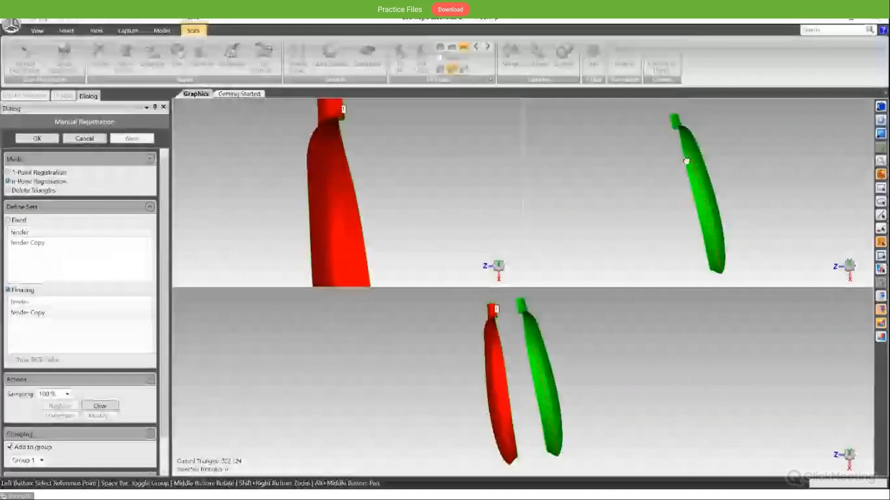
pyautogui.scroll(2, 676, 133)
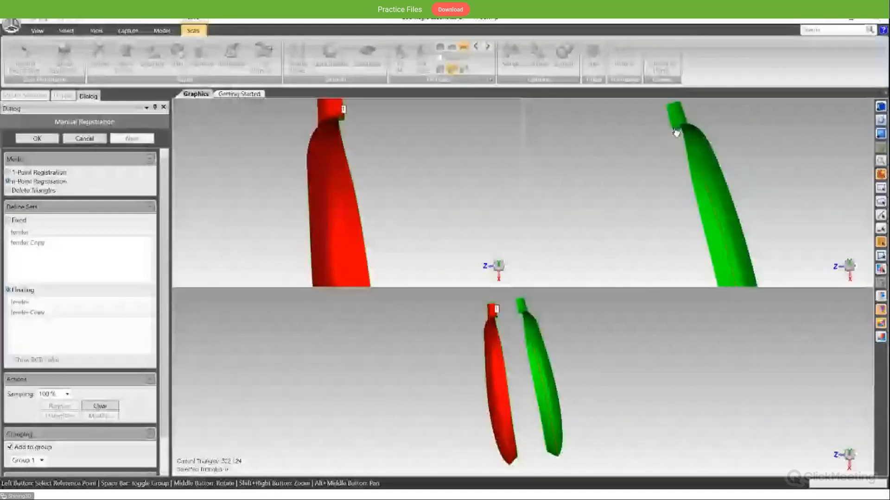
pyautogui.scroll(2, 676, 133)
pyautogui.click(673, 124)
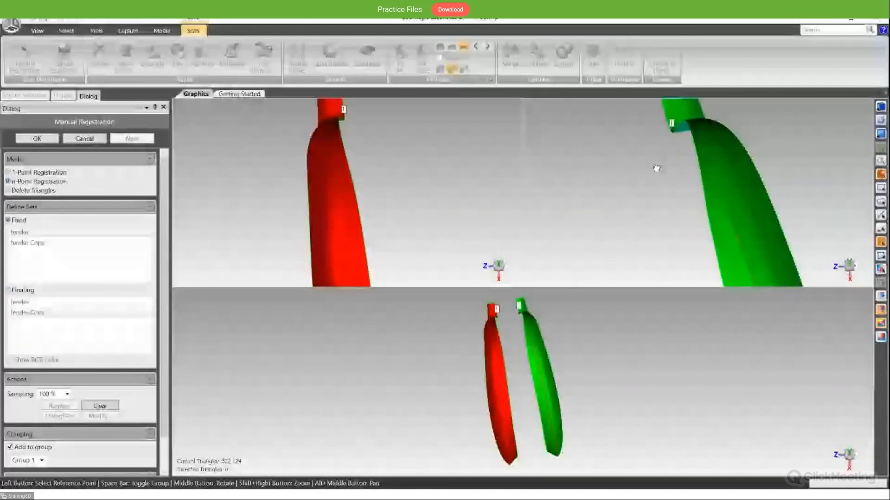
# - Place the second registration point pair on the facing long edges of the fender and its mirrored copy
pyautogui.scroll(-2, 656, 168)
pyautogui.scroll(-2, 381, 221)
pyautogui.scroll(1, 381, 221)
pyautogui.click(383, 182)
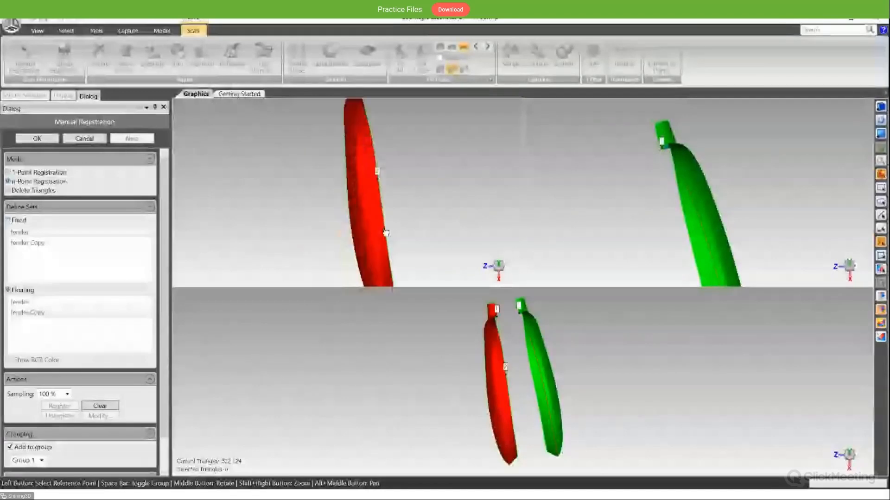
pyautogui.scroll(-3, 383, 184)
pyautogui.moveTo(670, 198); pyautogui.dragTo(698, 210, button='middle')
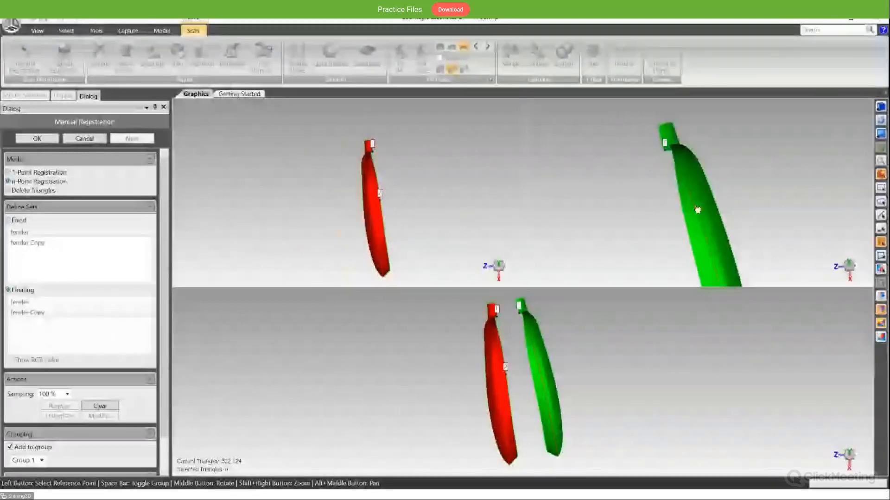
pyautogui.scroll(-2, 691, 204)
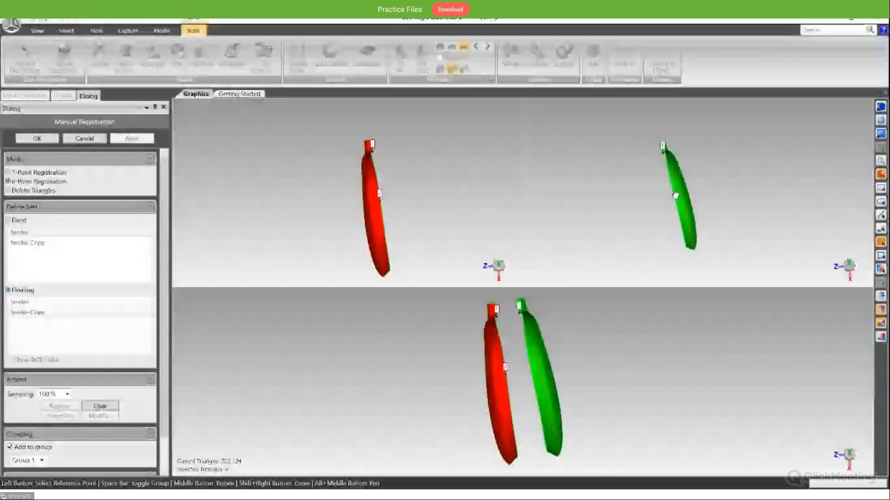
pyautogui.click(674, 184)
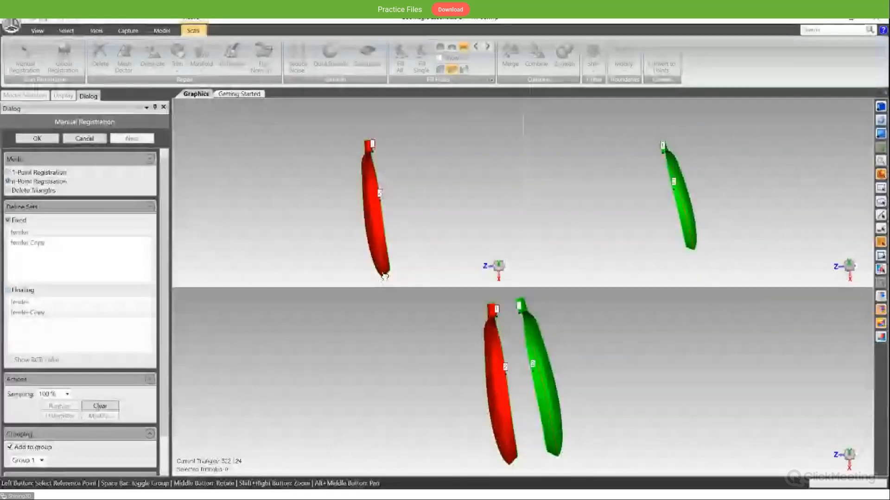
# - Register the mirrored copy to the fender using a third point pair near their lower ends, and accept the result
pyautogui.click(389, 262)
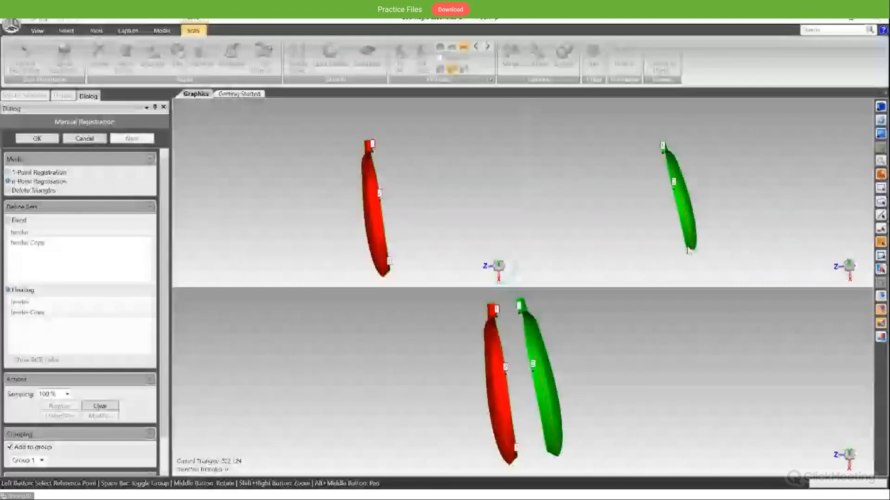
pyautogui.click(686, 236)
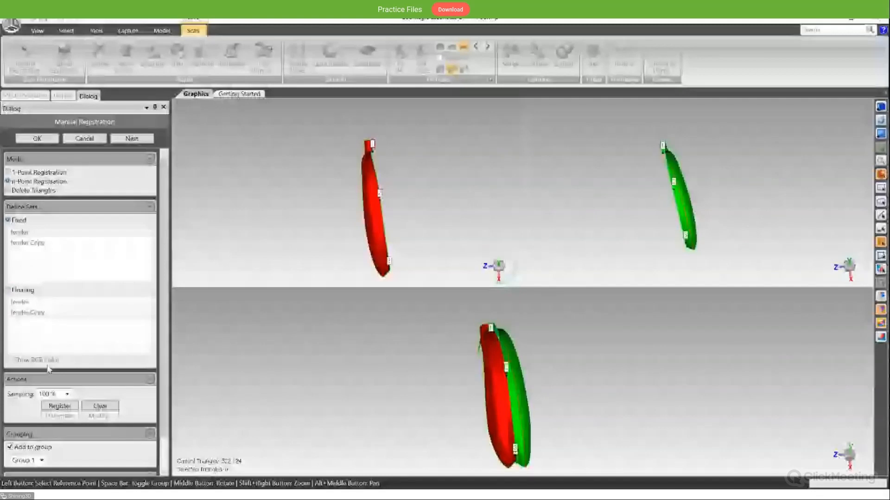
pyautogui.click(60, 406)
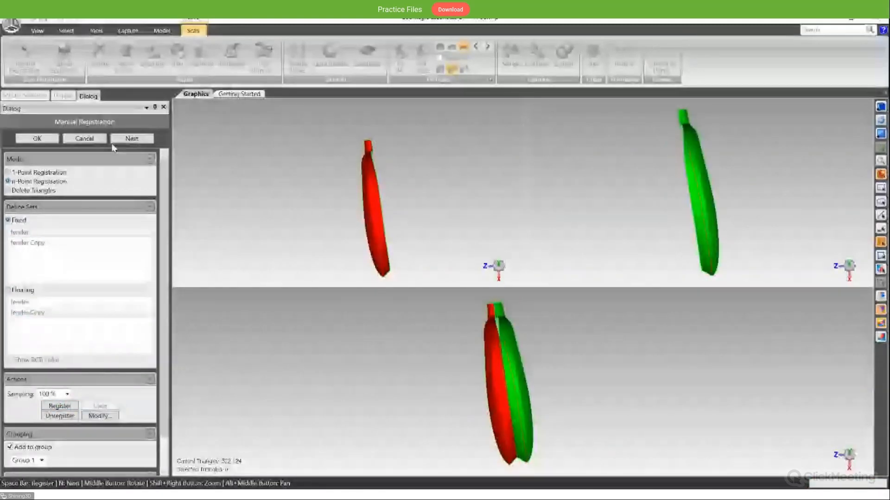
pyautogui.click(53, 139)
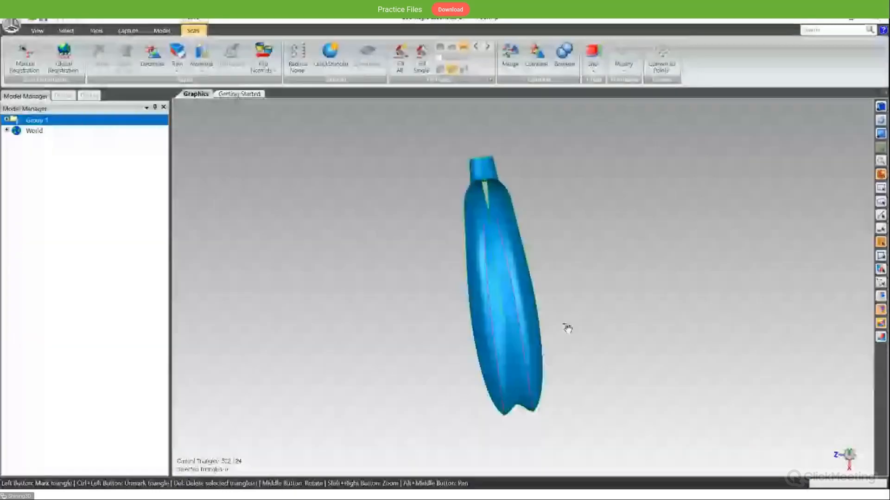
# - Examine the registered fender and mirrored copy from the outside, inside and ends, checking how their shared edges meet
pyautogui.moveTo(566, 328); pyautogui.dragTo(416, 314, button='middle')
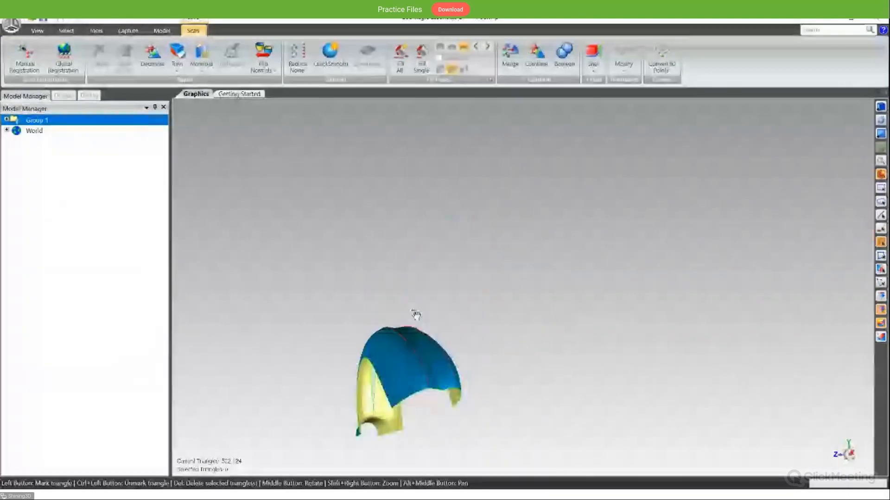
pyautogui.moveTo(415, 363); pyautogui.dragTo(439, 313, button='middle')
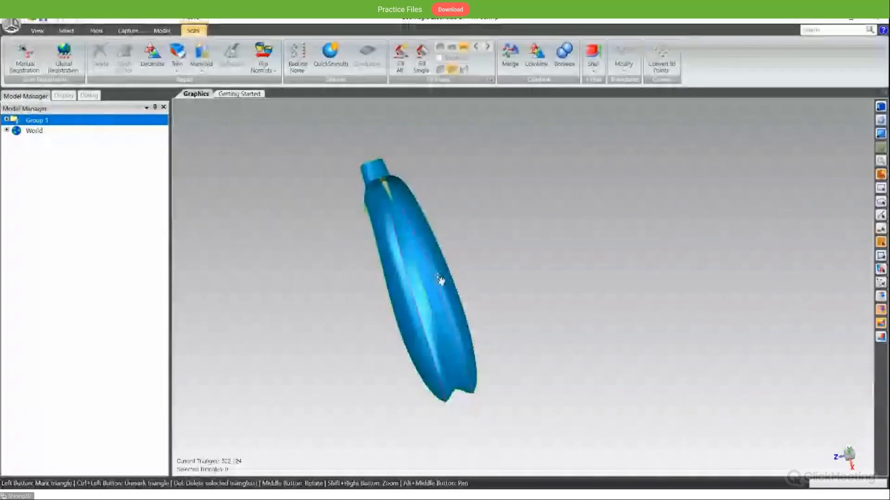
pyautogui.moveTo(440, 280); pyautogui.dragTo(550, 265, button='middle')
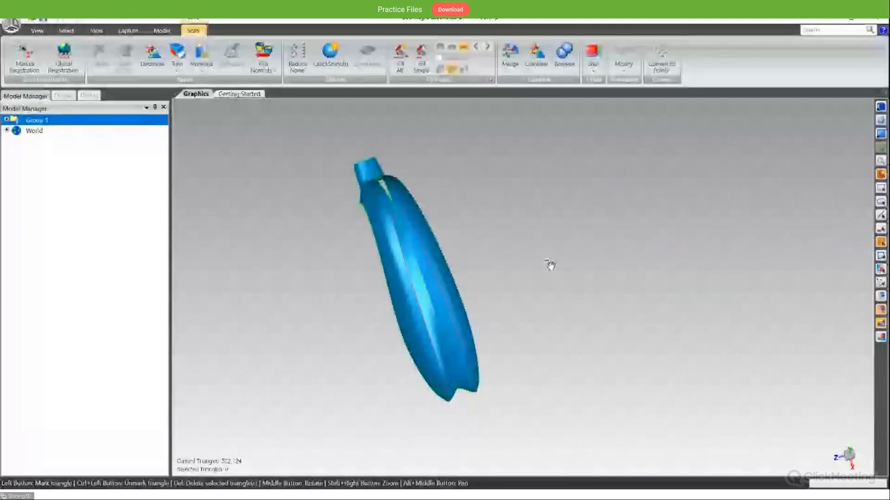
pyautogui.moveTo(550, 265); pyautogui.dragTo(524, 280, button='middle')
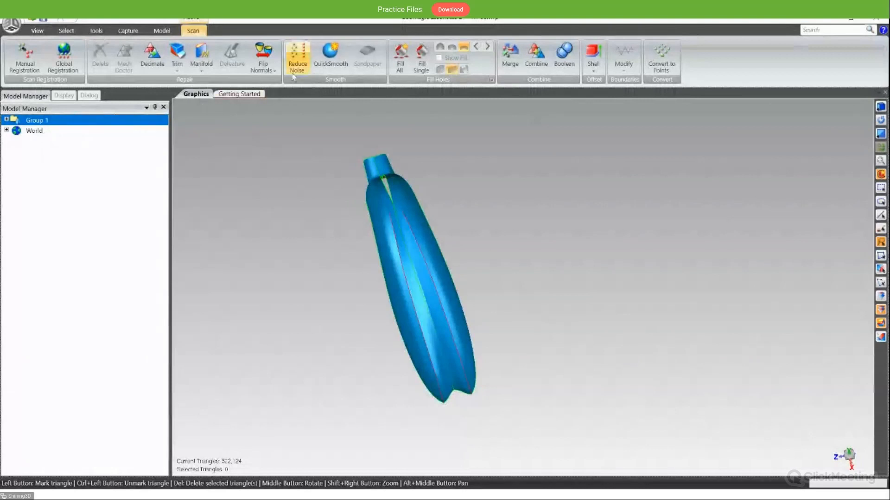
pyautogui.moveTo(298, 244); pyautogui.dragTo(543, 292, button='middle')
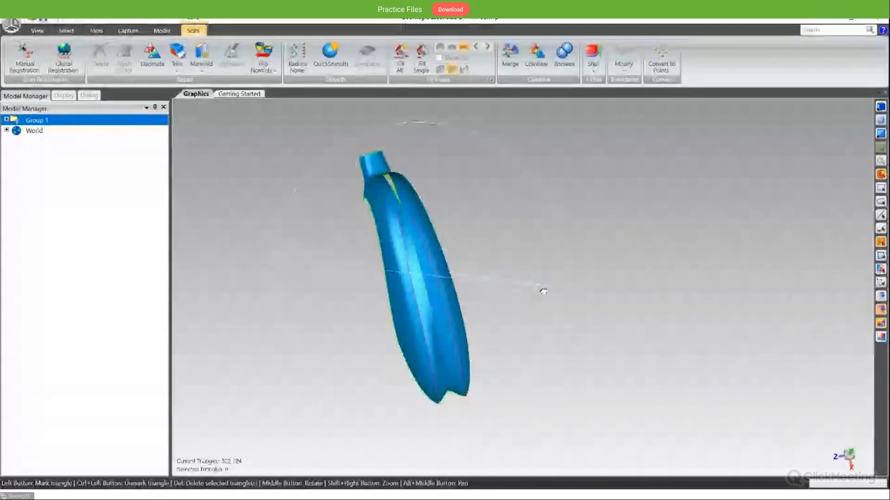
pyautogui.moveTo(543, 292); pyautogui.dragTo(536, 266, button='middle')
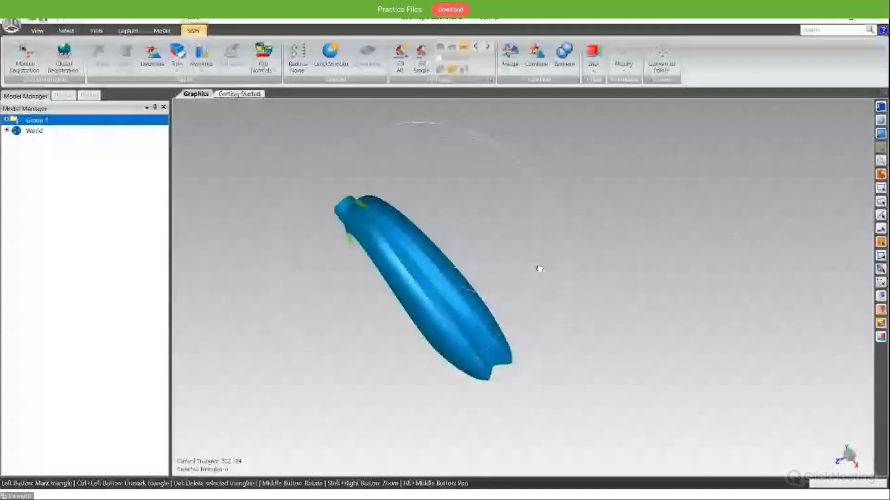
pyautogui.moveTo(540, 268); pyautogui.dragTo(356, 226, button='middle')
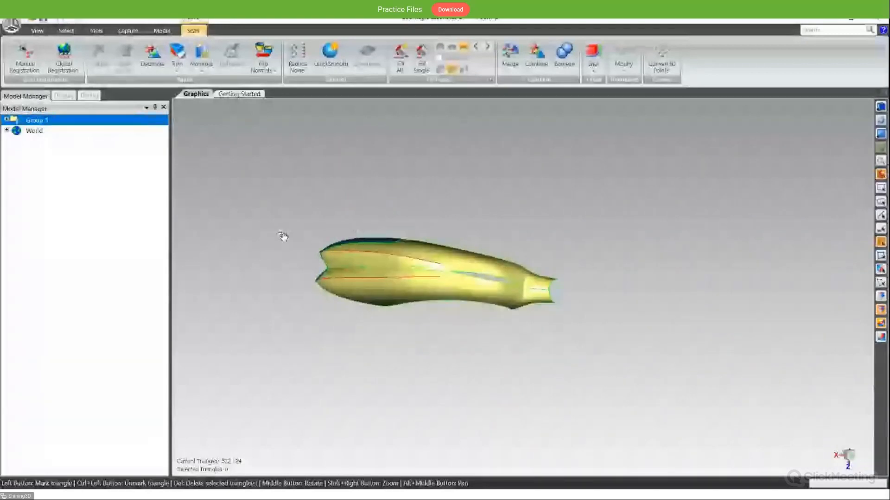
pyautogui.moveTo(284, 238); pyautogui.dragTo(346, 248, button='middle')
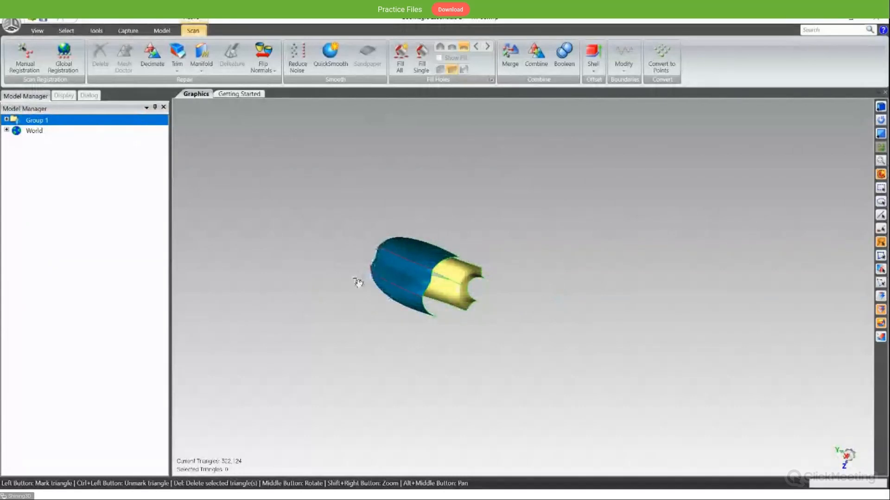
pyautogui.moveTo(358, 282); pyautogui.dragTo(338, 260, button='middle')
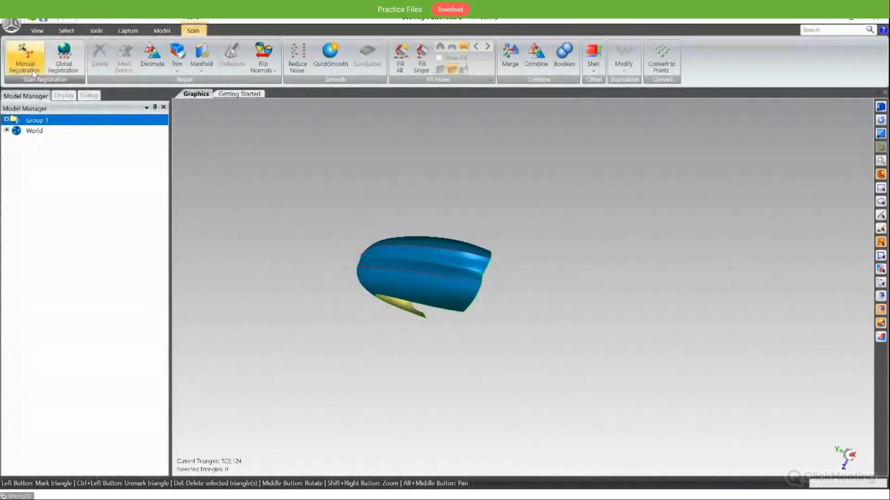
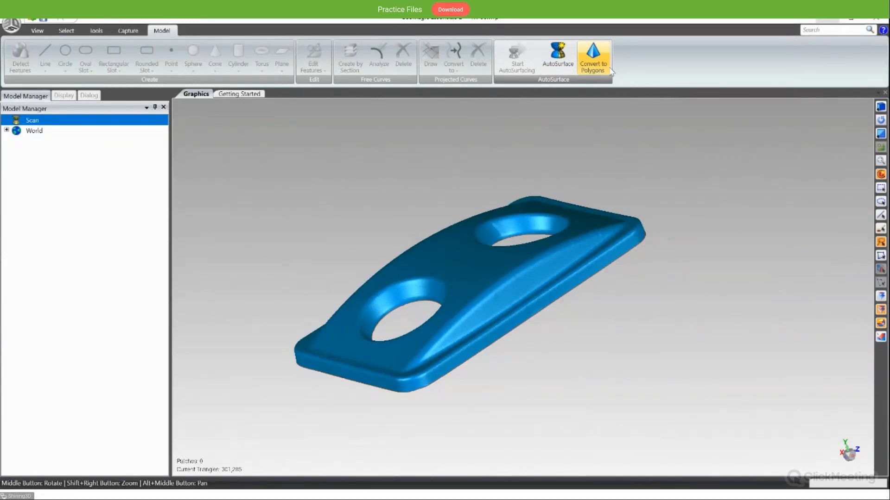
# - AutoSurface the Scan plate mesh using Mechanical geometry, an auto-estimated patch count and adaptive surface fitting
pyautogui.click(566, 65)
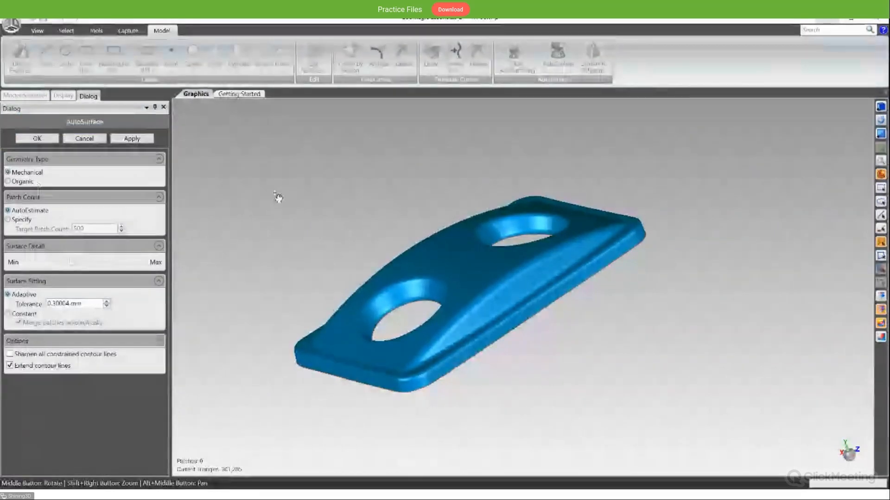
pyautogui.moveTo(391, 243); pyautogui.dragTo(477, 297, button='middle')
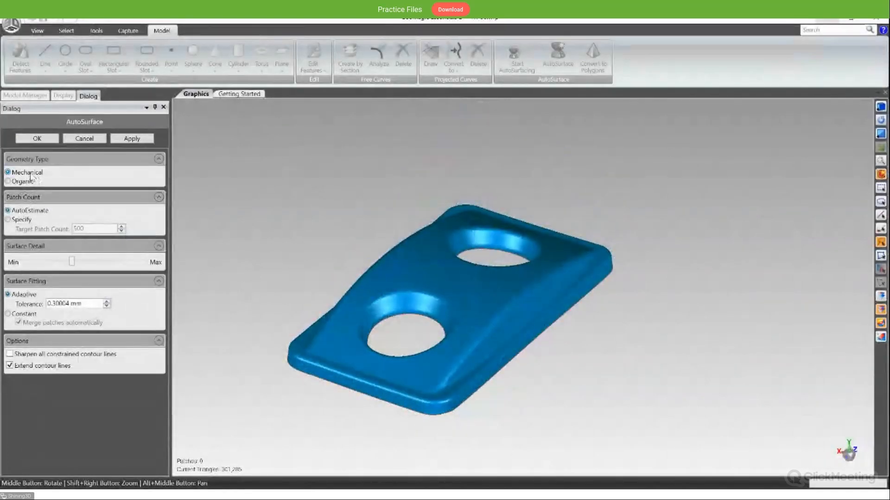
pyautogui.moveTo(663, 242); pyautogui.dragTo(570, 200, button='middle')
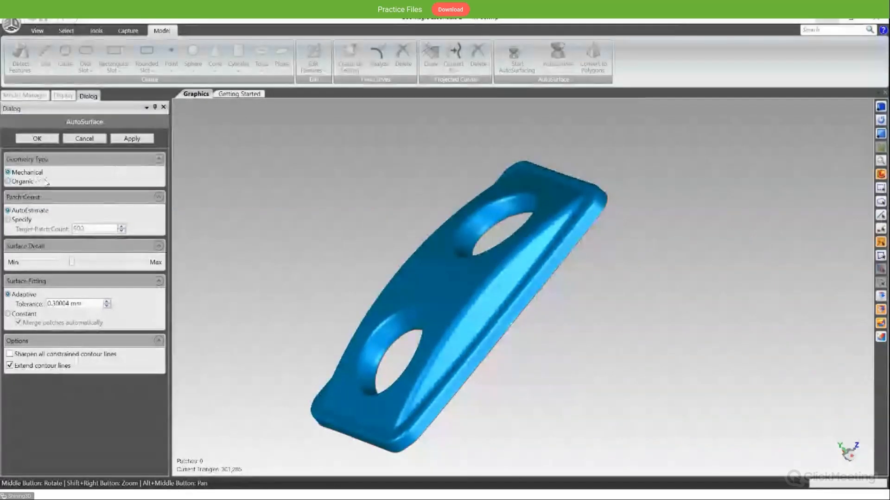
pyautogui.click(132, 139)
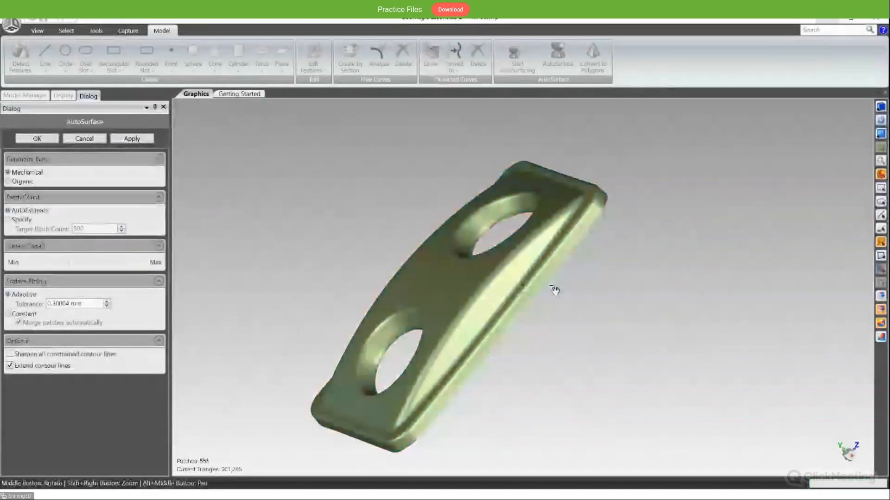
pyautogui.moveTo(607, 370); pyautogui.dragTo(596, 347, button='middle')
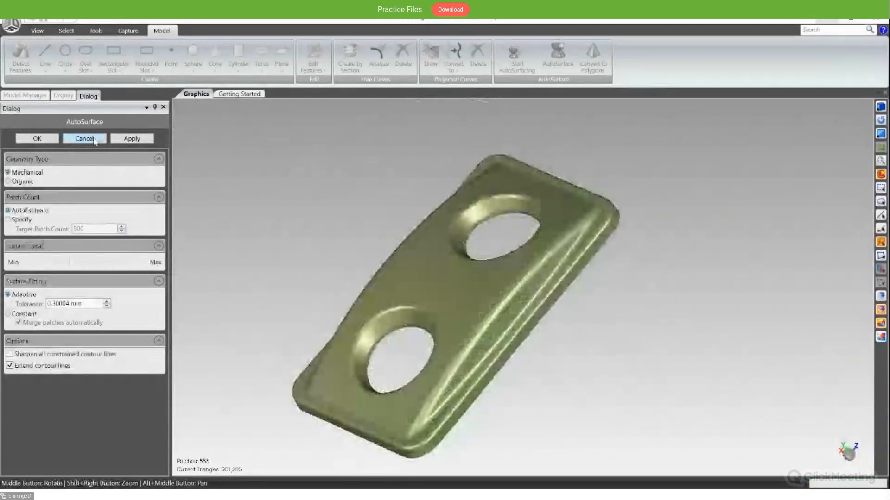
pyautogui.click(85, 138)
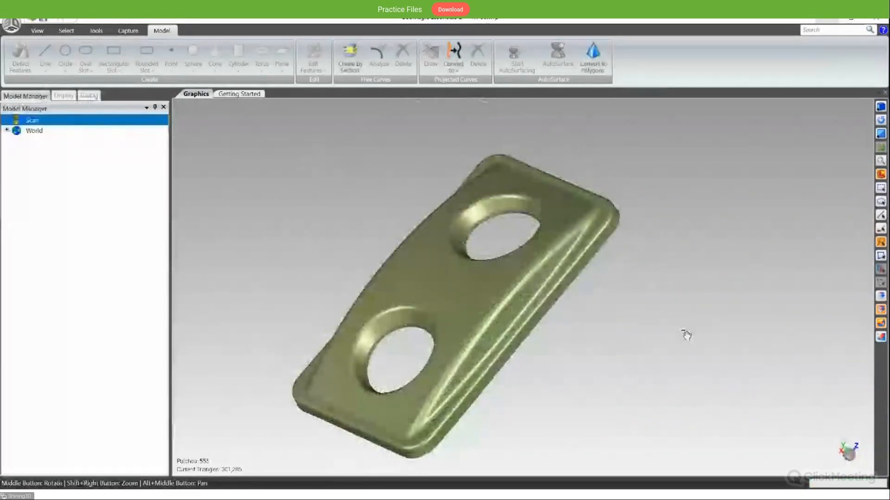
# - Convert the surfaced two-hole plate back to polygons
pyautogui.moveTo(686, 335); pyautogui.dragTo(471, 400, button='middle')
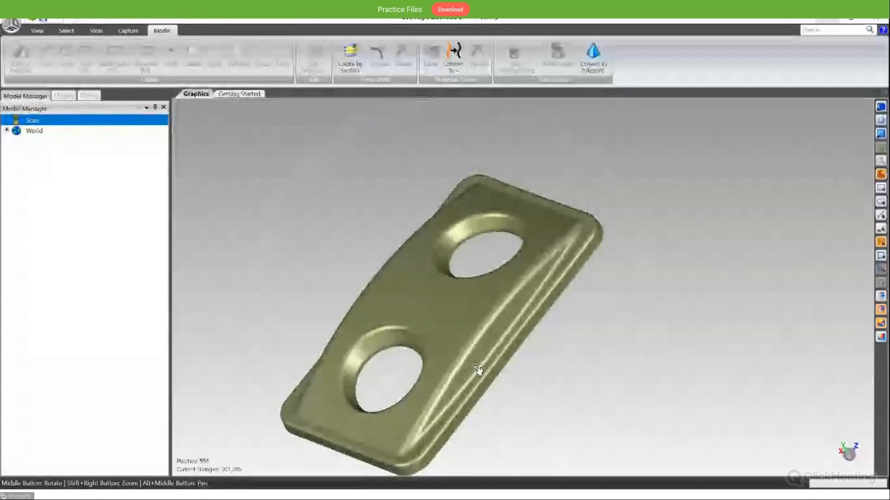
pyautogui.keyDown('alt'); pyautogui.moveTo(478, 369); pyautogui.dragTo(507, 290, button='middle'); pyautogui.keyUp('alt')
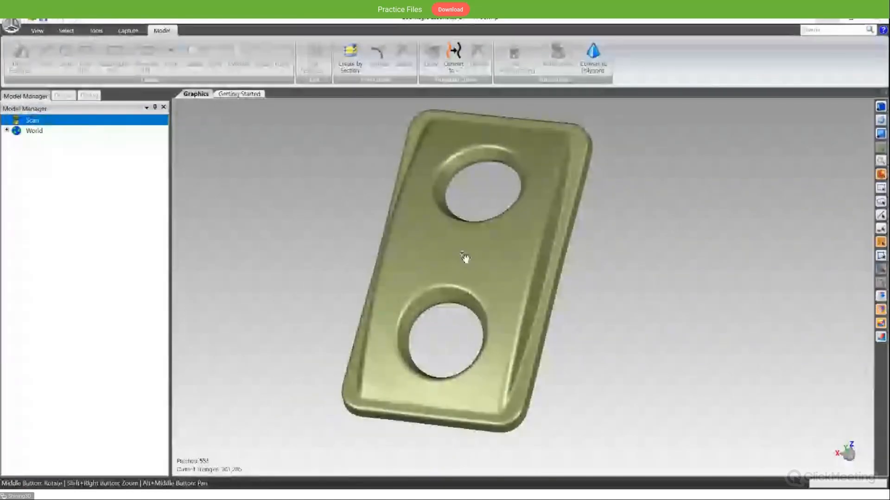
pyautogui.moveTo(465, 258); pyautogui.dragTo(547, 222, button='middle')
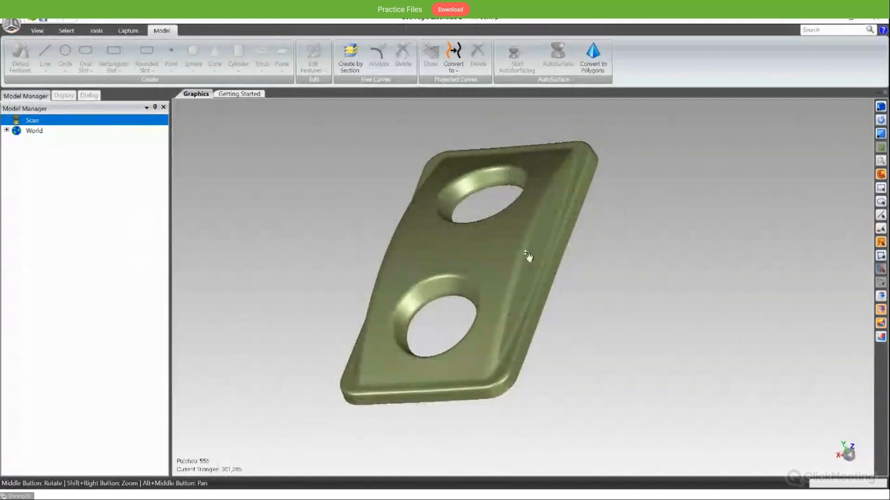
pyautogui.moveTo(582, 350); pyautogui.dragTo(528, 347, button='middle')
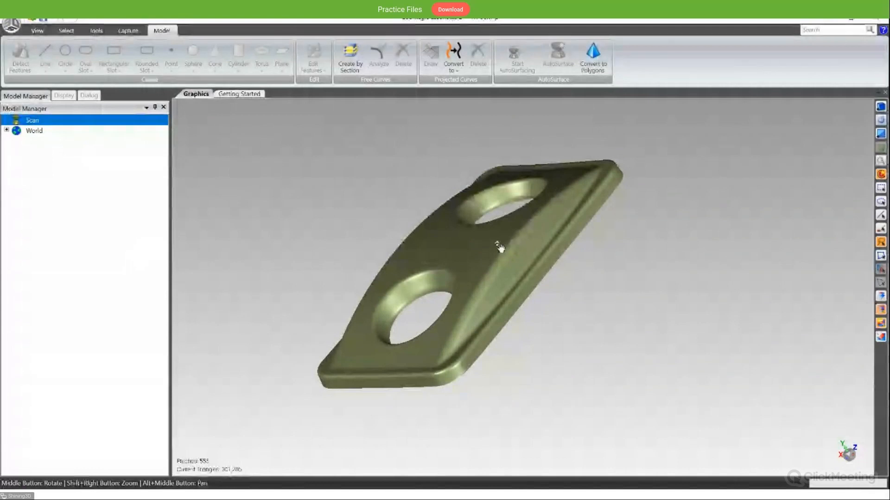
pyautogui.moveTo(505, 246); pyautogui.dragTo(586, 379, button='middle')
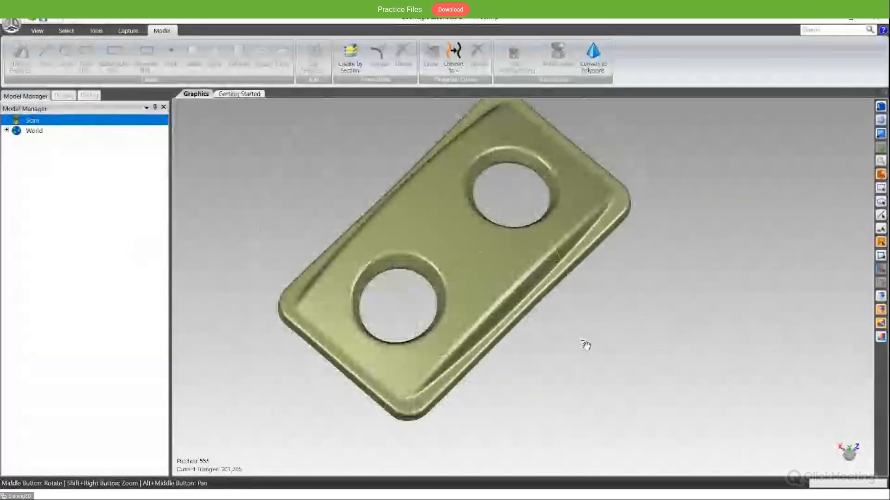
pyautogui.moveTo(586, 346); pyautogui.dragTo(477, 347, button='middle')
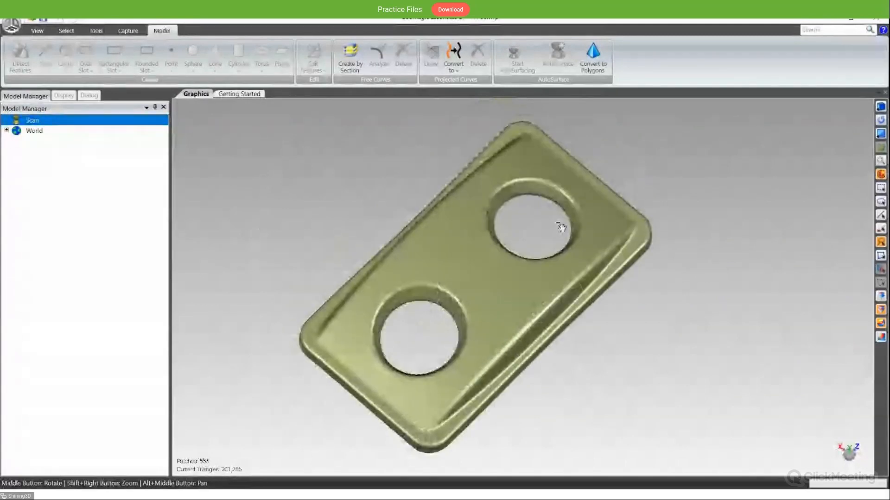
pyautogui.click(602, 72)
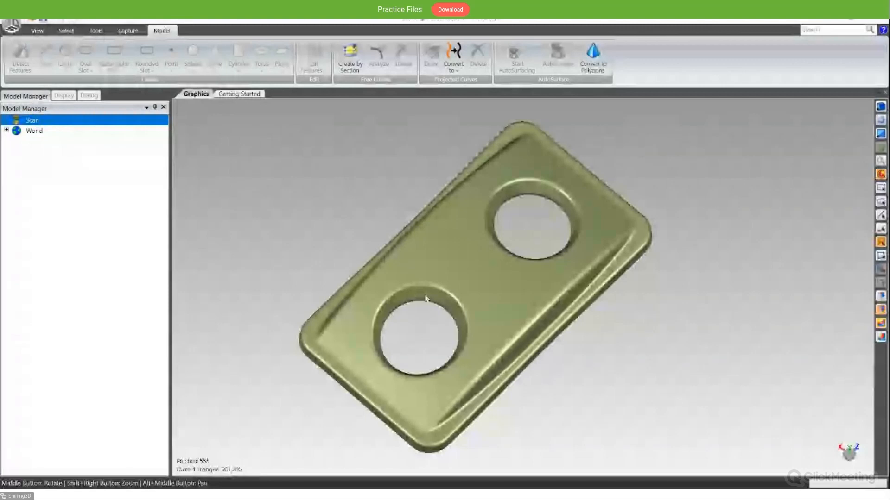
# - Examine the contour lines on the plate's polygon mesh around both holes, the rim and the underside
pyautogui.moveTo(600, 401); pyautogui.dragTo(586, 328, button='middle')
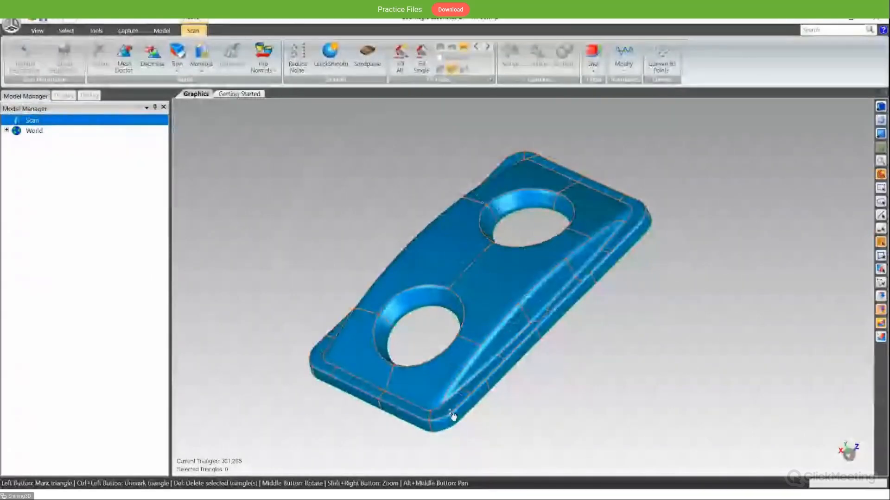
pyautogui.scroll(4, 453, 417)
pyautogui.scroll(-4, 503, 406)
pyautogui.moveTo(503, 401); pyautogui.dragTo(480, 382, button='middle')
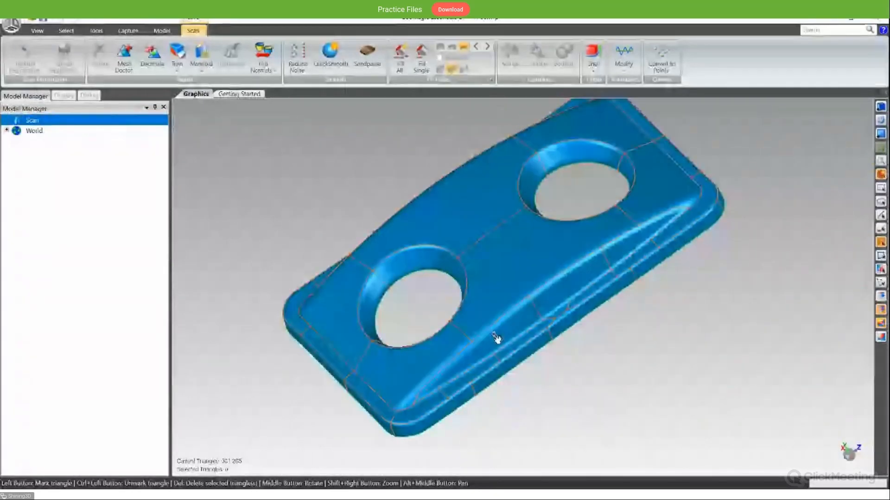
pyautogui.moveTo(645, 331); pyautogui.dragTo(481, 262, button='middle')
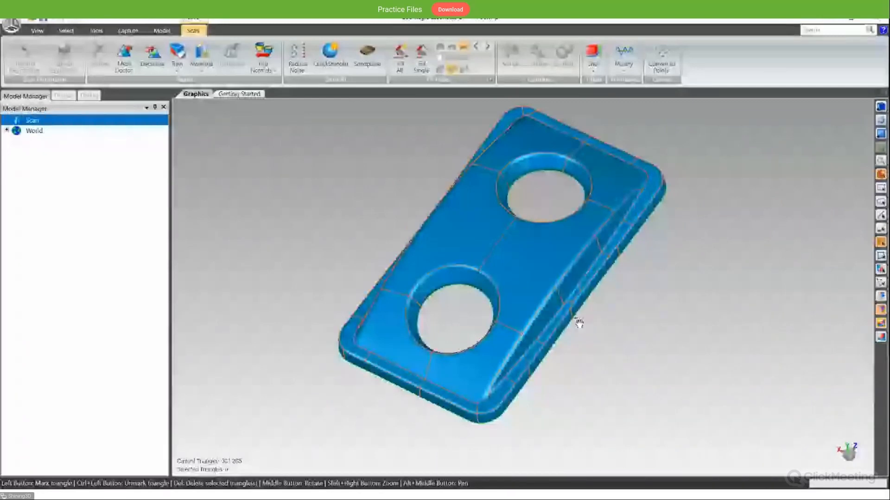
pyautogui.moveTo(578, 321); pyautogui.dragTo(529, 300, button='middle')
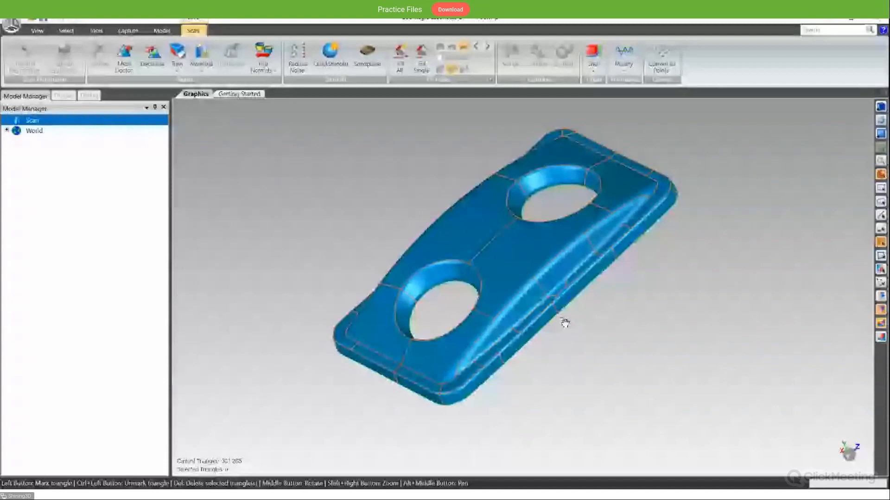
pyautogui.moveTo(598, 312); pyautogui.dragTo(685, 353, button='middle')
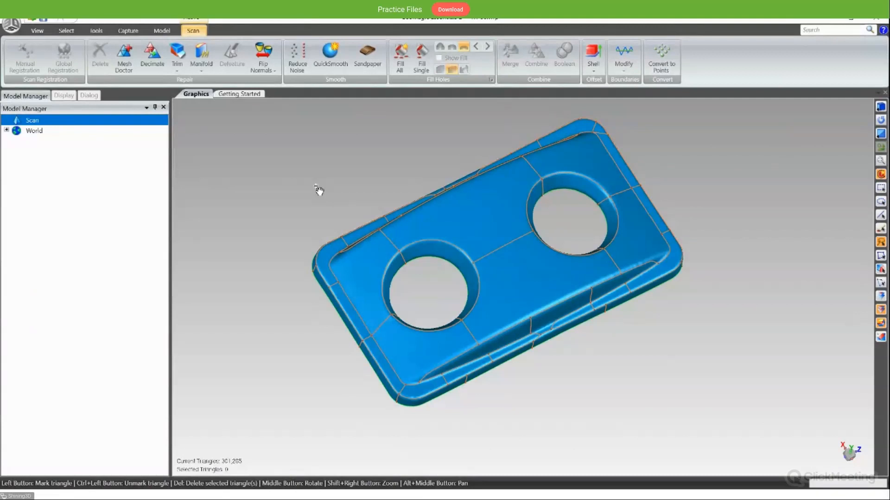
pyautogui.moveTo(319, 190); pyautogui.dragTo(421, 273, button='middle')
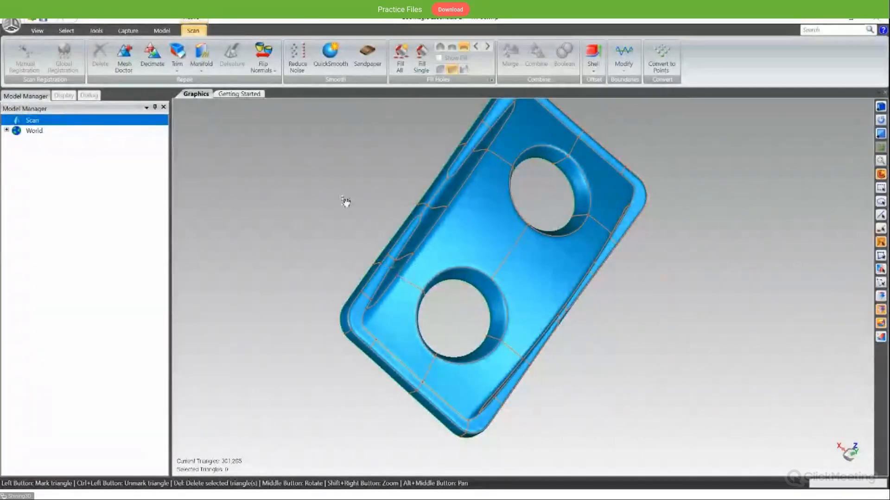
pyautogui.moveTo(558, 360); pyautogui.dragTo(399, 347, button='middle')
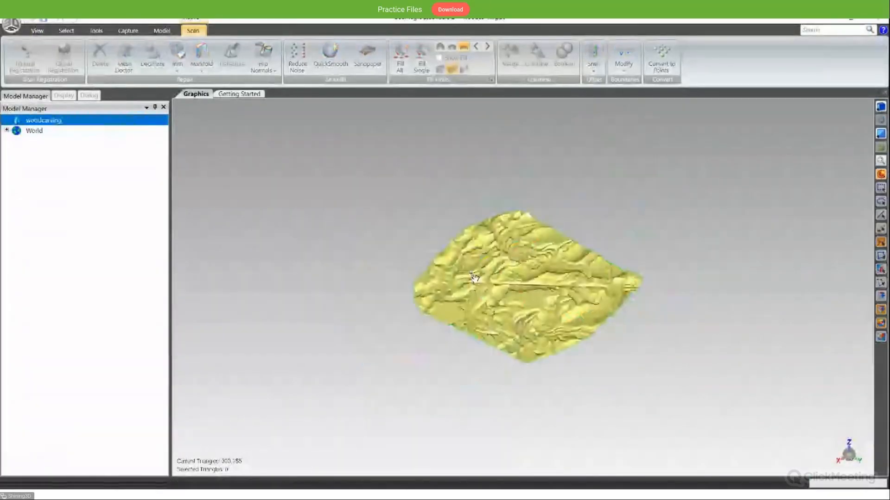
# - AutoSurface the woodcarving mesh using Organic geometry, an auto-estimated patch count and adaptive surface fitting
pyautogui.moveTo(474, 277); pyautogui.dragTo(502, 427, button='middle')
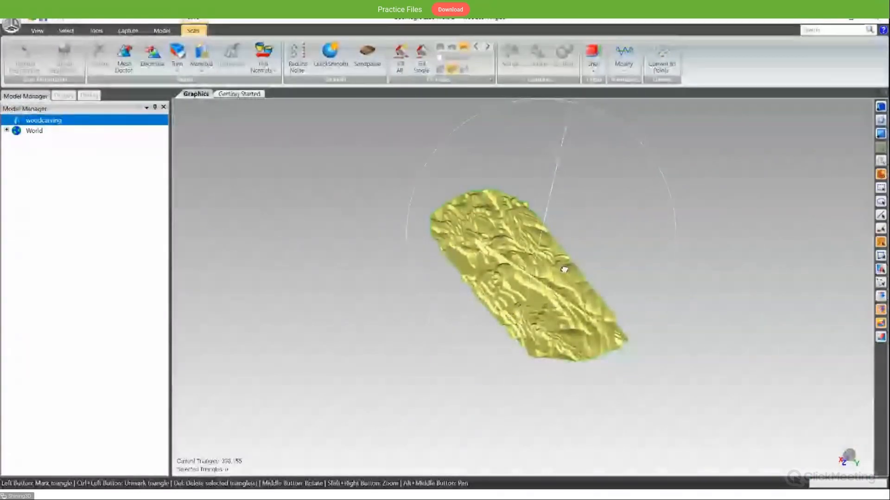
pyautogui.moveTo(561, 263); pyautogui.dragTo(563, 268, button='middle')
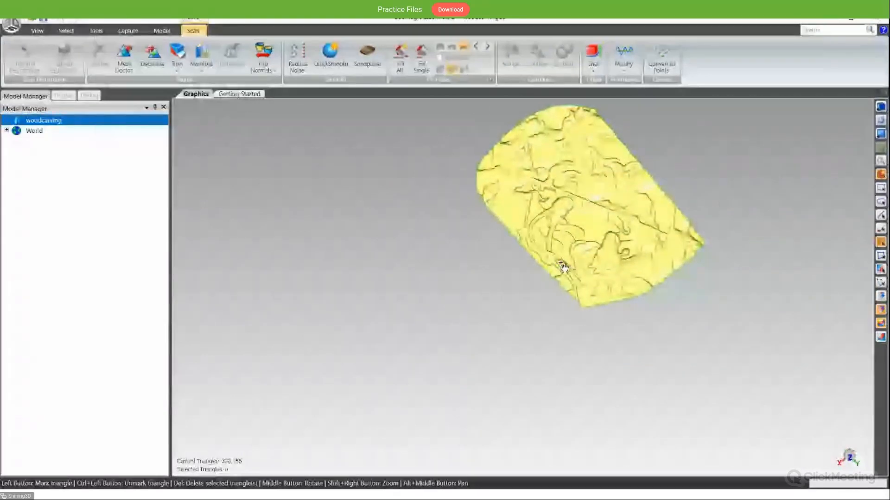
pyautogui.keyDown('alt'); pyautogui.moveTo(654, 134); pyautogui.dragTo(383, 105, button='middle'); pyautogui.keyUp('alt')
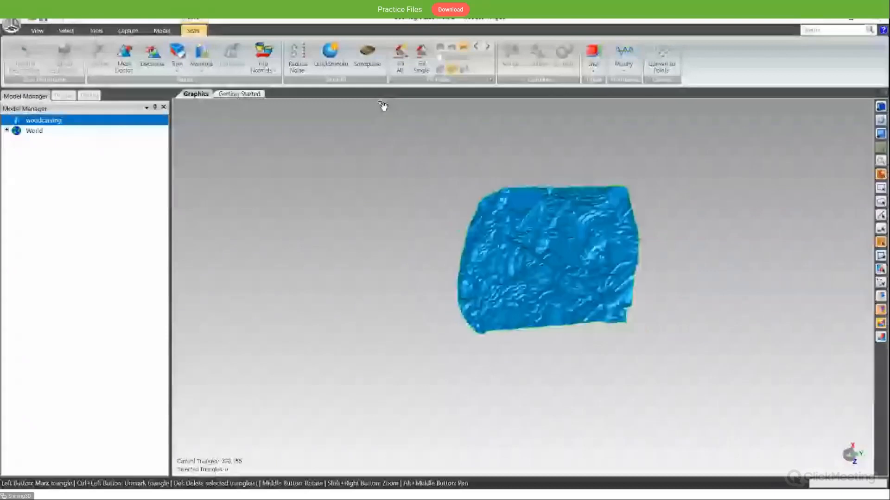
pyautogui.click(162, 30)
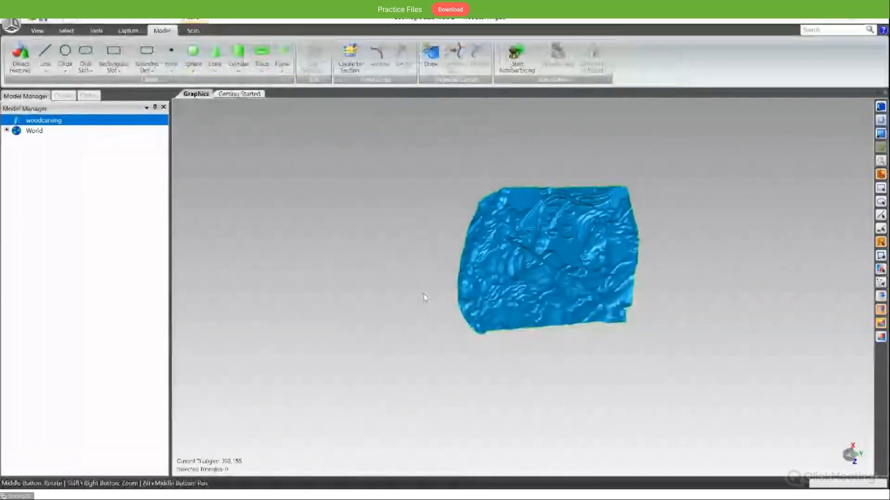
pyautogui.click(555, 65)
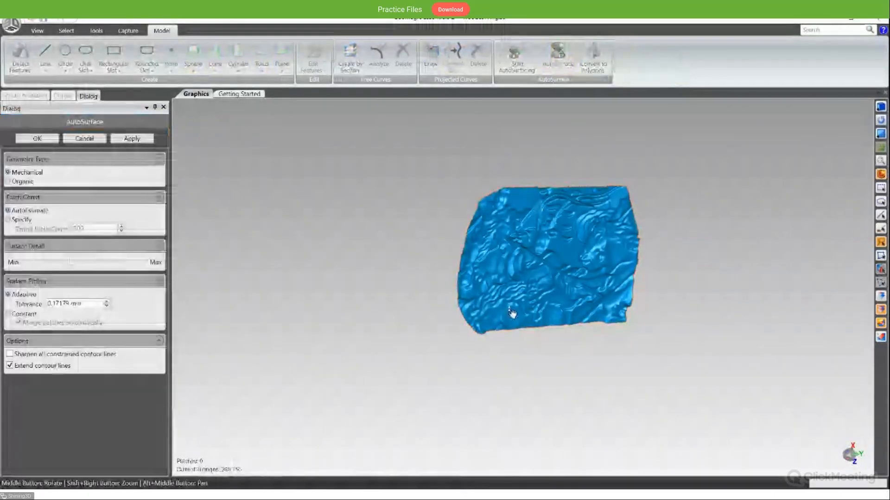
pyautogui.scroll(-2, 553, 256)
pyautogui.scroll(4, 553, 255)
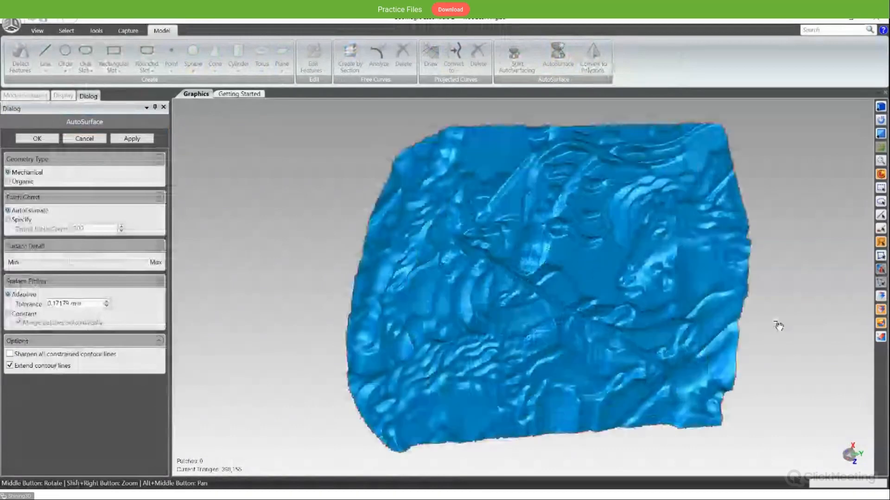
pyautogui.moveTo(778, 326); pyautogui.dragTo(645, 338, button='middle')
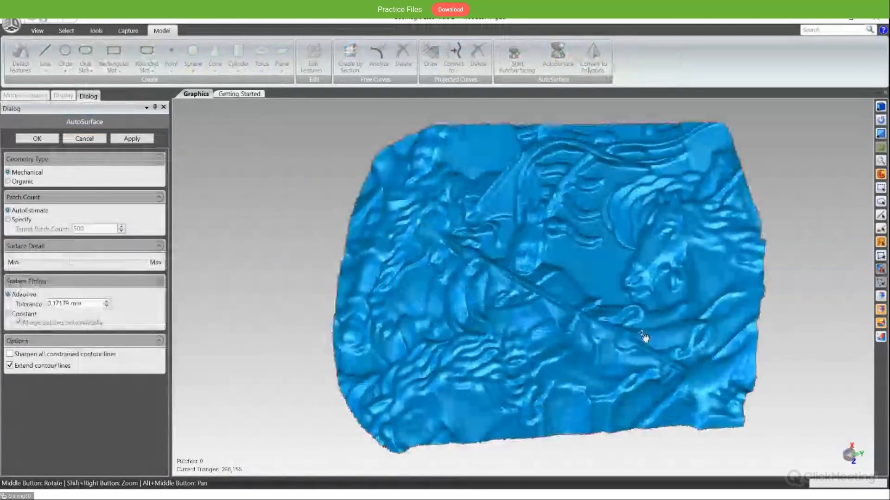
pyautogui.click(22, 182)
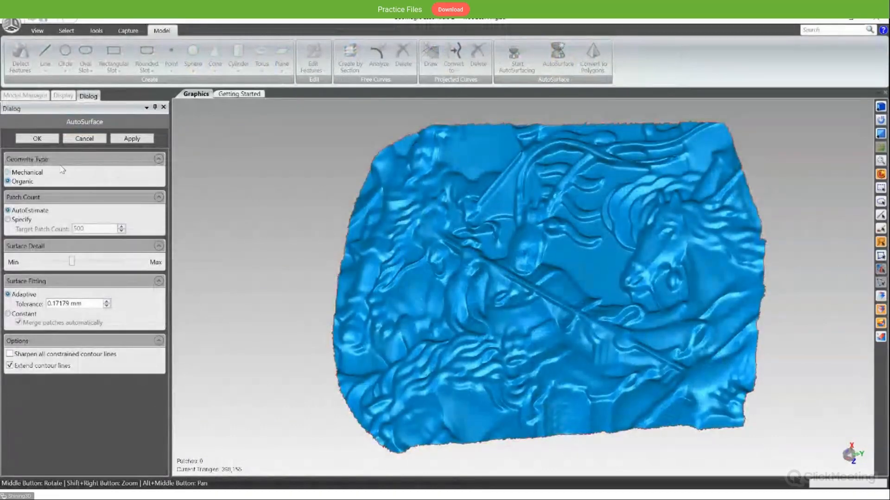
pyautogui.click(147, 142)
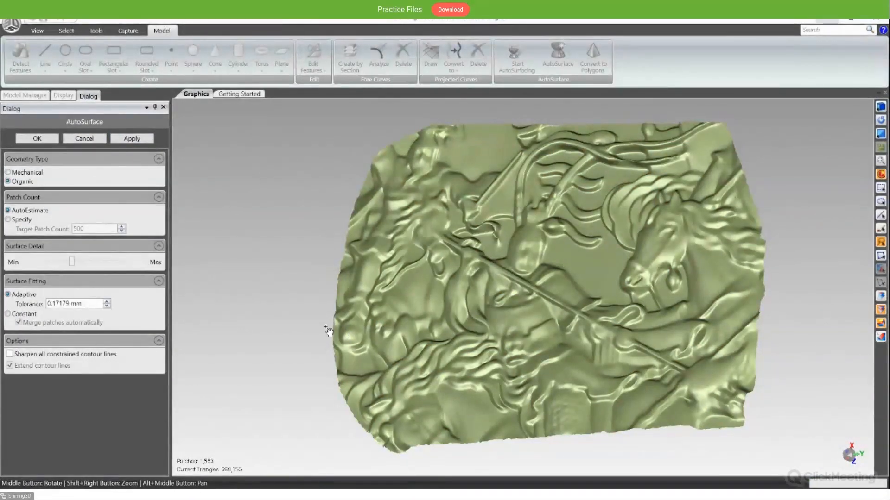
# - Check the fitted woodcarving relief from oblique angles and accept the AutoSurface result
pyautogui.moveTo(310, 329); pyautogui.dragTo(333, 313, button='middle')
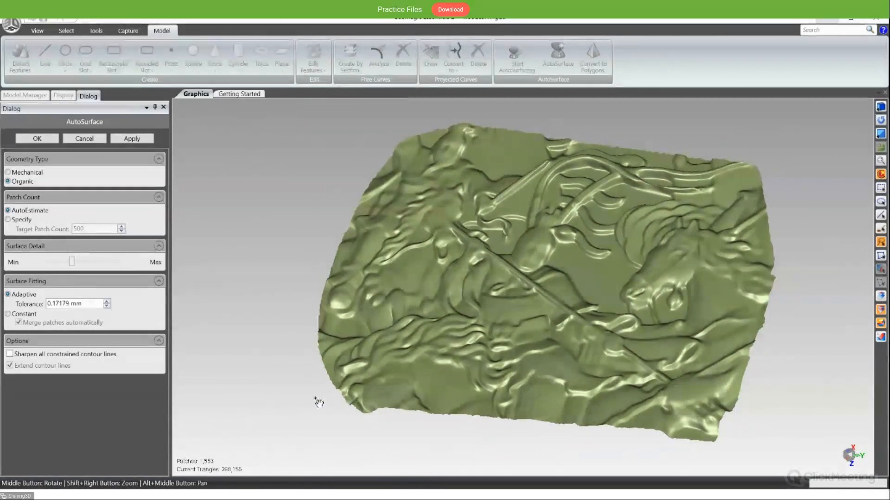
pyautogui.moveTo(381, 424); pyautogui.dragTo(408, 333, button='middle')
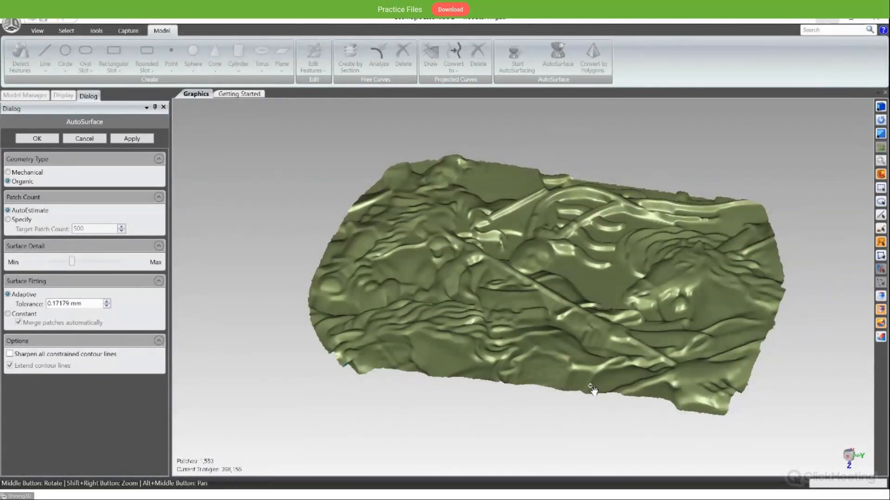
pyautogui.moveTo(593, 390); pyautogui.dragTo(611, 249, button='middle')
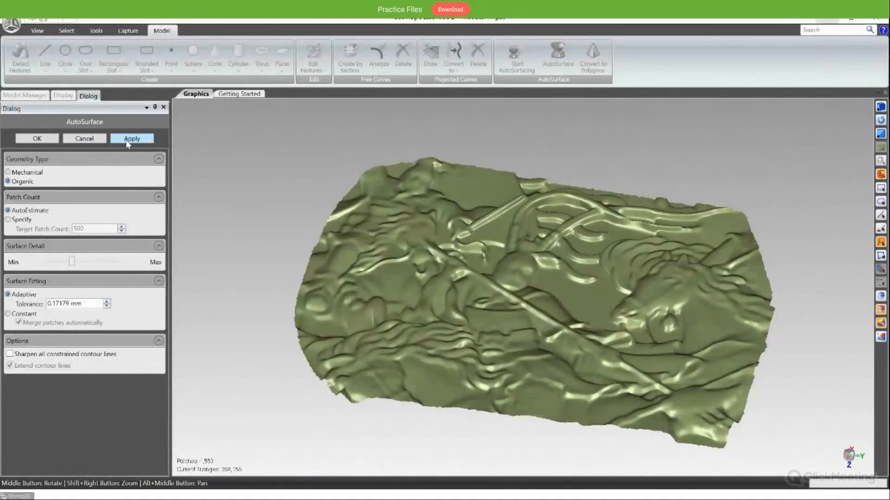
pyautogui.click(36, 138)
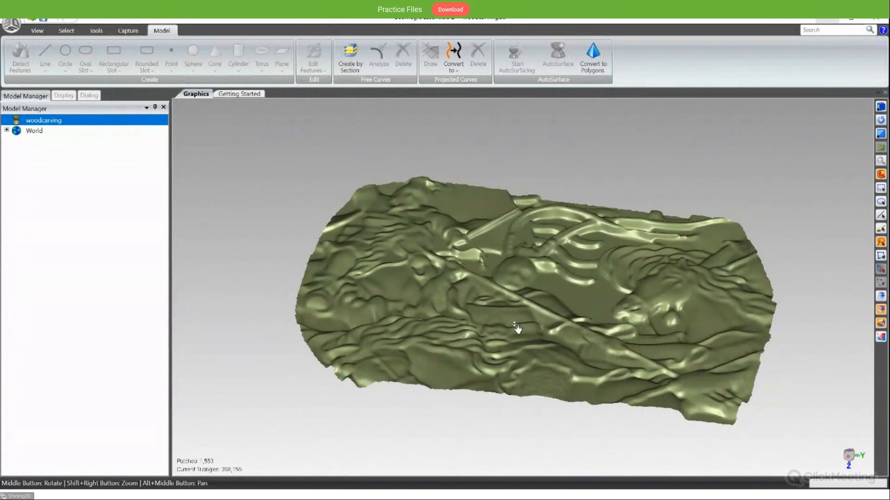
# - Convert the surfaced woodcarving back to polygons to show its contour lines
pyautogui.moveTo(525, 324); pyautogui.dragTo(532, 296, button='middle')
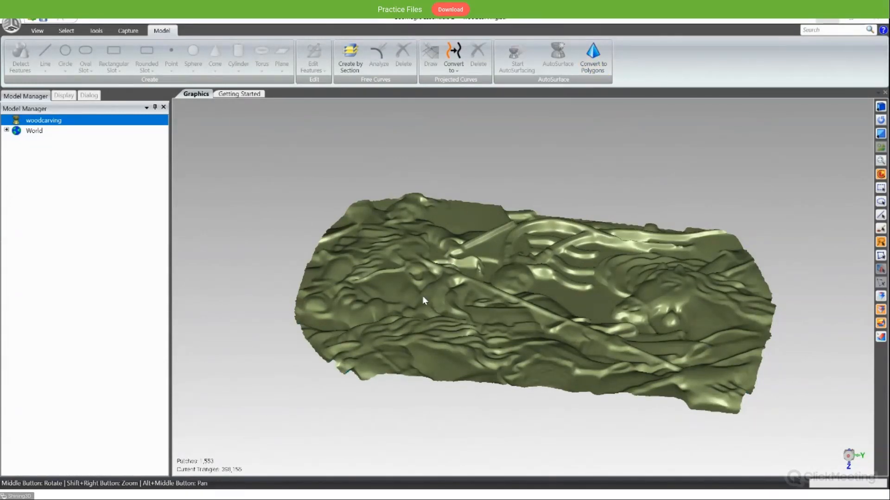
pyautogui.moveTo(521, 221); pyautogui.dragTo(513, 403, button='middle')
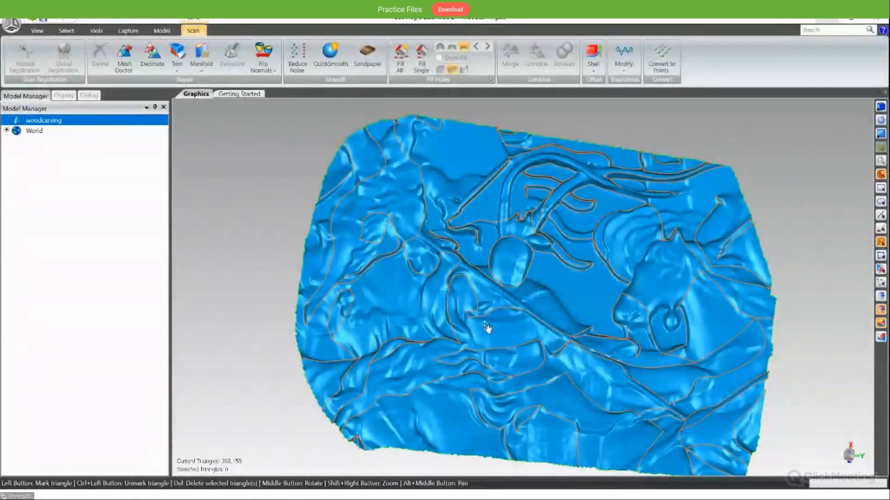
# - Inspect the contour lines across the woodcarving mesh and open its projected curves in Draw Curves
pyautogui.moveTo(487, 329); pyautogui.dragTo(547, 327, button='middle')
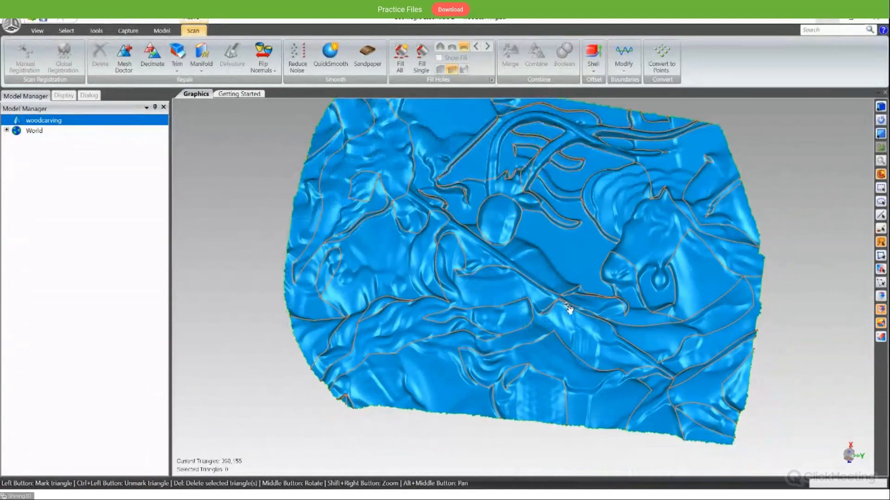
pyautogui.scroll(5, 452, 225)
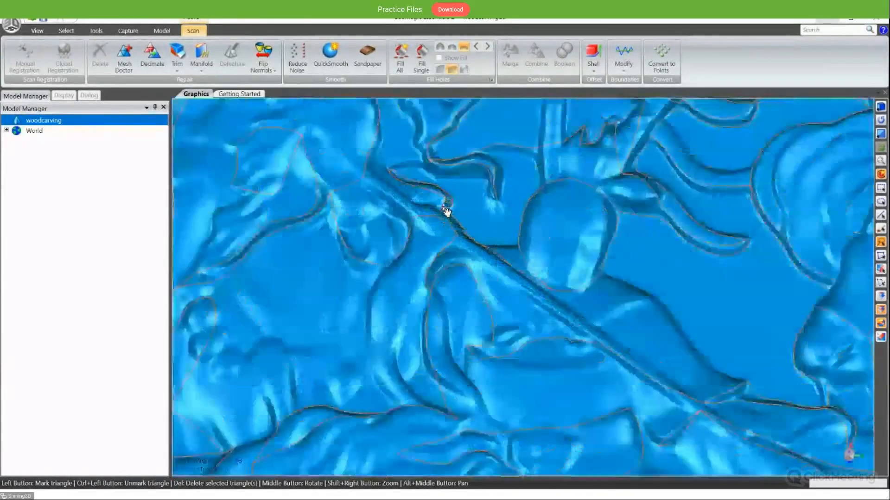
pyautogui.scroll(-10, 478, 218)
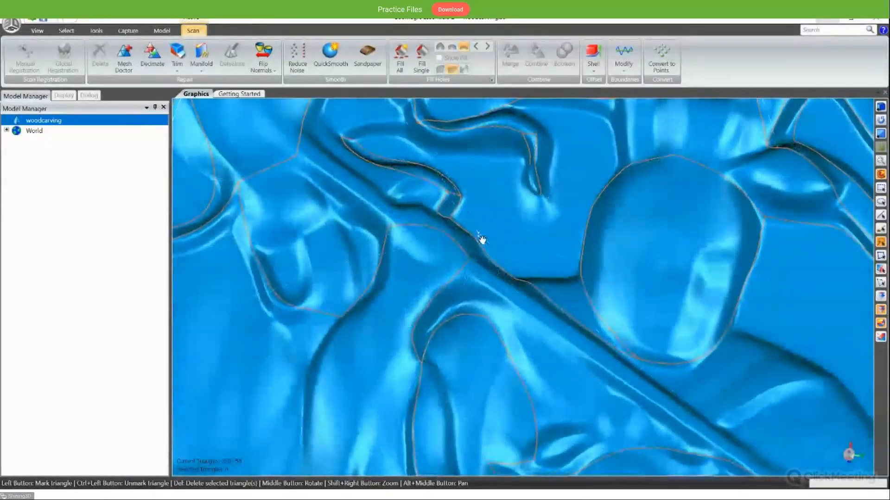
pyautogui.scroll(3, 340, 204)
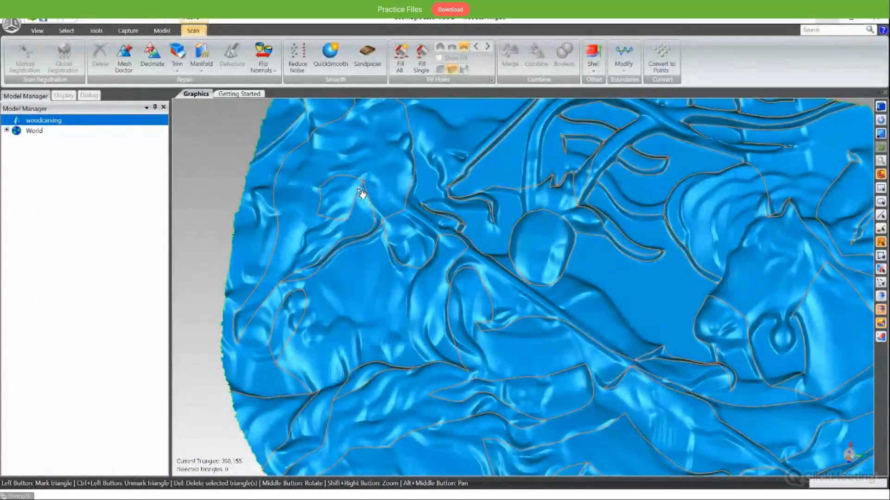
pyautogui.click(161, 31)
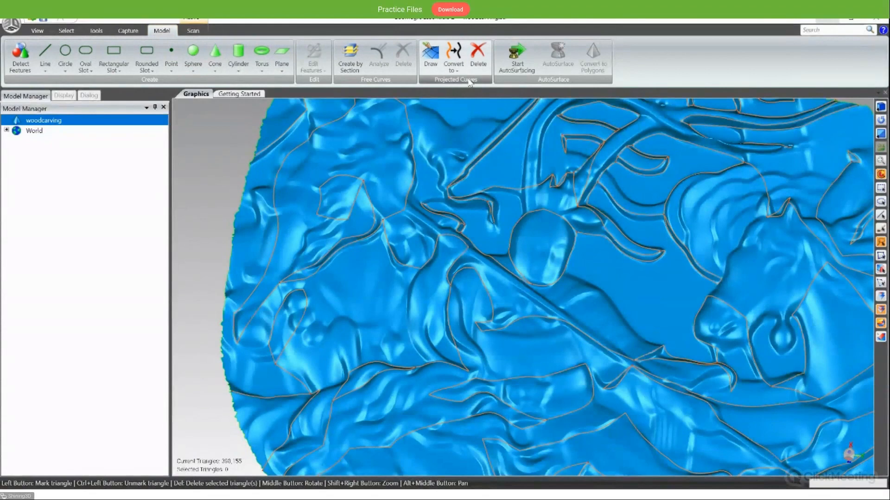
pyautogui.click(431, 64)
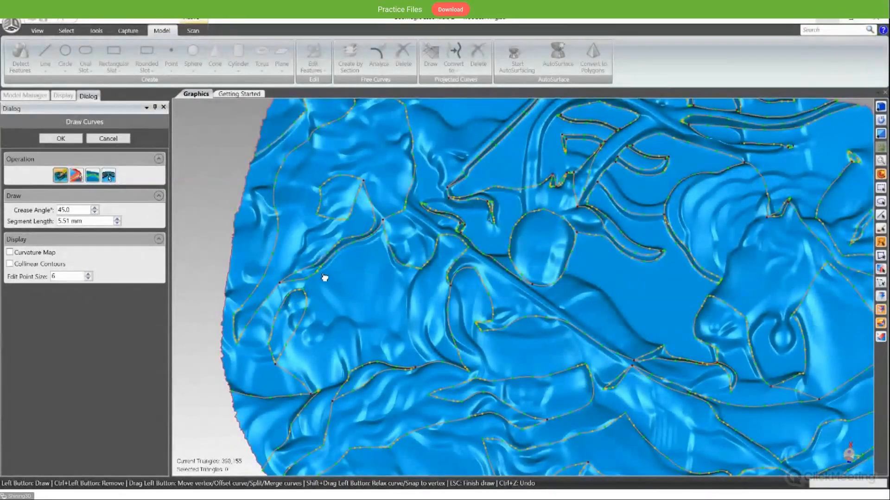
# - Examine the projected curves and their edit points along the woodcarving's folds, antlers and outer edge
pyautogui.scroll(5, 363, 248)
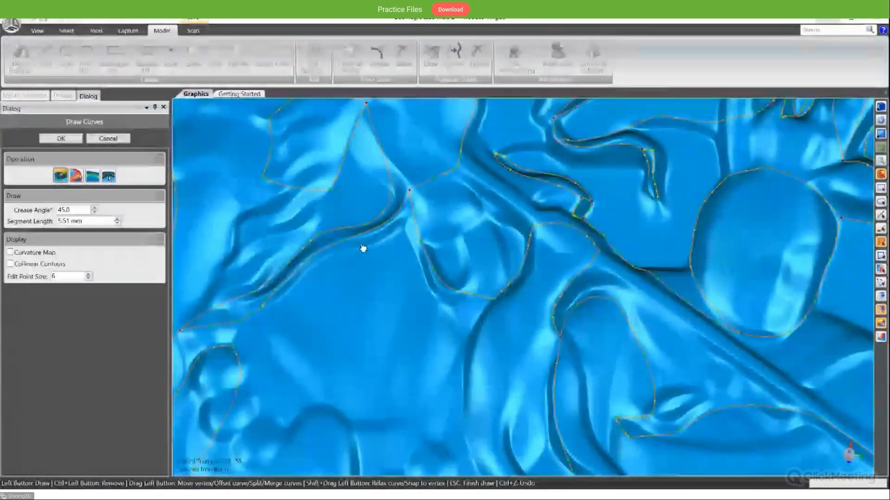
pyautogui.scroll(-3, 363, 249)
pyautogui.scroll(3, 338, 244)
pyautogui.scroll(-3, 365, 254)
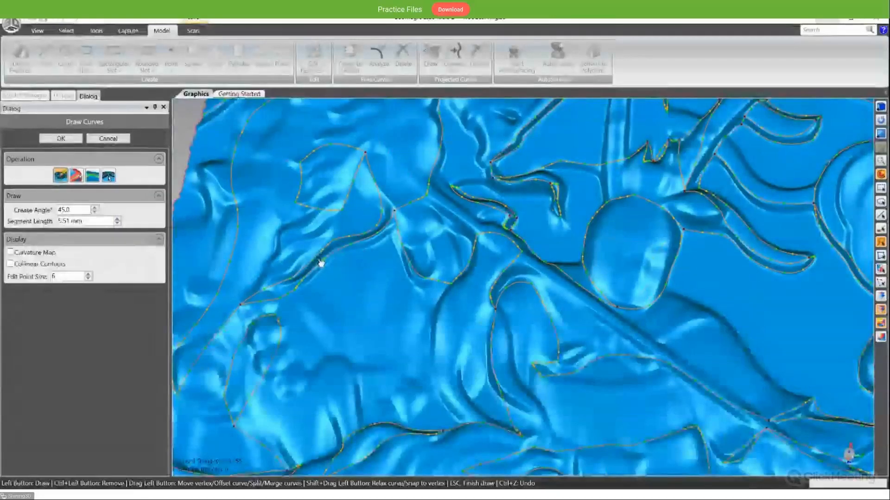
pyautogui.scroll(-3, 342, 258)
pyautogui.scroll(3, 346, 270)
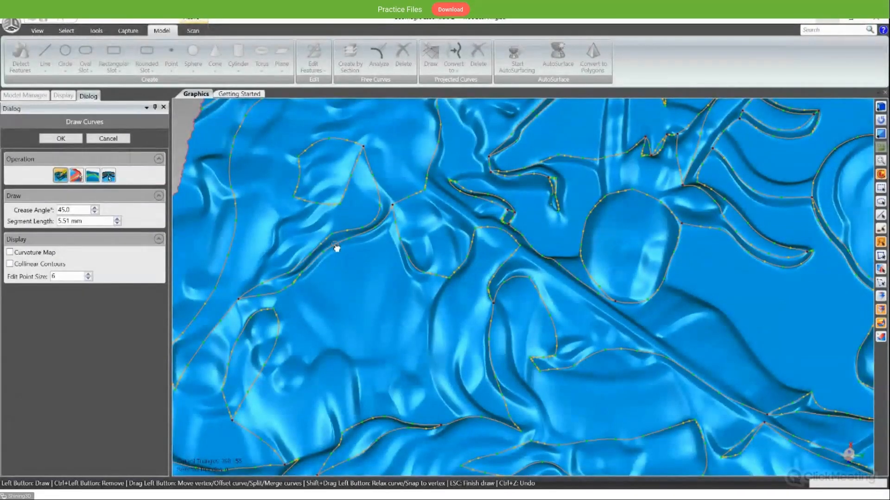
pyautogui.scroll(-5, 346, 253)
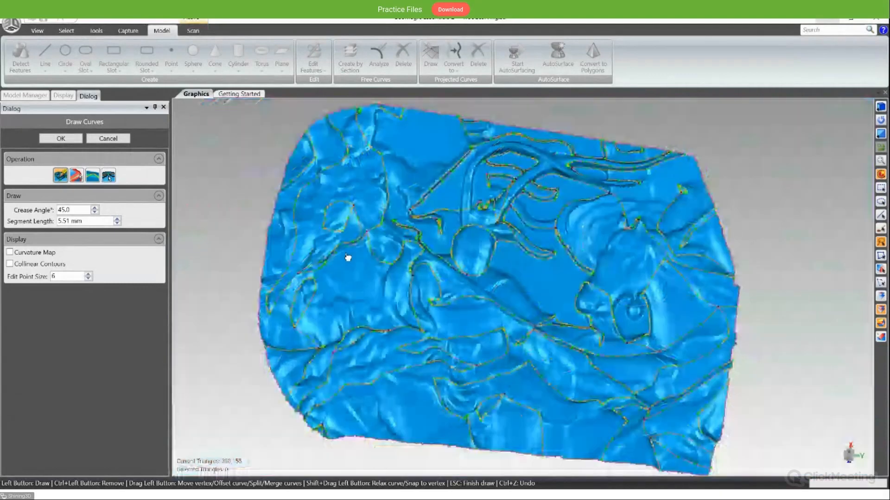
pyautogui.scroll(8, 348, 255)
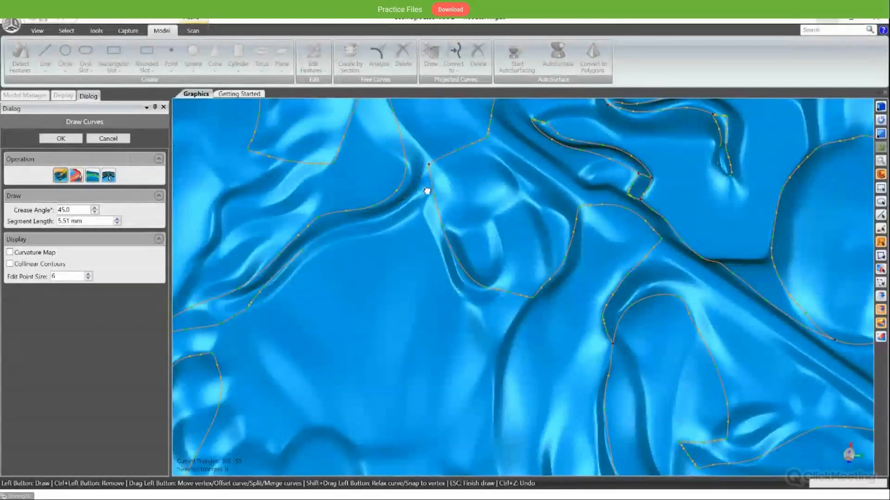
pyautogui.scroll(-4, 424, 217)
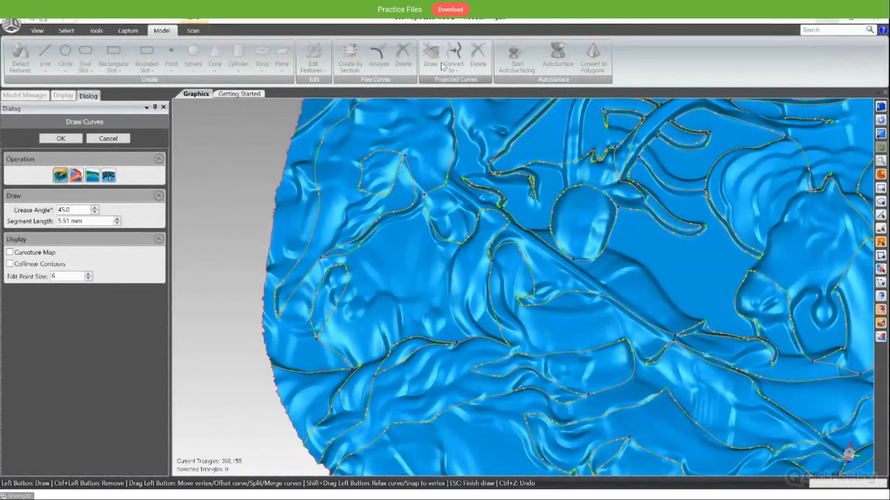
# - Draw a projected curve from the small oval contour across the base of the smooth area and up the adjacent raised fold
pyautogui.scroll(2, 455, 259)
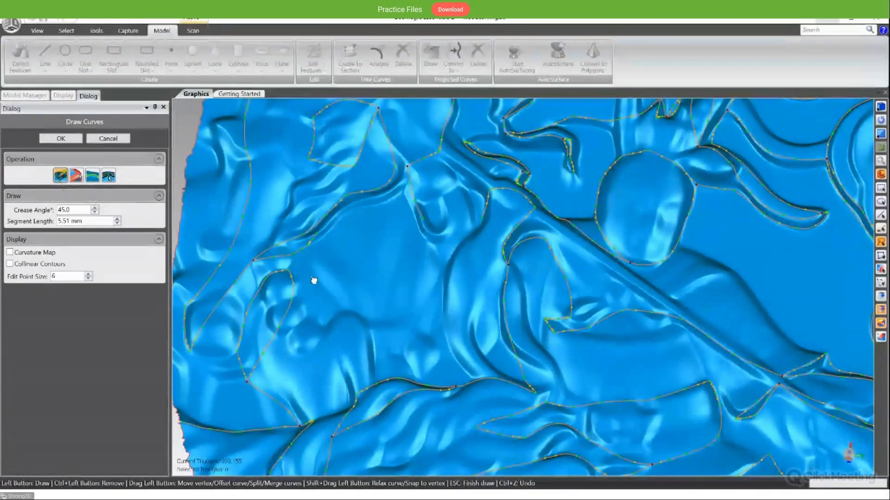
pyautogui.click(293, 284)
pyautogui.click(448, 317)
pyautogui.click(482, 217)
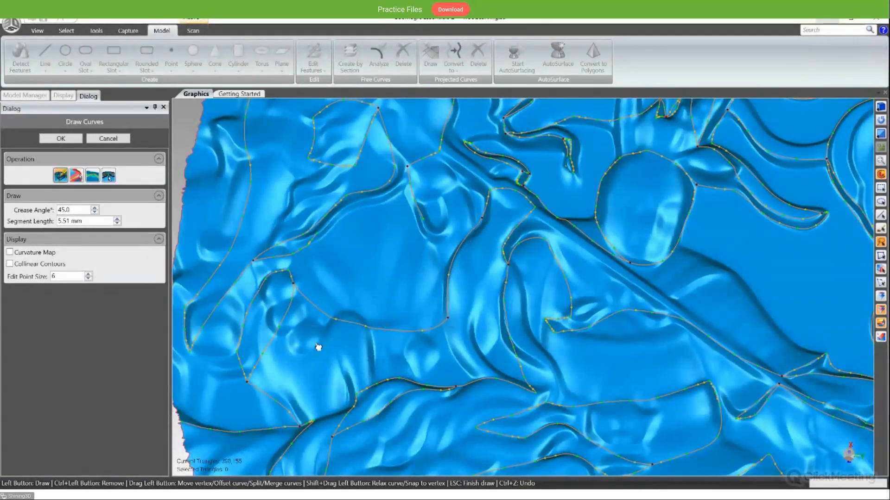
# - Extract curves along the raised fold beside the smooth area and along the smooth area's curved edge
pyautogui.click(76, 175)
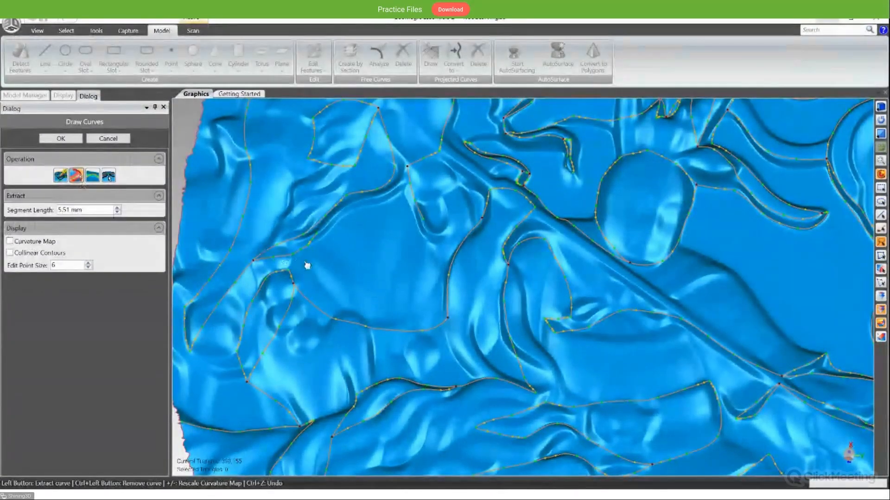
pyautogui.moveTo(370, 296); pyautogui.dragTo(370, 275, button='middle')
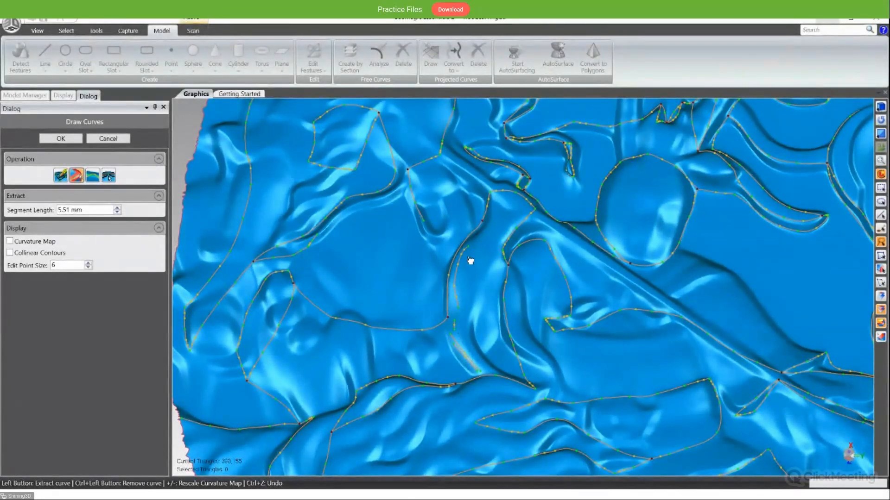
pyautogui.moveTo(468, 318); pyautogui.dragTo(430, 325, button='middle')
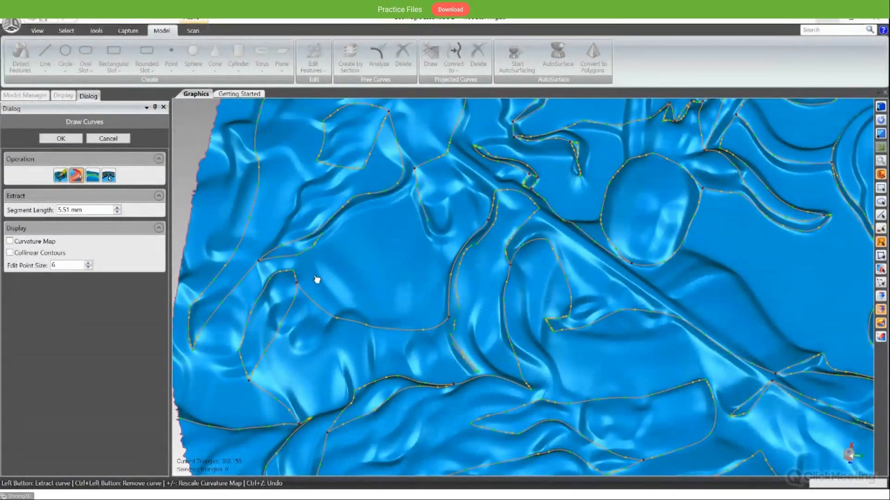
pyautogui.moveTo(348, 304); pyautogui.dragTo(384, 338, button='middle')
# - Switch curve editing to Relax and then Split/Merge, and apply Split/Merge at the vertex above the small rounded relief
pyautogui.click(92, 175)
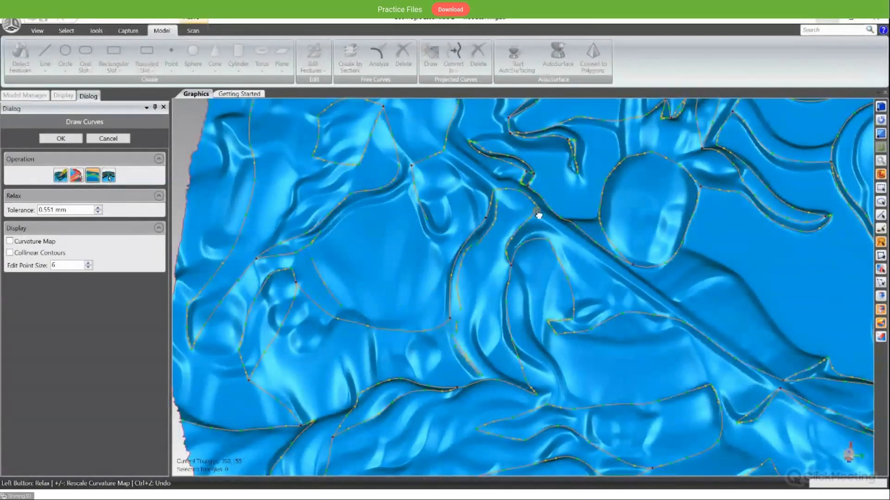
pyautogui.scroll(-5, 416, 183)
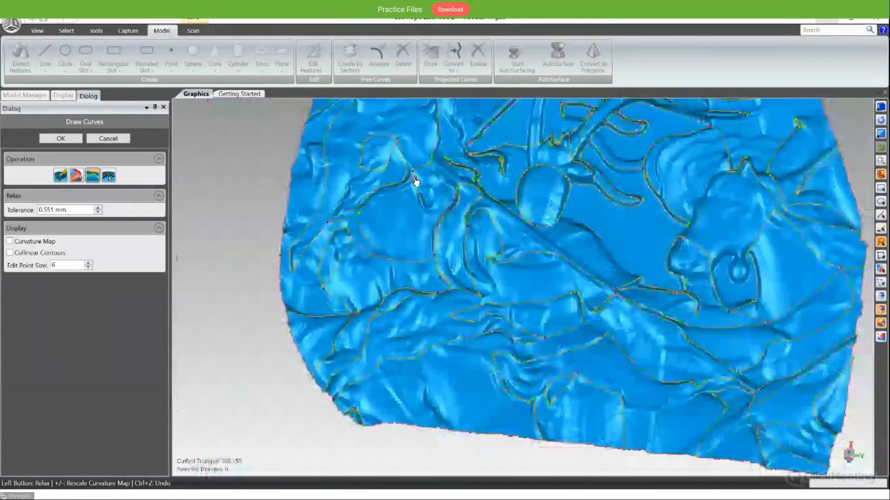
pyautogui.scroll(8, 459, 232)
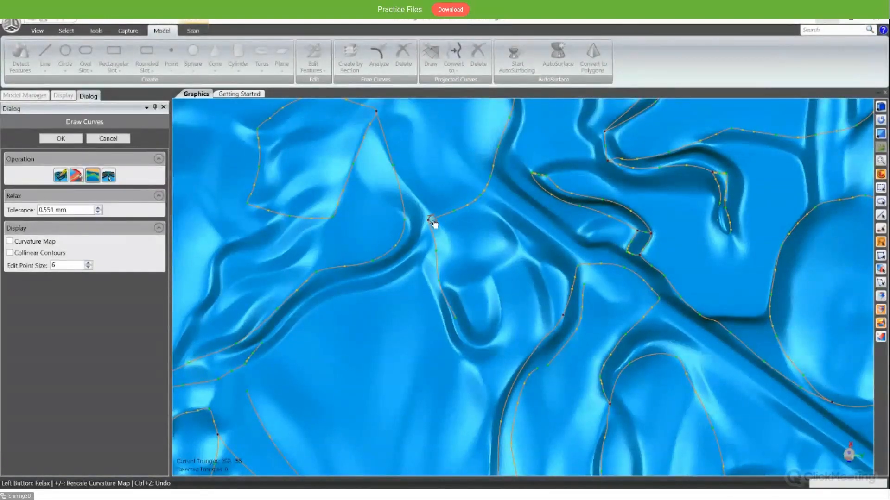
pyautogui.click(109, 177)
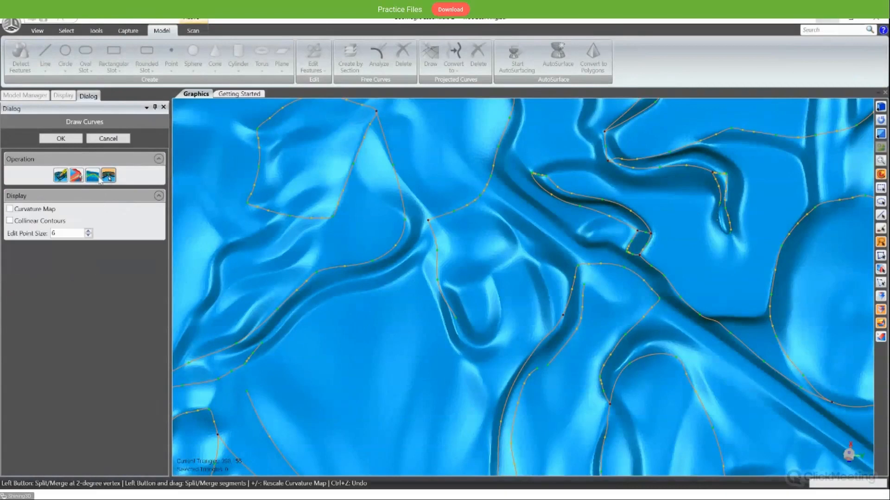
pyautogui.click(428, 221)
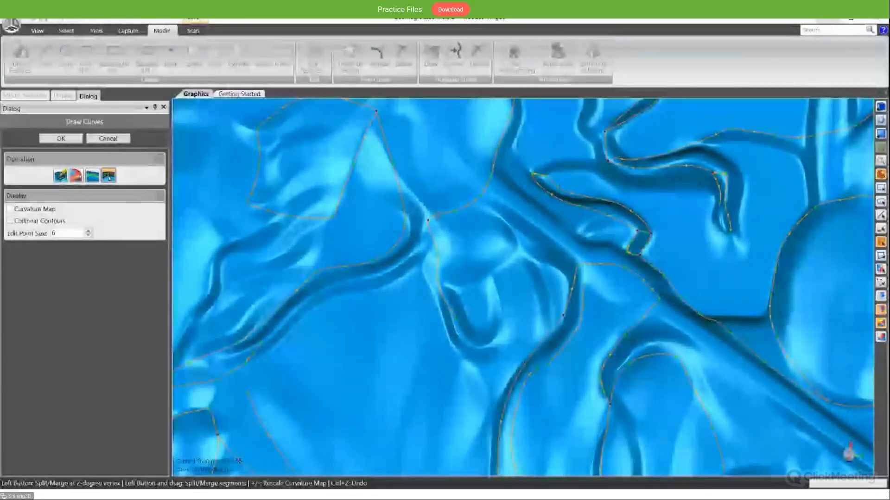
# - Split the contour at the sharp lower corner of the leaf-shaped loop using Split/Merge
pyautogui.keyDown('alt'); pyautogui.moveTo(506, 242); pyautogui.dragTo(505, 246, button='middle'); pyautogui.keyUp('alt')
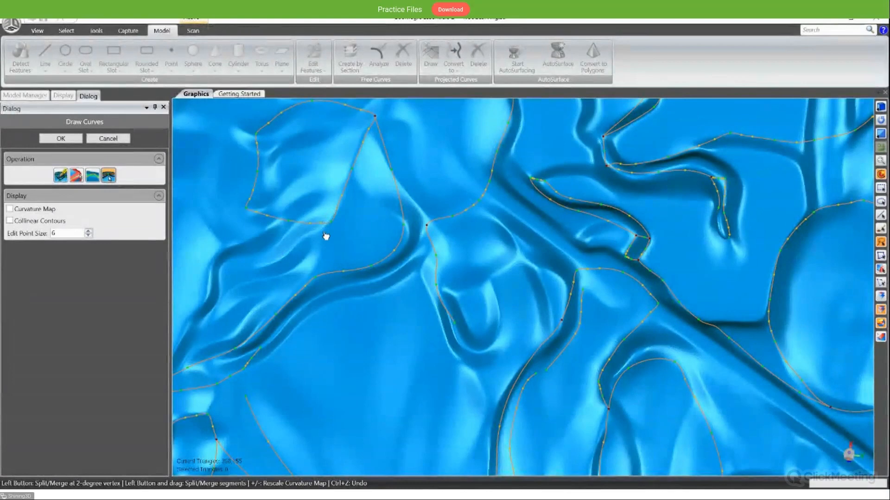
pyautogui.scroll(5, 327, 234)
pyautogui.scroll(-3, 327, 234)
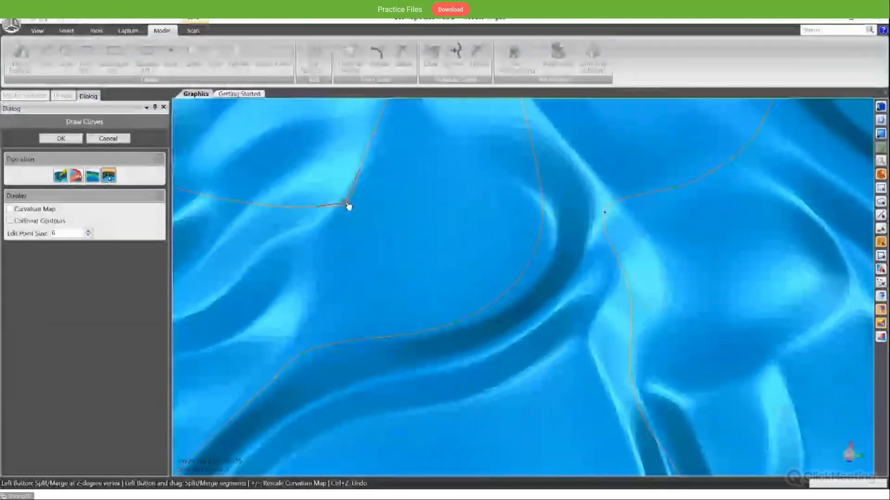
pyautogui.click(347, 206)
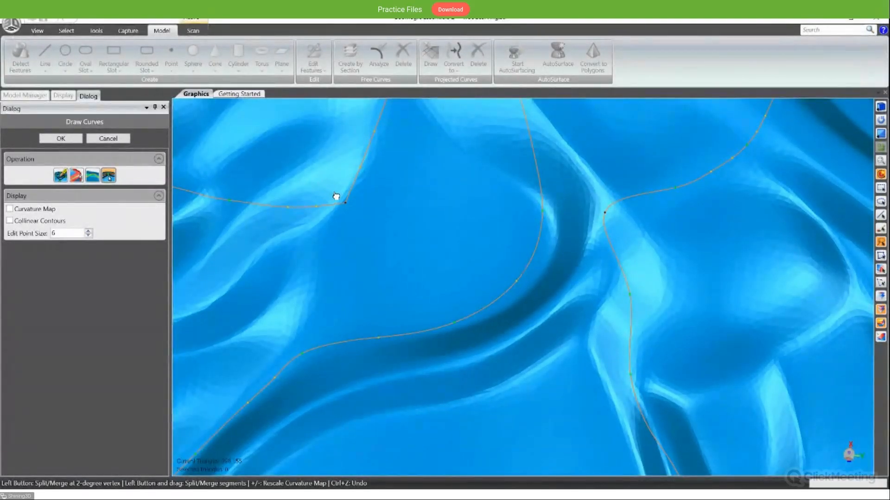
pyautogui.click(342, 193)
pyautogui.click(333, 207)
pyautogui.moveTo(328, 205)
pyautogui.mouseDown()
pyautogui.moveTo(351, 189)
pyautogui.moveTo(340, 190)
pyautogui.moveTo(353, 189)
pyautogui.mouseUp()
# - Apply Split/Merge at the point on the contour's bend beside the deep curved groove
pyautogui.scroll(-4, 360, 211)
pyautogui.scroll(5, 359, 211)
pyautogui.scroll(-1, 359, 211)
pyautogui.scroll(3, 538, 236)
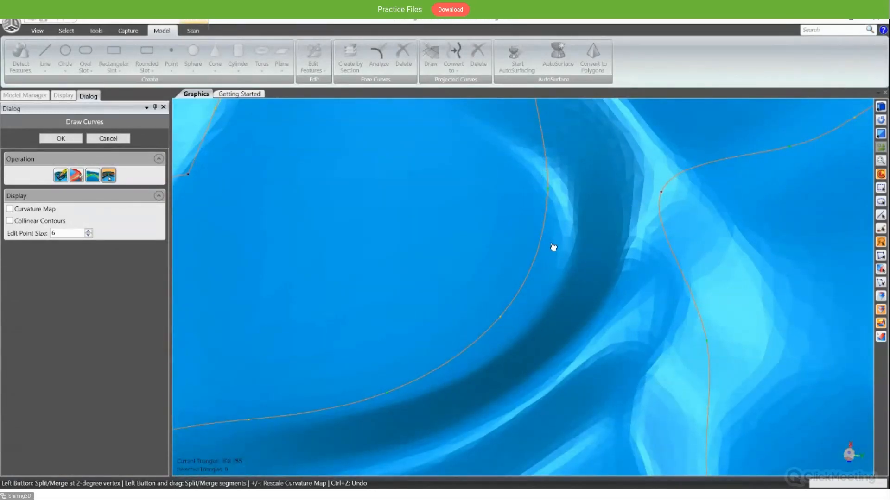
pyautogui.moveTo(553, 248); pyautogui.dragTo(558, 276, button='middle')
pyautogui.keyDown('alt'); pyautogui.moveTo(574, 243); pyautogui.dragTo(561, 312, button='middle'); pyautogui.keyUp('alt')
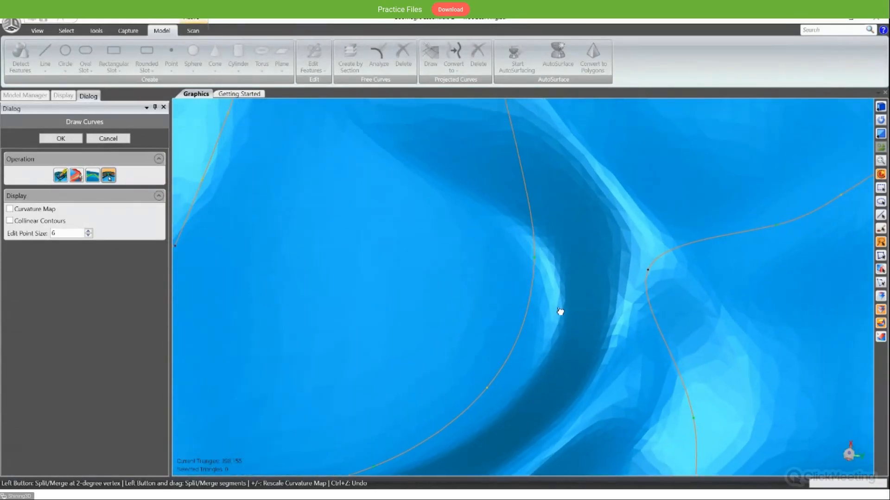
pyautogui.click(535, 260)
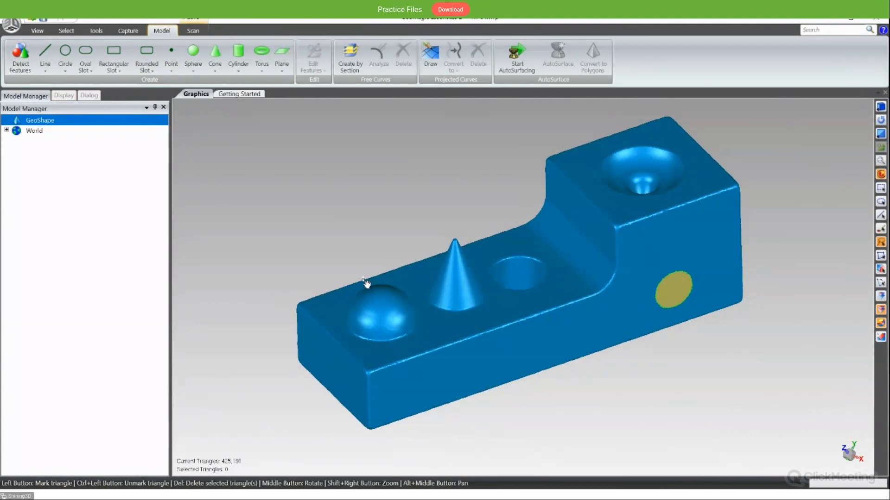
pyautogui.moveTo(610, 297); pyautogui.dragTo(681, 300, button='middle')
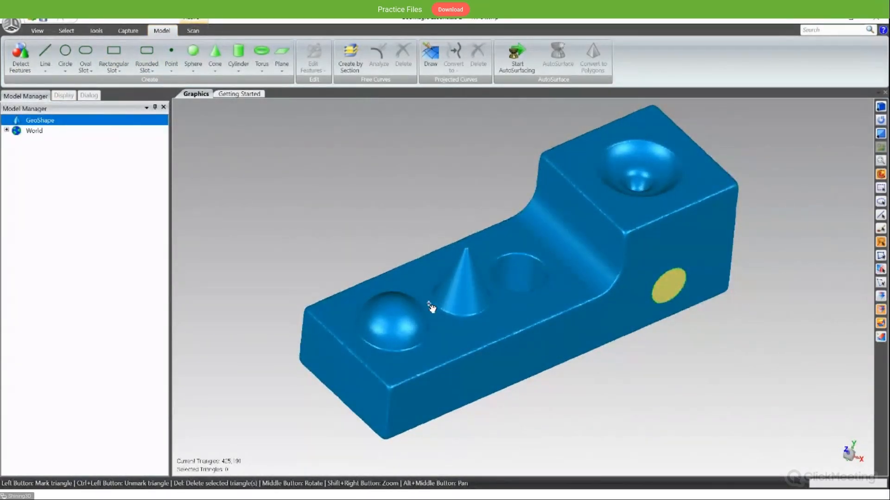
pyautogui.click(21, 57)
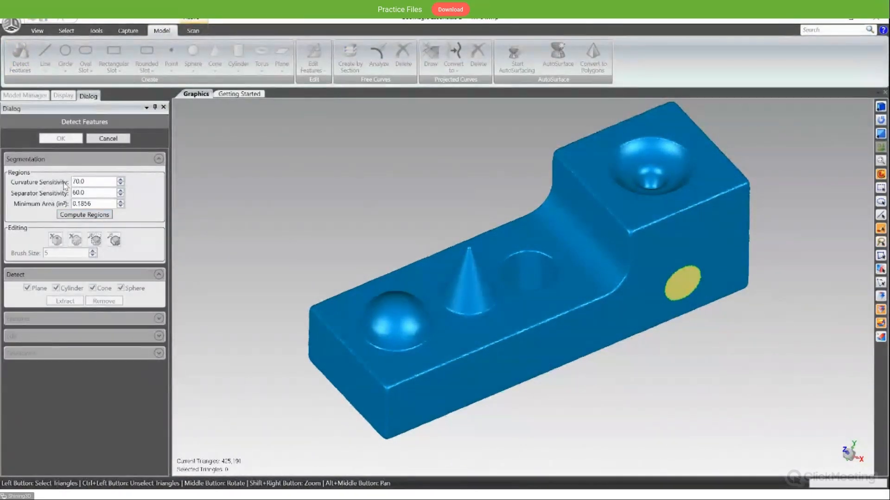
pyautogui.click(125, 140)
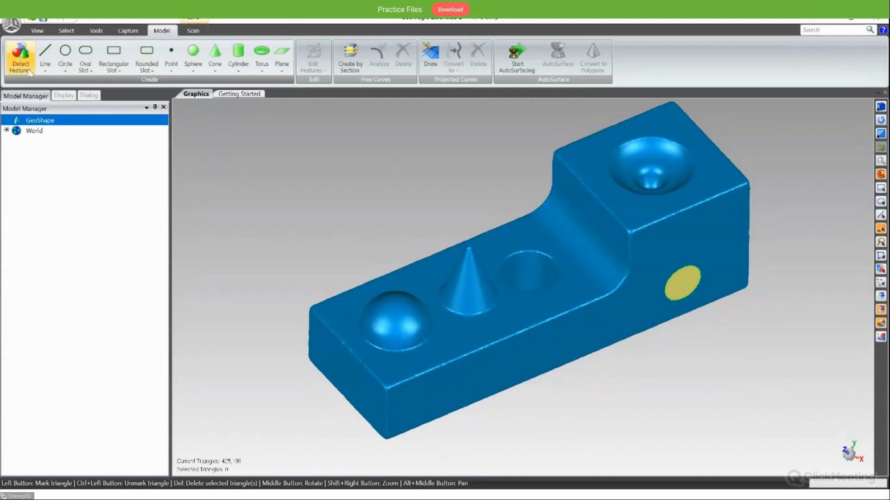
# - Compute the Detect Features regions on the GeoShape block with curvature sensitivity 70.0, separator sensitivity 60.0 and minimum area 0.1856 in²
pyautogui.moveTo(308, 234); pyautogui.dragTo(353, 272, button='middle')
pyautogui.scroll(-3, 329, 239)
pyautogui.scroll(3, 352, 271)
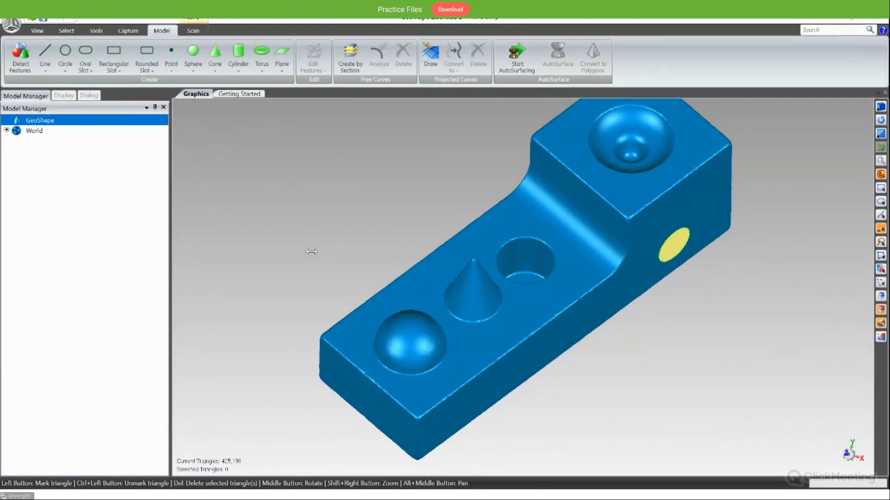
pyautogui.click(26, 66)
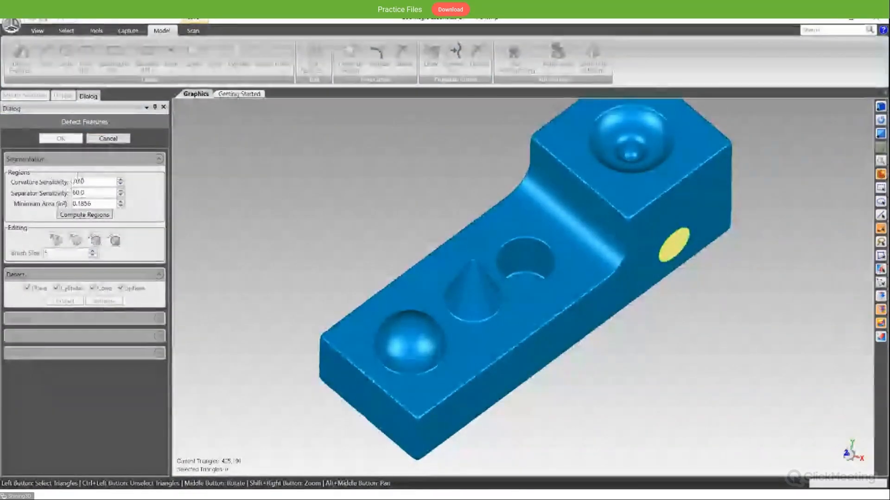
pyautogui.click(95, 218)
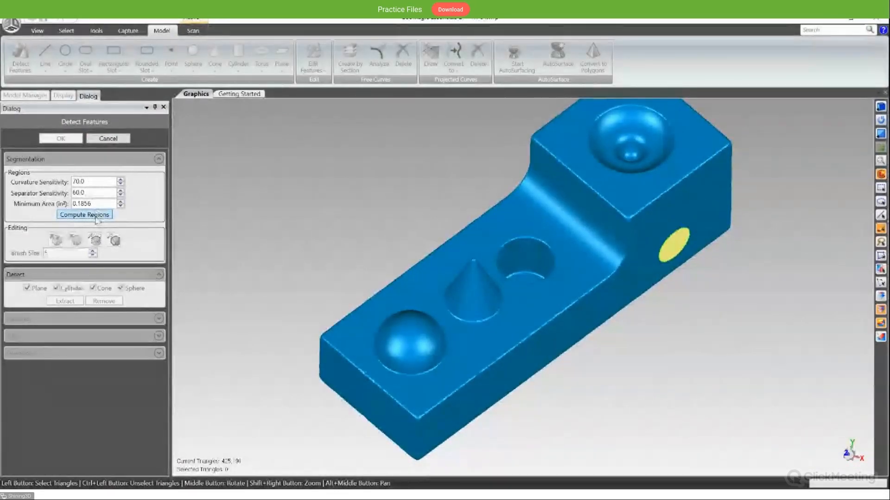
pyautogui.click(95, 216)
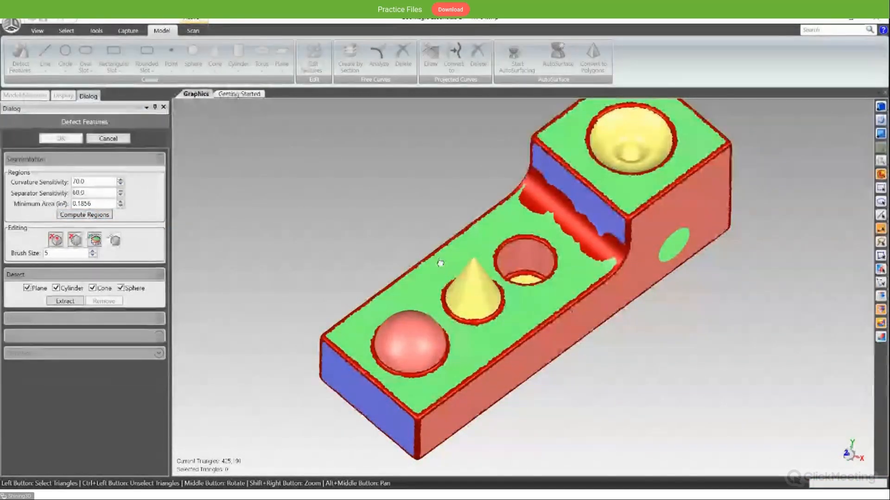
# - Extract the plane, cylinder, cone and sphere features from the GeoShape block's computed regions and inspect the fitted shapes
pyautogui.moveTo(441, 263); pyautogui.dragTo(292, 153, button='middle')
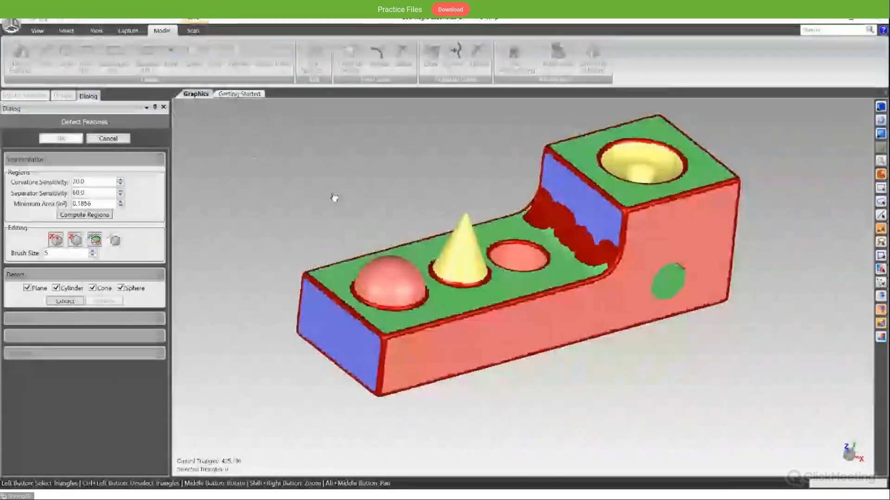
pyautogui.moveTo(334, 195); pyautogui.dragTo(361, 268, button='middle')
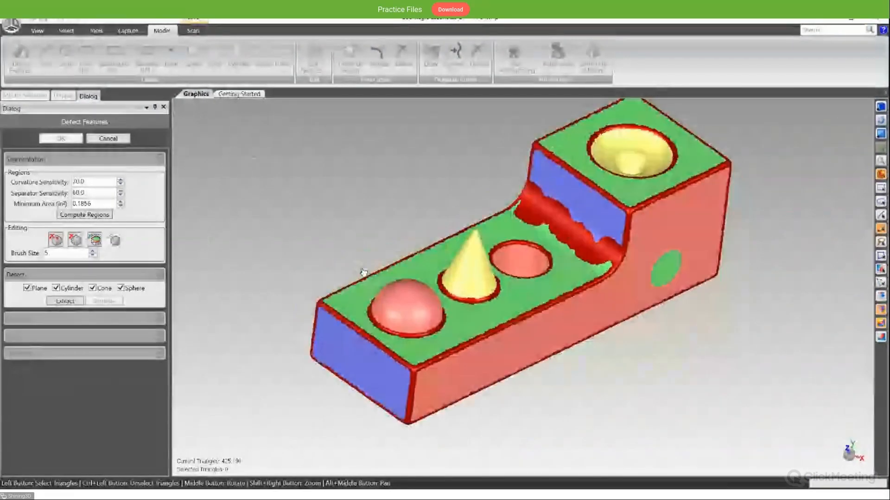
pyautogui.click(60, 302)
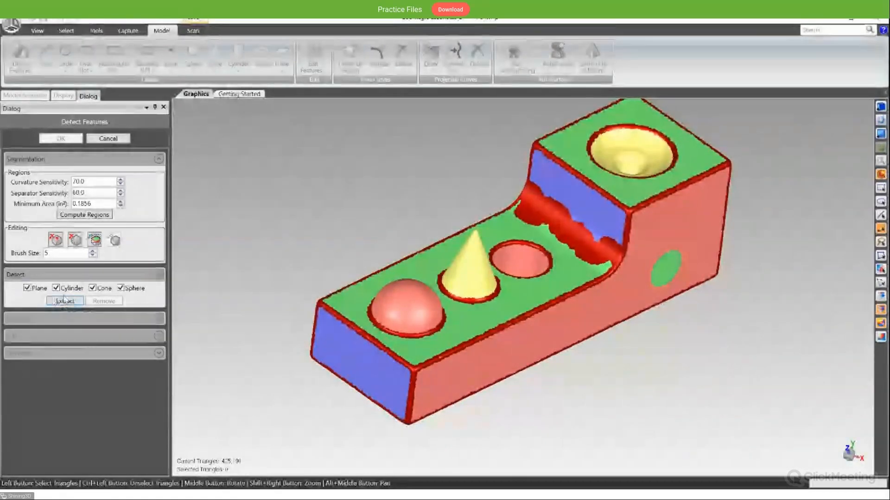
pyautogui.scroll(3, 601, 338)
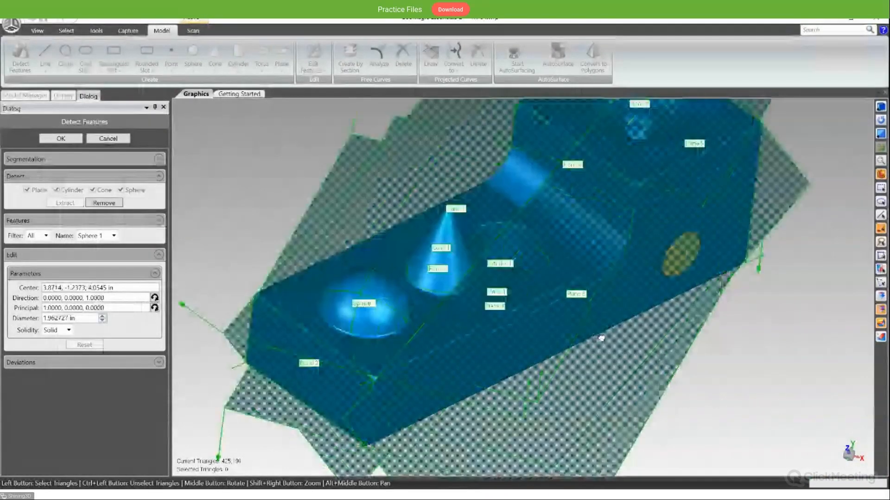
pyautogui.moveTo(601, 338); pyautogui.dragTo(735, 333, button='middle')
pyautogui.scroll(-3, 686, 309)
pyautogui.keyDown('alt'); pyautogui.moveTo(728, 329); pyautogui.dragTo(563, 250, button='middle'); pyautogui.keyUp('alt')
pyautogui.scroll(3, 509, 254)
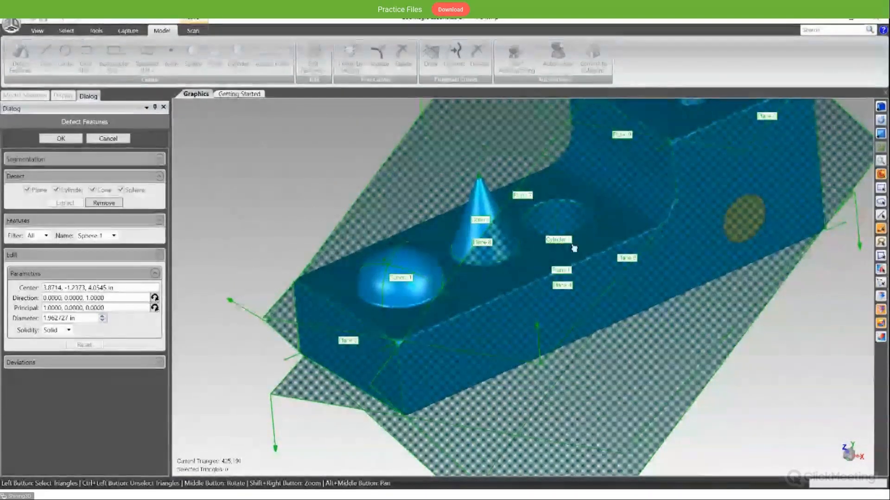
pyautogui.scroll(-3, 703, 259)
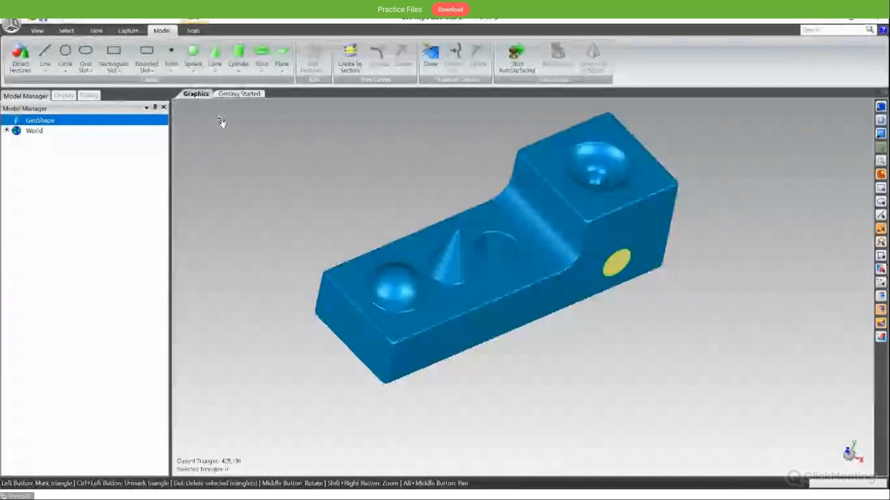
pyautogui.keyDown('alt'); pyautogui.moveTo(274, 131); pyautogui.dragTo(277, 207, button='middle'); pyautogui.keyUp('alt')
pyautogui.click(45, 56)
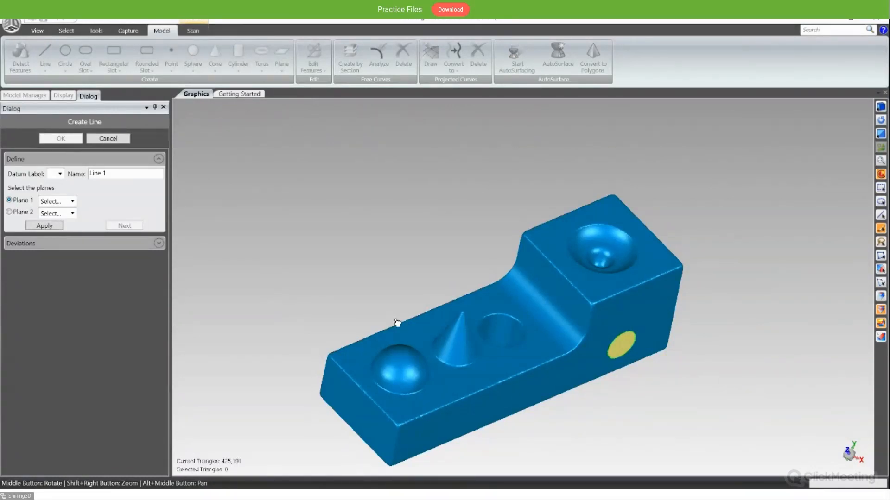
pyautogui.moveTo(409, 290); pyautogui.dragTo(491, 264, button='middle')
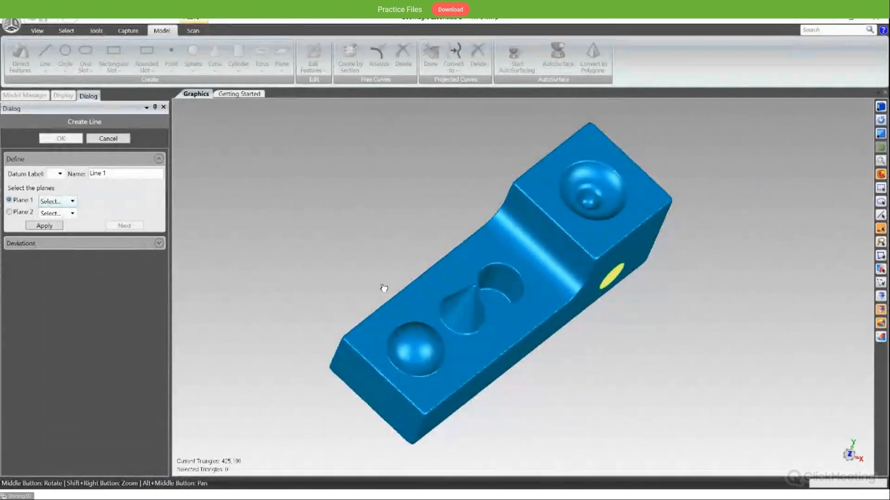
pyautogui.click(108, 138)
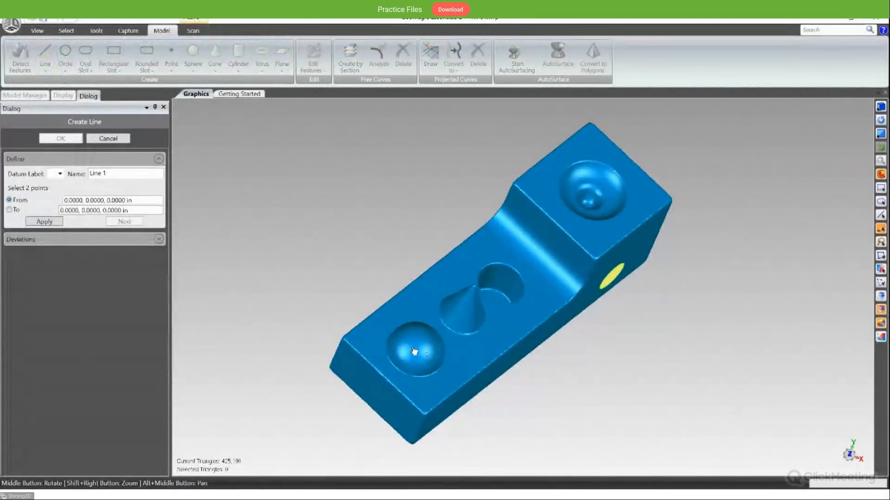
# - Create a line from two points on the block's lower top face, running from beside the dome to beside the cone
pyautogui.click(391, 308)
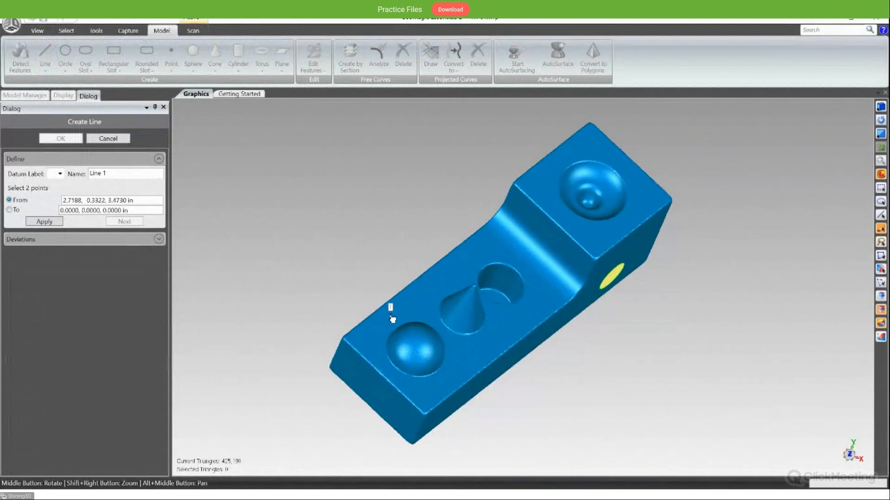
pyautogui.click(467, 261)
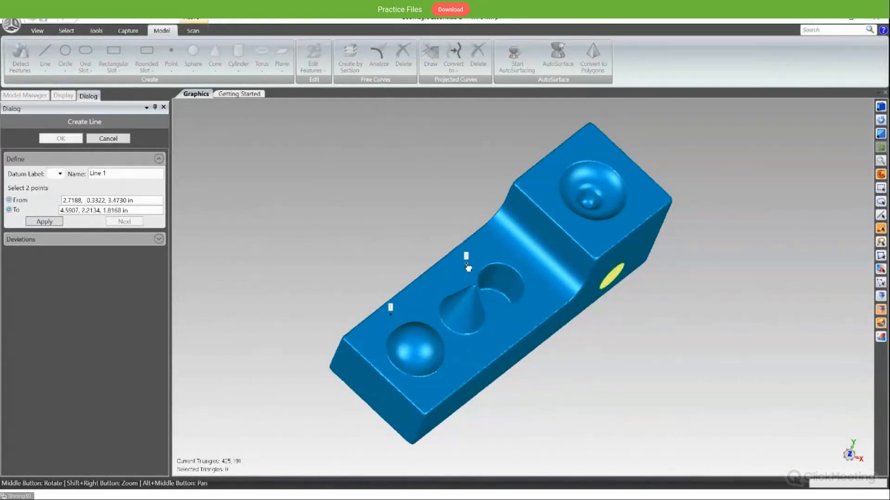
pyautogui.click(57, 222)
pyautogui.moveTo(357, 253); pyautogui.dragTo(319, 224, button='middle')
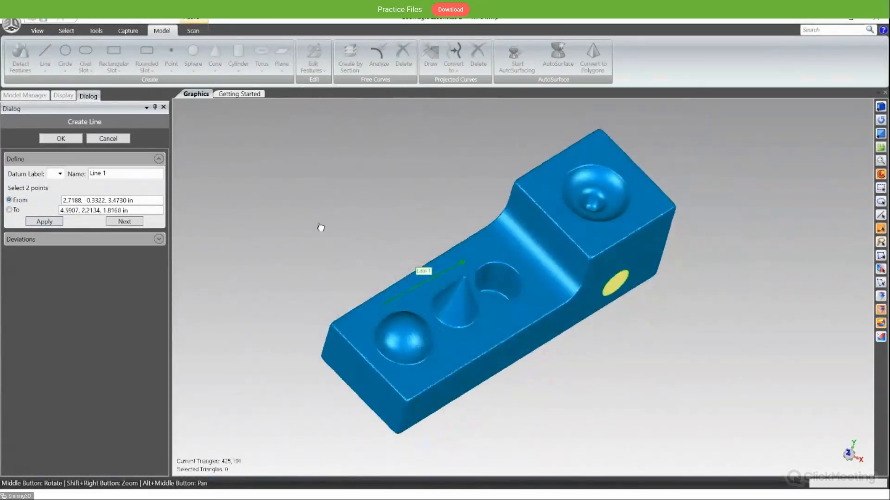
pyautogui.click(73, 139)
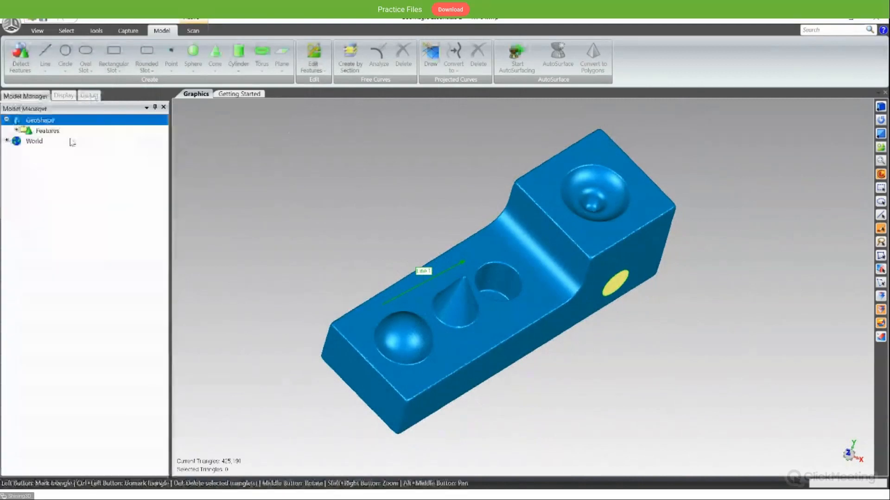
pyautogui.click(65, 65)
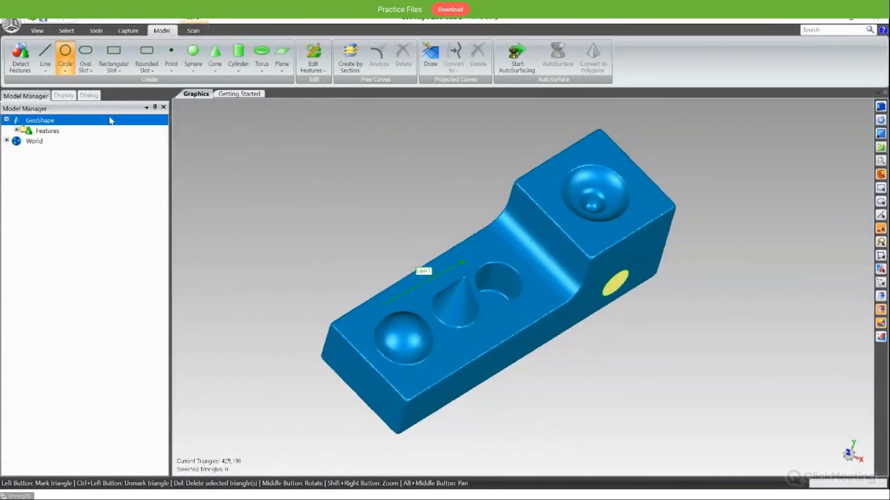
pyautogui.click(87, 64)
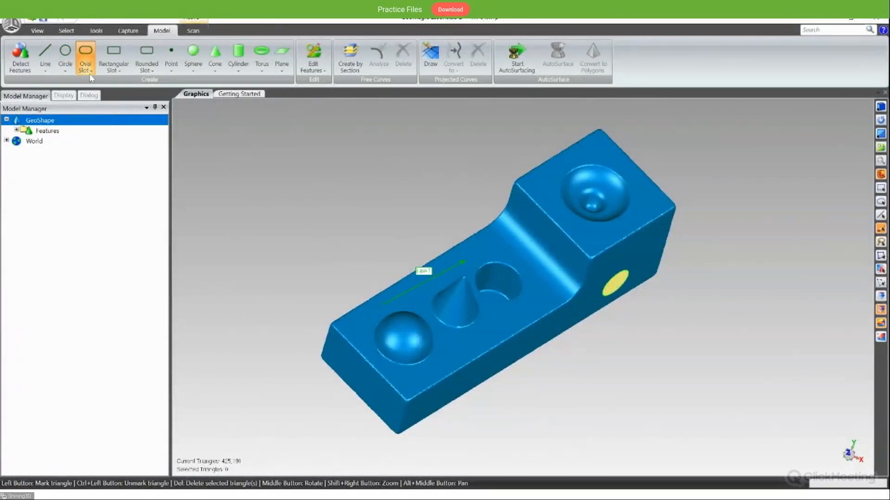
pyautogui.click(115, 73)
pyautogui.click(145, 71)
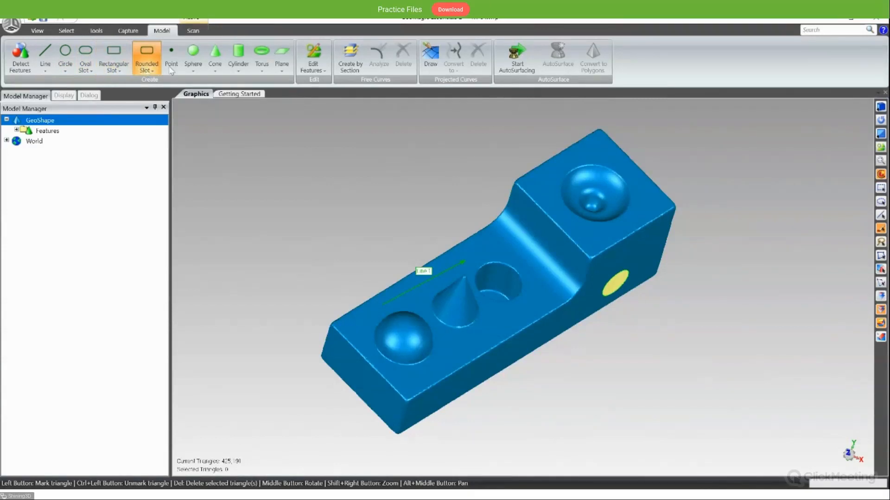
pyautogui.click(172, 69)
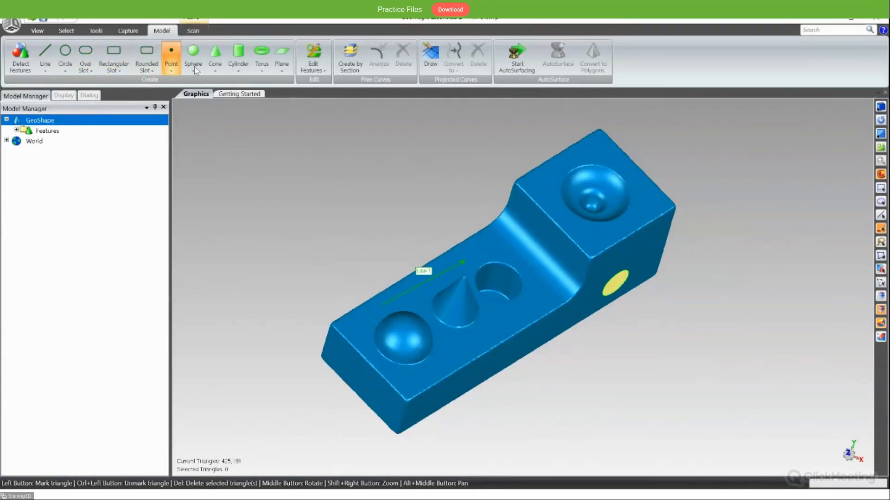
pyautogui.click(194, 67)
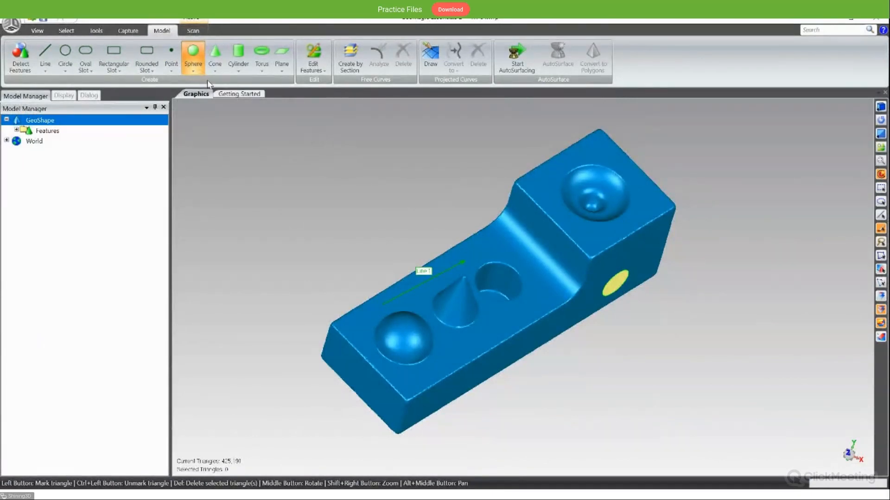
# - Try to fit a sphere to a small brushed patch of triangles on the dome
pyautogui.click(193, 58)
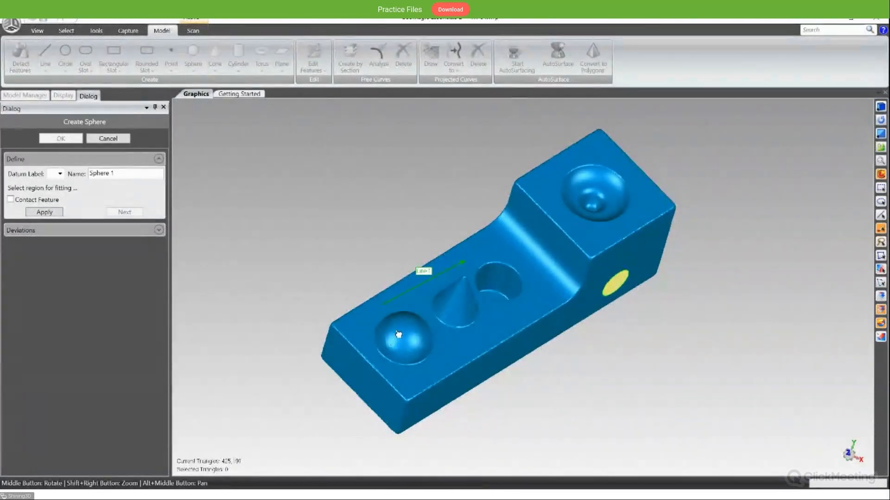
pyautogui.moveTo(399, 334)
pyautogui.mouseDown()
pyautogui.moveTo(404, 347)
pyautogui.moveTo(413, 333)
pyautogui.mouseUp()
pyautogui.moveTo(413, 333)
pyautogui.mouseDown(button='middle')
pyautogui.moveTo(410, 343)
pyautogui.moveTo(385, 337)
pyautogui.moveTo(394, 339)
pyautogui.mouseUp(button='middle')
pyautogui.moveTo(407, 343); pyautogui.dragTo(410, 348)
pyautogui.click(45, 212)
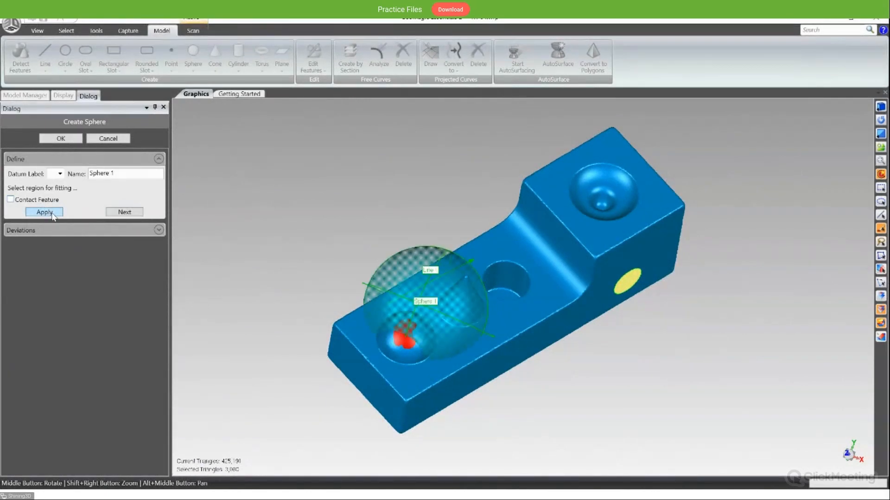
pyautogui.moveTo(419, 368); pyautogui.dragTo(395, 360, button='middle')
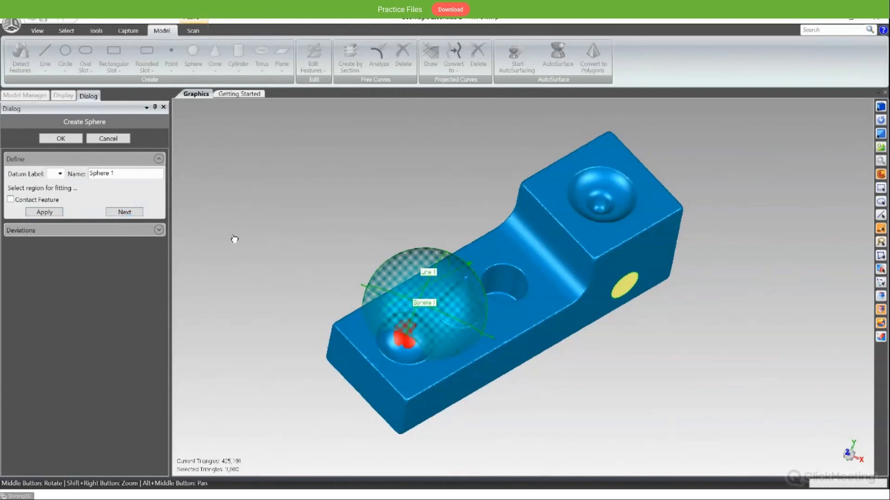
pyautogui.click(108, 138)
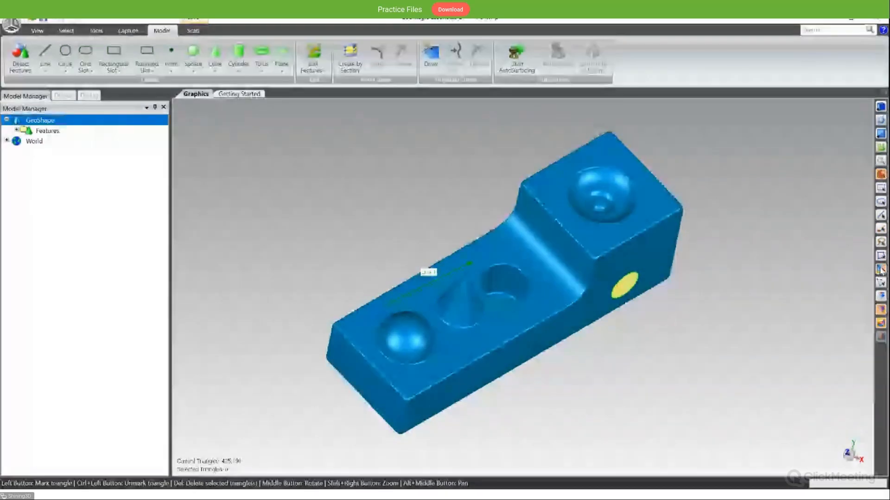
# - Select the triangles of the entire dome on the block's lower top face
pyautogui.scroll(5, 495, 334)
pyautogui.keyDown('alt'); pyautogui.moveTo(417, 345); pyautogui.dragTo(518, 319, button='middle'); pyautogui.keyUp('alt')
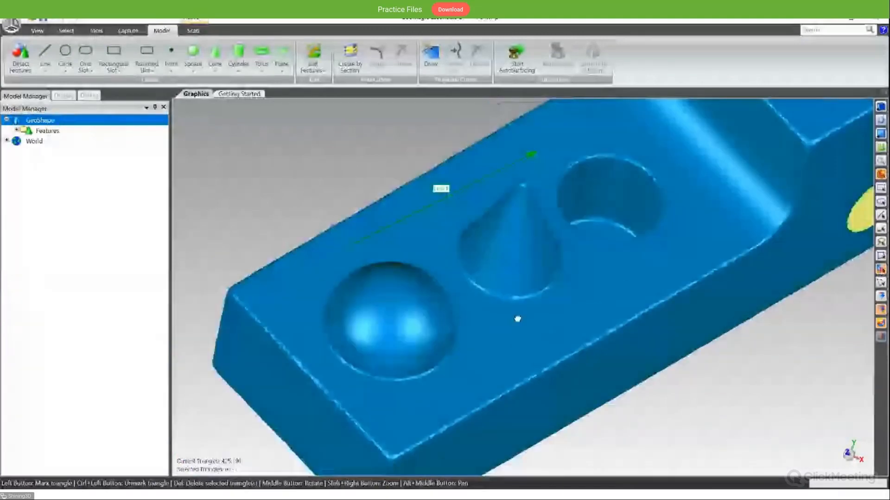
pyautogui.scroll(-1, 518, 319)
pyautogui.scroll(2, 424, 342)
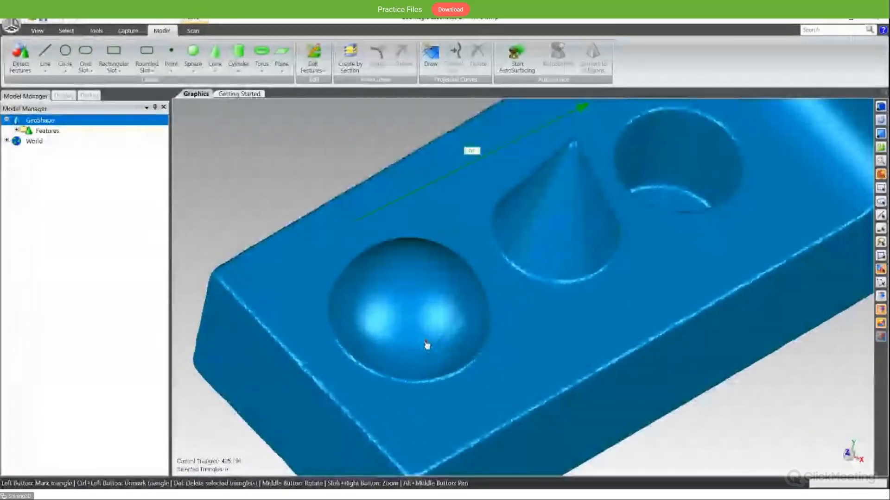
pyautogui.click(425, 343)
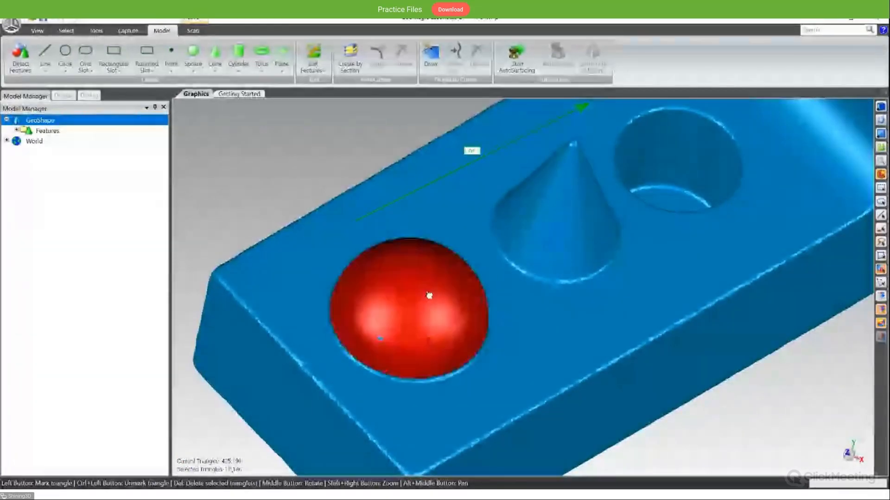
pyautogui.moveTo(432, 302); pyautogui.dragTo(385, 322, button='middle')
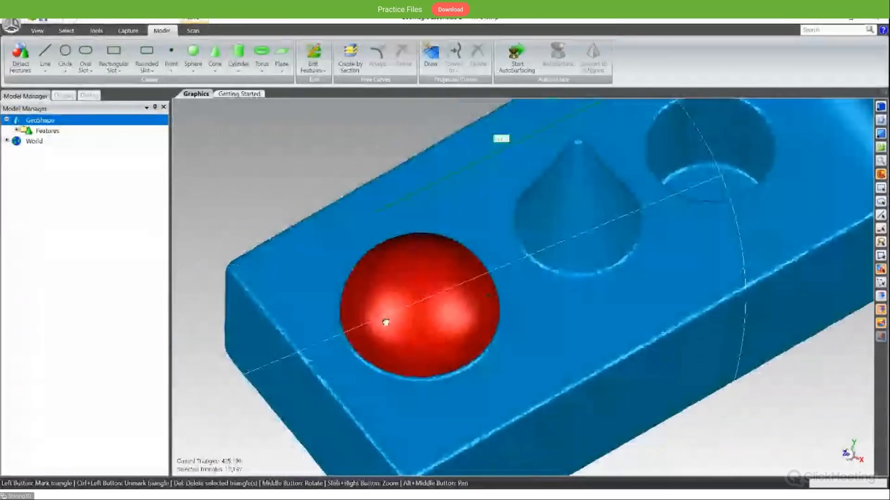
# - Create a sphere feature fitted to the selected dome triangles, with Contact Feature off
pyautogui.click(193, 55)
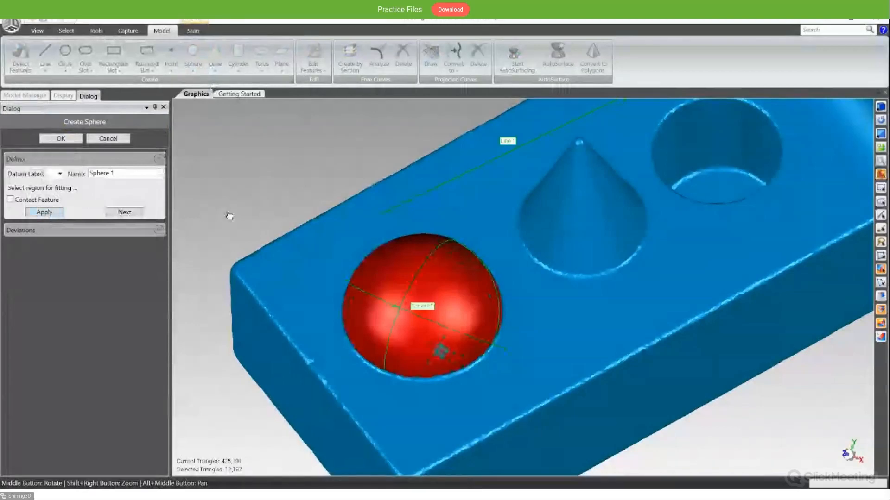
pyautogui.moveTo(347, 282); pyautogui.dragTo(415, 233, button='middle')
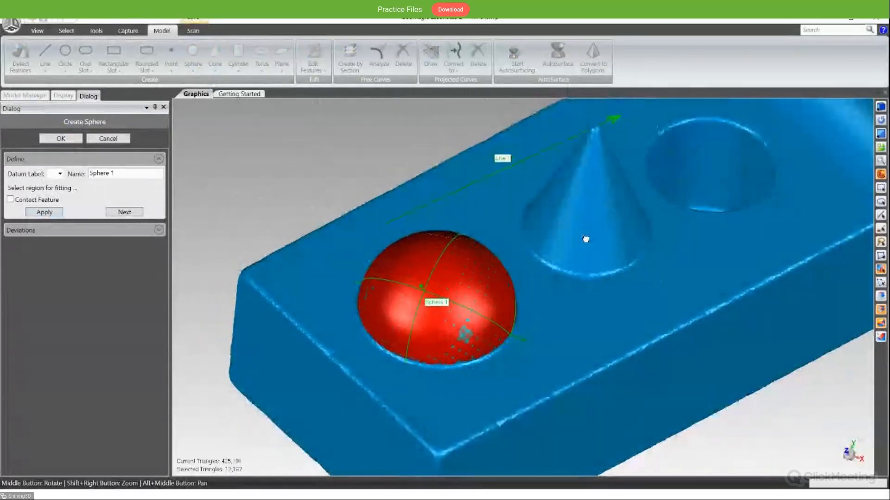
pyautogui.scroll(-4, 586, 239)
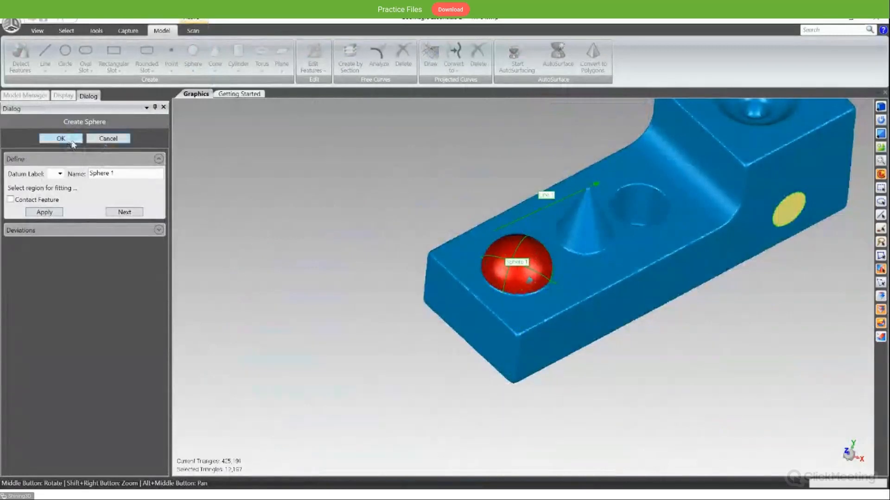
pyautogui.click(72, 142)
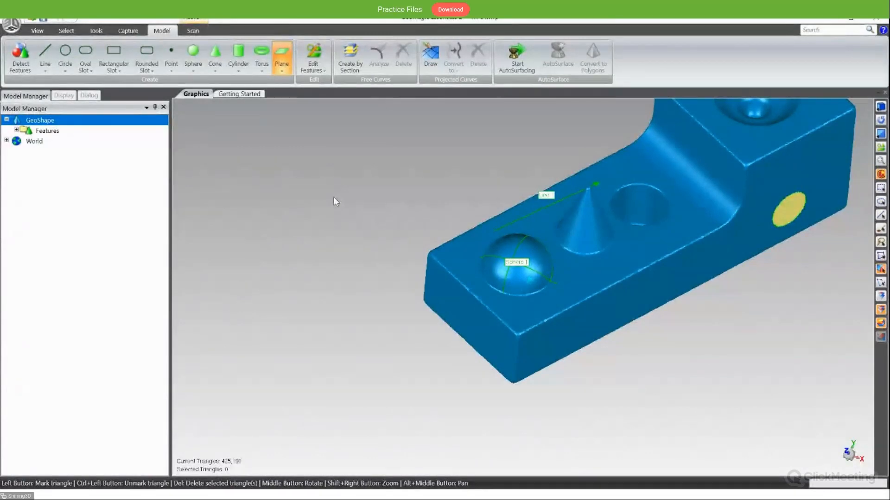
# - Try to create a plane from three points on the block's long side face, with an offset of 0.0 in
pyautogui.moveTo(488, 223); pyautogui.dragTo(502, 301, button='middle')
pyautogui.click(489, 285)
pyautogui.click(512, 311)
pyautogui.click(600, 264)
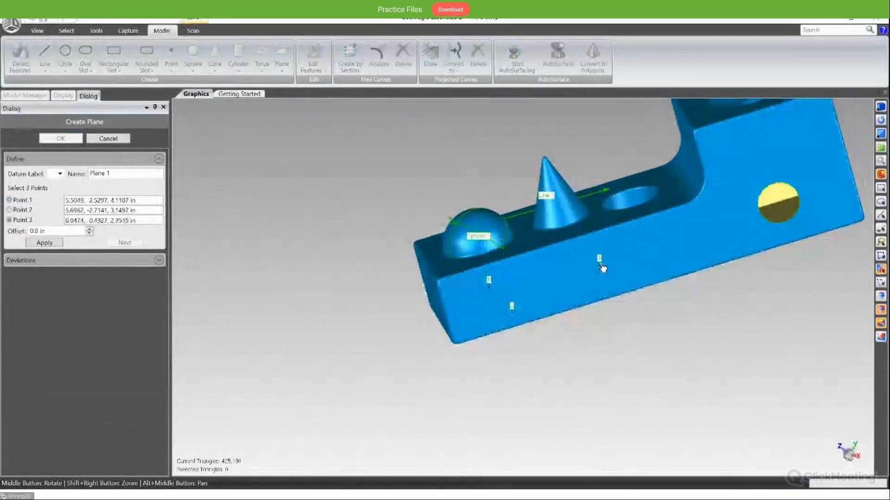
pyautogui.click(45, 243)
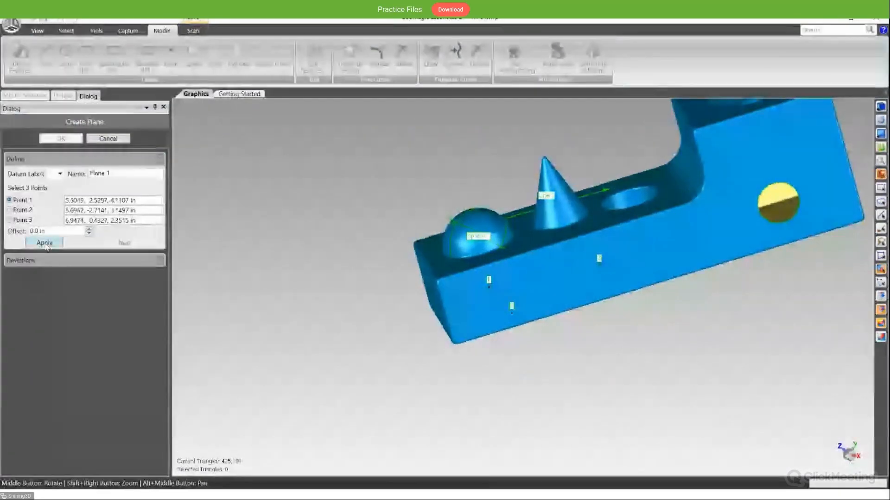
pyautogui.moveTo(384, 340); pyautogui.dragTo(531, 326, button='middle')
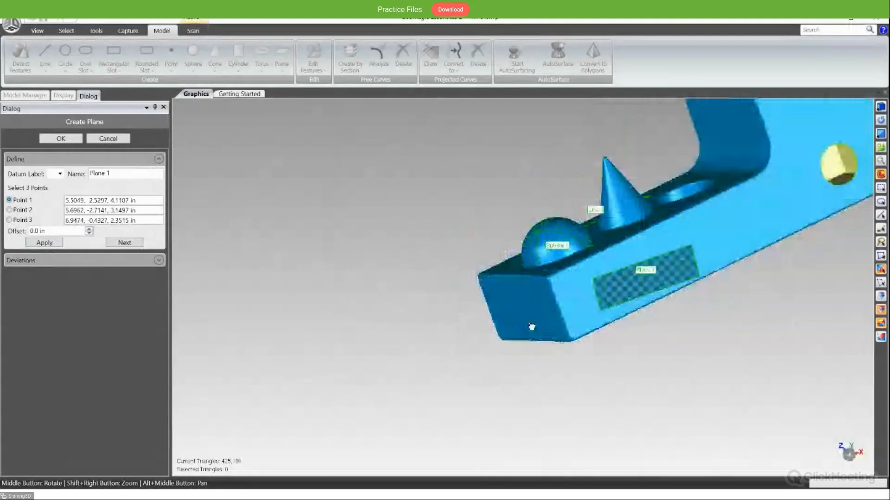
pyautogui.scroll(2, 531, 326)
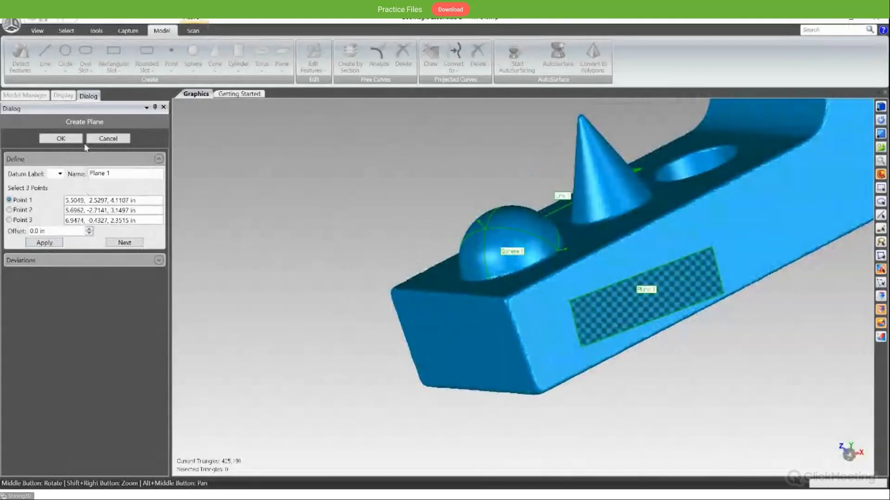
pyautogui.click(107, 139)
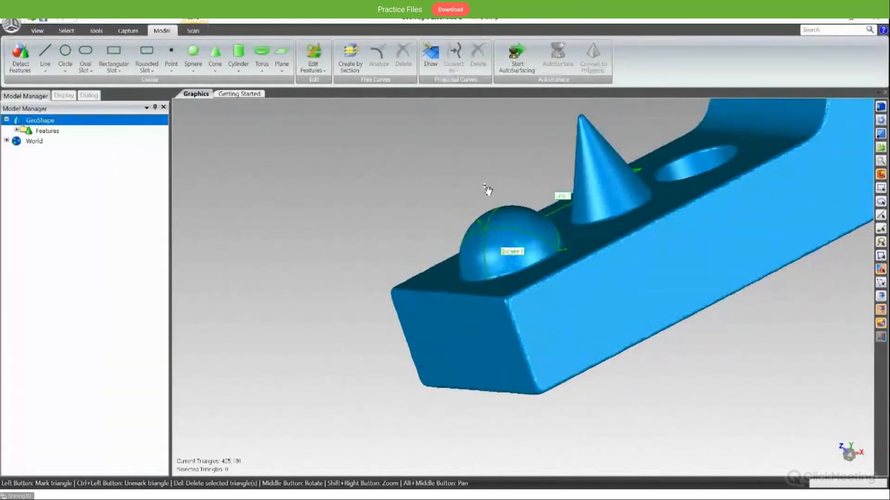
# - List the features created on GeoShape
pyautogui.click(16, 130)
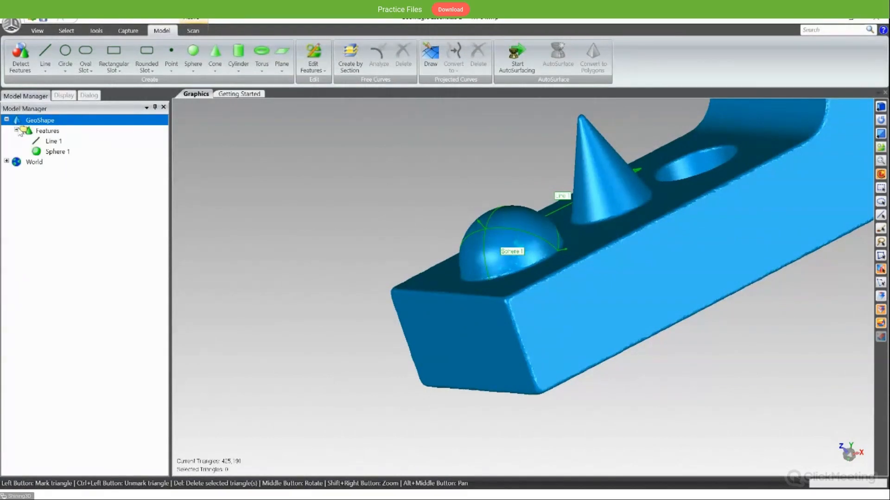
# - Delete the line and sphere features from GeoShape
pyautogui.click(49, 141)
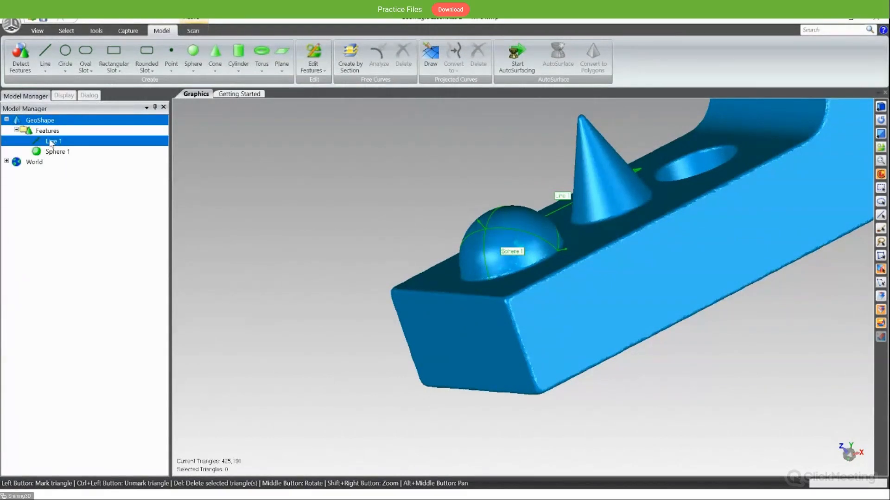
pyautogui.keyDown('ctrl'); pyautogui.click(78, 153); pyautogui.keyUp('ctrl')
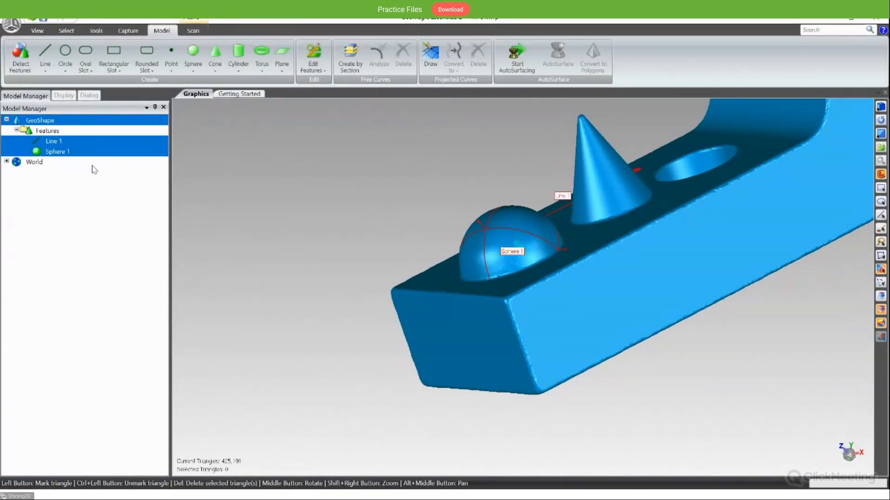
pyautogui.press('Delete')
# - Examine the block's dome, cone and hole from several angles
pyautogui.moveTo(456, 163); pyautogui.dragTo(296, 233, button='middle')
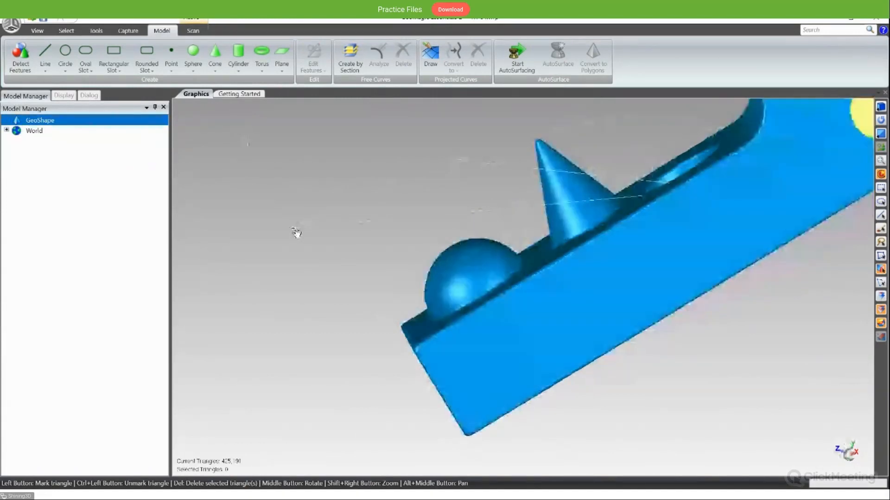
pyautogui.keyDown('alt'); pyautogui.moveTo(570, 243); pyautogui.dragTo(369, 254, button='middle'); pyautogui.keyUp('alt')
pyautogui.scroll(-5, 369, 254)
pyautogui.moveTo(502, 241); pyautogui.dragTo(532, 304, button='middle')
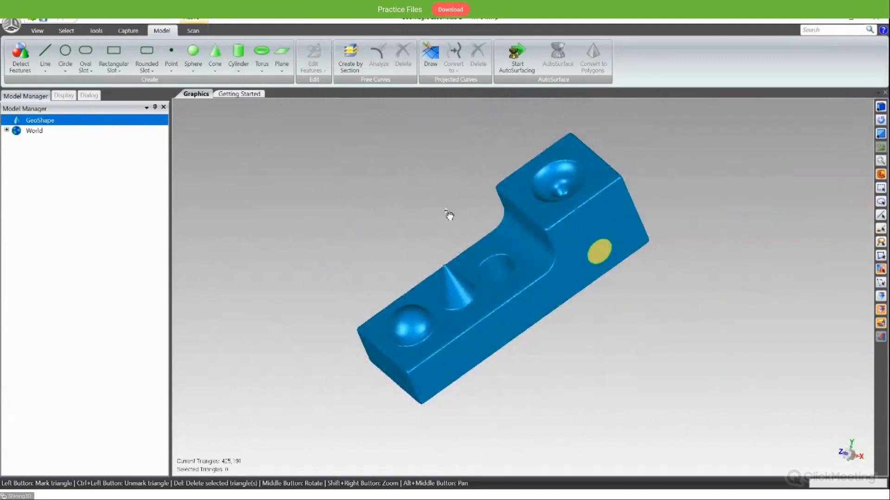
pyautogui.moveTo(449, 215); pyautogui.dragTo(492, 278, button='middle')
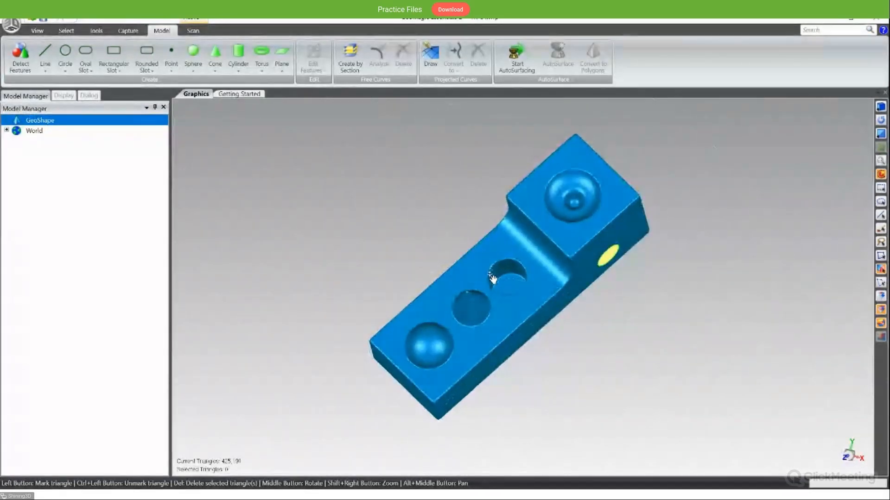
pyautogui.moveTo(509, 313); pyautogui.dragTo(430, 353, button='middle')
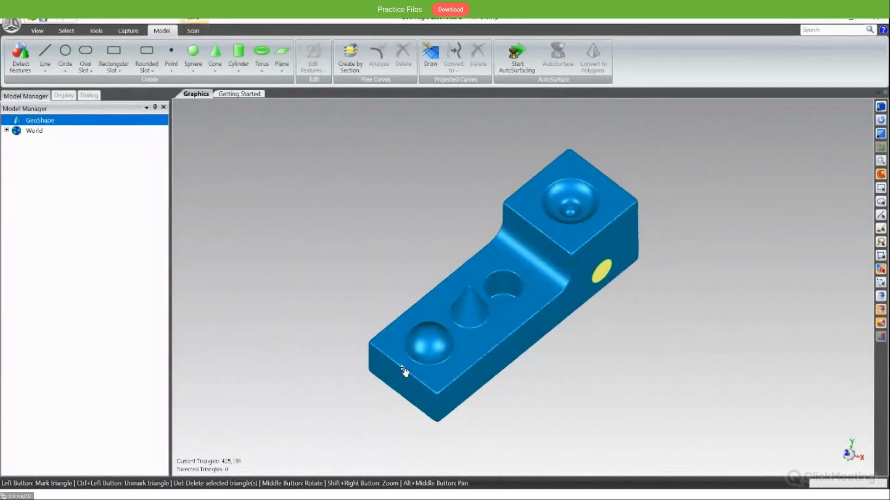
pyautogui.moveTo(410, 256); pyautogui.dragTo(396, 305, button='middle')
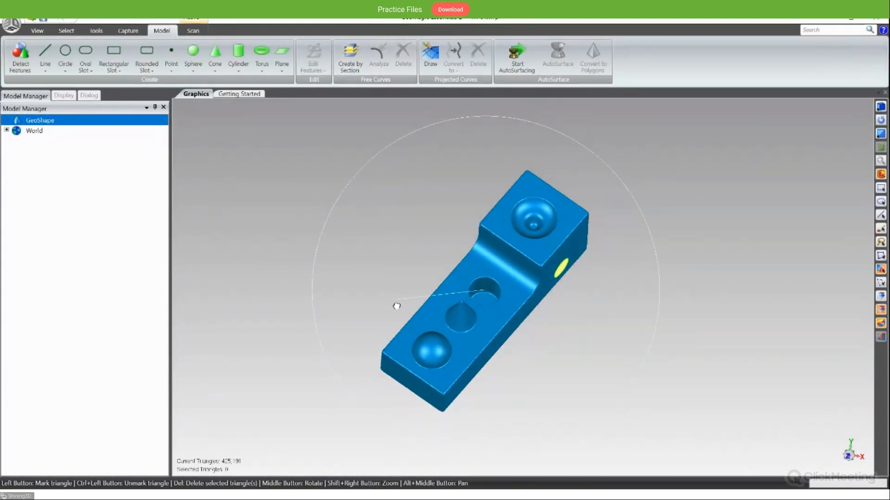
pyautogui.moveTo(396, 306); pyautogui.dragTo(403, 282, button='middle')
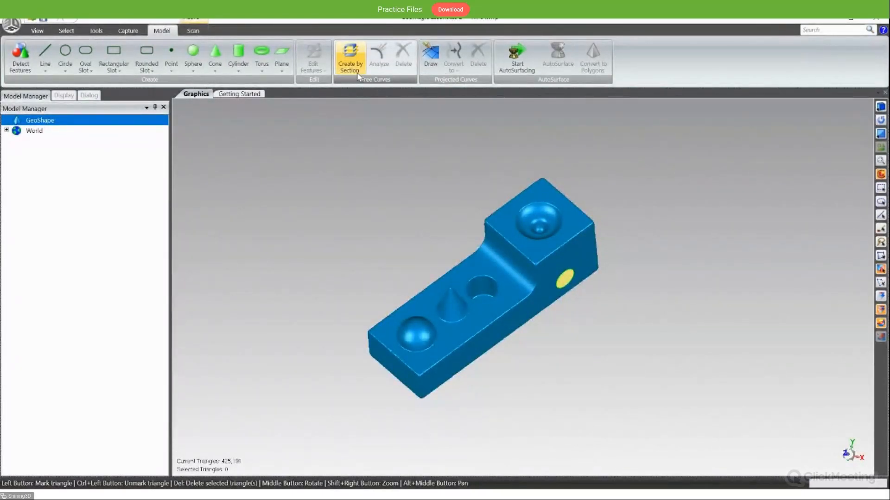
# - Start a planar Create by Section and define its plane with a line drawn lengthwise through the middle of the block
pyautogui.click(357, 72)
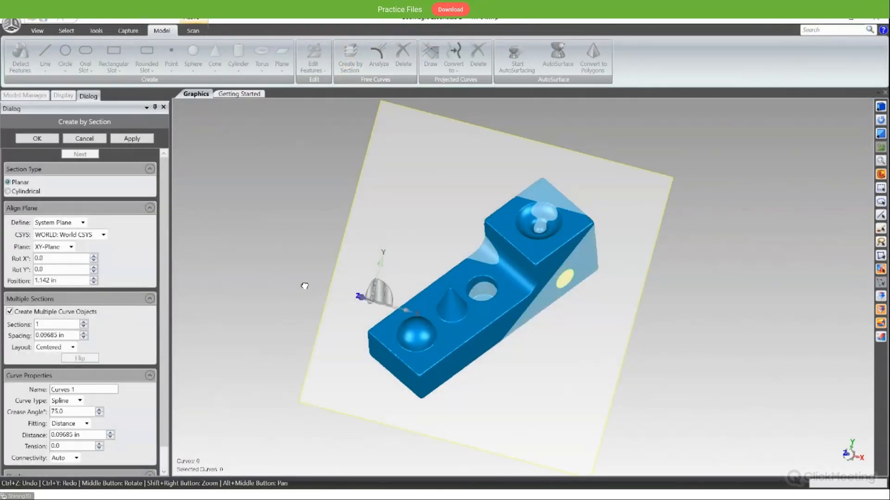
pyautogui.moveTo(304, 286); pyautogui.dragTo(513, 210, button='middle')
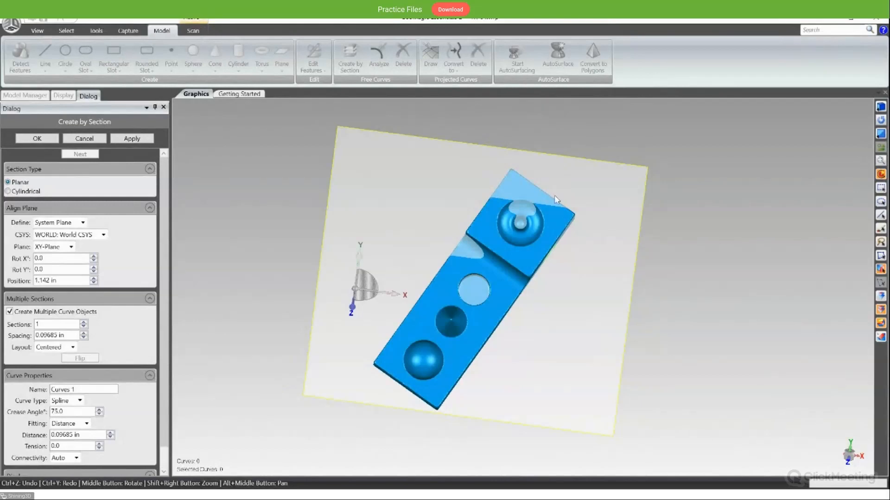
pyautogui.moveTo(547, 217); pyautogui.dragTo(579, 218, button='middle')
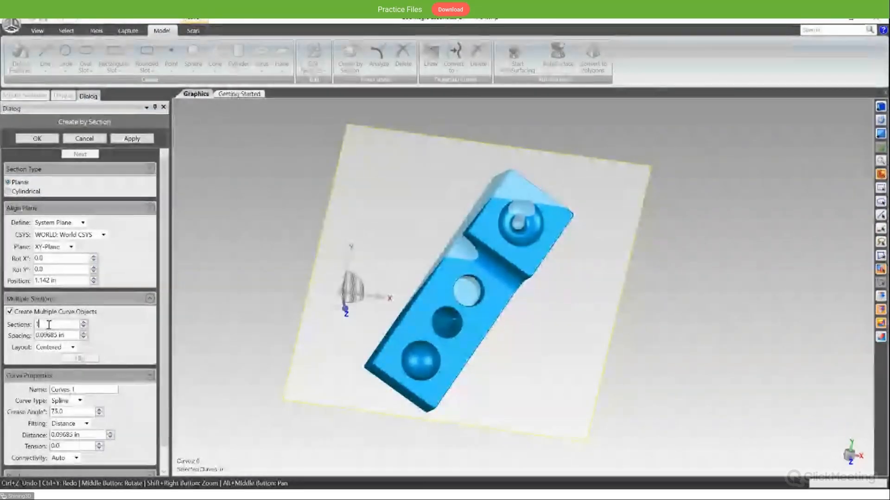
pyautogui.moveTo(441, 312); pyautogui.dragTo(415, 279, button='middle')
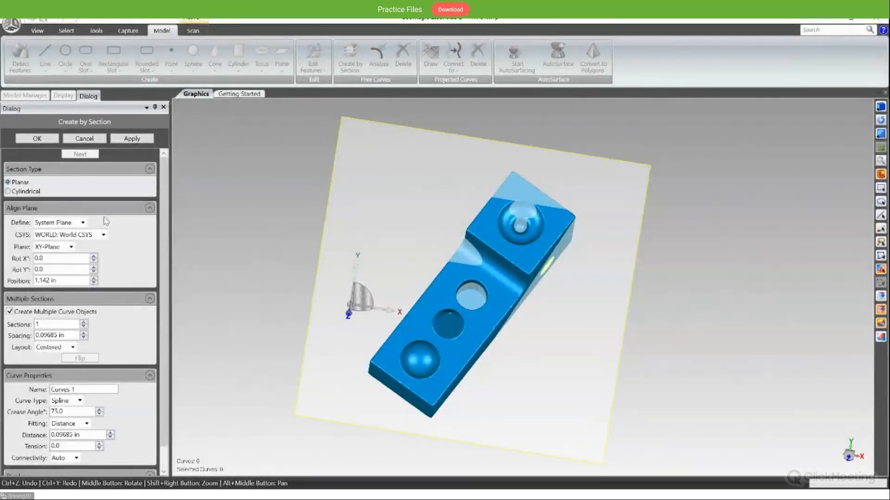
pyautogui.click(47, 325)
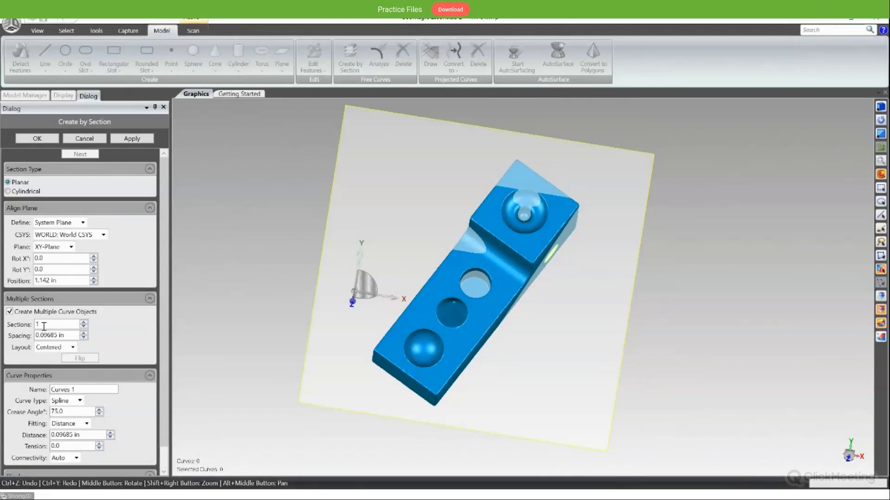
pyautogui.moveTo(439, 336); pyautogui.dragTo(474, 280, button='middle')
pyautogui.scroll(2, 474, 278)
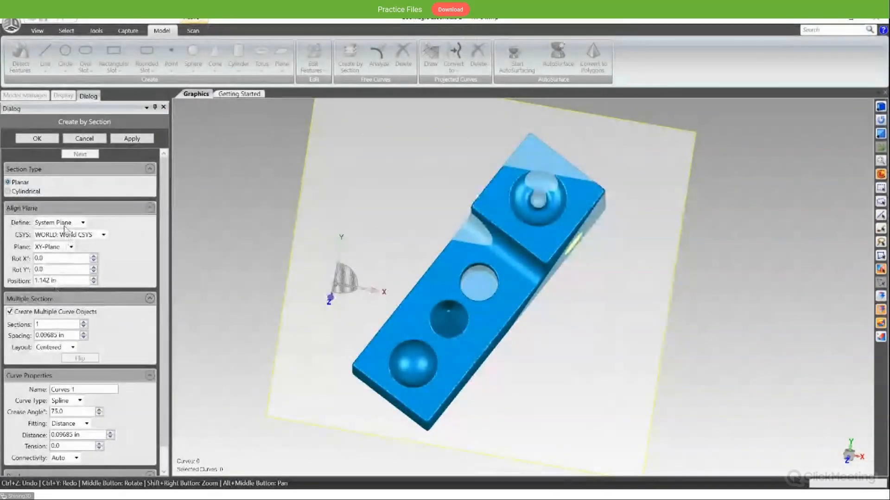
pyautogui.click(62, 250)
pyautogui.moveTo(440, 319); pyautogui.dragTo(427, 356, button='middle')
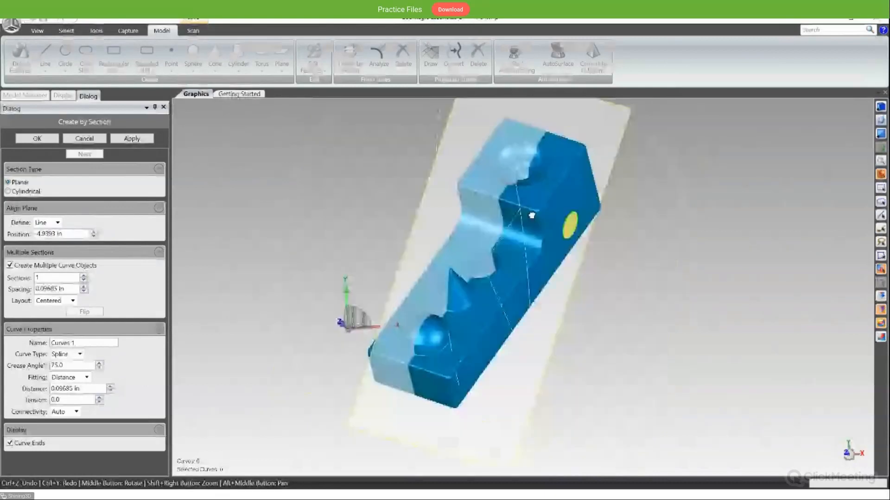
pyautogui.moveTo(531, 215); pyautogui.dragTo(566, 218, button='middle')
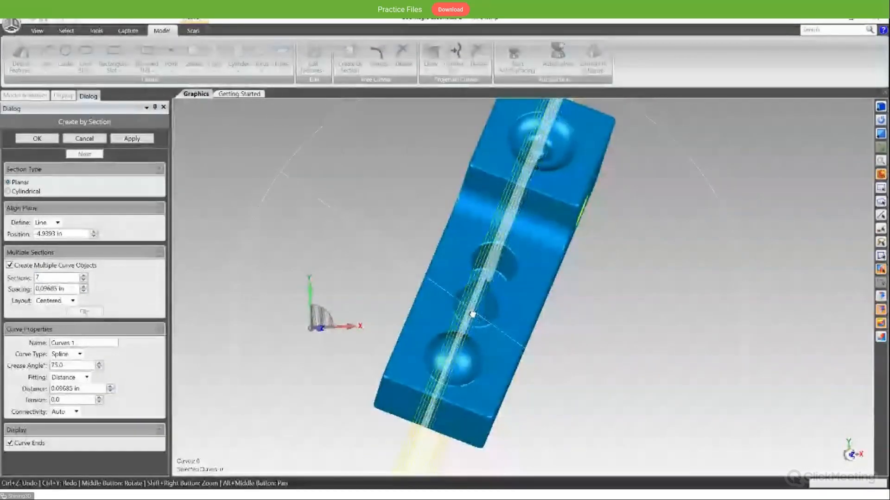
# - Set the section curves to 7 centered sections with a spacing of 0.35685 in
pyautogui.moveTo(472, 312); pyautogui.dragTo(497, 346, button='middle')
pyautogui.scroll(-3, 473, 311)
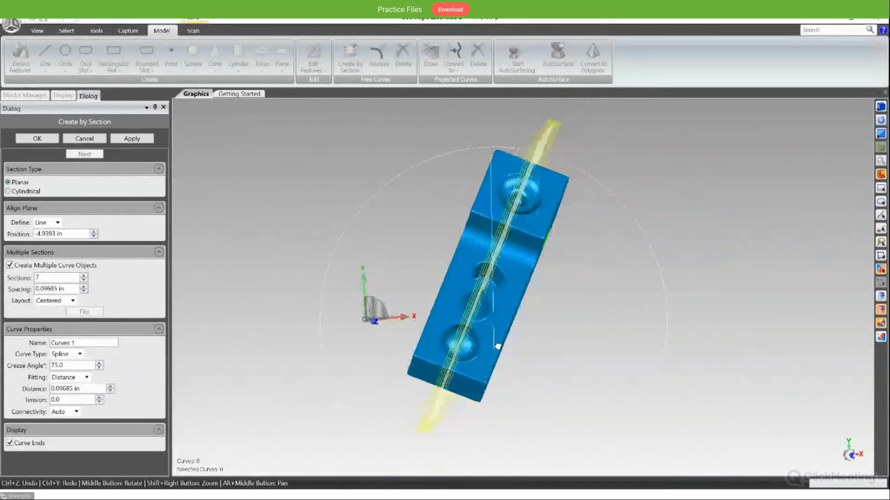
pyautogui.click(83, 286)
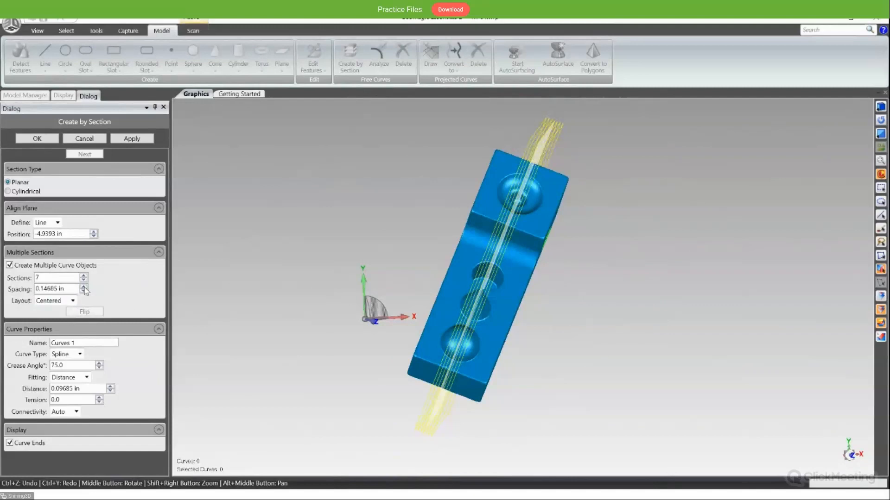
pyautogui.click(84, 286)
pyautogui.moveTo(639, 289)
pyautogui.mouseDown(button='middle')
pyautogui.moveTo(545, 283)
pyautogui.moveTo(644, 288)
pyautogui.mouseUp(button='middle')
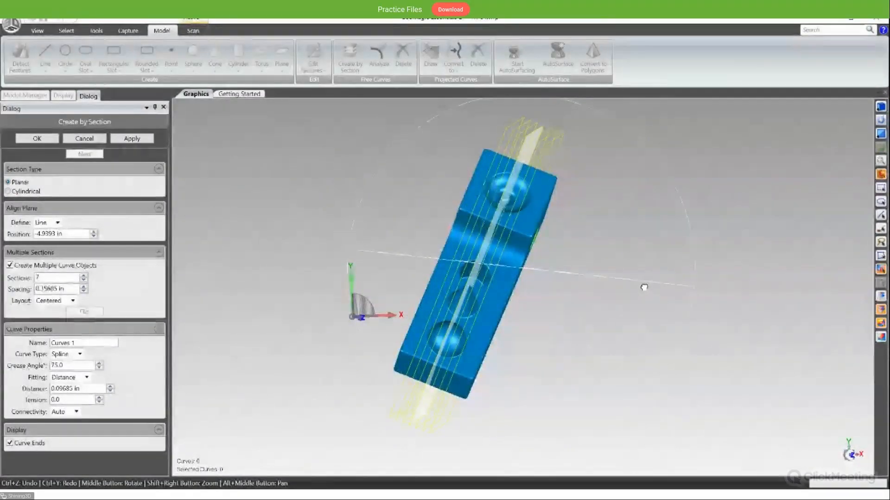
pyautogui.scroll(3, 510, 351)
pyautogui.scroll(-5, 511, 351)
pyautogui.moveTo(510, 351); pyautogui.dragTo(466, 334, button='middle')
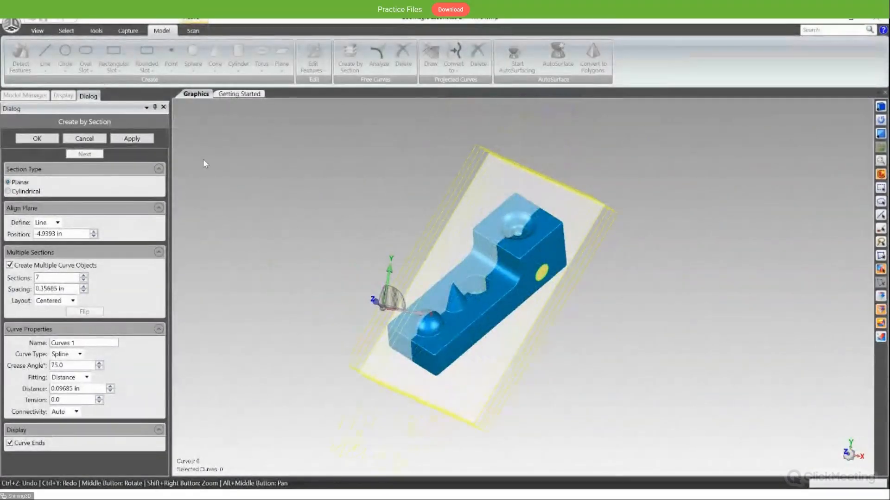
# - Generate the section curves through the block, accept them, and hide the GeoShape mesh
pyautogui.click(135, 143)
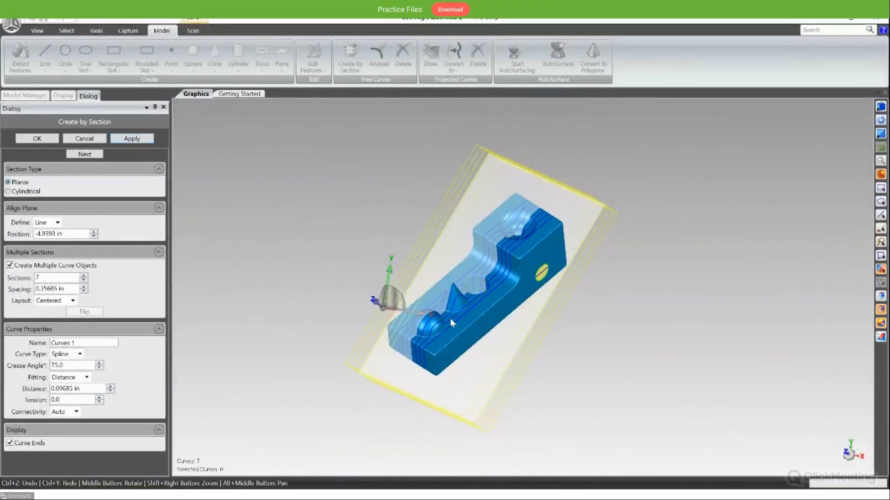
pyautogui.scroll(-3, 447, 321)
pyautogui.scroll(6, 449, 324)
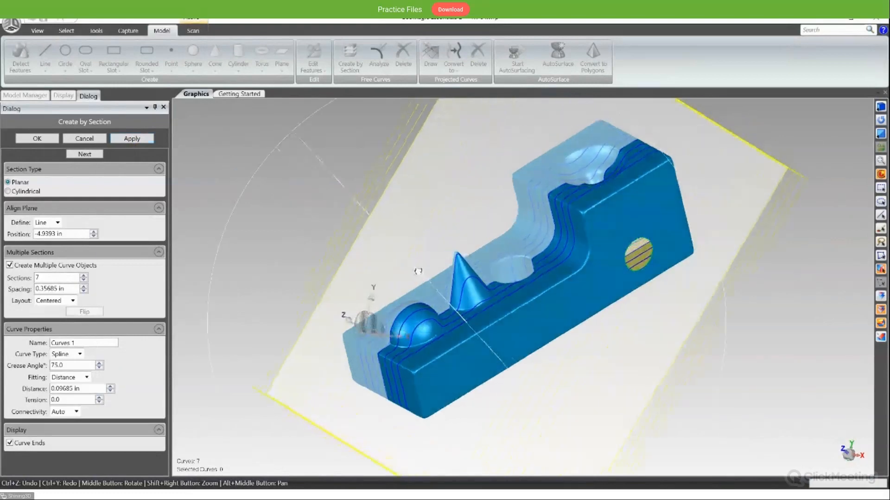
pyautogui.moveTo(384, 345); pyautogui.dragTo(527, 254, button='middle')
pyautogui.click(37, 138)
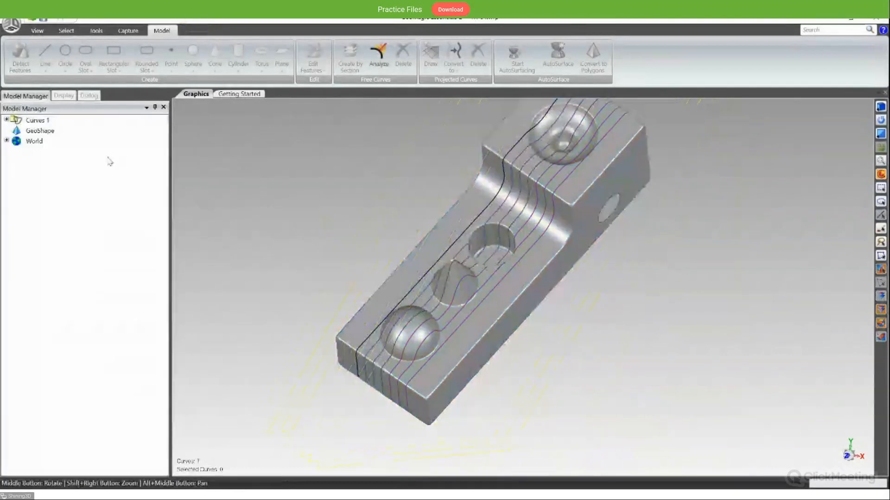
pyautogui.click(41, 131)
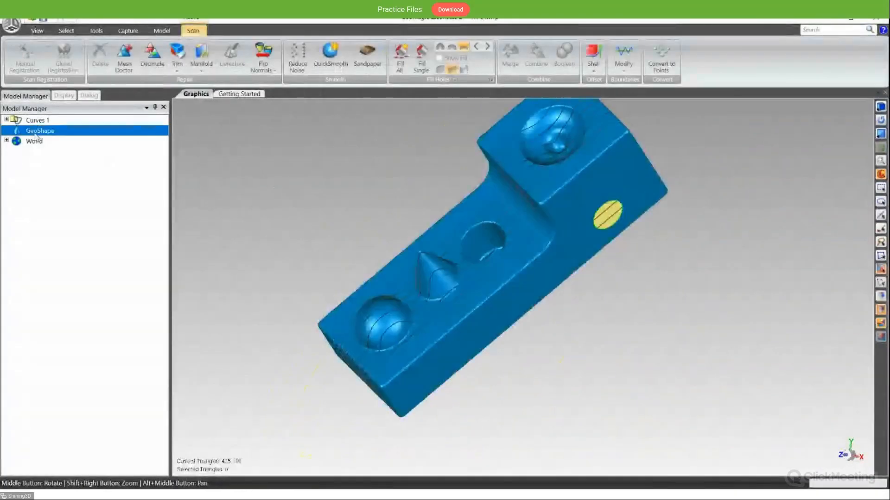
pyautogui.click(80, 154)
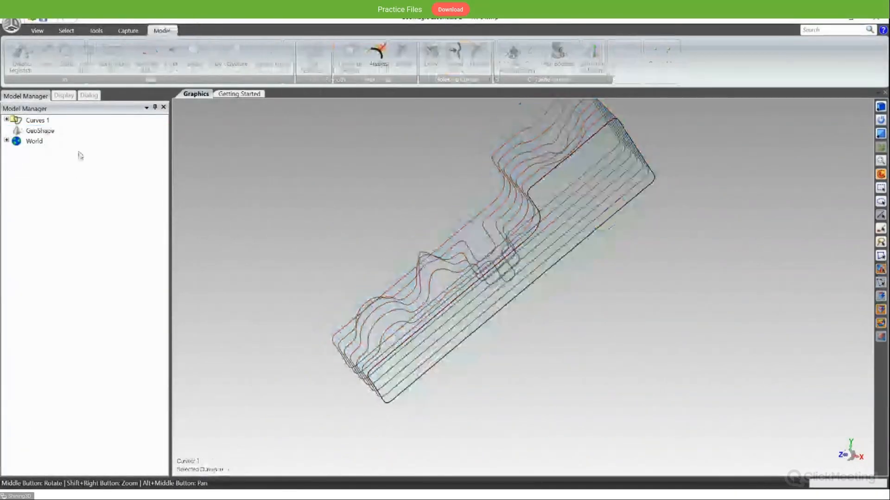
# - Examine the lengthwise section curves from several angles, including their profiles over the dome, cone and hole
pyautogui.moveTo(492, 322); pyautogui.dragTo(505, 369, button='middle')
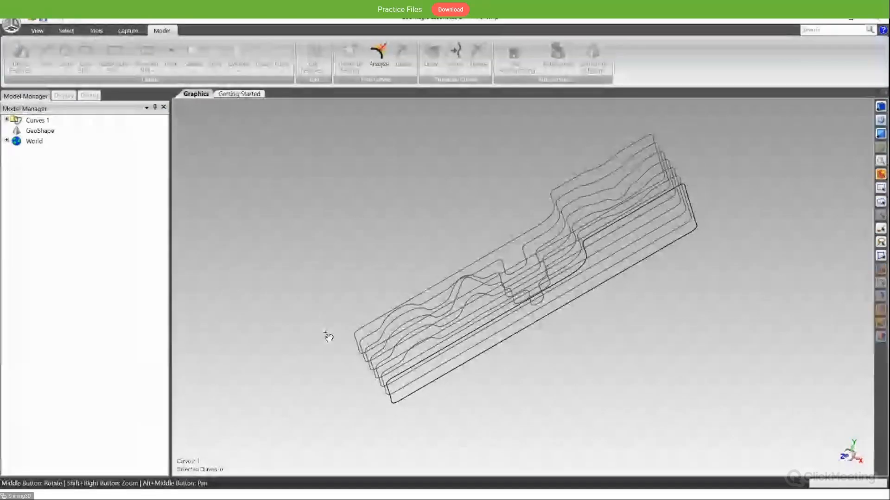
pyautogui.moveTo(618, 341); pyautogui.dragTo(490, 246, button='middle')
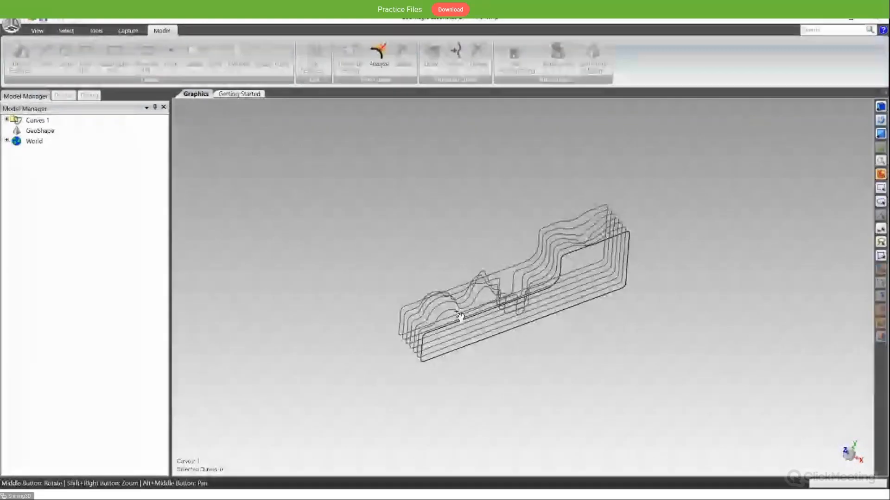
pyautogui.moveTo(468, 314); pyautogui.dragTo(489, 363, button='middle')
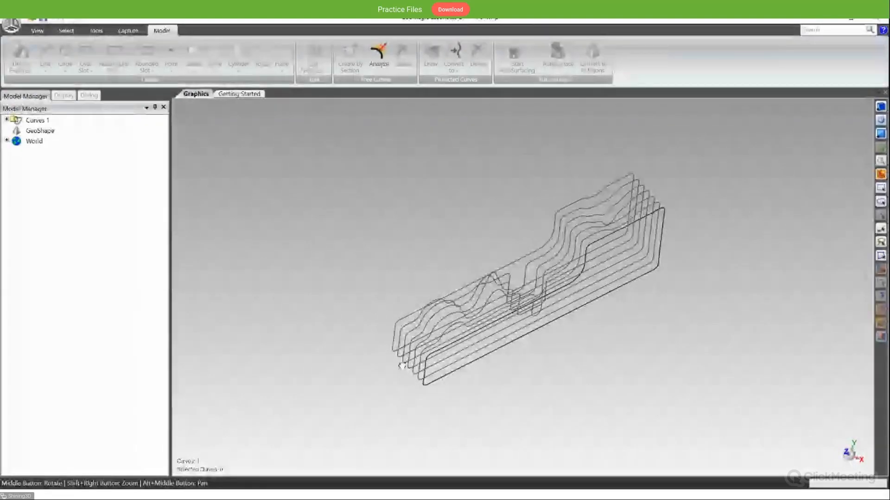
pyautogui.moveTo(401, 366); pyautogui.dragTo(457, 350, button='middle')
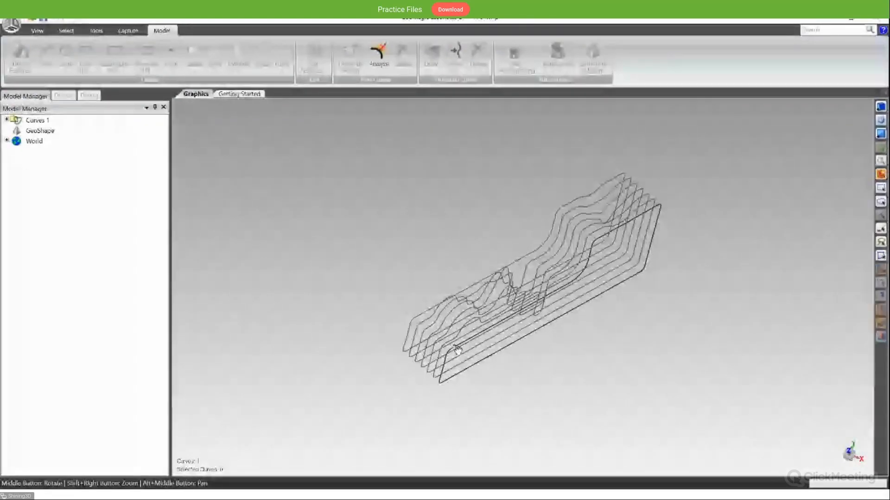
pyautogui.moveTo(520, 347); pyautogui.dragTo(471, 332, button='middle')
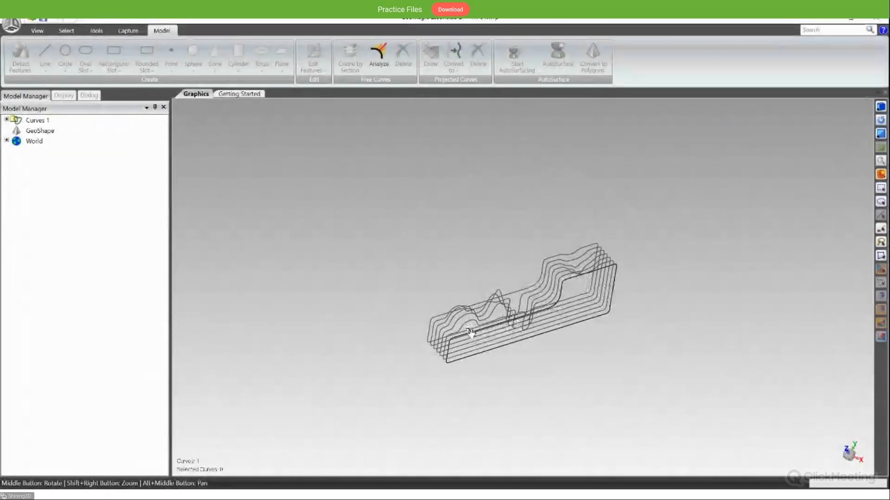
pyautogui.moveTo(476, 335); pyautogui.dragTo(386, 300, button='middle')
pyautogui.moveTo(506, 304); pyautogui.dragTo(541, 307, button='middle')
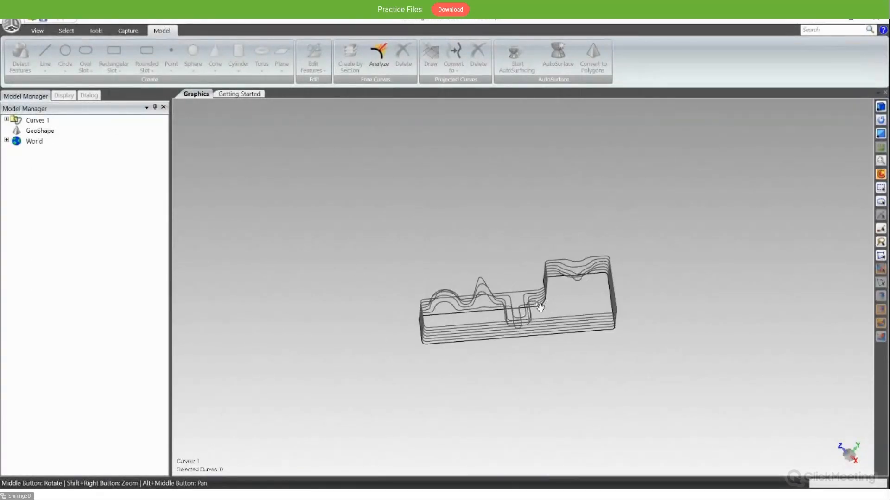
pyautogui.scroll(5, 525, 302)
pyautogui.scroll(-3, 474, 327)
pyautogui.moveTo(383, 337); pyautogui.dragTo(579, 381, button='middle')
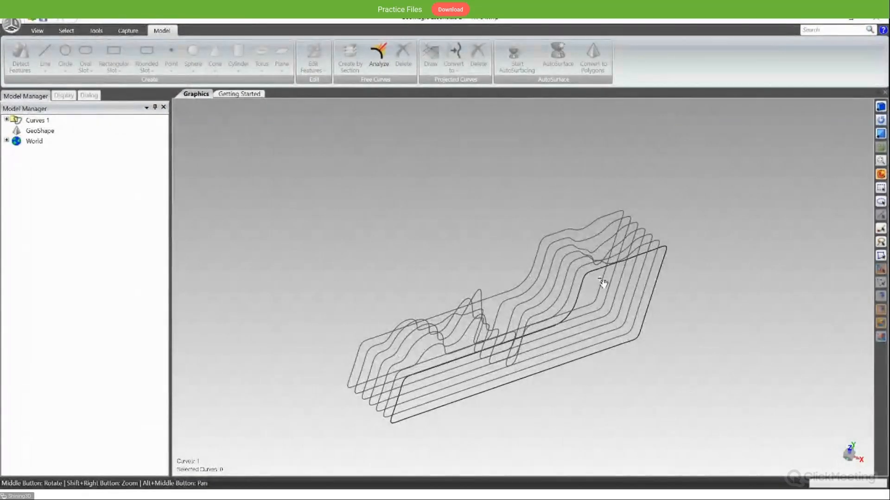
pyautogui.moveTo(345, 392); pyautogui.dragTo(398, 400, button='middle')
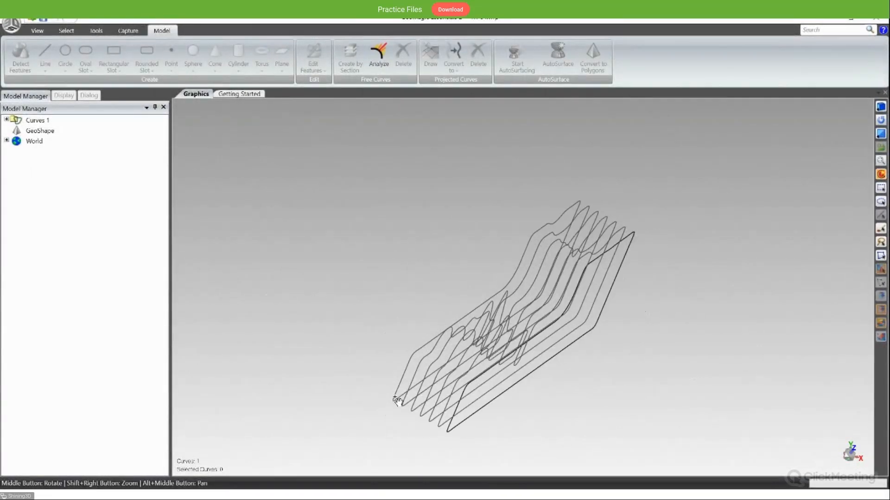
pyautogui.moveTo(504, 329); pyautogui.dragTo(502, 328, button='middle')
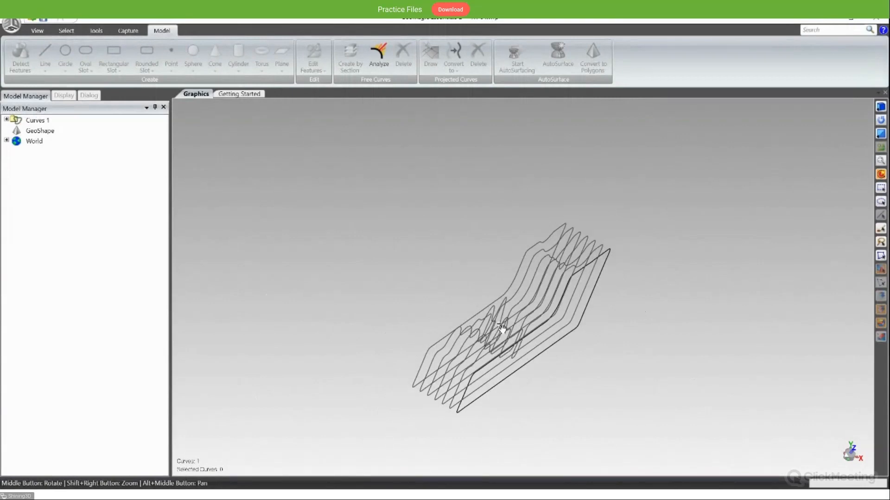
pyautogui.scroll(3, 502, 328)
pyautogui.moveTo(551, 351); pyautogui.dragTo(419, 346, button='middle')
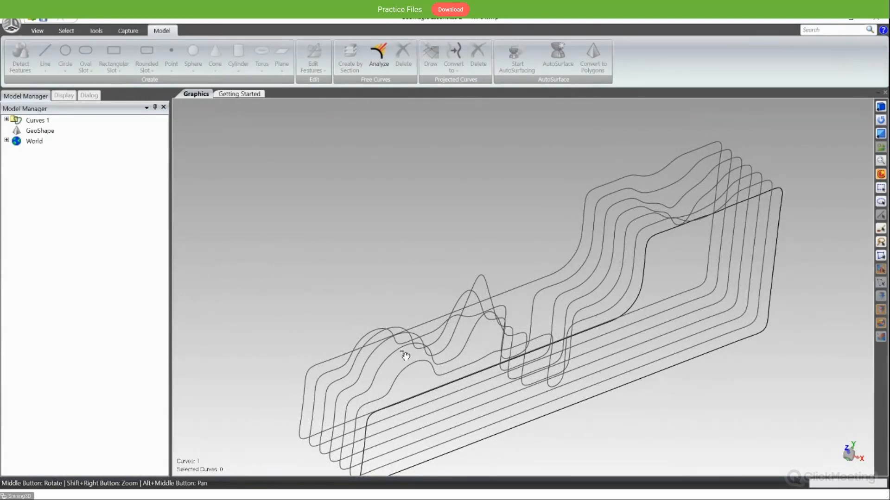
pyautogui.moveTo(399, 378); pyautogui.dragTo(546, 412, button='middle')
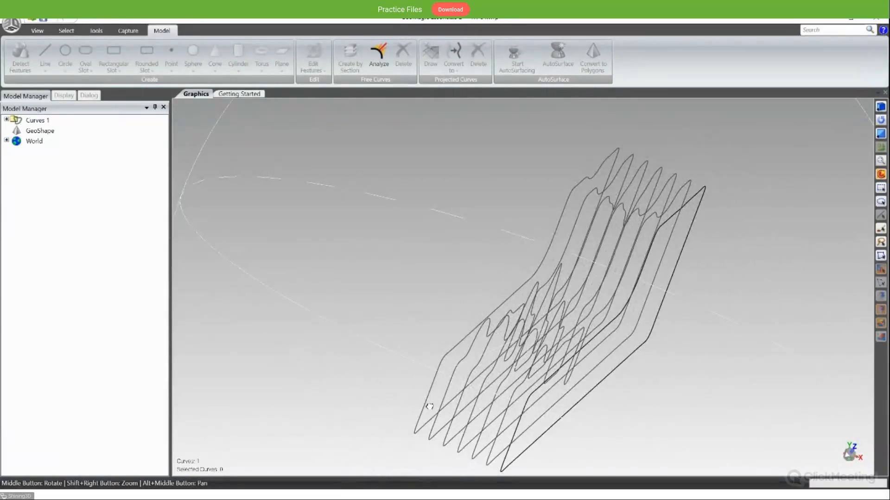
pyautogui.moveTo(437, 407); pyautogui.dragTo(463, 339, button='middle')
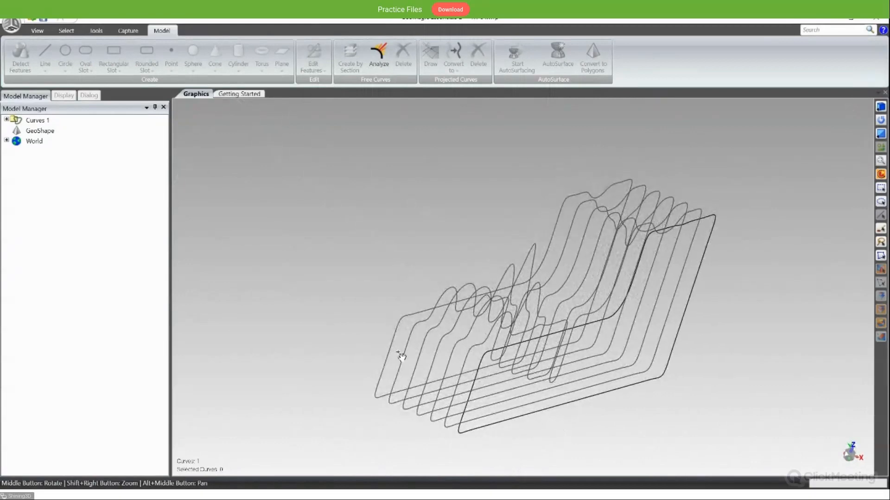
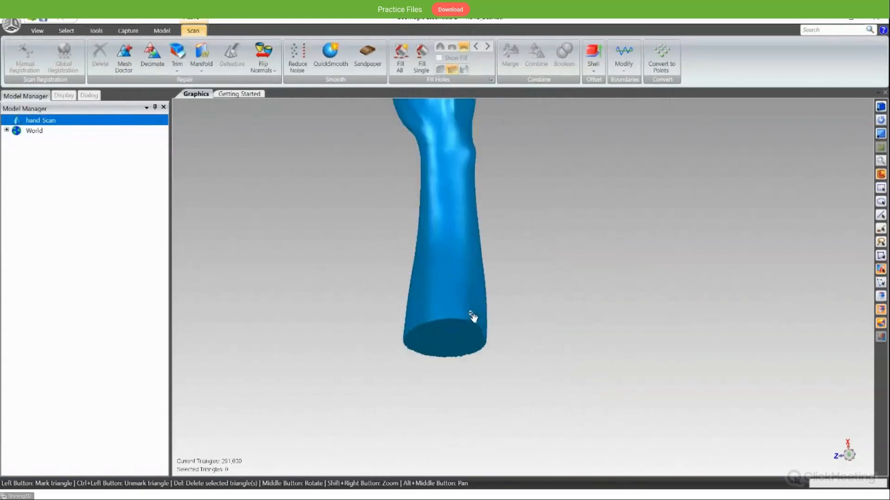
# - Create a best-fit plane from a hand-selected region in the middle of the forearm's flat cut end, and accept it
pyautogui.moveTo(470, 235); pyautogui.dragTo(490, 369, button='middle')
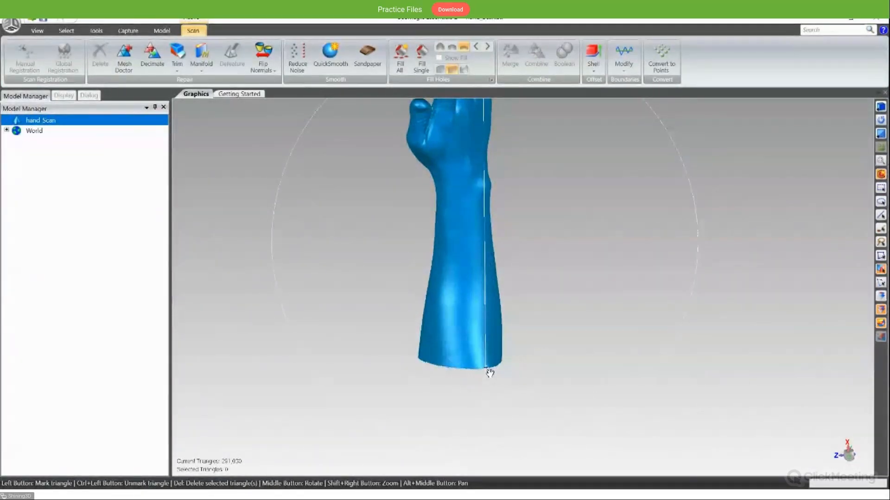
pyautogui.moveTo(479, 271); pyautogui.dragTo(497, 307, button='middle')
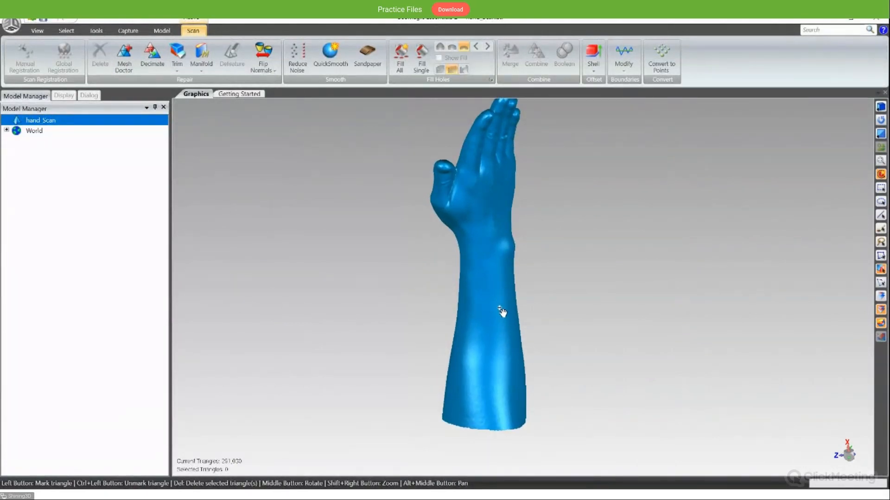
pyautogui.moveTo(506, 343); pyautogui.dragTo(487, 296, button='middle')
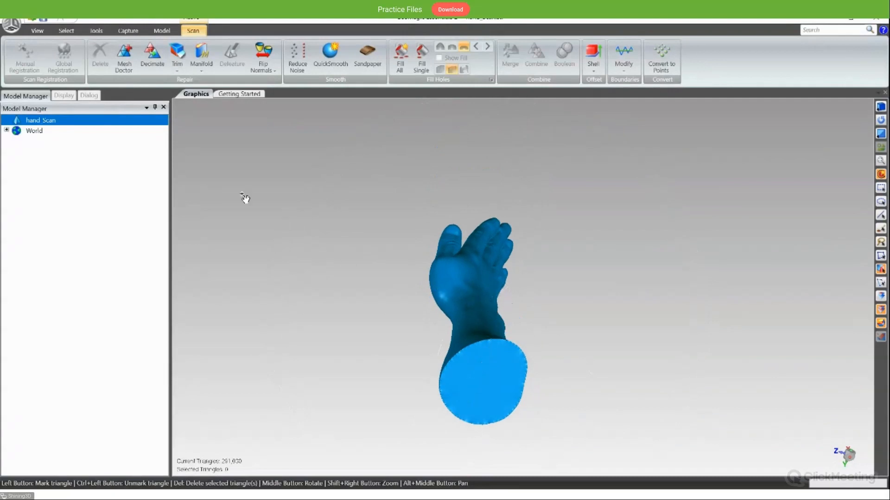
pyautogui.click(159, 32)
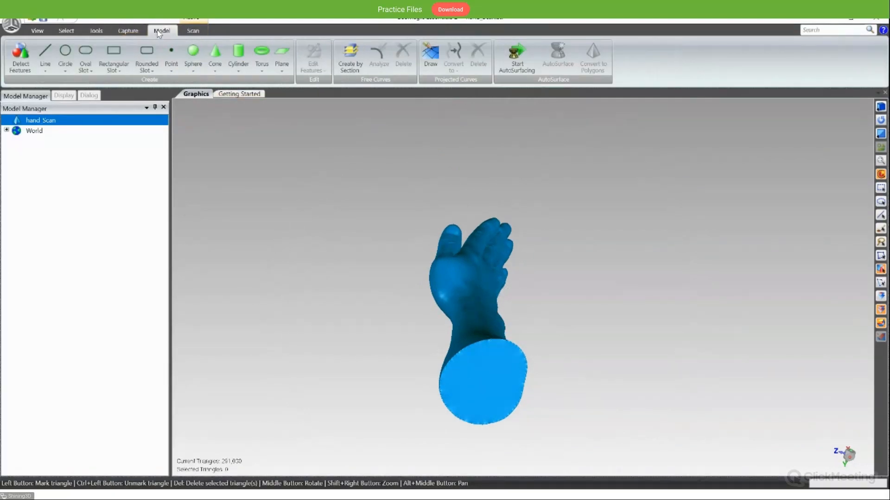
pyautogui.click(283, 60)
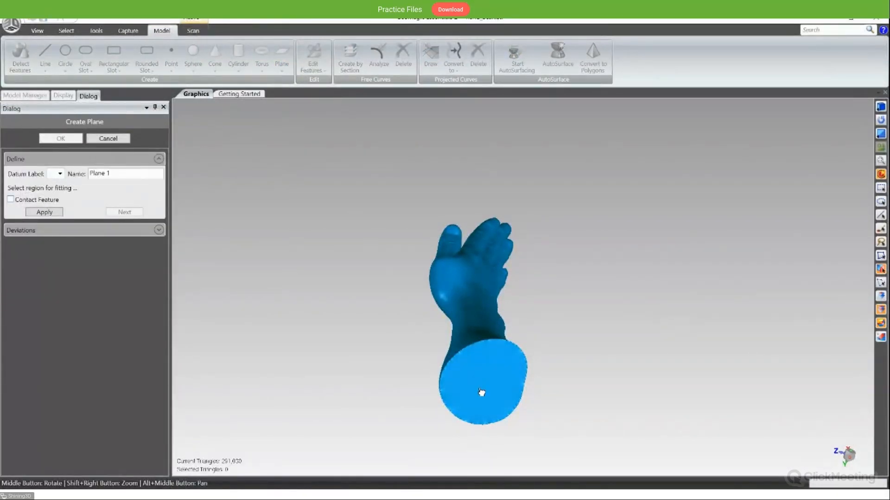
pyautogui.moveTo(481, 392); pyautogui.dragTo(513, 310, button='middle')
pyautogui.moveTo(512, 310)
pyautogui.mouseDown()
pyautogui.moveTo(514, 334)
pyautogui.moveTo(555, 307)
pyautogui.mouseUp()
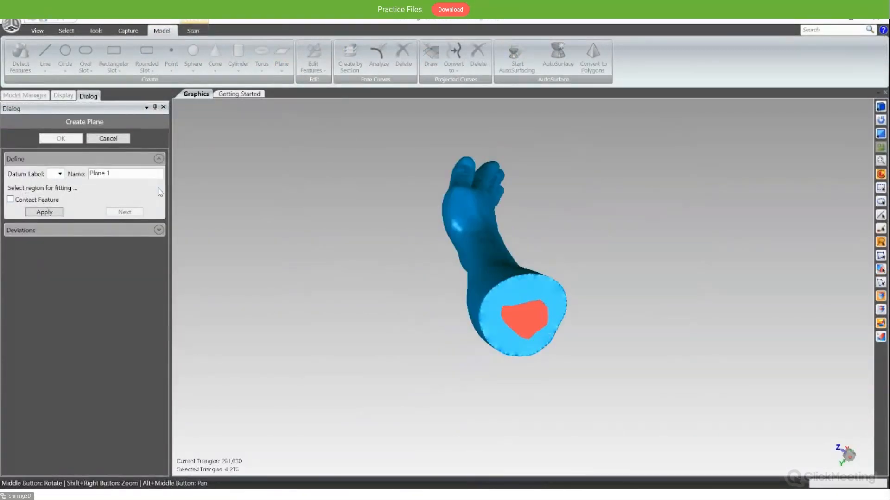
pyautogui.click(59, 212)
pyautogui.moveTo(505, 287); pyautogui.dragTo(607, 162, button='middle')
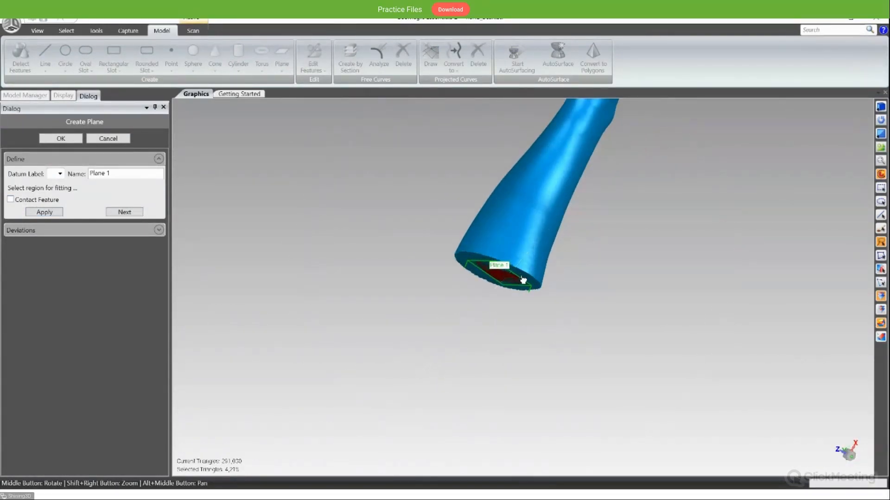
pyautogui.scroll(5, 503, 283)
pyautogui.keyDown('alt'); pyautogui.moveTo(532, 222); pyautogui.dragTo(403, 294, button='middle'); pyautogui.keyUp('alt')
pyautogui.click(62, 140)
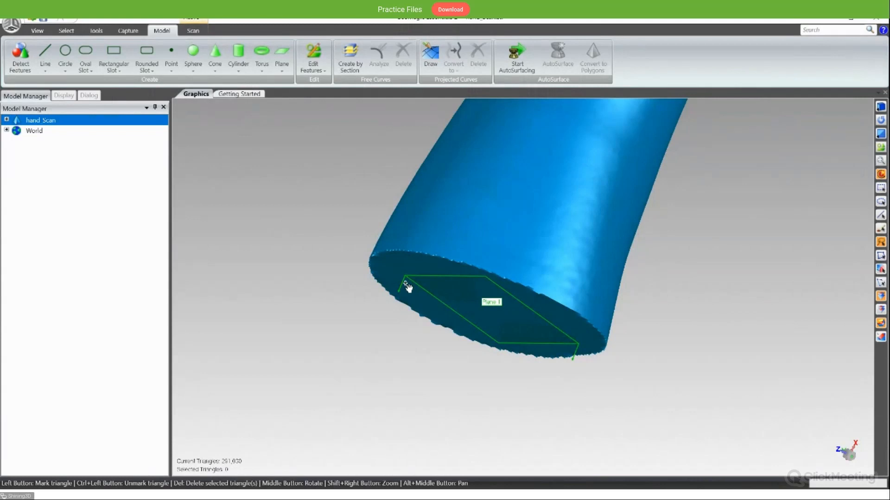
# - Examine from several angles how the fitted plane and its normals lie against the forearm's cut end
pyautogui.moveTo(562, 244); pyautogui.dragTo(589, 336, button='middle')
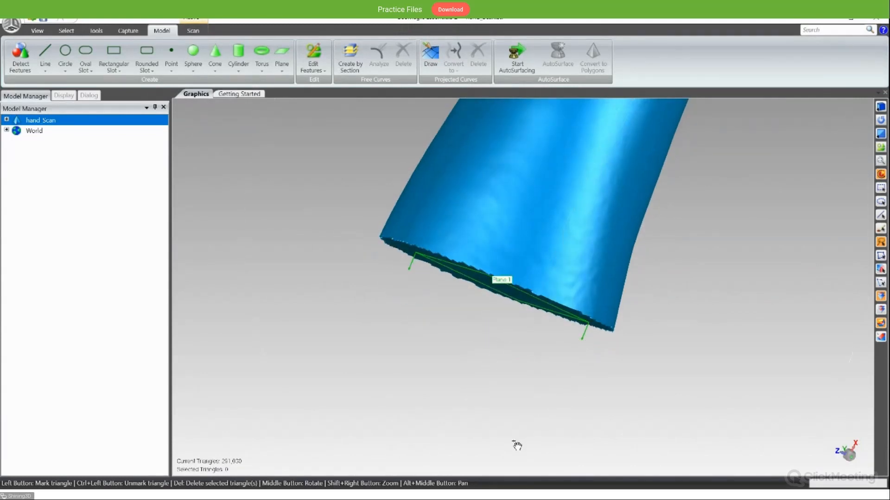
pyautogui.moveTo(519, 413); pyautogui.dragTo(518, 370, button='middle')
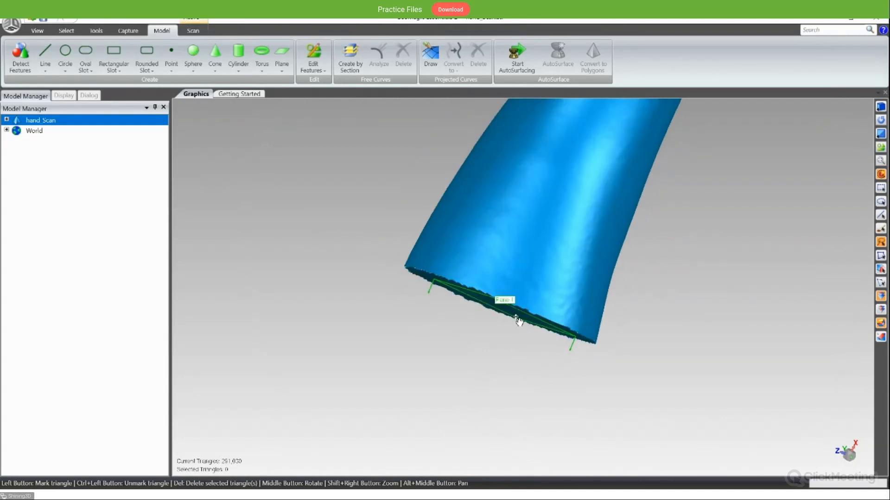
pyautogui.moveTo(519, 324); pyautogui.dragTo(540, 300, button='middle')
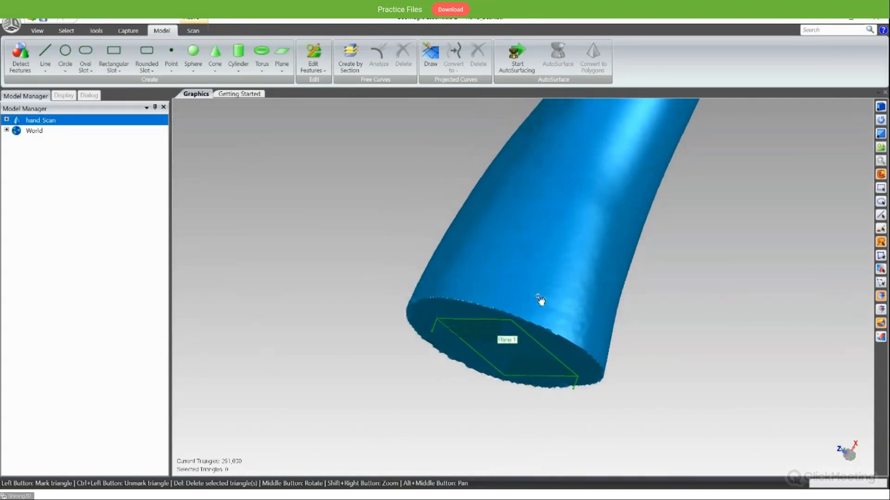
pyautogui.scroll(-6, 528, 233)
pyautogui.moveTo(550, 223); pyautogui.dragTo(576, 280, button='middle')
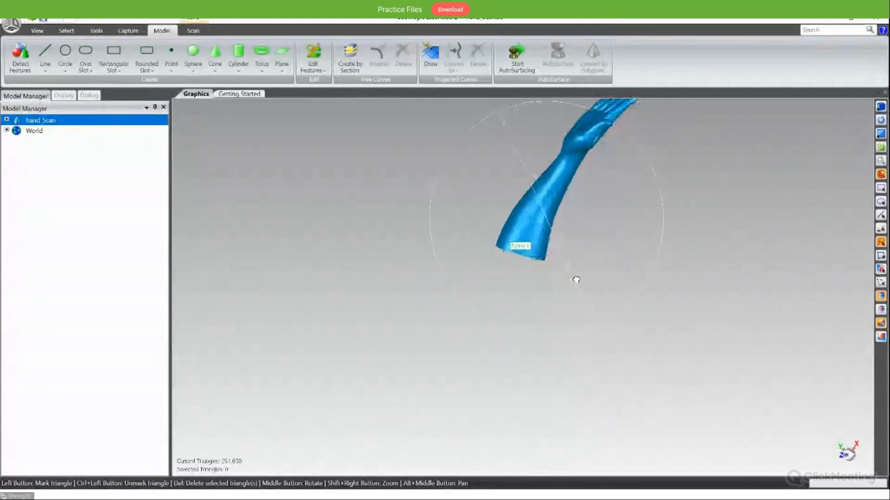
pyautogui.moveTo(563, 133); pyautogui.dragTo(652, 254, button='middle')
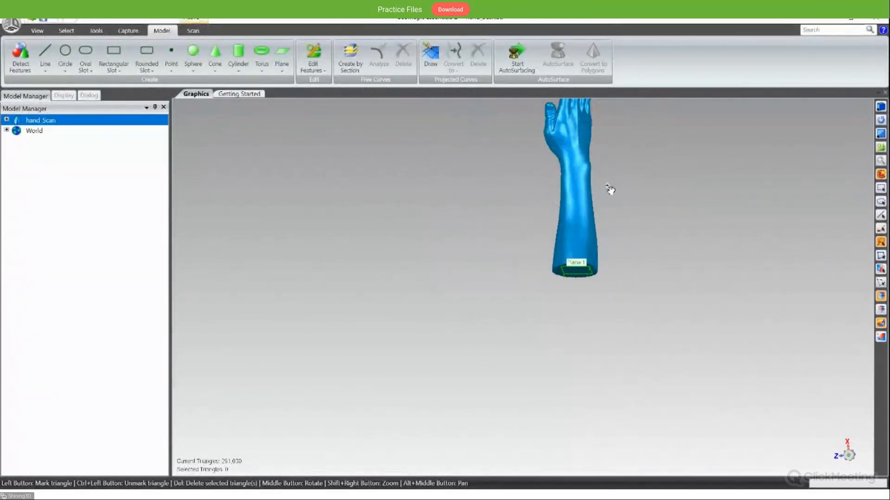
pyautogui.moveTo(592, 178); pyautogui.dragTo(557, 238, button='middle')
# - Select Plane 1 under the hand scan's features and open its parameters with Edit Features
pyautogui.click(6, 120)
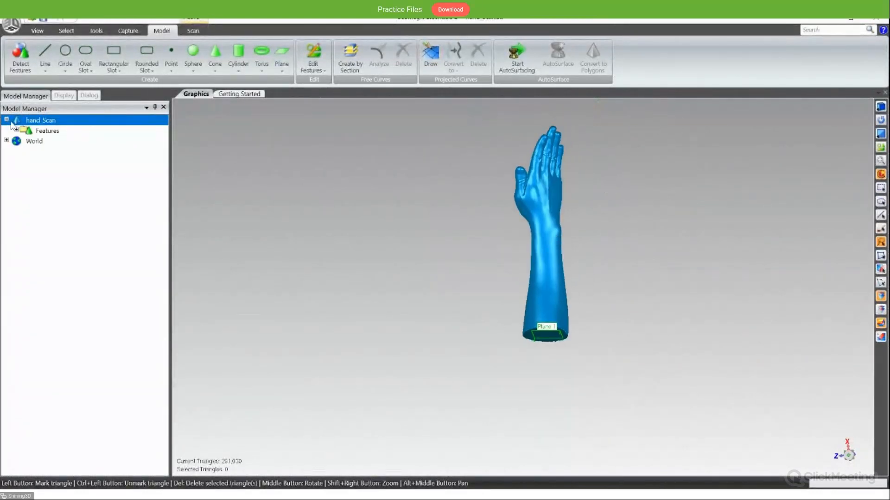
pyautogui.click(17, 131)
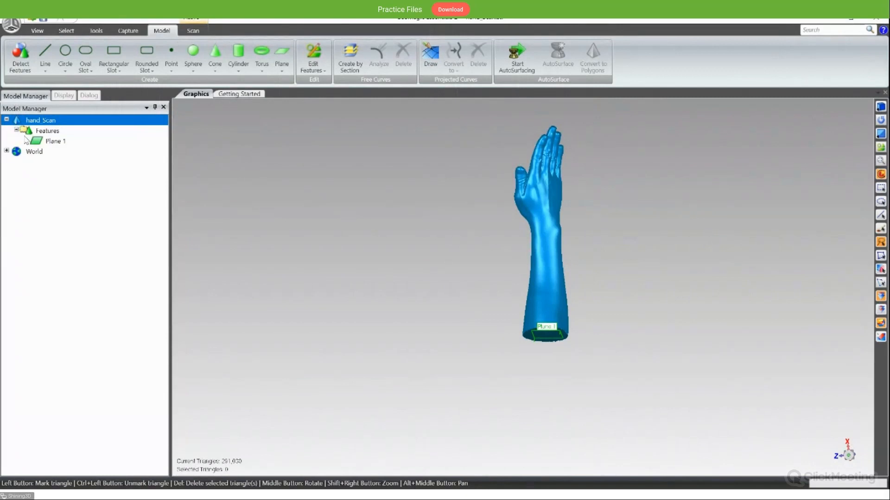
pyautogui.click(55, 141)
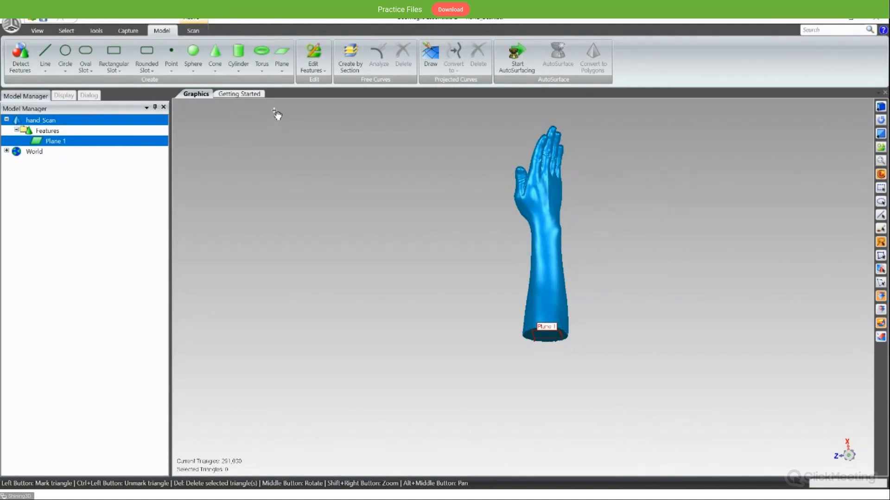
pyautogui.click(317, 54)
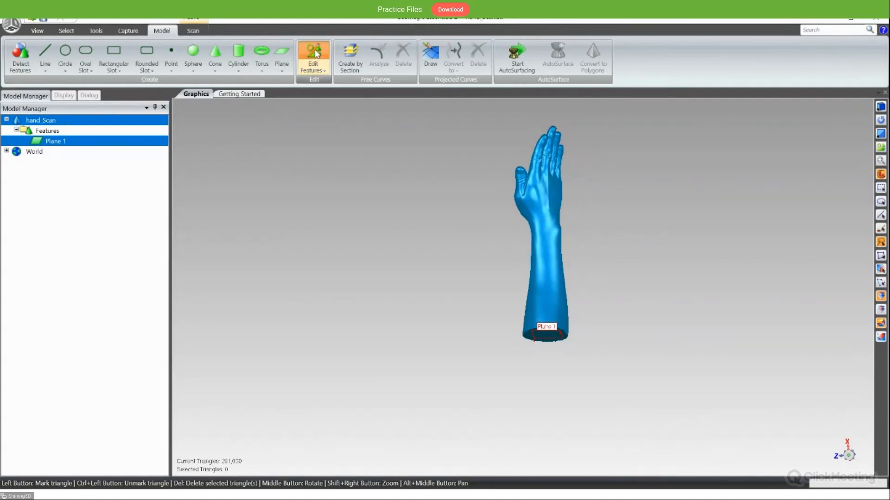
pyautogui.moveTo(492, 255); pyautogui.dragTo(656, 413, button='middle')
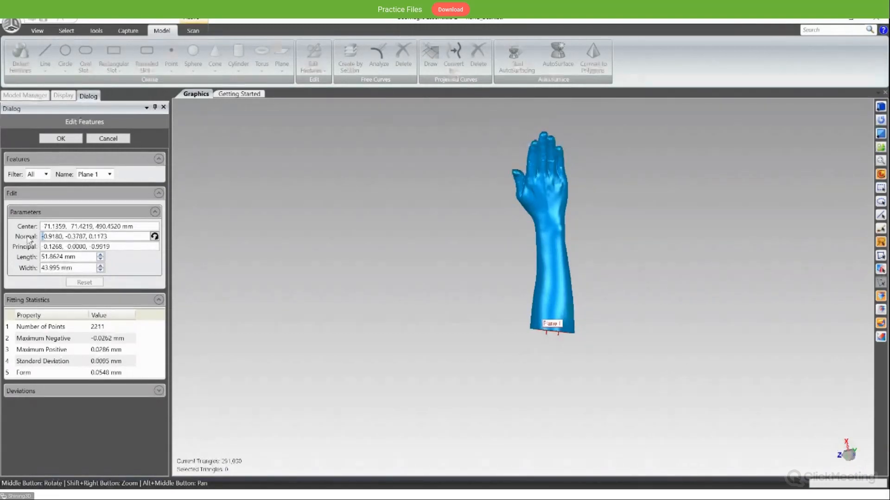
# - Try a positive X component of 0.9180 in the plane's normal, and restore the component to -0.9180
pyautogui.press('Delete')
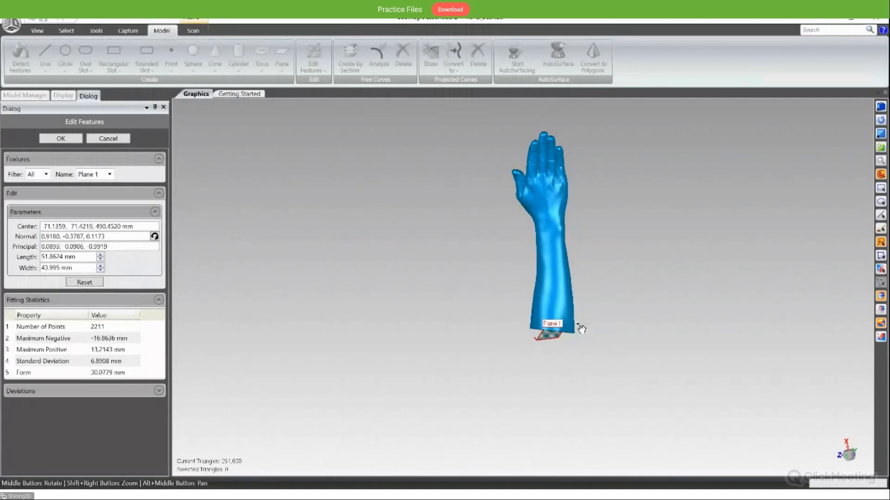
pyautogui.moveTo(582, 328); pyautogui.dragTo(569, 284, button='middle')
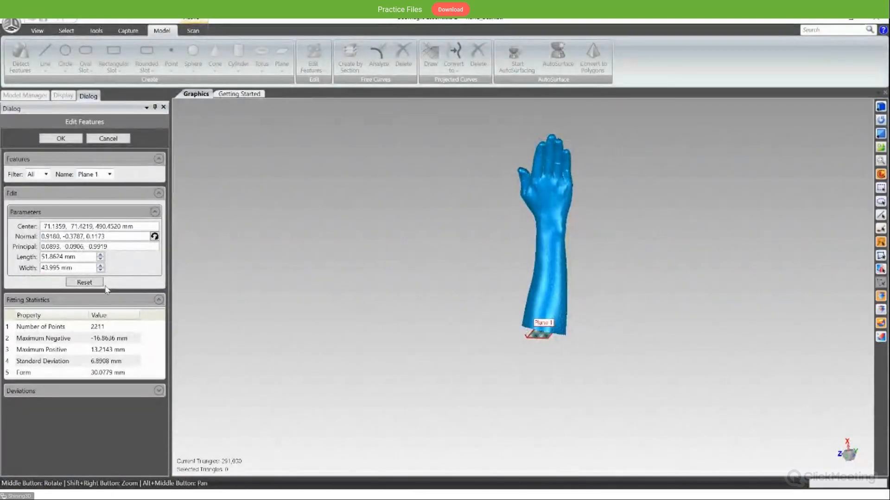
pyautogui.click(43, 236)
pyautogui.write('-')
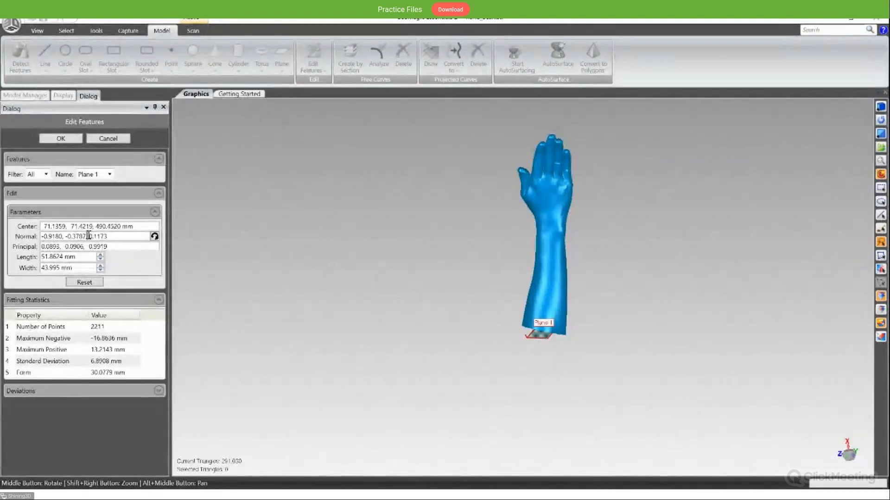
# - Reverse the direction of the plane's normal and accept the feature edit
pyautogui.click(155, 236)
pyautogui.moveTo(509, 297); pyautogui.dragTo(563, 355, button='middle')
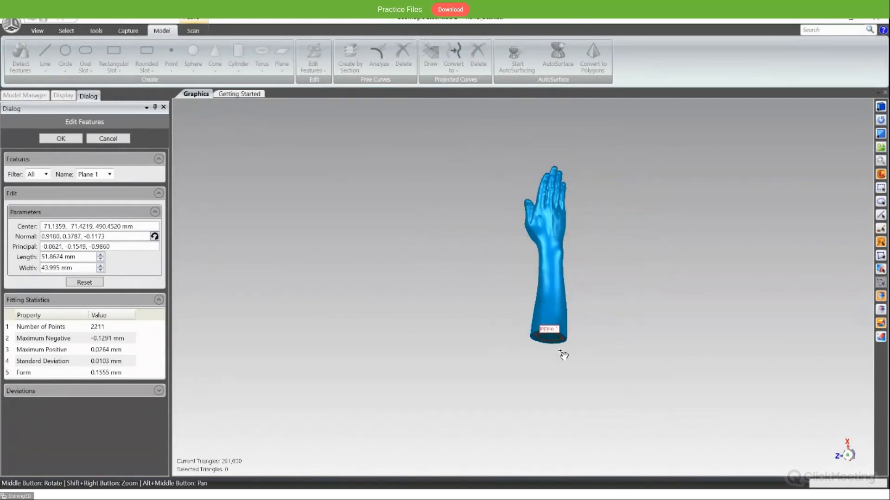
pyautogui.scroll(5, 559, 345)
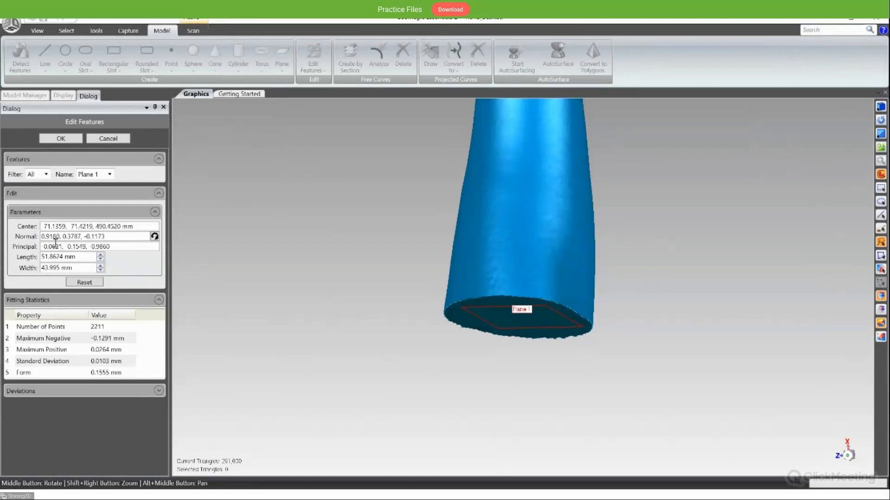
pyautogui.click(61, 138)
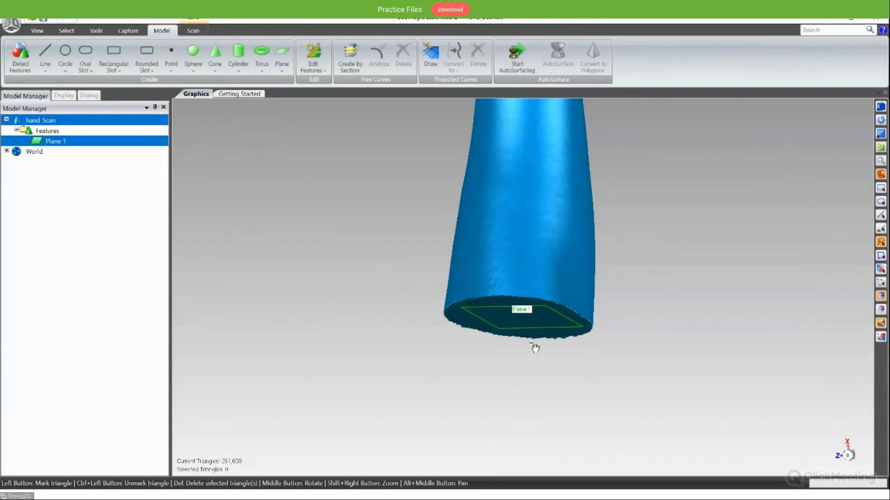
# - Examine the edited plane against the forearm's cut end, from close up, side-on and facing the end
pyautogui.scroll(2, 538, 338)
pyautogui.scroll(1, 537, 338)
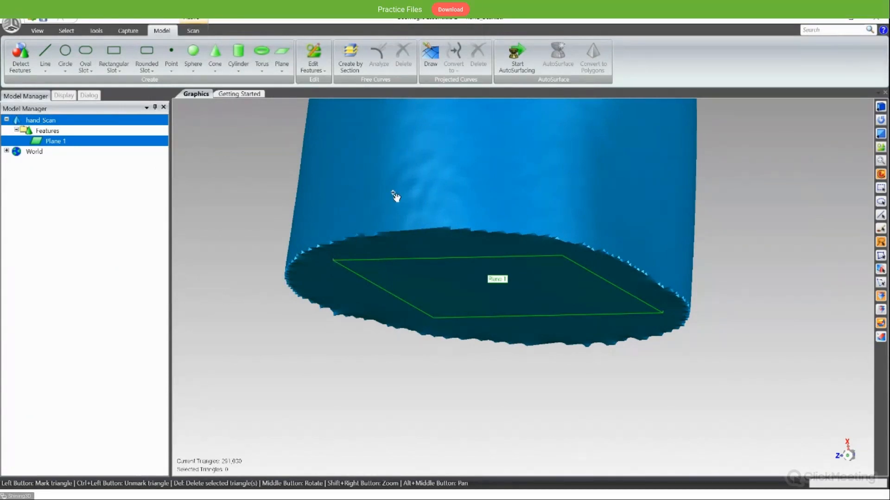
pyautogui.scroll(-6, 546, 246)
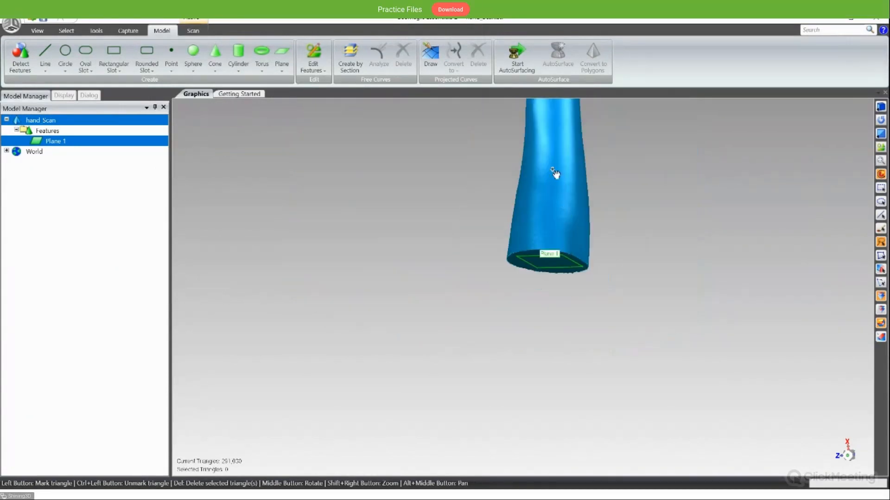
pyautogui.moveTo(550, 170); pyautogui.dragTo(571, 270, button='middle')
pyautogui.moveTo(556, 195); pyautogui.dragTo(528, 256, button='middle')
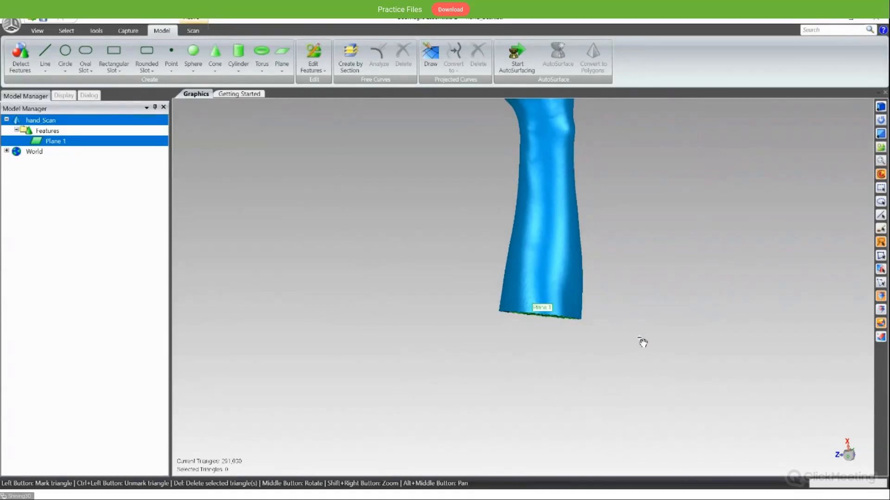
pyautogui.moveTo(630, 248); pyautogui.dragTo(603, 327, button='middle')
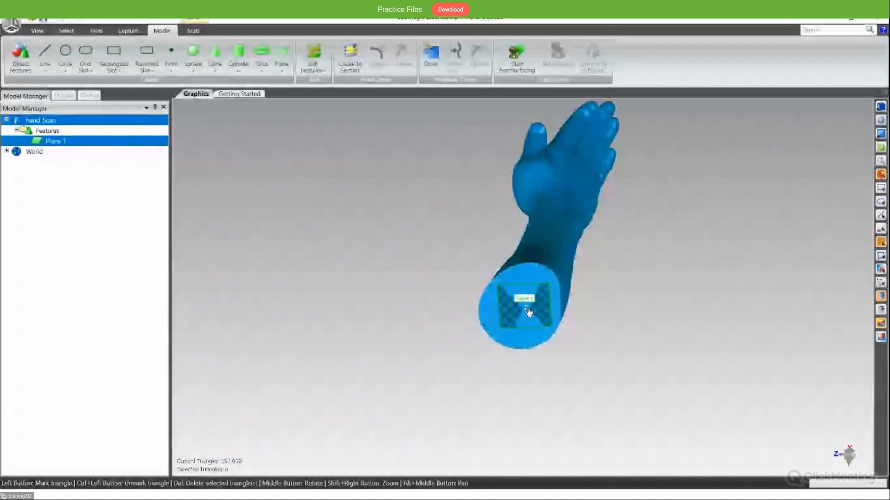
pyautogui.moveTo(529, 313); pyautogui.dragTo(570, 280, button='middle')
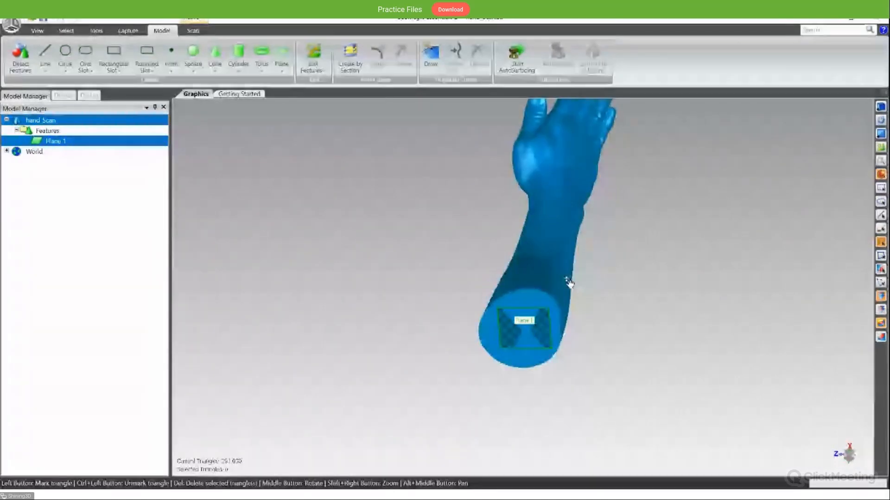
# - Create a two-point line on the forearm's cut end, running from near its center to its outer edge
pyautogui.click(44, 58)
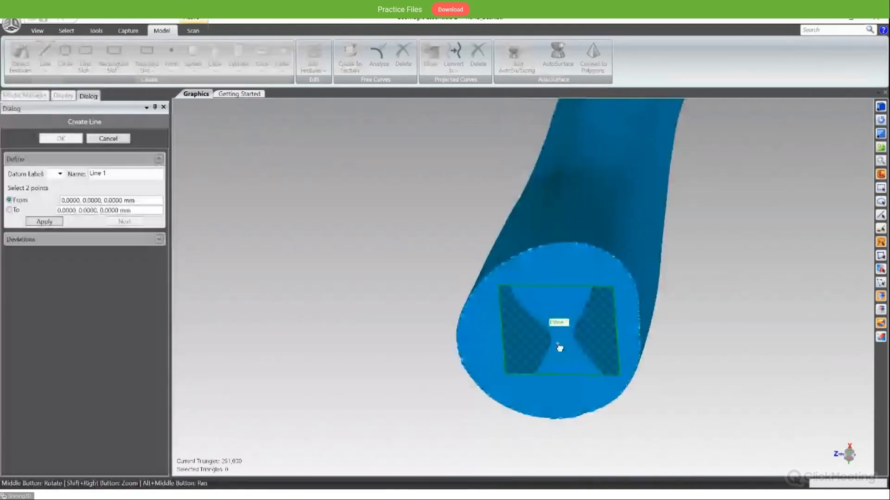
pyautogui.click(557, 337)
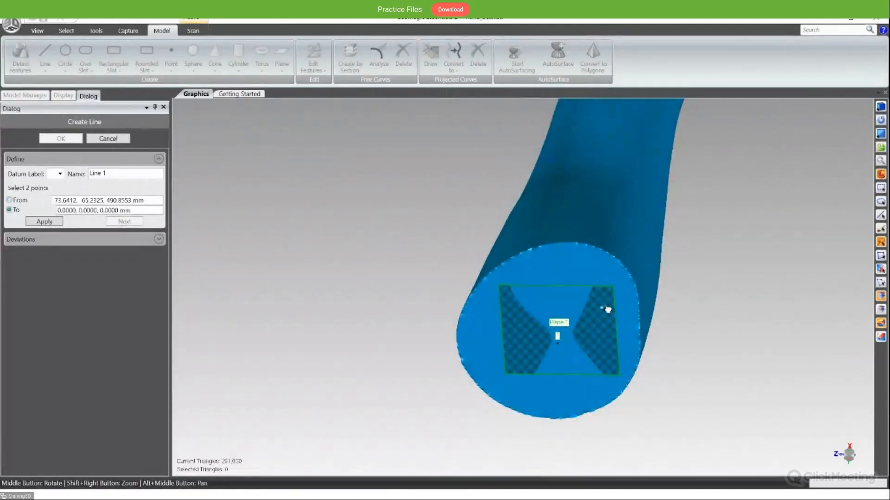
pyautogui.click(625, 269)
pyautogui.click(51, 223)
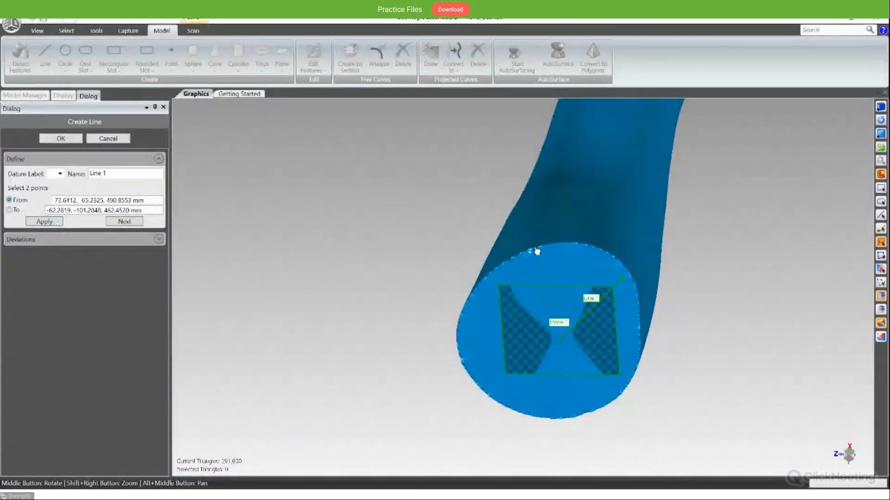
pyautogui.moveTo(535, 251); pyautogui.dragTo(453, 303, button='middle')
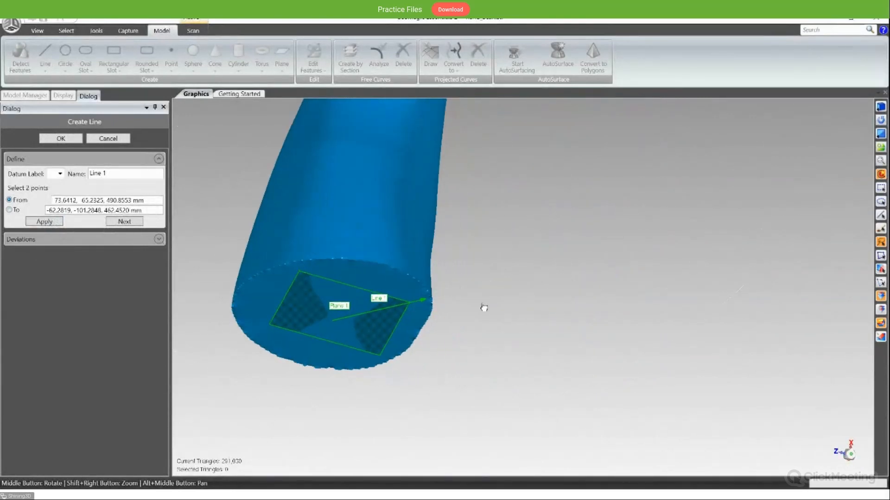
pyautogui.press('Return')
pyautogui.keyDown('alt'); pyautogui.moveTo(486, 270); pyautogui.dragTo(625, 321, button='middle'); pyautogui.keyUp('alt')
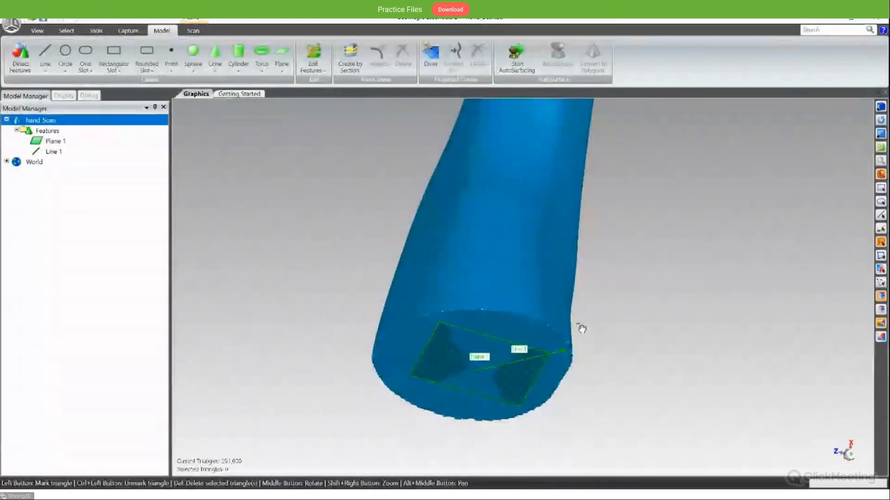
pyautogui.scroll(-5, 499, 301)
pyautogui.moveTo(503, 293); pyautogui.dragTo(484, 397, button='middle')
pyautogui.moveTo(480, 314); pyautogui.dragTo(511, 284, button='middle')
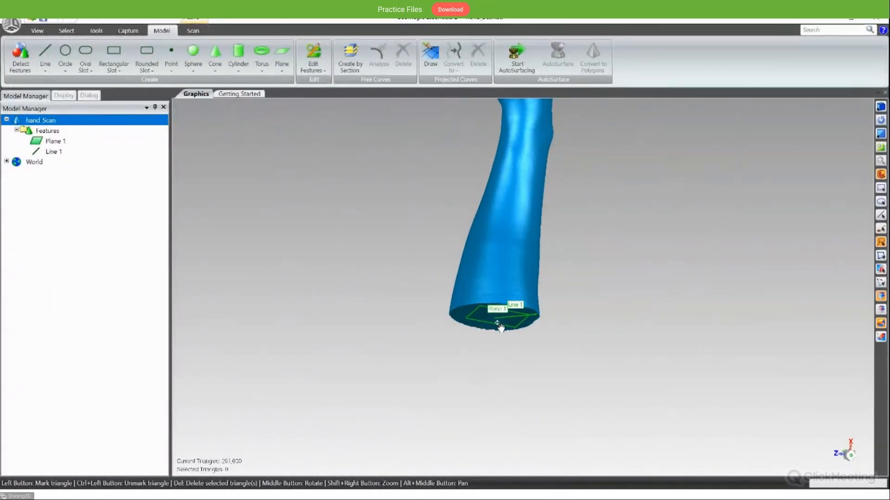
# - Define a plane using Line 1 as its axis and the point 0, 0, 0 mm
pyautogui.scroll(-4, 500, 324)
pyautogui.scroll(4, 500, 323)
pyautogui.moveTo(570, 290); pyautogui.dragTo(562, 330, button='middle')
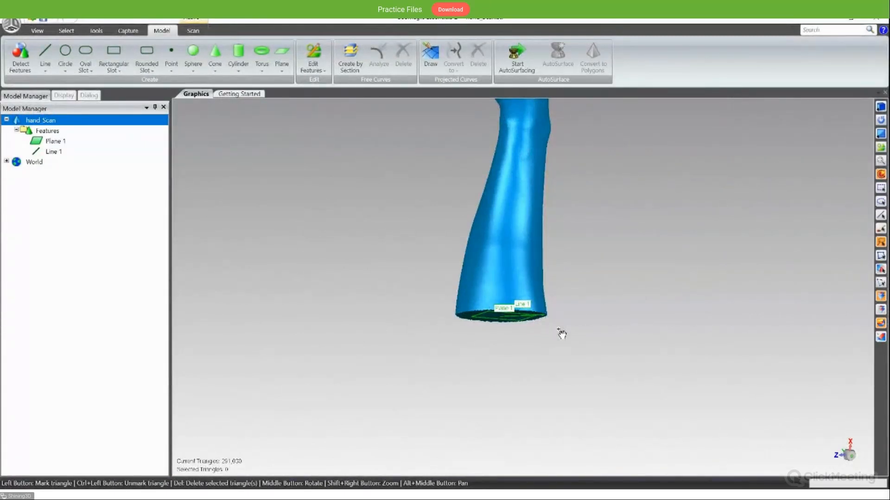
pyautogui.click(281, 58)
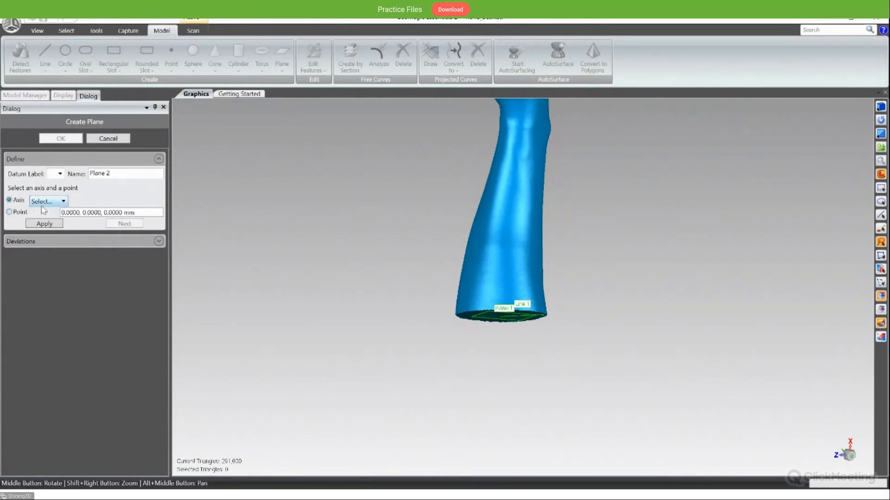
pyautogui.click(53, 228)
pyautogui.click(45, 224)
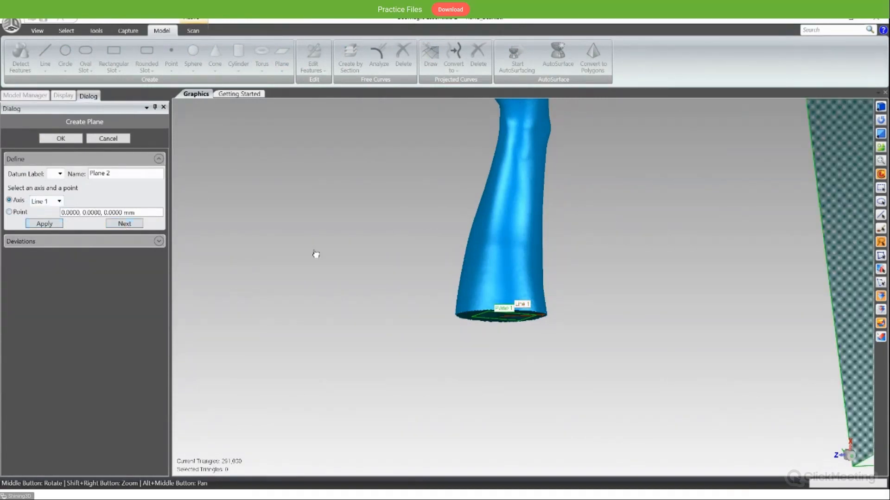
# - Examine the new plane's placement relative to the forearm's cut end and Line 1, and accept the plane
pyautogui.scroll(-3, 498, 302)
pyautogui.moveTo(607, 300); pyautogui.dragTo(593, 244, button='middle')
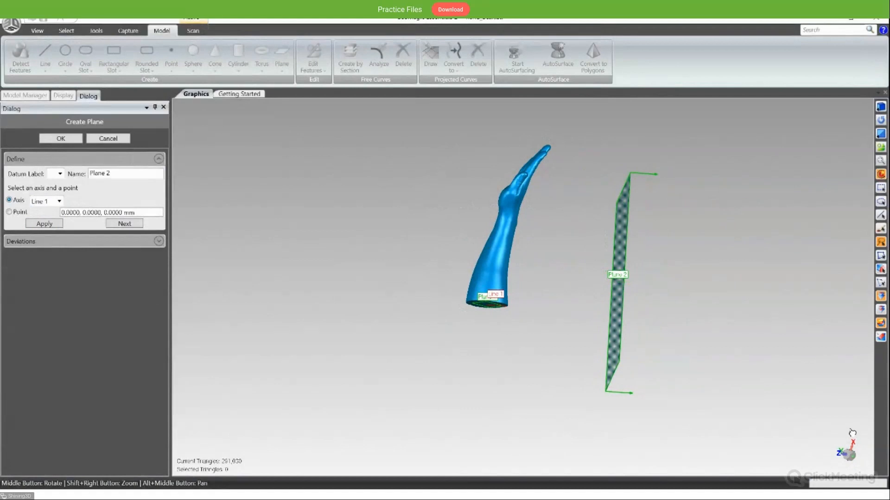
pyautogui.scroll(-2, 620, 285)
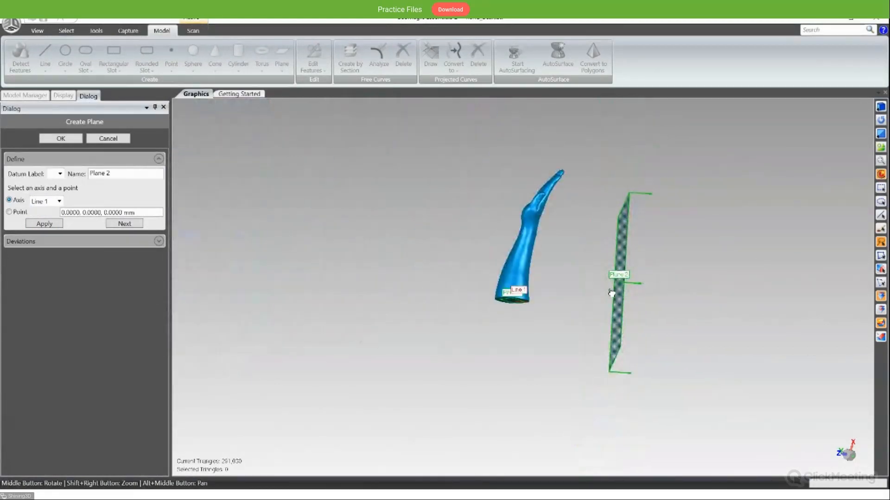
pyautogui.scroll(1, 612, 301)
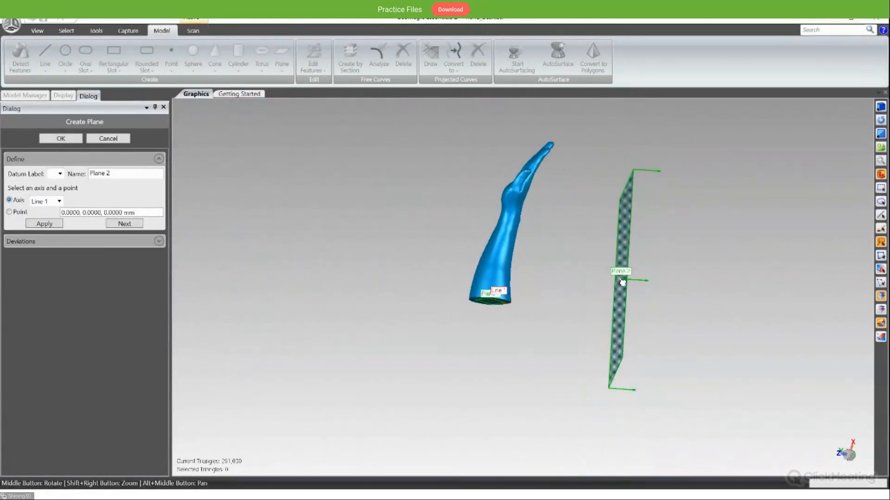
pyautogui.scroll(-1, 482, 307)
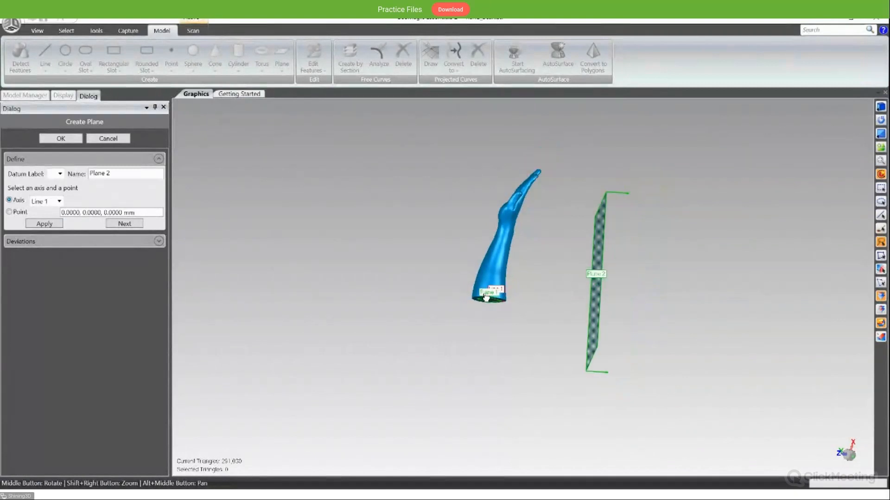
pyautogui.scroll(3, 491, 307)
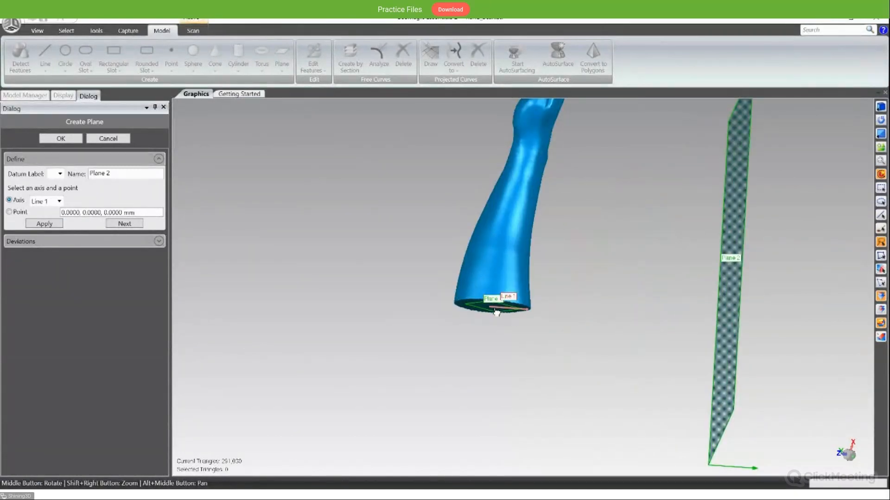
pyautogui.scroll(1, 497, 308)
pyautogui.scroll(-1, 497, 307)
pyautogui.scroll(3, 495, 305)
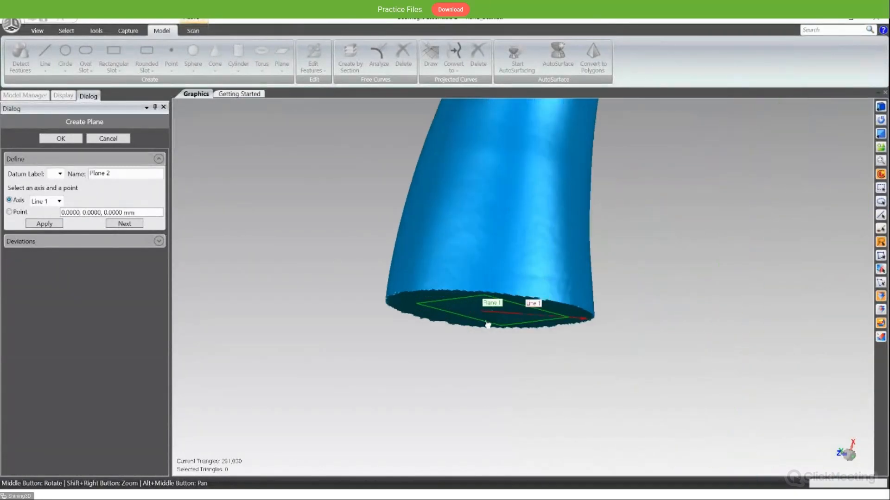
pyautogui.moveTo(518, 300); pyautogui.dragTo(549, 210, button='middle')
pyautogui.scroll(-4, 542, 209)
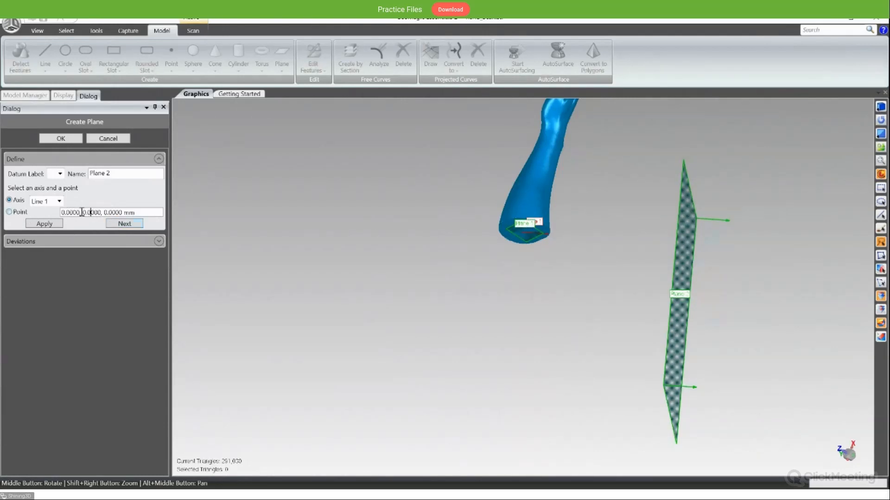
pyautogui.click(80, 142)
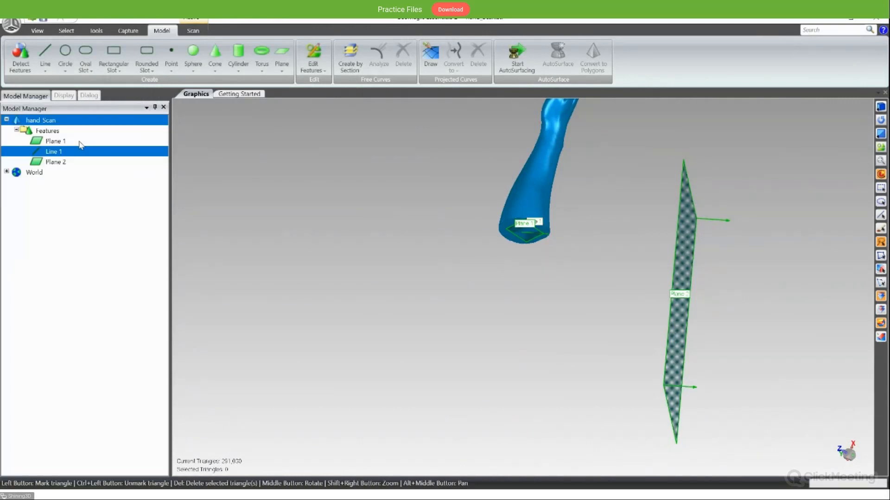
# - Create a point feature fitted to a small triangle region near the center of the forearm's cut end
pyautogui.moveTo(521, 262); pyautogui.dragTo(467, 242, button='middle')
pyautogui.scroll(-2, 563, 236)
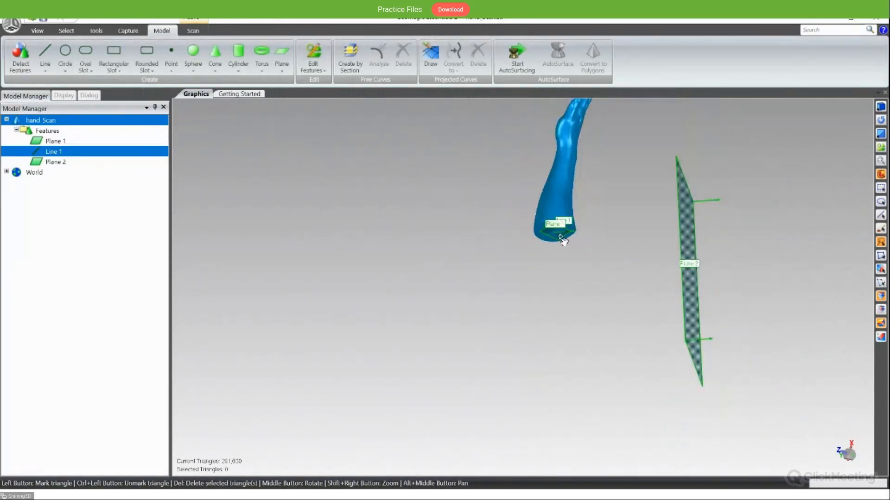
pyautogui.scroll(8, 576, 234)
pyautogui.click(171, 55)
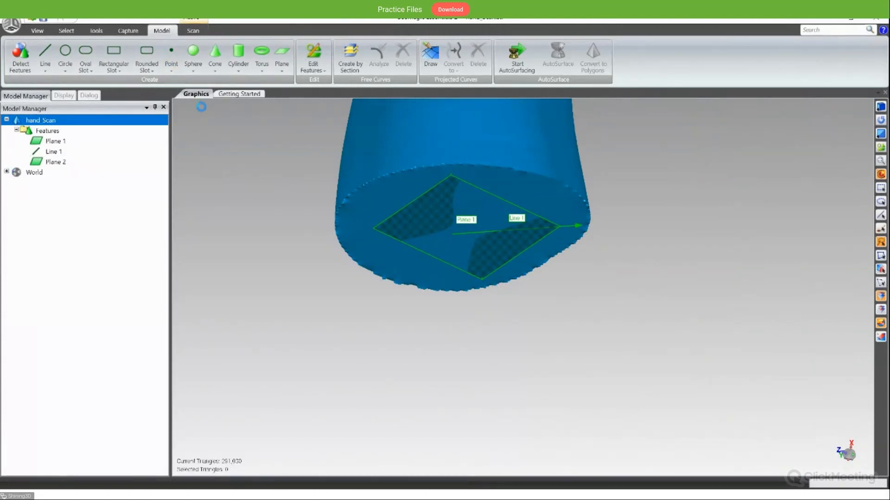
pyautogui.click(452, 222)
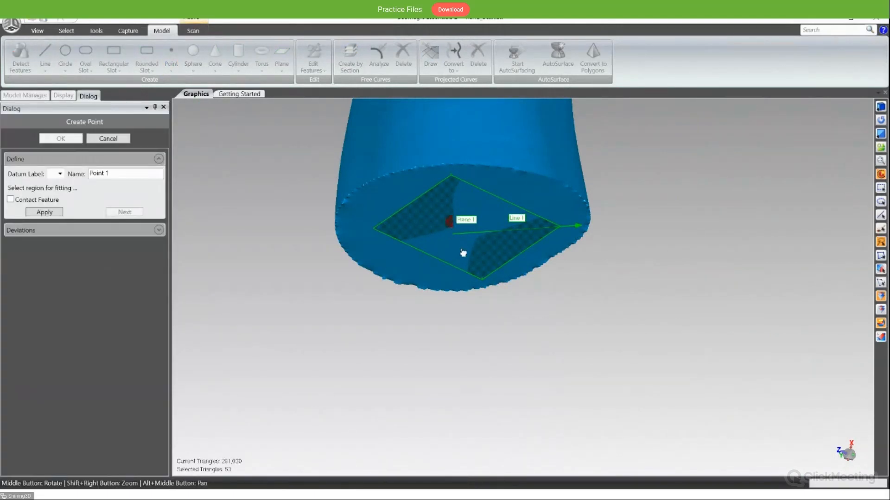
pyautogui.click(52, 214)
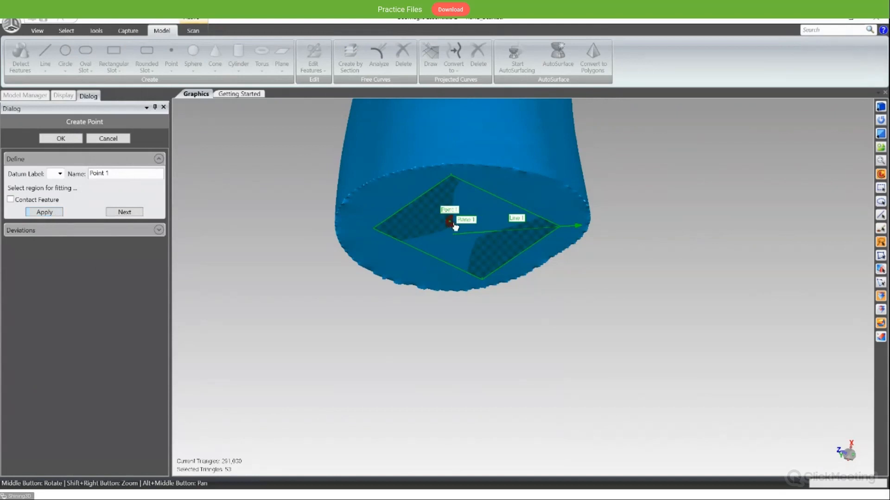
pyautogui.moveTo(455, 226); pyautogui.dragTo(542, 170, button='middle')
pyautogui.click(64, 139)
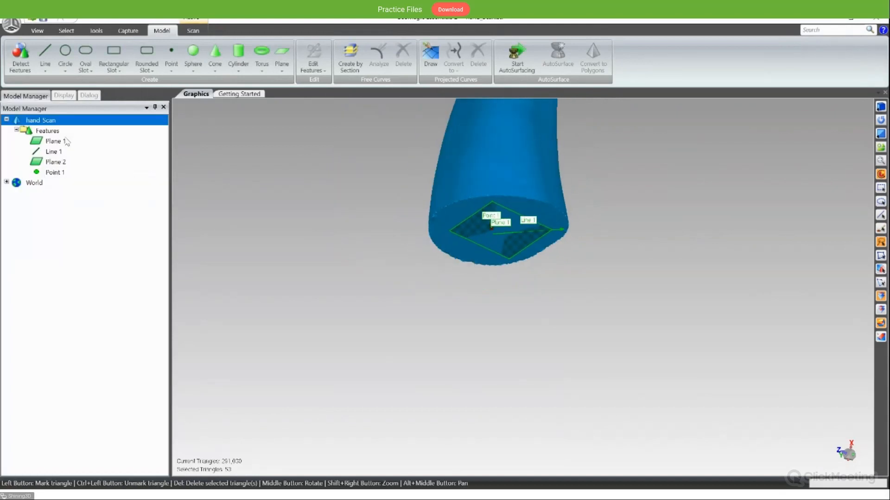
# - Copy Point 1's position coordinates from its feature parameters, leaving the point unedited
pyautogui.click(62, 161)
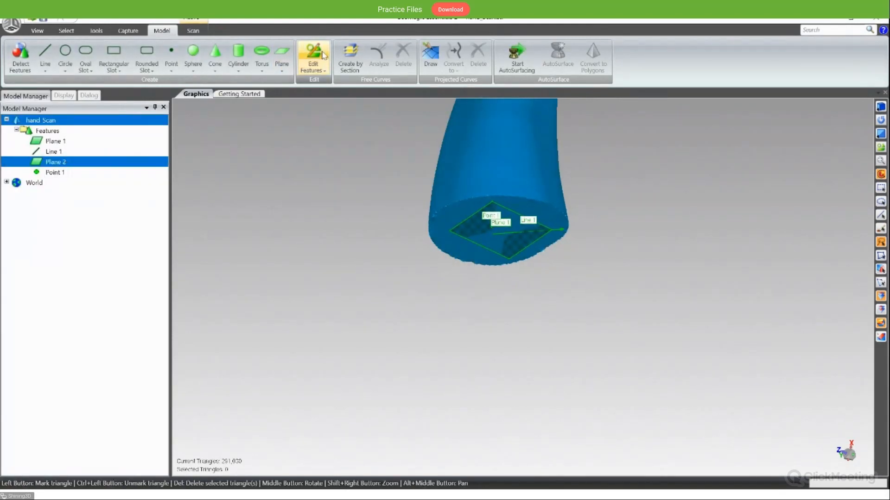
pyautogui.click(65, 172)
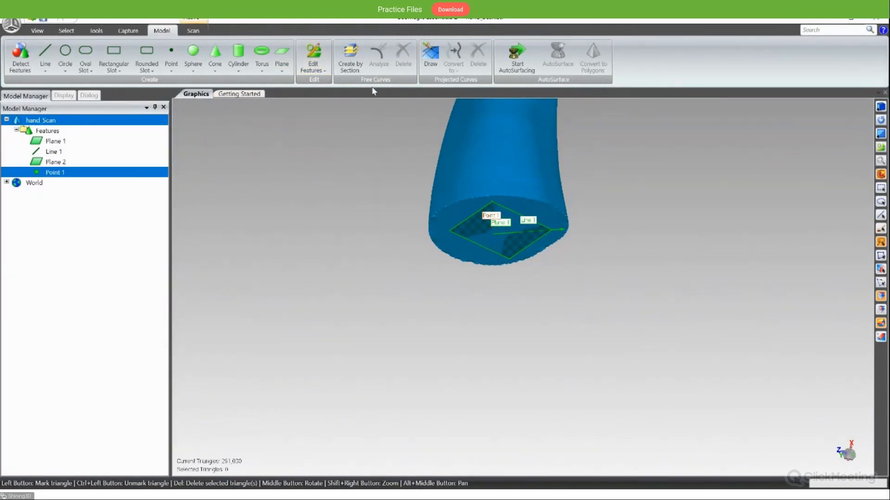
pyautogui.click(314, 55)
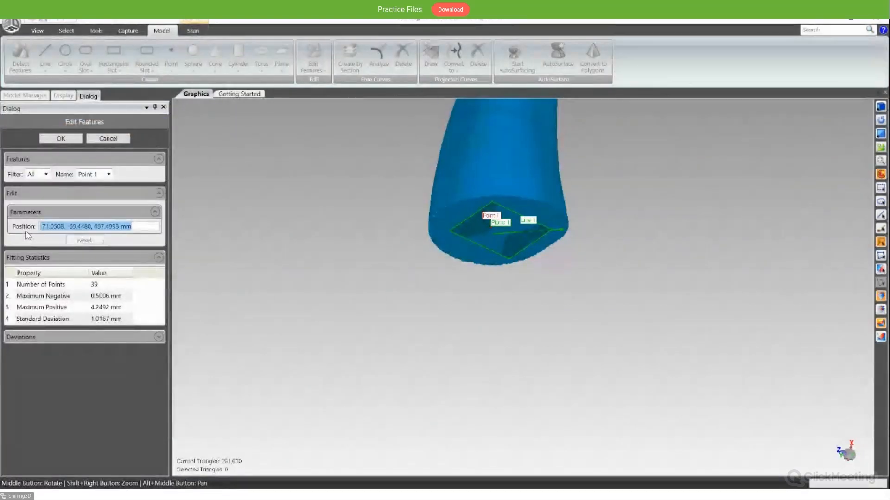
pyautogui.click(109, 139)
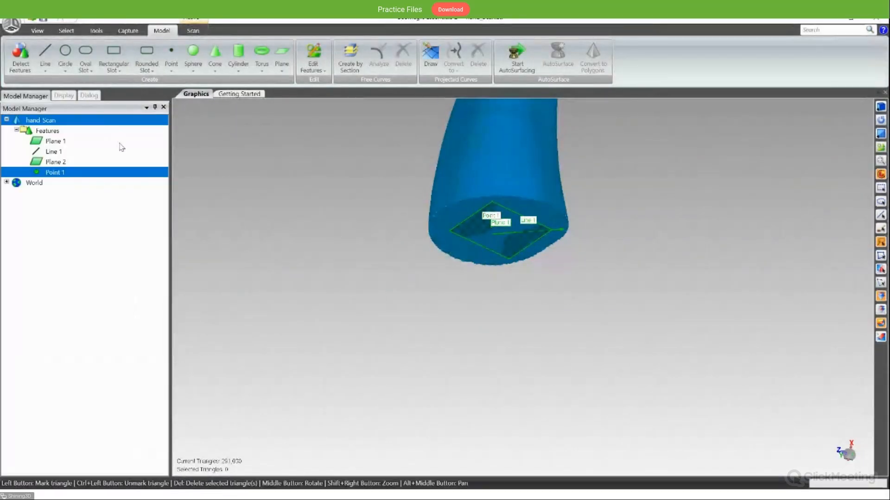
# - Set Plane 2's center to the copied Point 1 coordinates and accept the feature edit
pyautogui.click(77, 166)
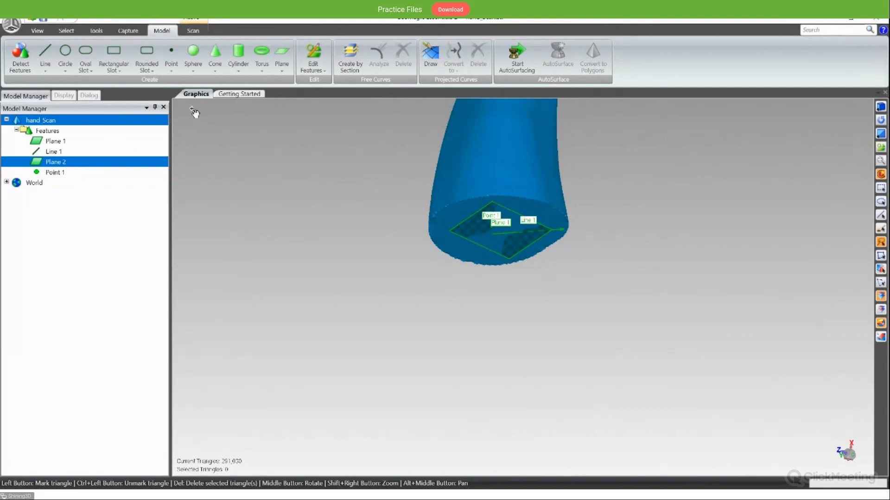
pyautogui.click(314, 54)
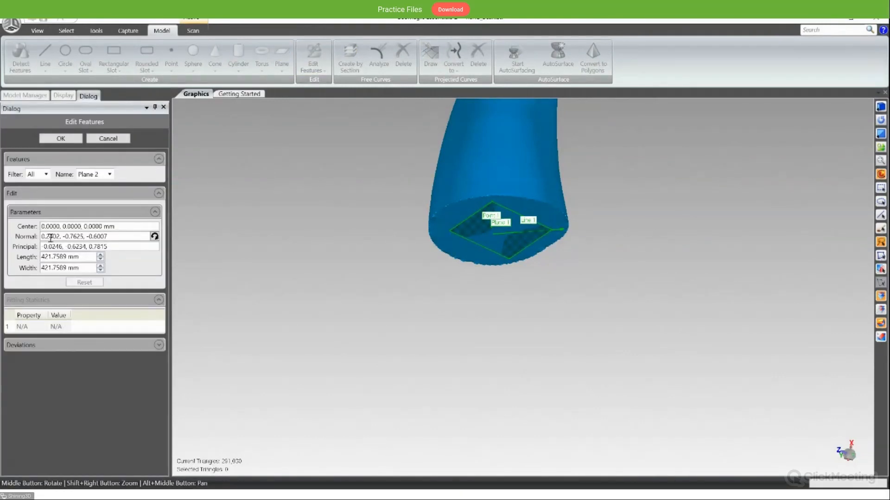
pyautogui.moveTo(131, 227); pyautogui.dragTo(39, 224)
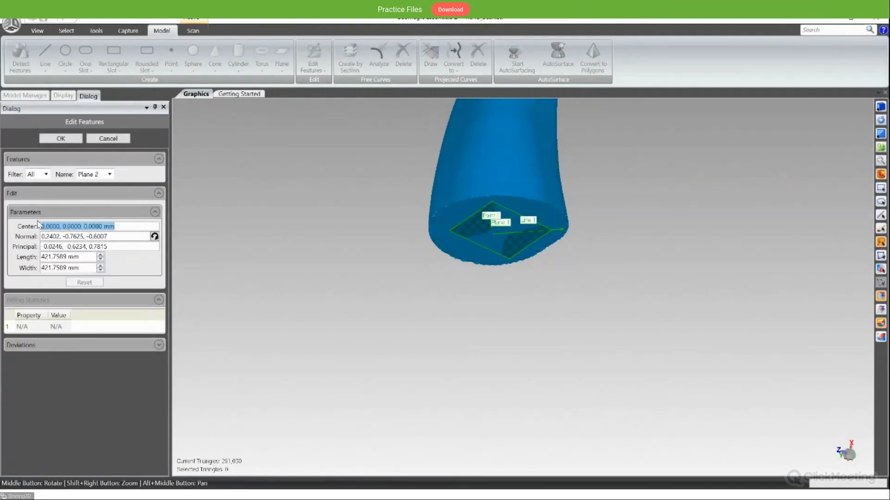
pyautogui.write('-71.0508, -69.4480, 497.4933 mm')
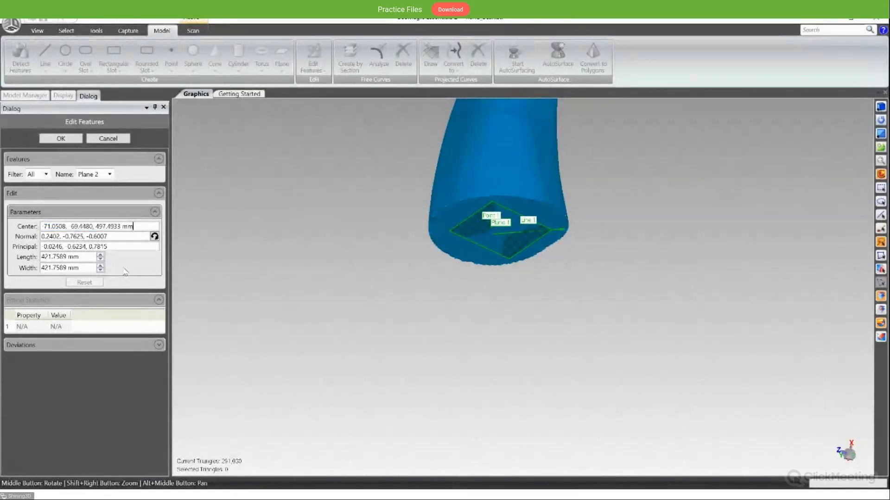
pyautogui.click(129, 276)
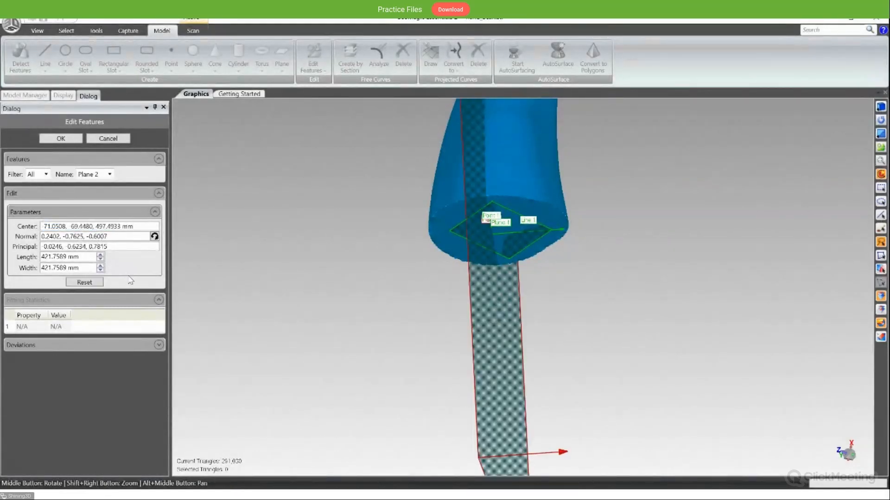
pyautogui.click(61, 138)
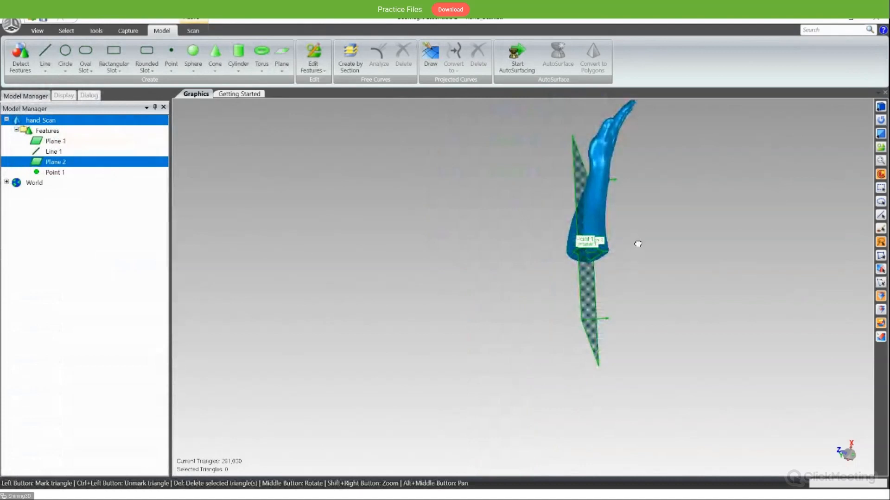
pyautogui.moveTo(638, 243); pyautogui.dragTo(573, 251, button='middle')
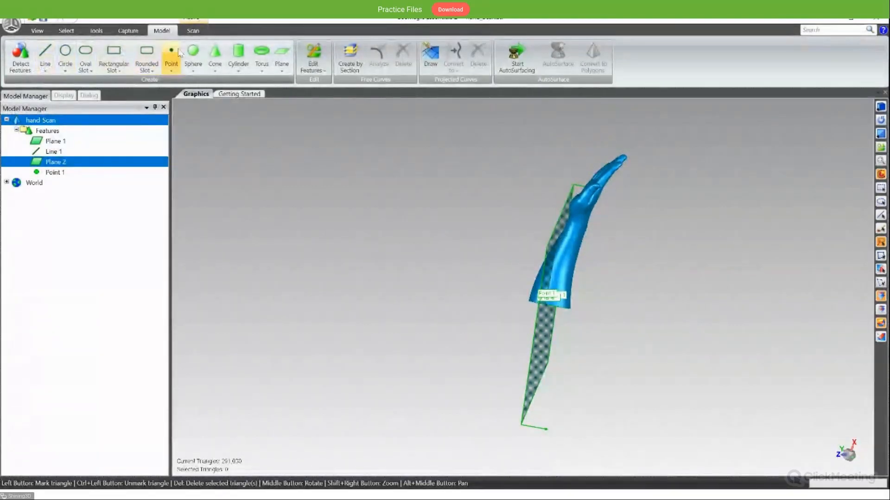
# - Start aligning the hand scan to the world and pair the XY Plane with Plane 1
pyautogui.click(193, 30)
pyautogui.click(99, 32)
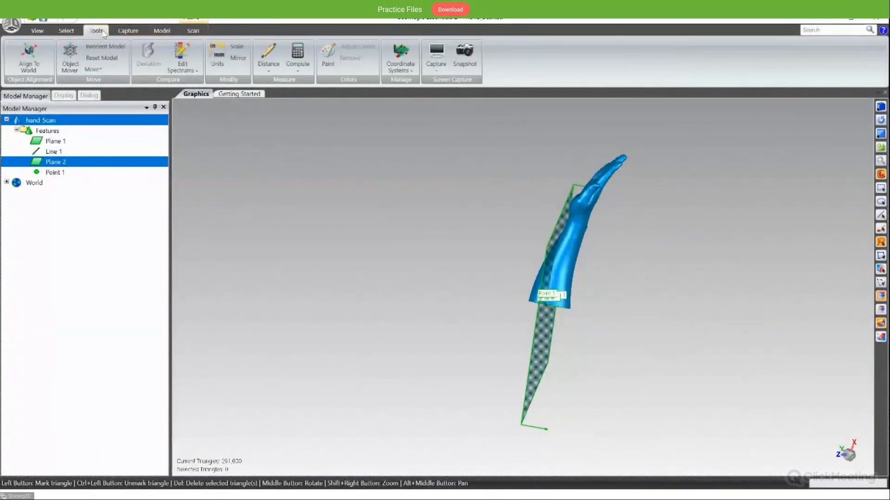
pyautogui.click(29, 57)
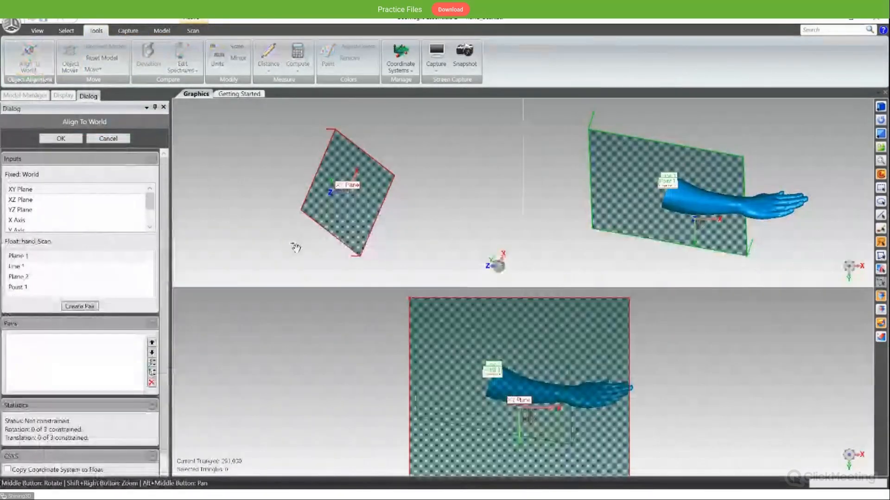
pyautogui.click(28, 190)
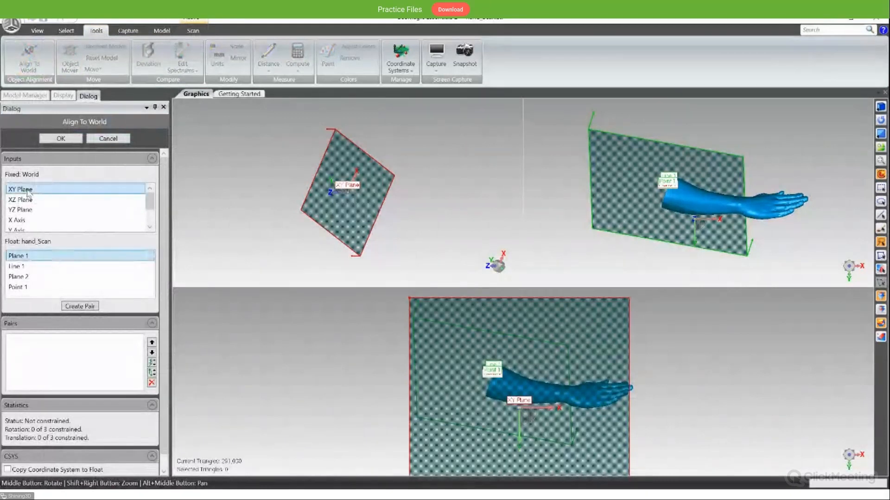
pyautogui.click(41, 257)
pyautogui.click(95, 308)
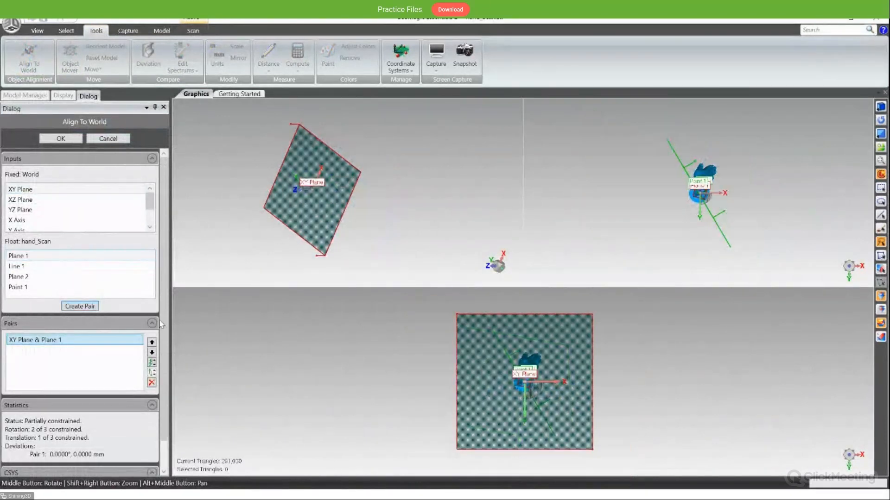
# - Pair the world XZ Plane with Plane 2 of the hand scan
pyautogui.click(39, 204)
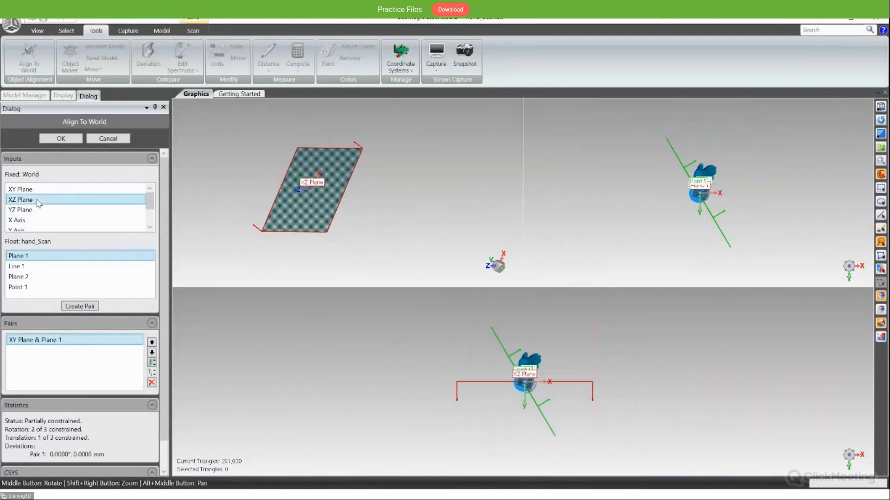
pyautogui.click(43, 277)
pyautogui.click(73, 306)
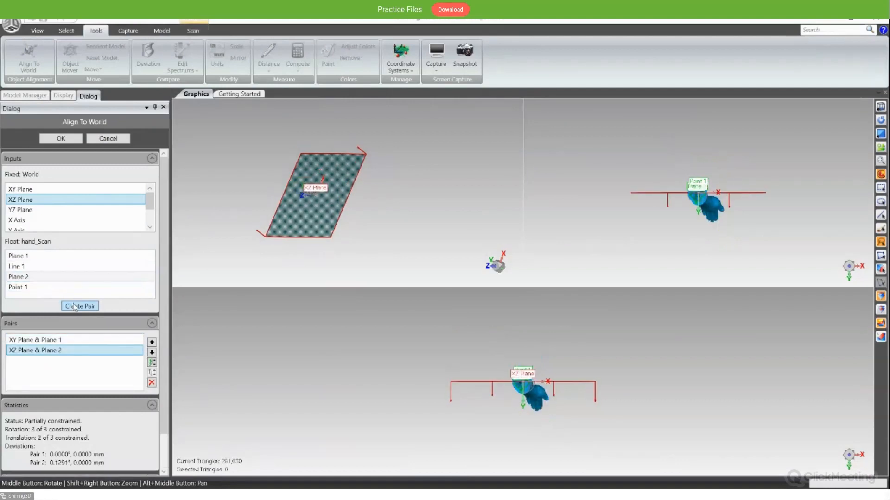
# - Pair the world X Axis with Line 1 and accept the world alignment
pyautogui.click(47, 220)
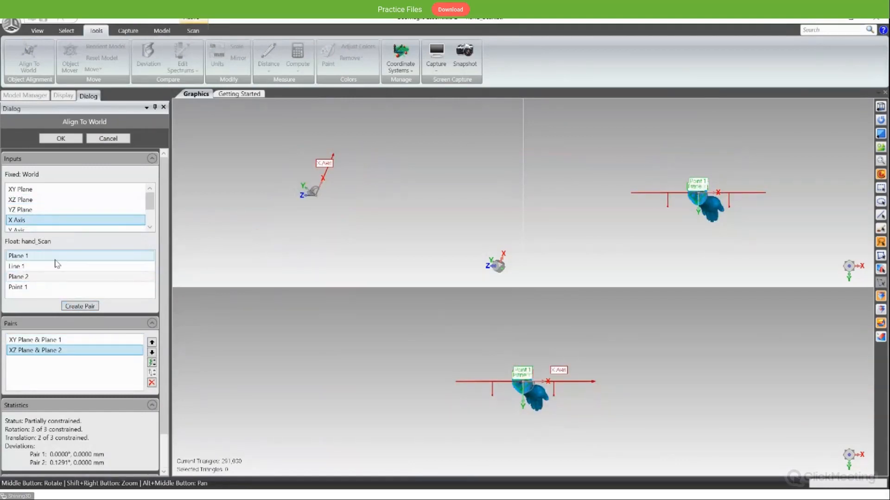
pyautogui.click(60, 266)
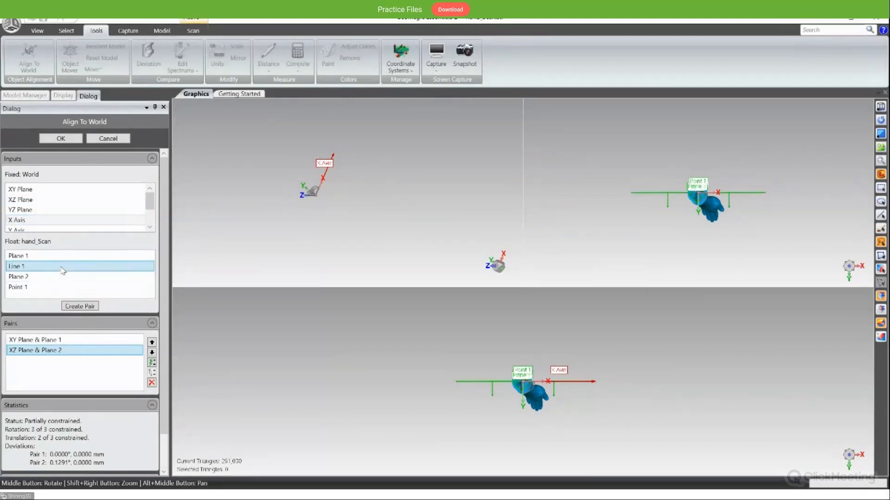
pyautogui.click(78, 307)
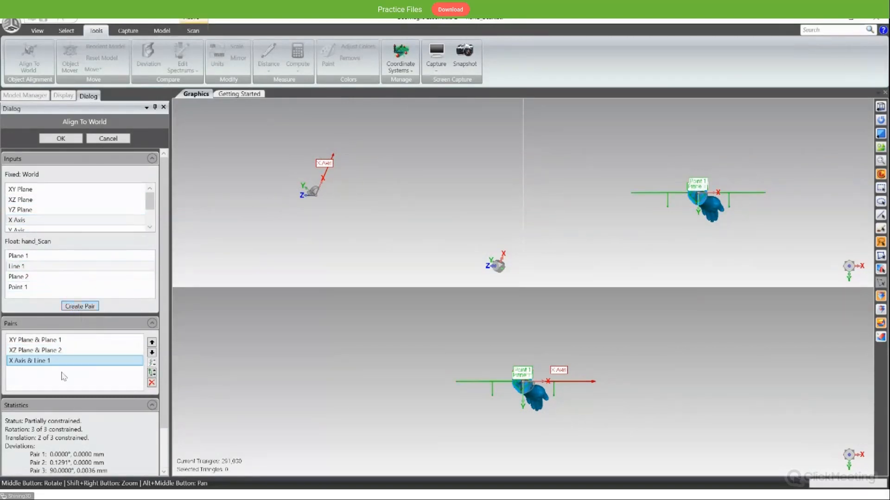
pyautogui.click(62, 138)
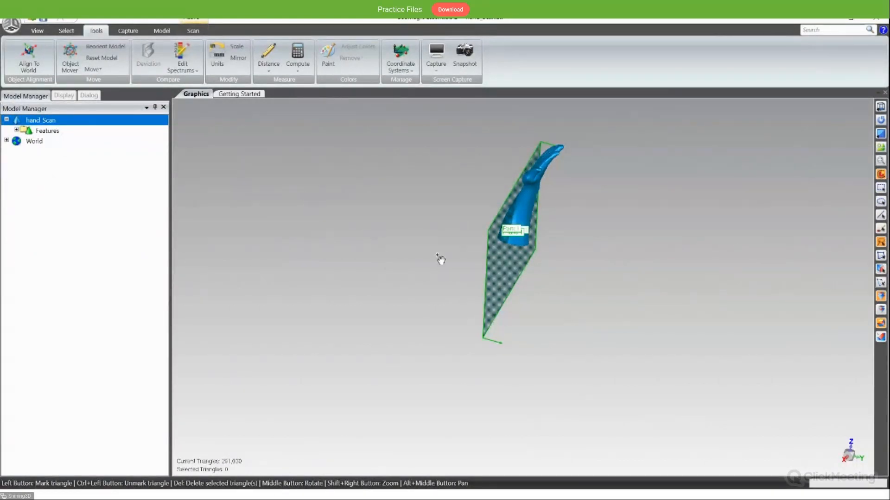
pyautogui.scroll(-2, 515, 249)
pyautogui.scroll(8, 519, 251)
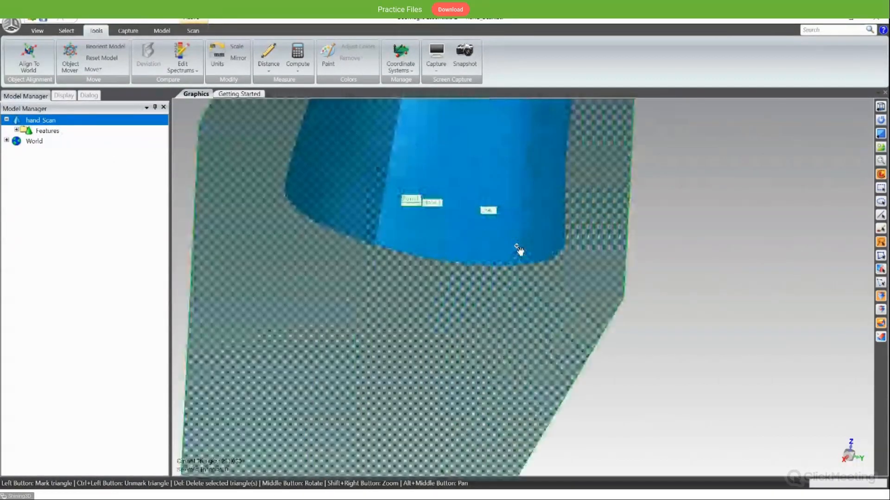
pyautogui.scroll(-4, 523, 248)
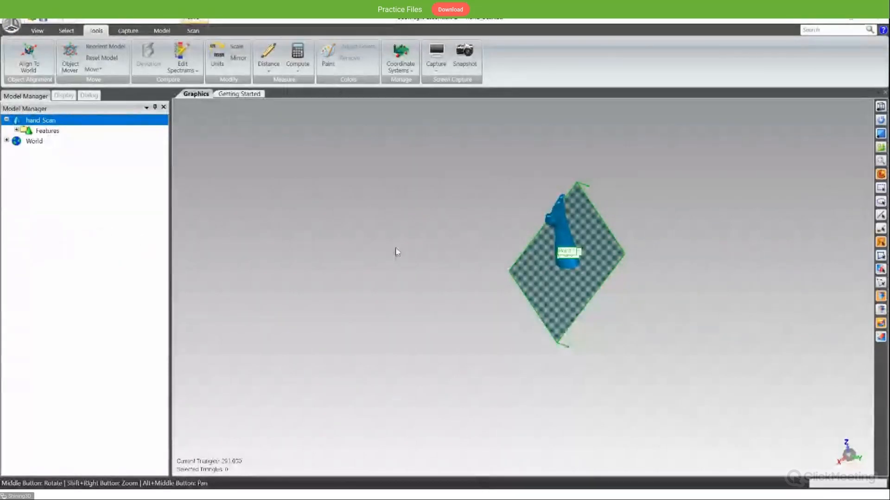
pyautogui.moveTo(401, 252); pyautogui.dragTo(234, 321, button='middle')
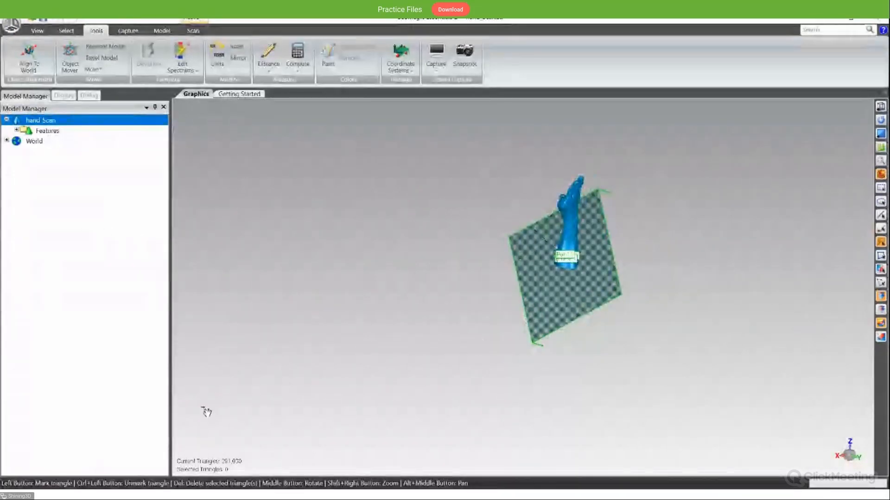